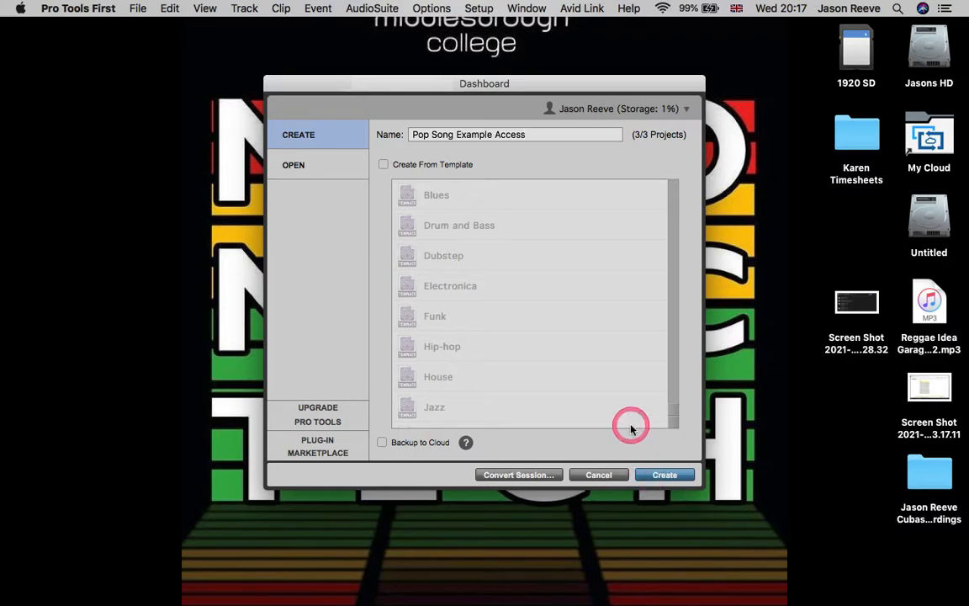
- Create the project Pop Song Example Access and add three mono instrument tracks to it
click(655, 476)
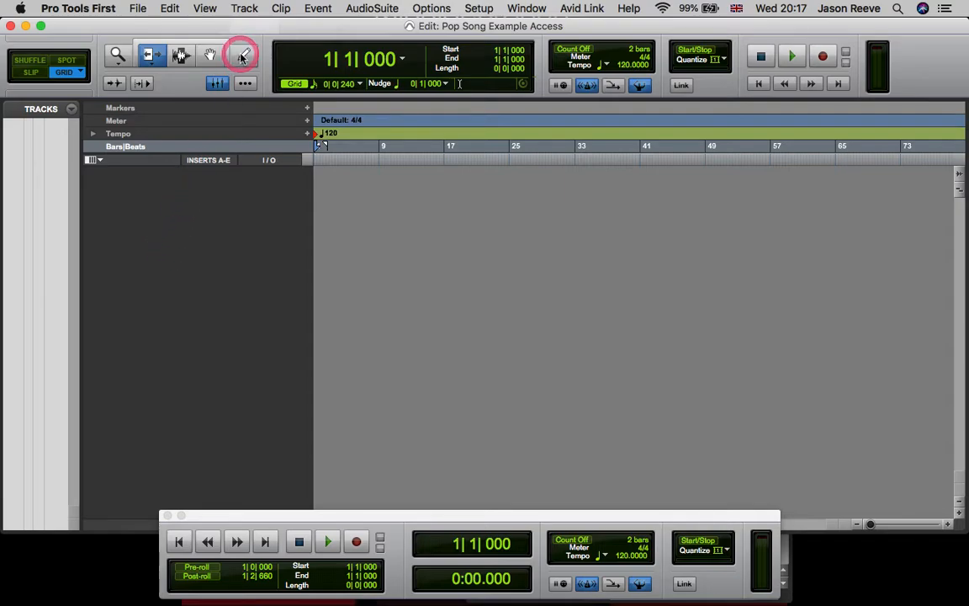
click(253, 15)
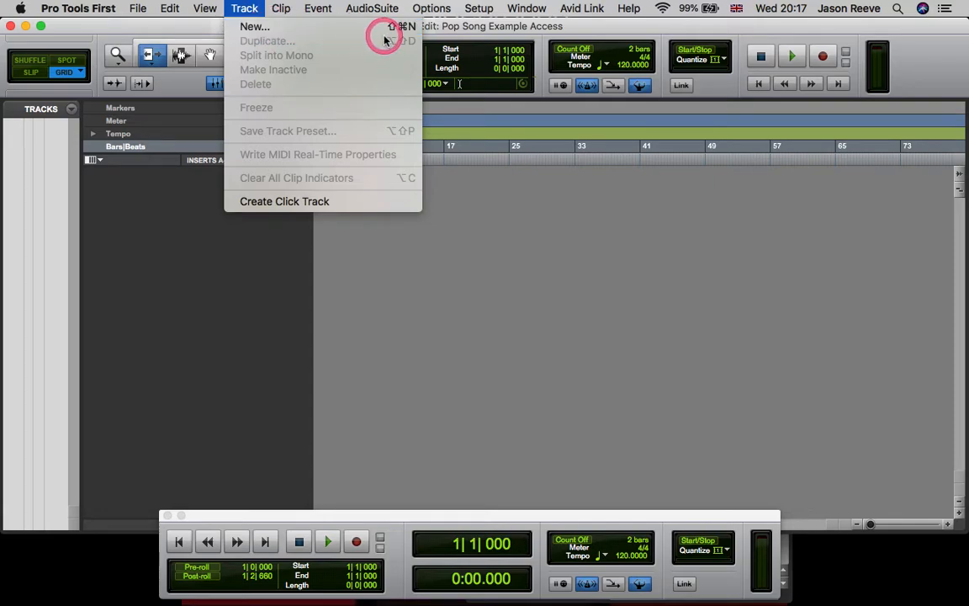
click(174, 310)
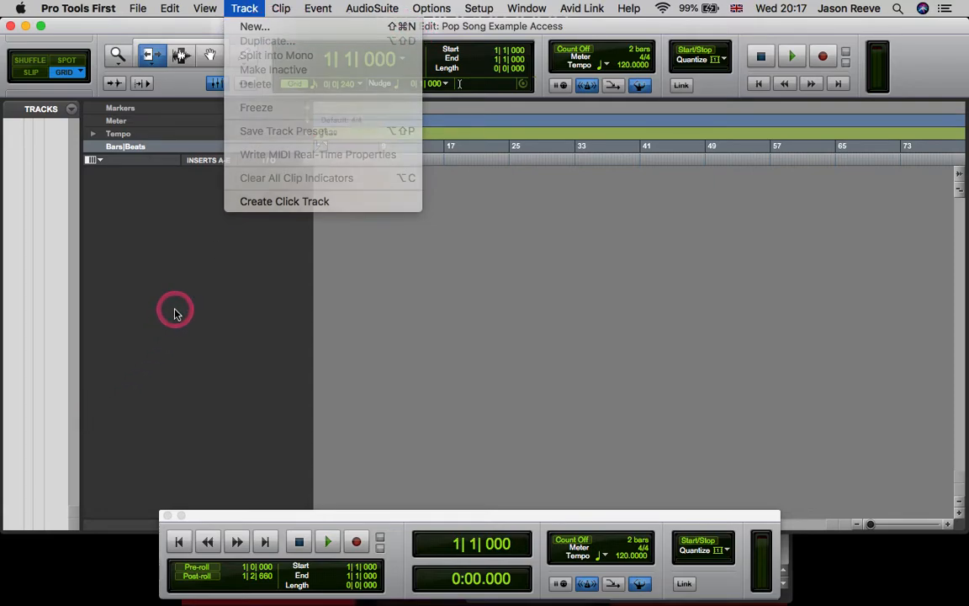
key(shift+super+n)
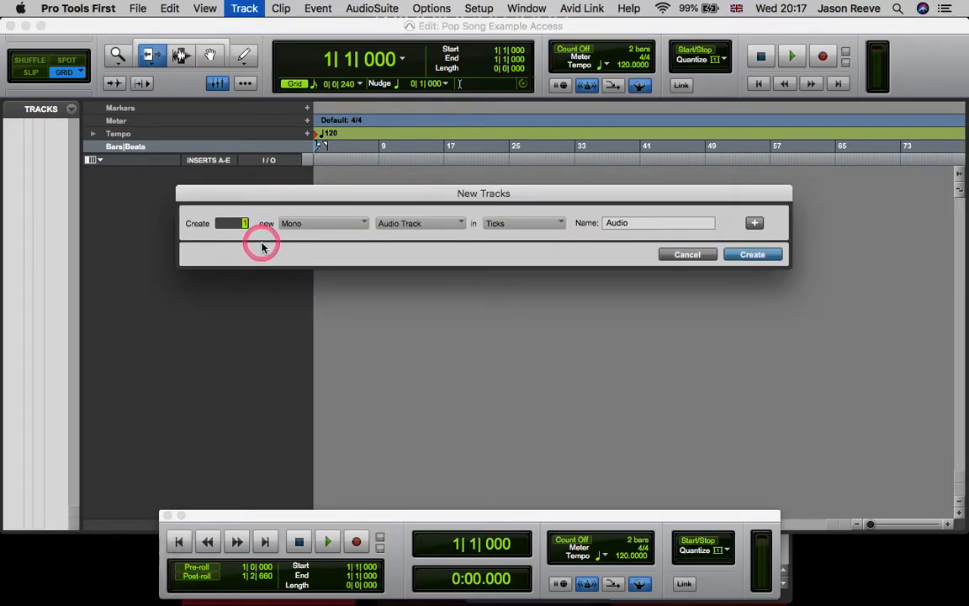
text(3)
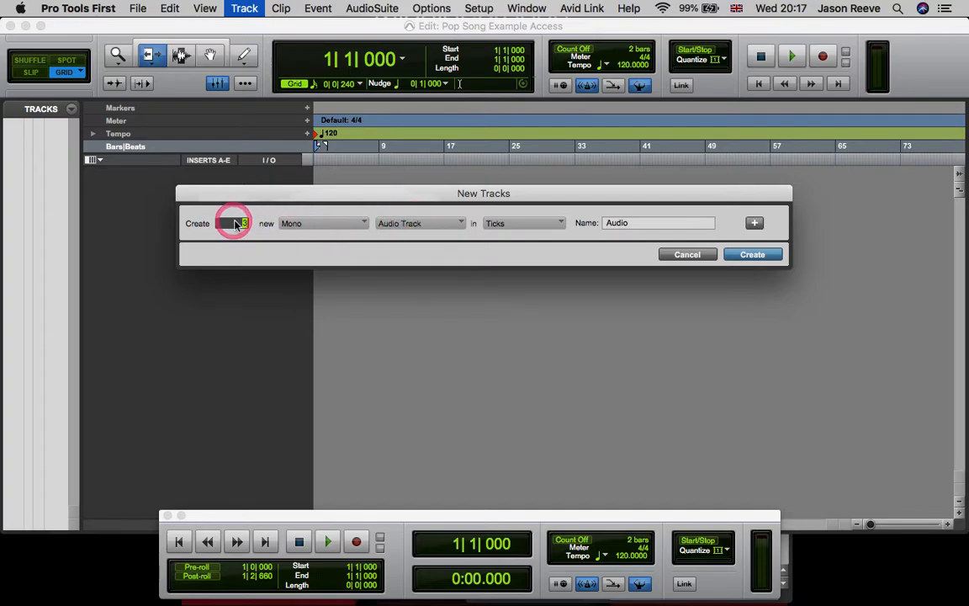
click(402, 224)
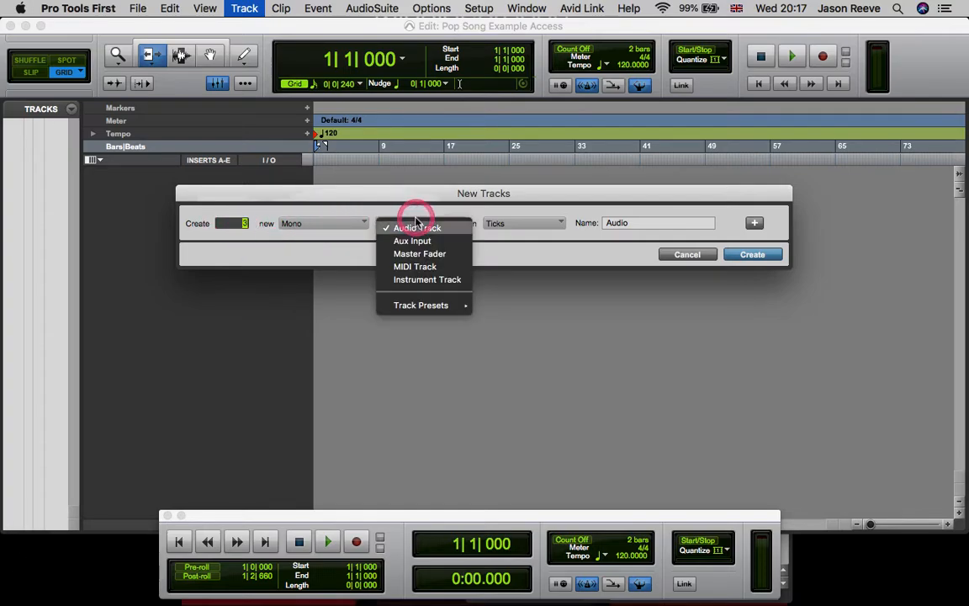
click(423, 280)
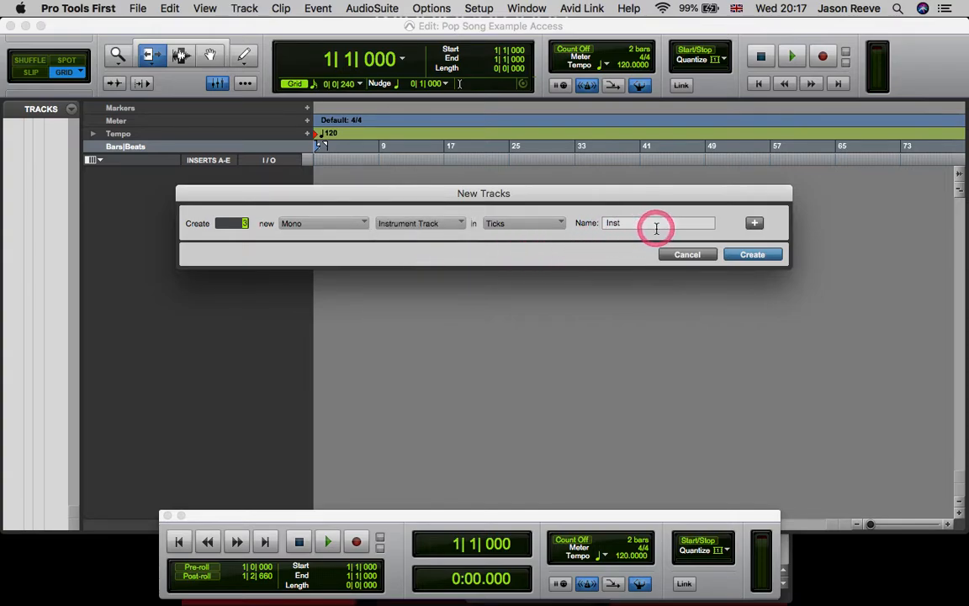
click(747, 255)
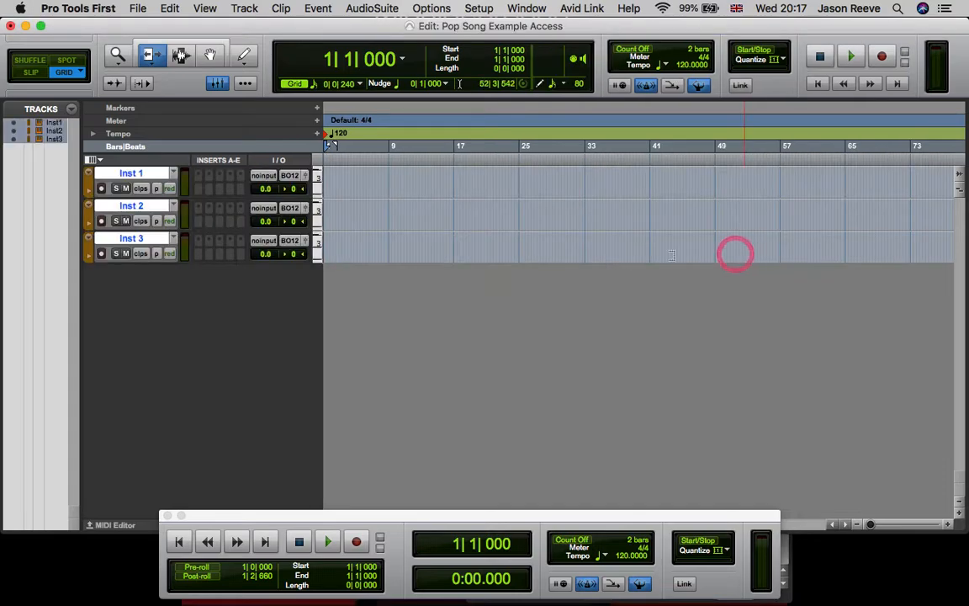
- Rename the first instrument track as Drums
click(160, 187)
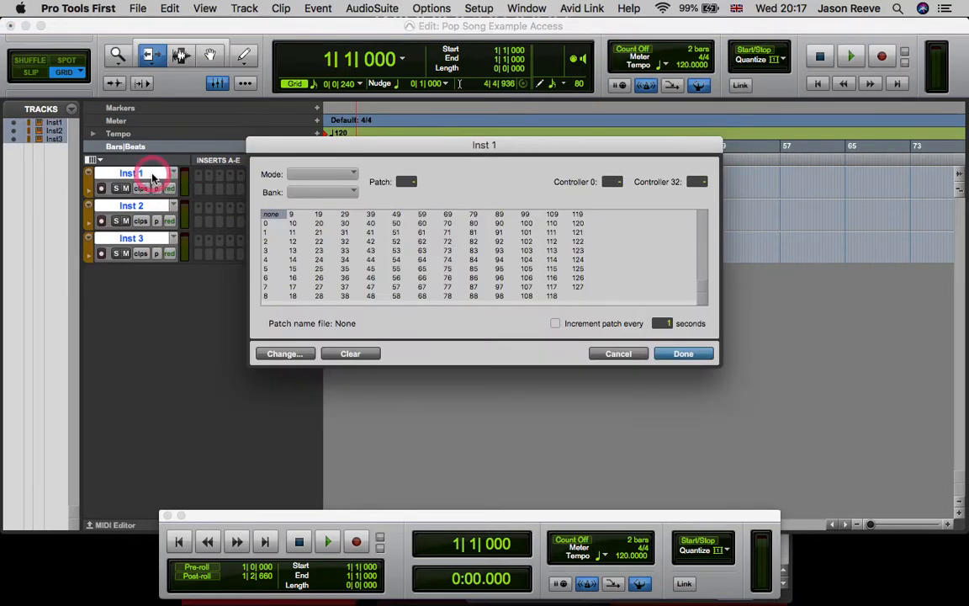
click(624, 357)
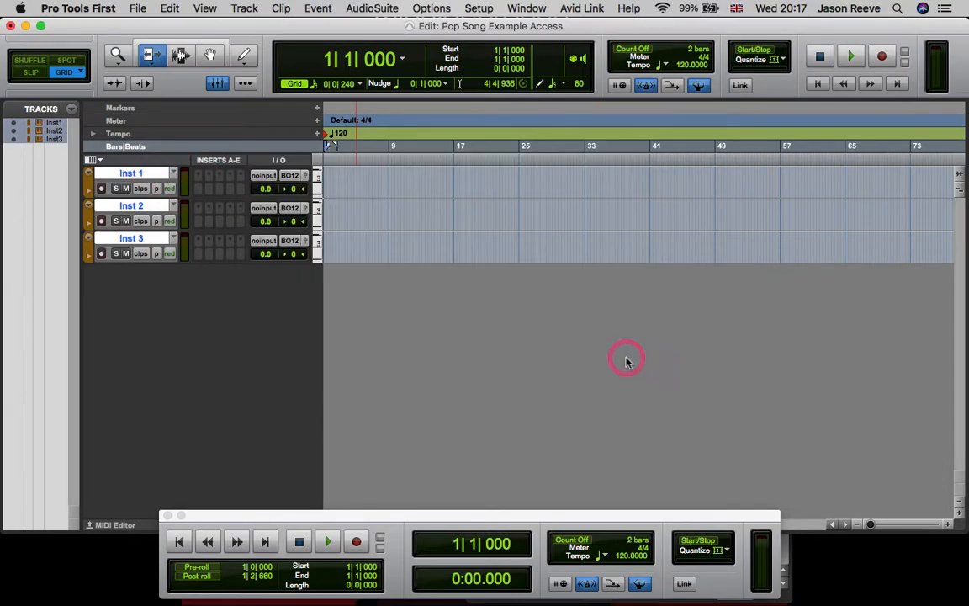
double_click(130, 173)
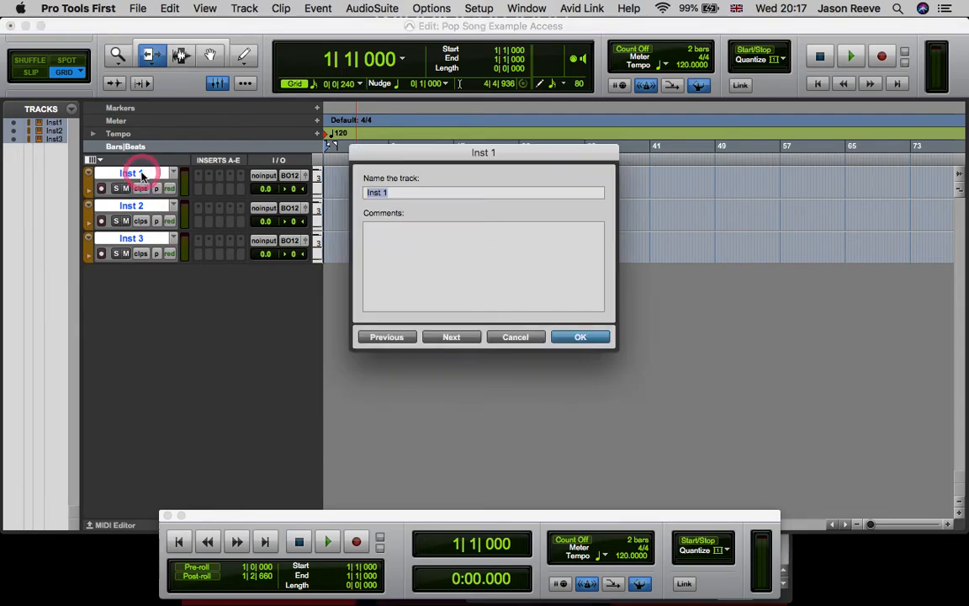
text(Drums)
key(Return)
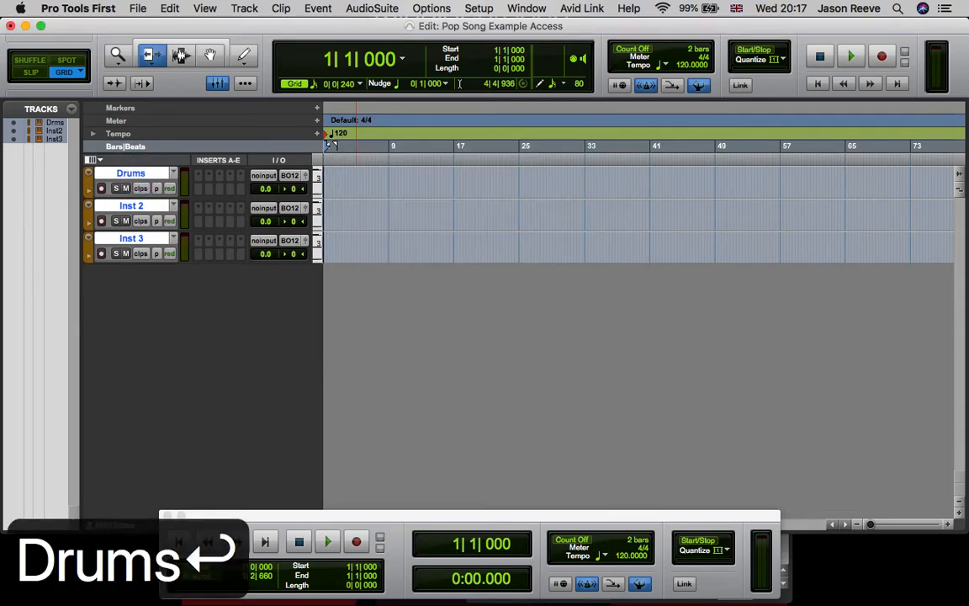
- Rename the second instrument track as Bass and the third as Piano
double_click(132, 206)
text(Bass)
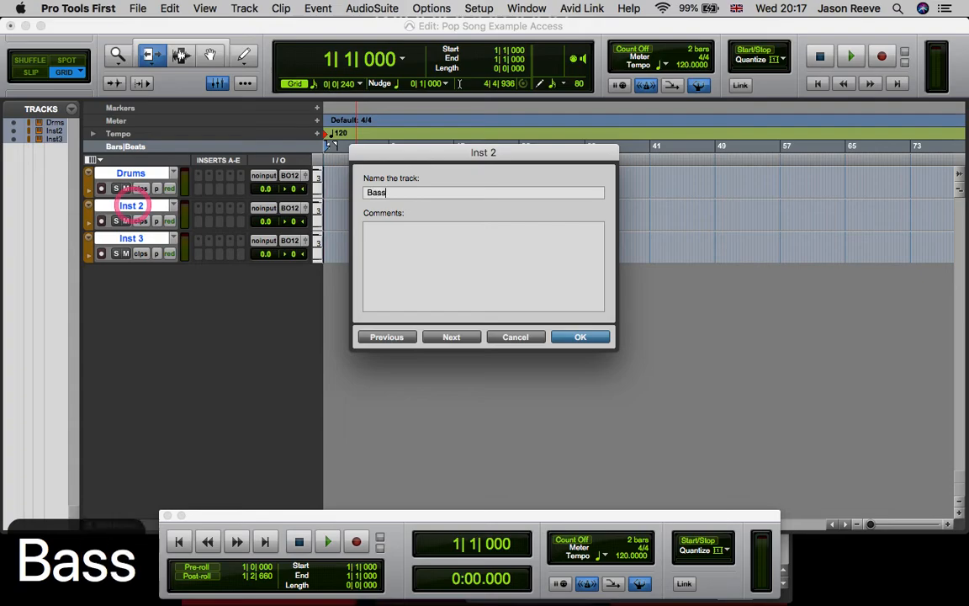
key(Return)
double_click(132, 239)
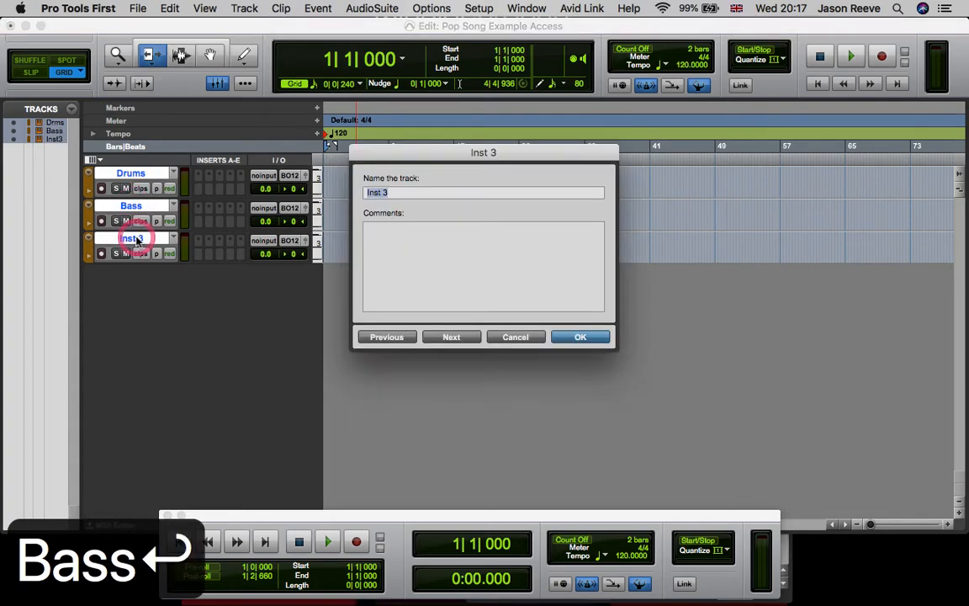
text(Pian)
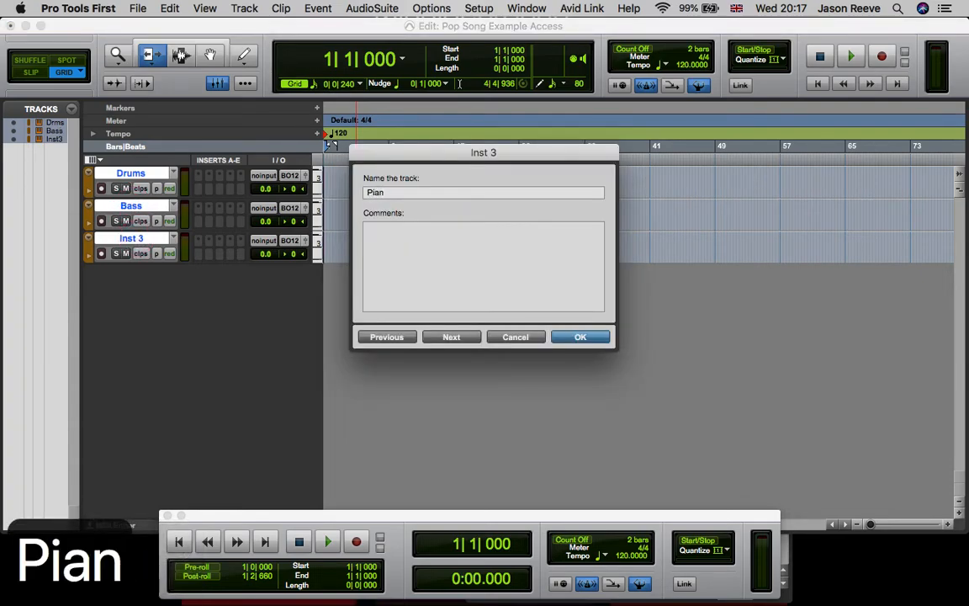
text(o)
key(Return)
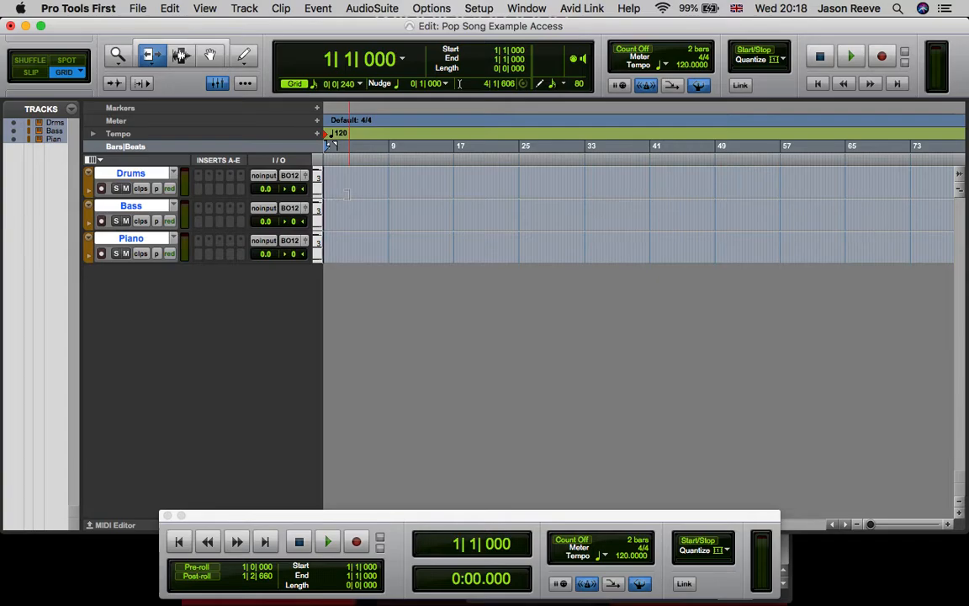
- Zoom the timeline in horizontally until about ten bars fill the edit window
key(super+bracketright)
key(super+bracketright)
key(super+bracketright)
key(super+bracketright)
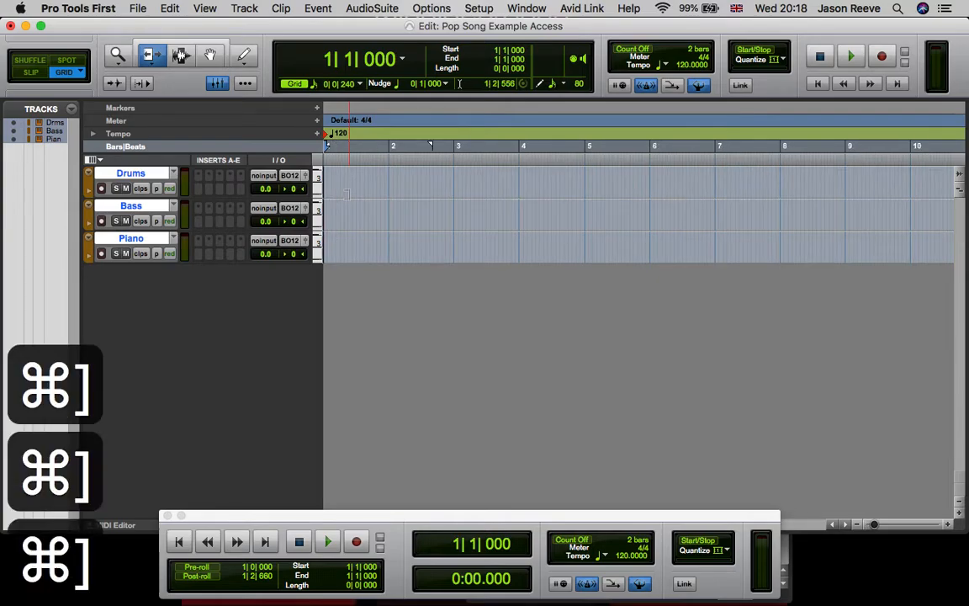
key(super+bracketleft)
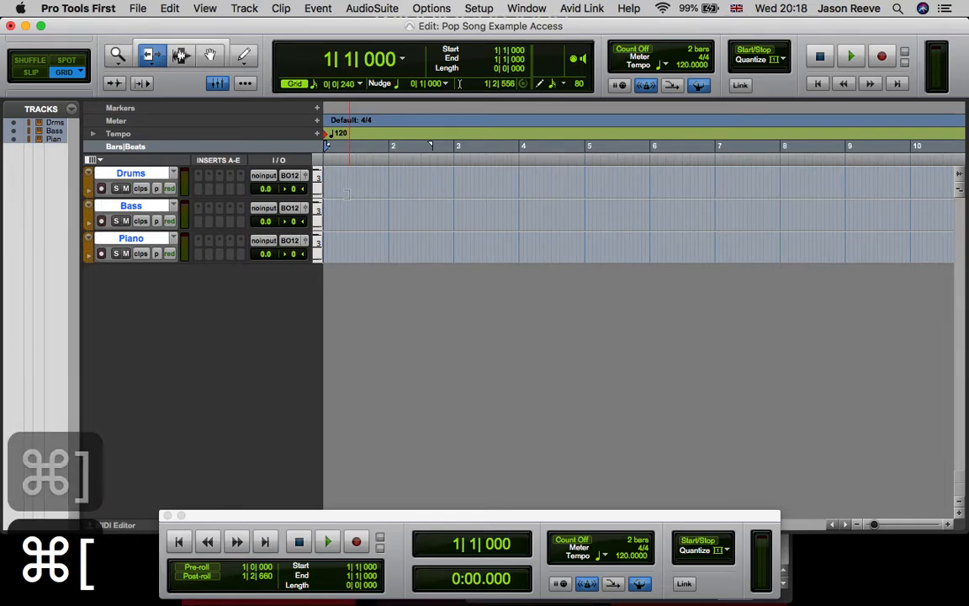
click(382, 166)
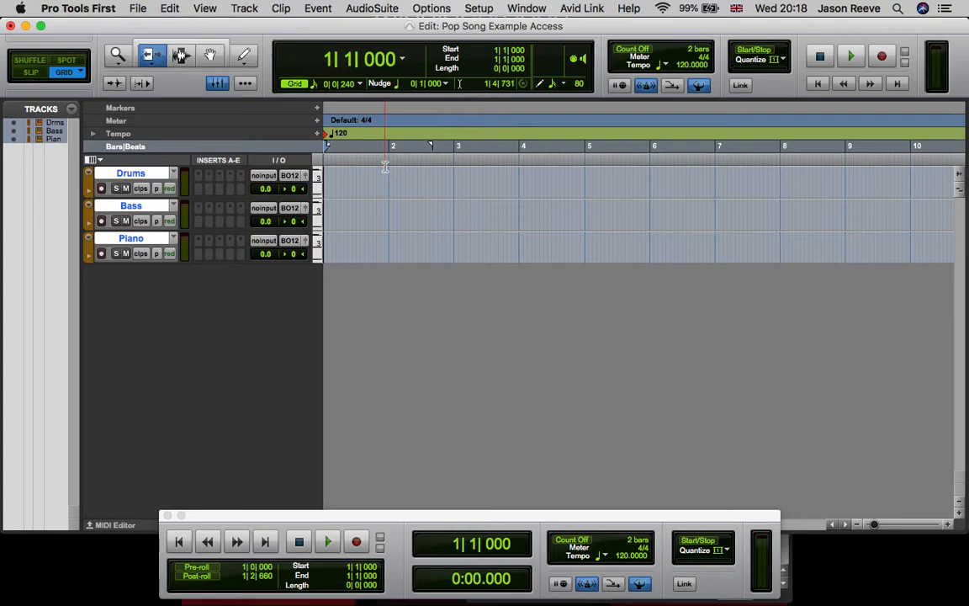
key(super+bracketright)
key(super+bracketleft)
key(super+bracketright)
key(super+bracketleft)
key(super+bracketright)
key(super+bracketleft)
key(super+bracketright)
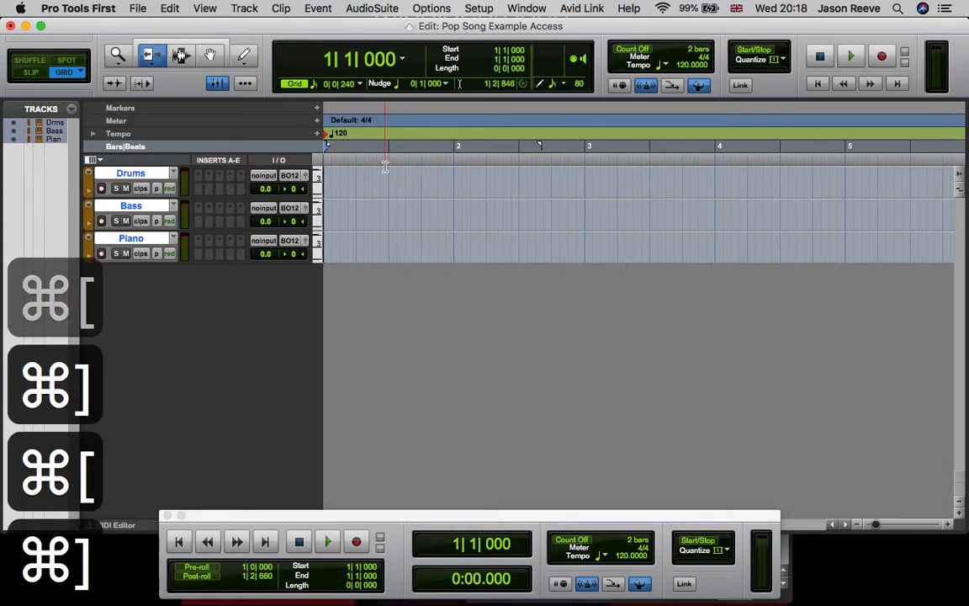
key(super+bracketleft)
key(super+bracketright)
key(super+bracketleft)
key(super+bracketright)
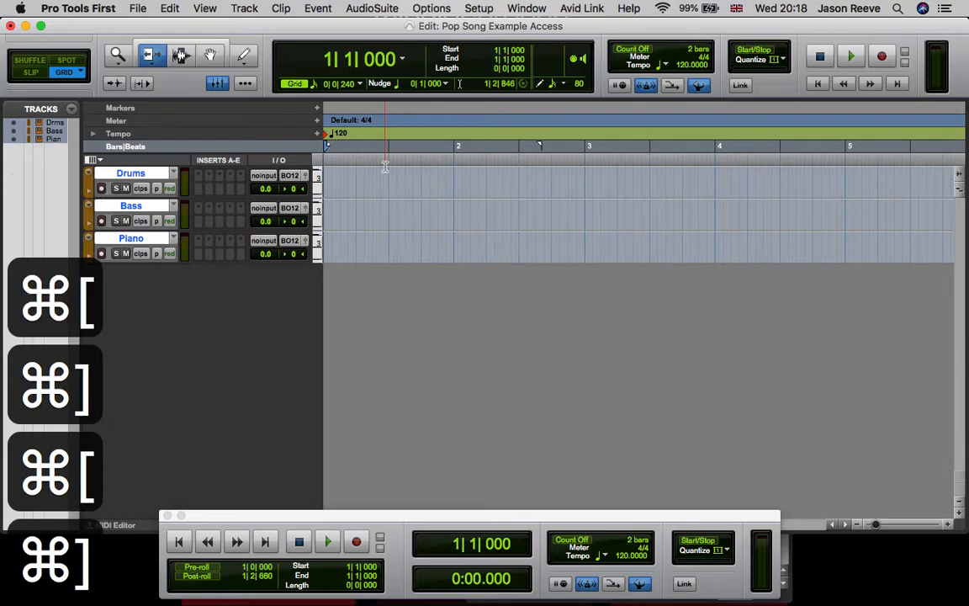
key(super+bracketleft)
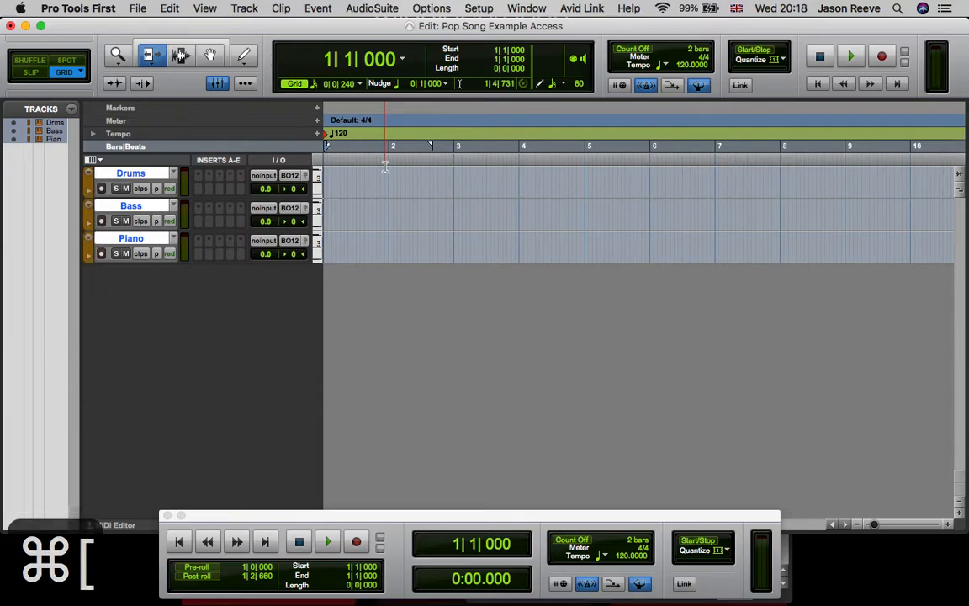
key(super+bracketright)
key(super+bracketleft)
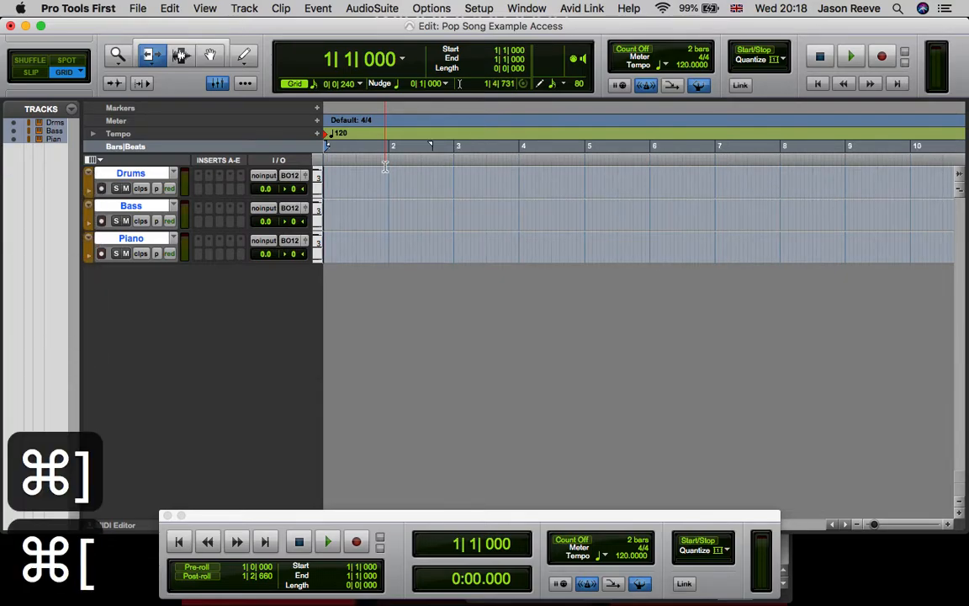
key(super+bracketright)
key(super+bracketleft)
click(358, 183)
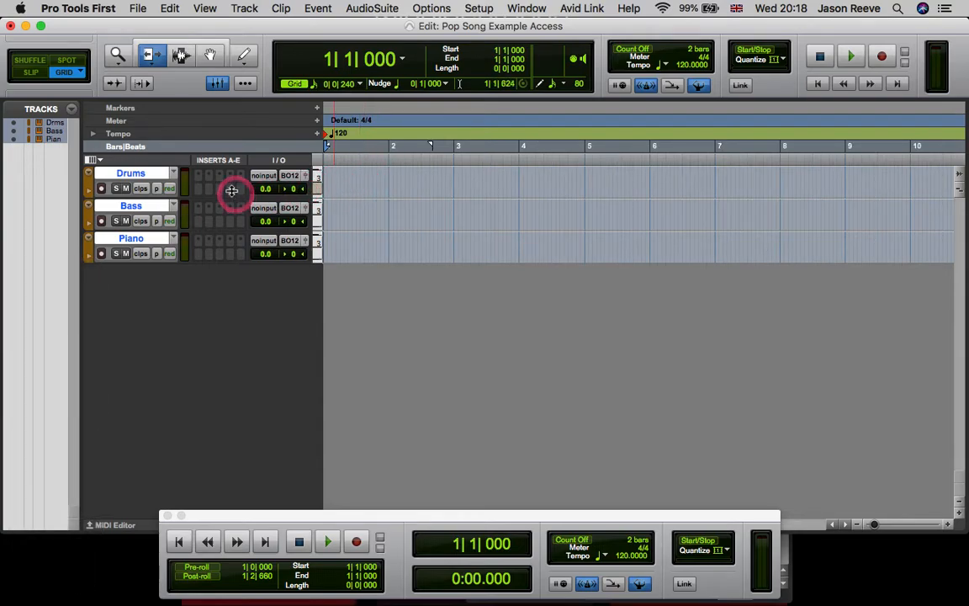
- Insert the Xpand!2 (mono) instrument plug-in in the Drums track's first insert slot and move its window higher
click(199, 176)
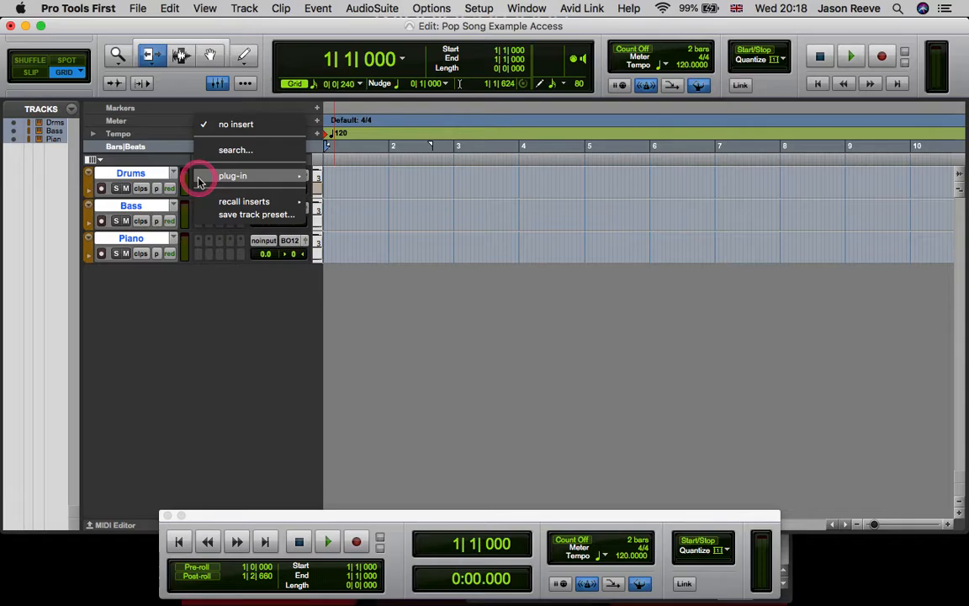
mouse_move(290, 175)
mouse_move(376, 246)
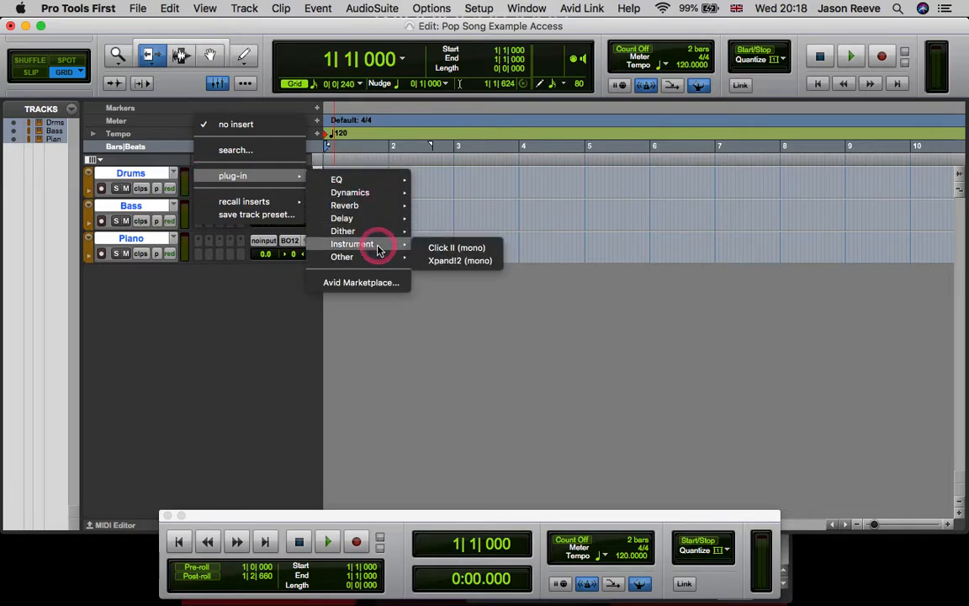
click(441, 261)
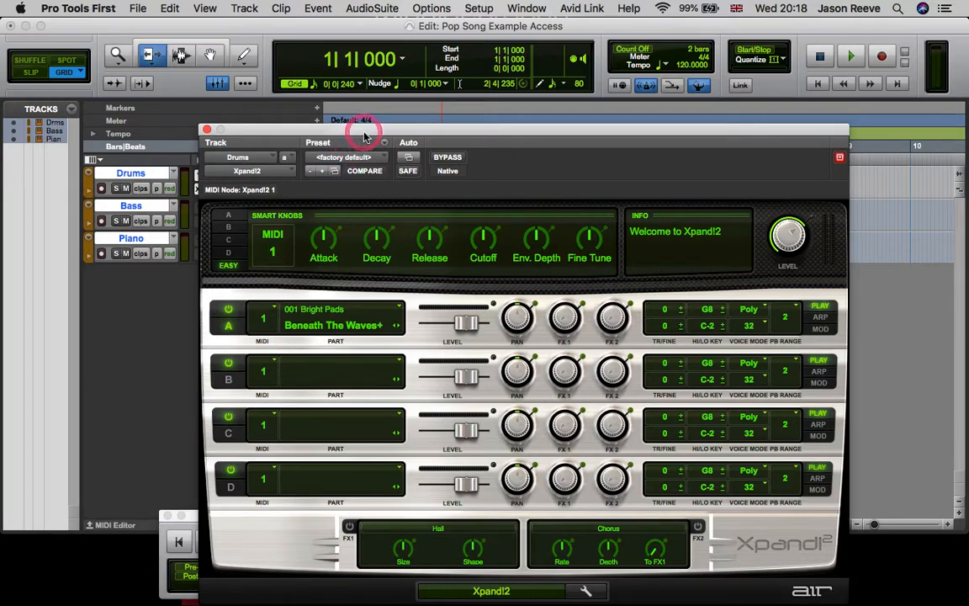
drag(356, 126, 319, 57)
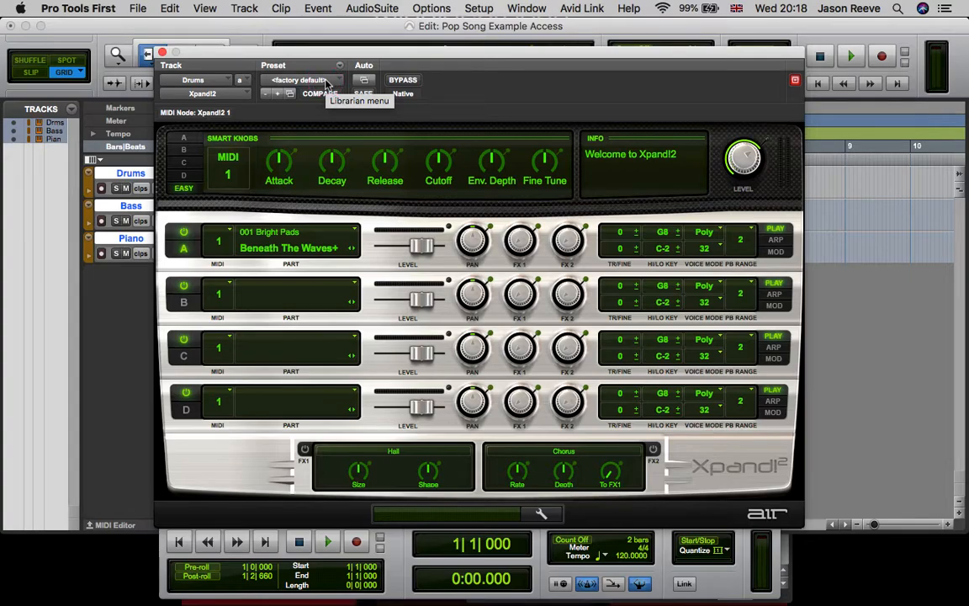
click(327, 82)
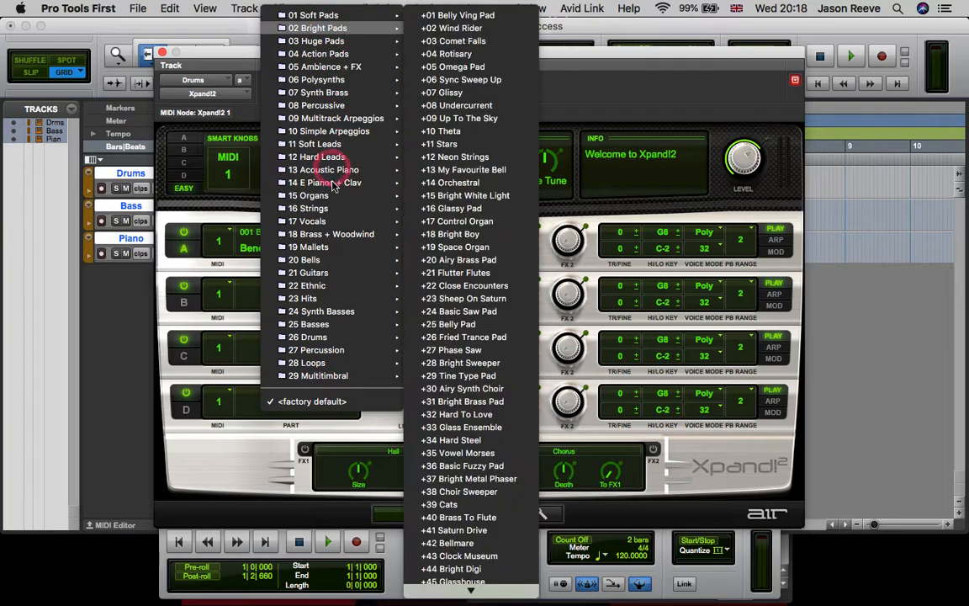
mouse_move(334, 219)
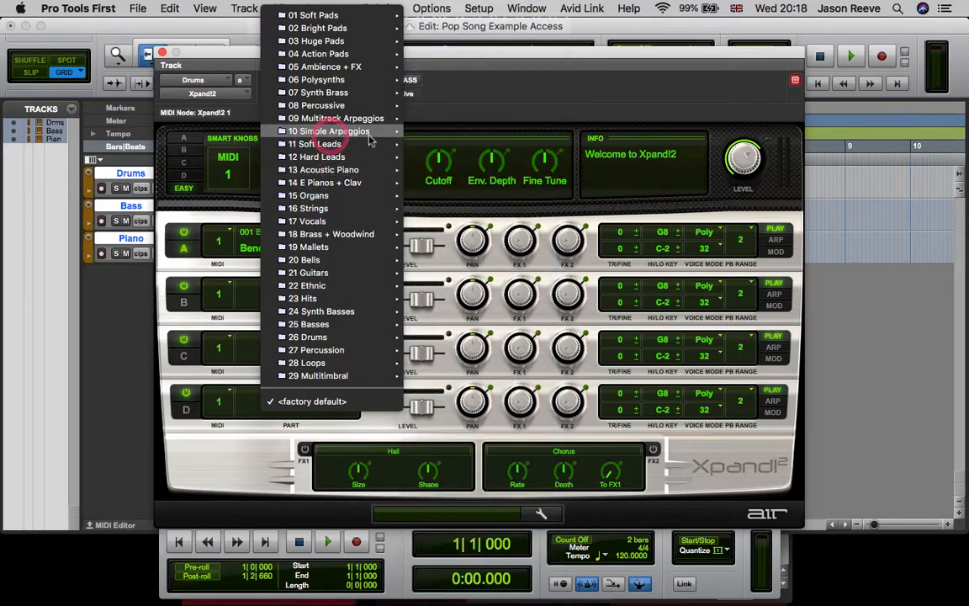
click(599, 58)
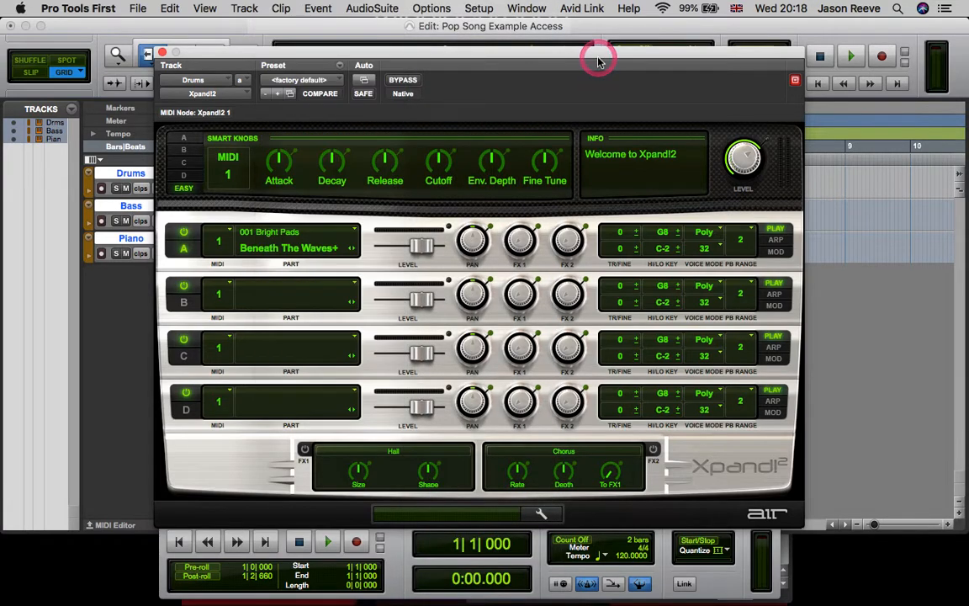
- Load the 01 Pop Kit preset from the 26 Drums category into the Drums track's Xpand!2 and close the plug-in window
click(311, 80)
mouse_move(296, 10)
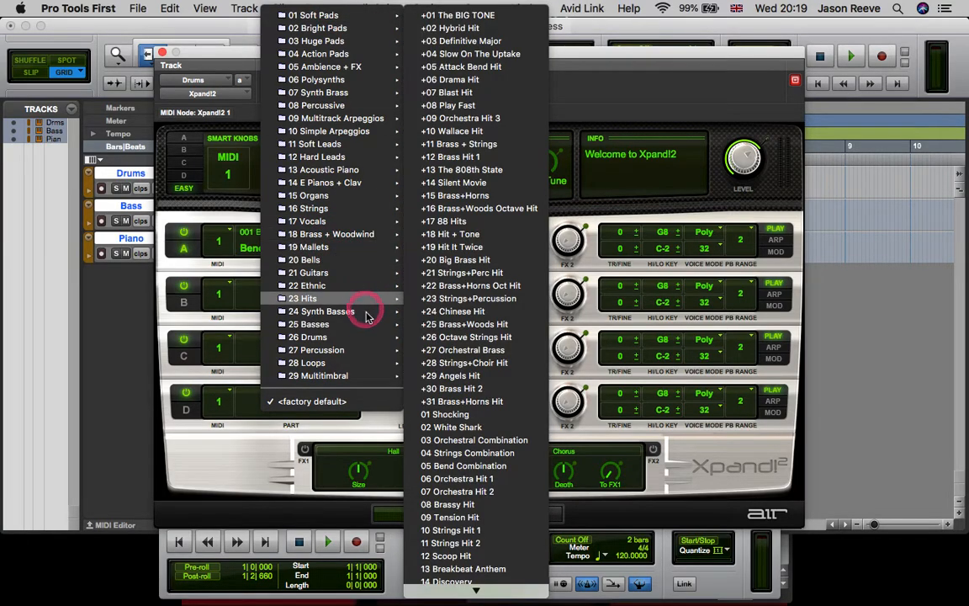
mouse_move(366, 338)
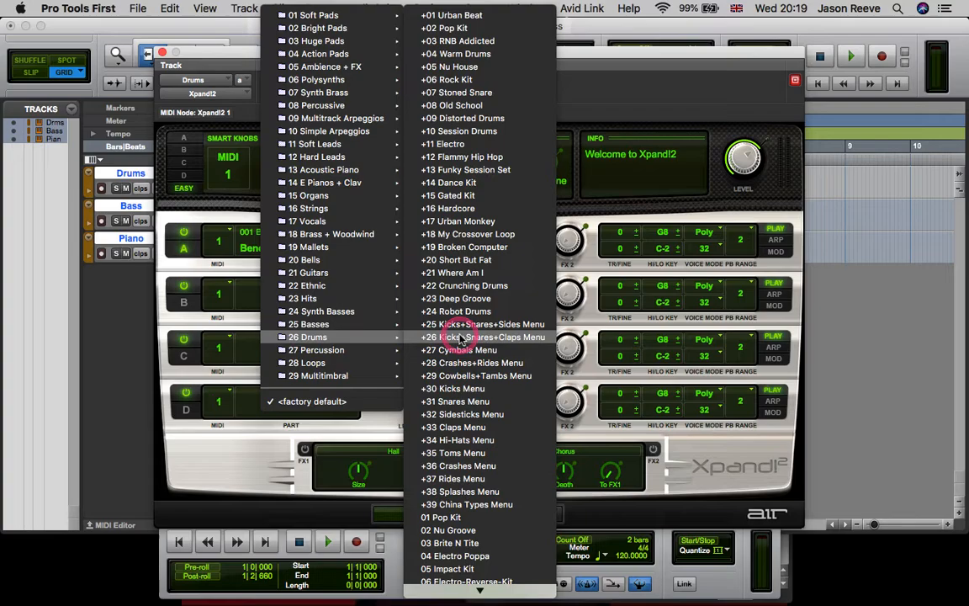
click(486, 571)
click(449, 471)
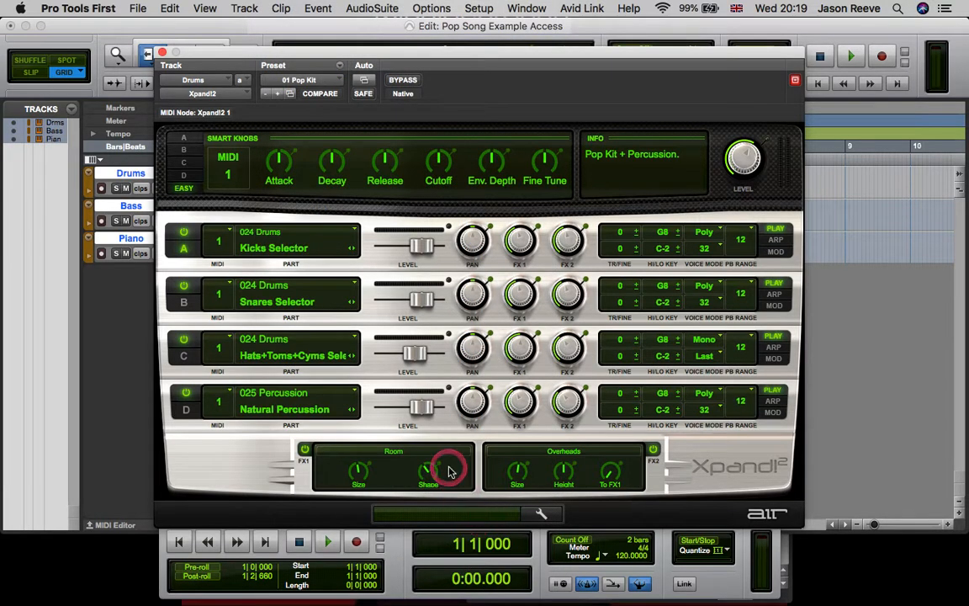
click(162, 52)
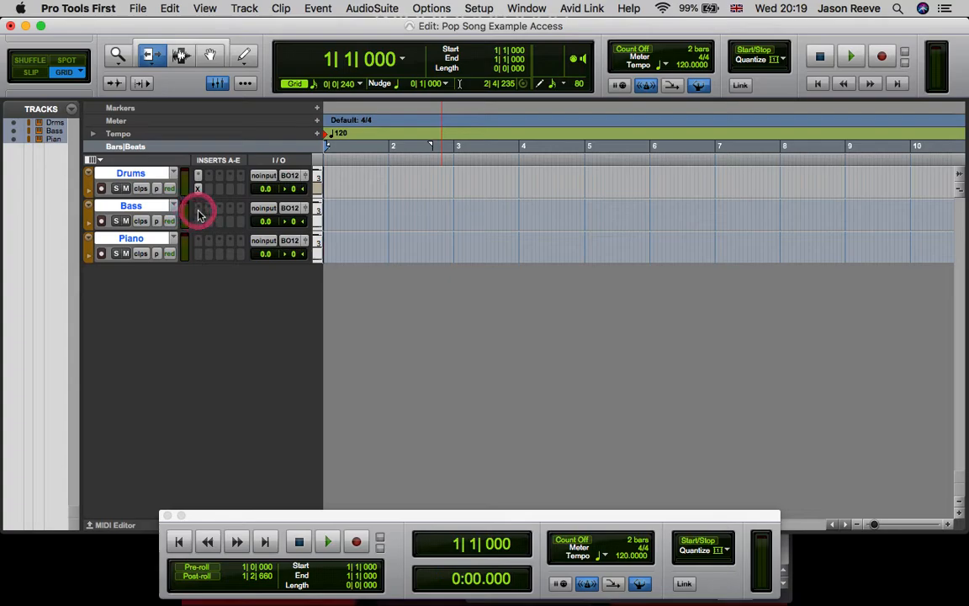
- Insert the Xpand!2 (mono) instrument plug-in in the Bass track's first insert slot
click(196, 209)
mouse_move(227, 216)
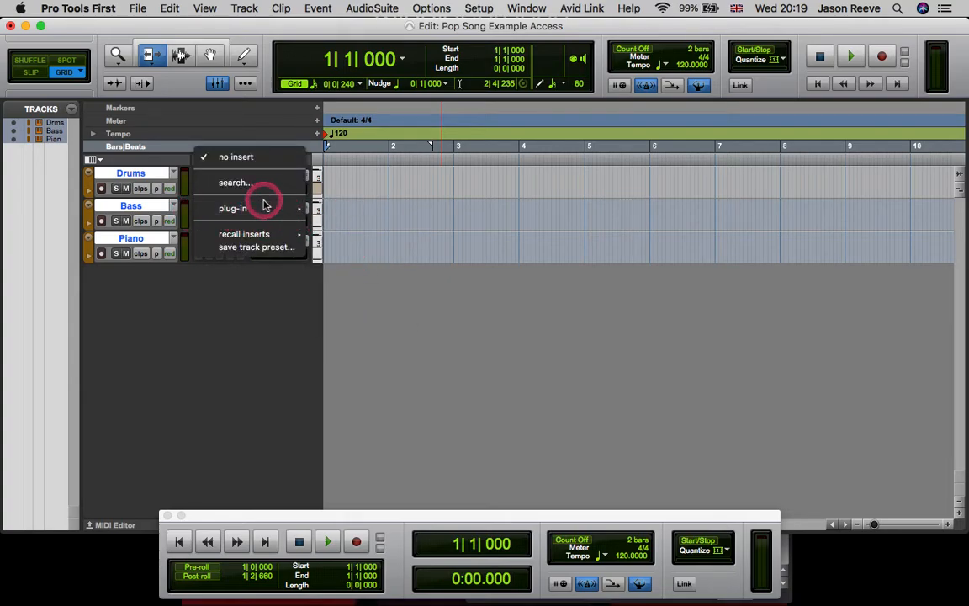
mouse_move(367, 276)
click(432, 297)
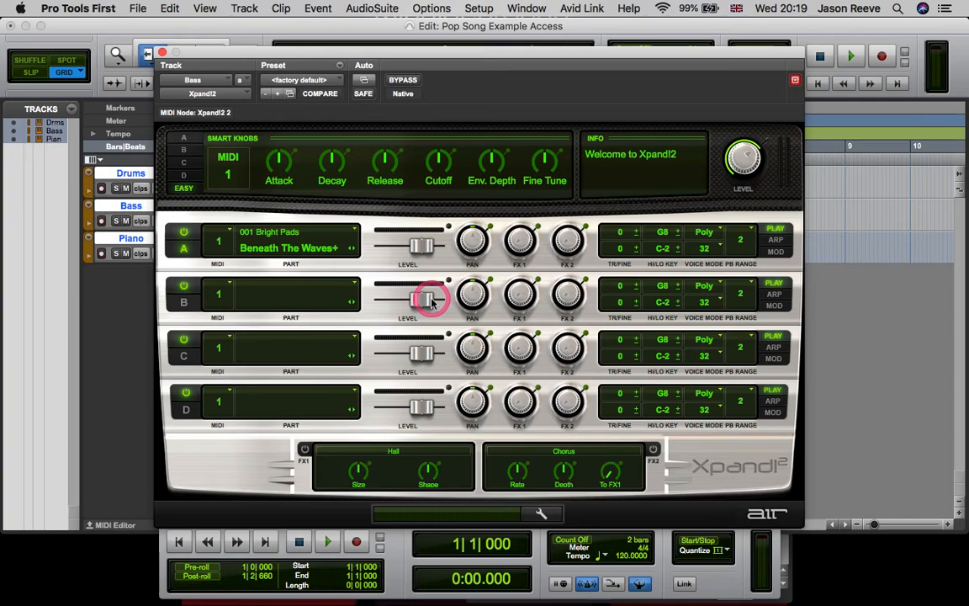
- Load the 06 Full Finger Bass preset from the 25 Basses category into the Bass track's Xpand!2 and close the plug-in window
click(286, 80)
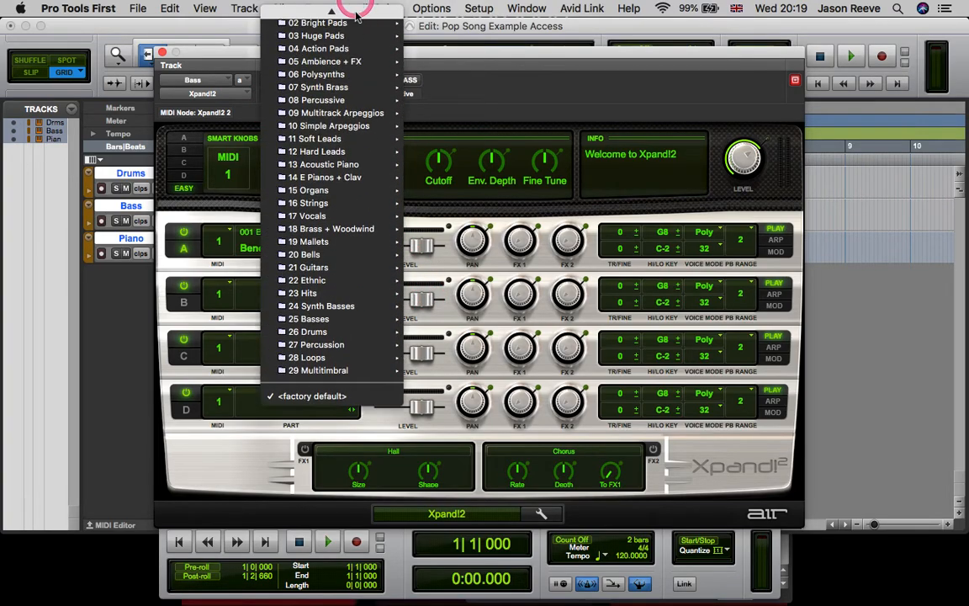
mouse_move(355, 299)
mouse_move(351, 274)
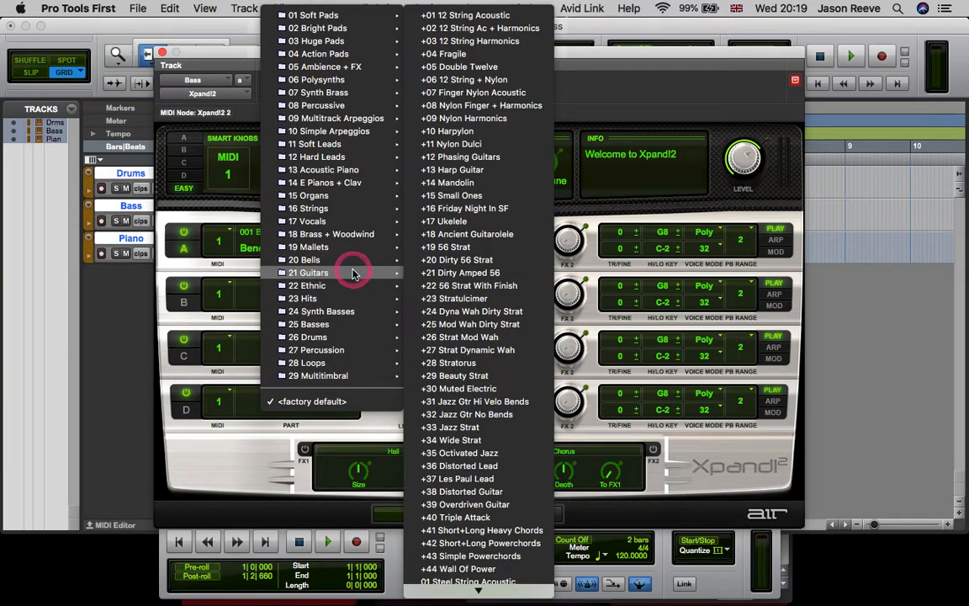
mouse_move(370, 324)
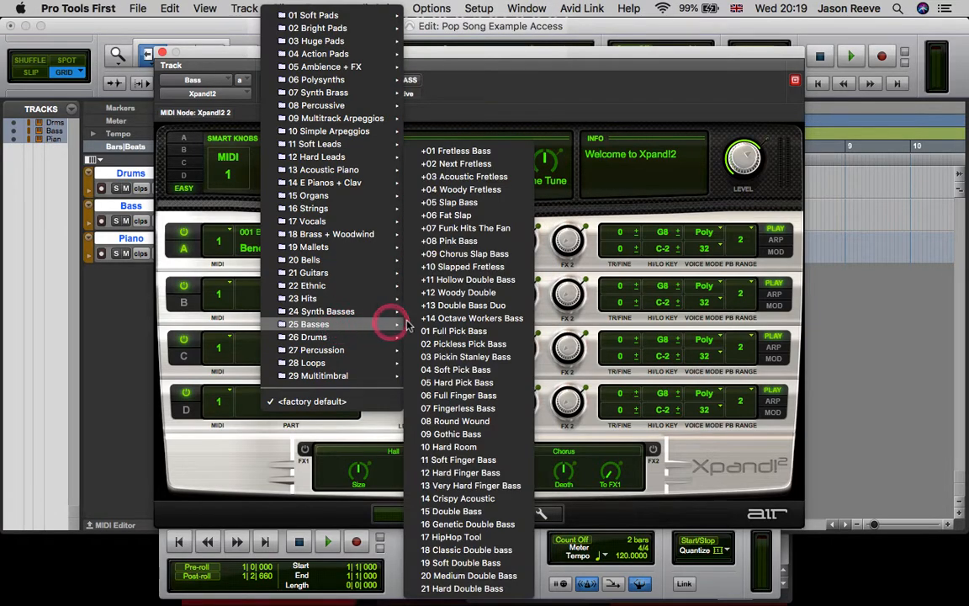
click(498, 396)
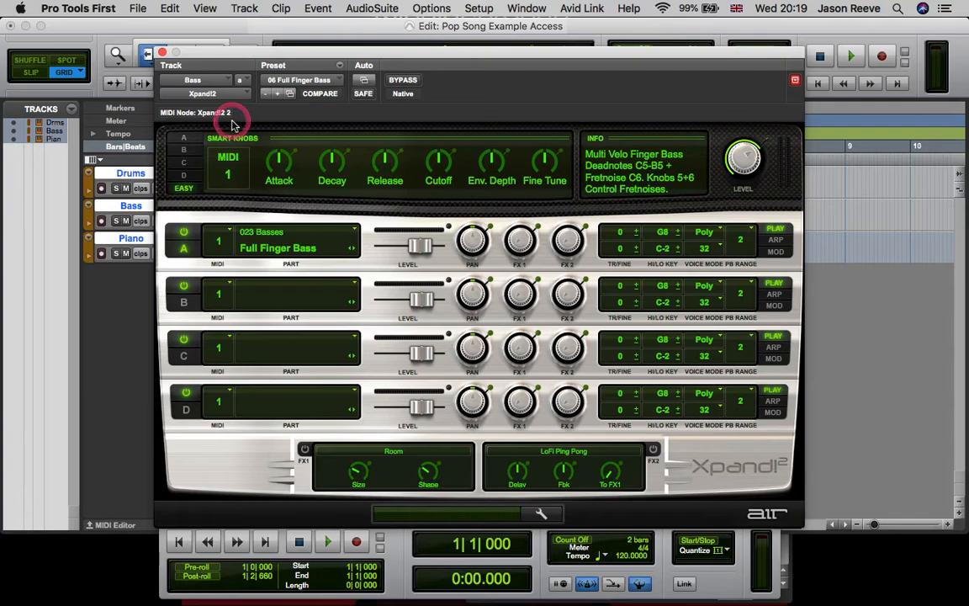
click(161, 52)
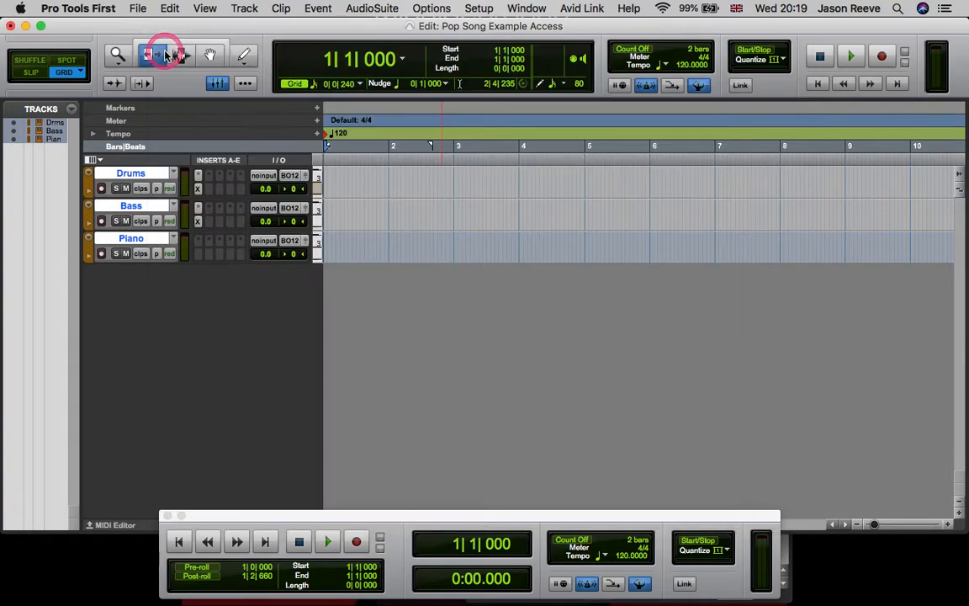
- Insert the Xpand!2 (mono) instrument plug-in in the Piano track's first insert slot
click(198, 242)
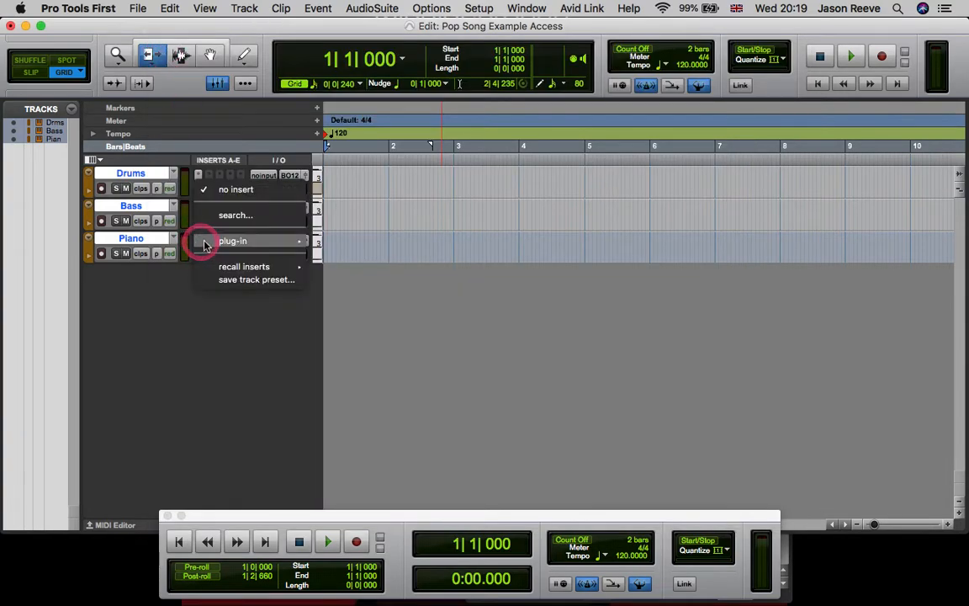
mouse_move(252, 243)
mouse_move(385, 309)
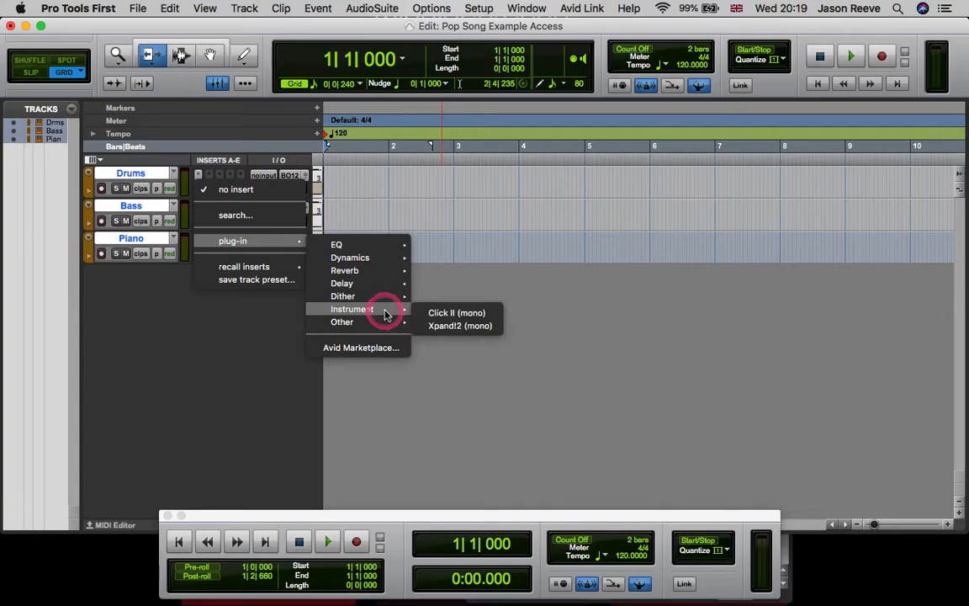
click(451, 328)
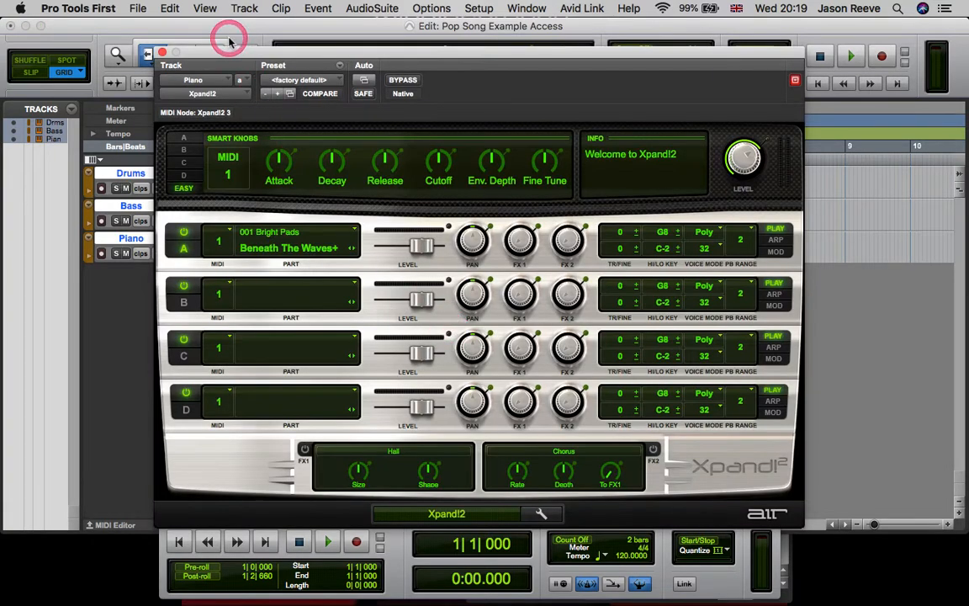
- Load the 01 Natural Grand Piano preset from the 13 Acoustic Piano category into the Piano track's Xpand!2 and close the plug-in window
click(297, 85)
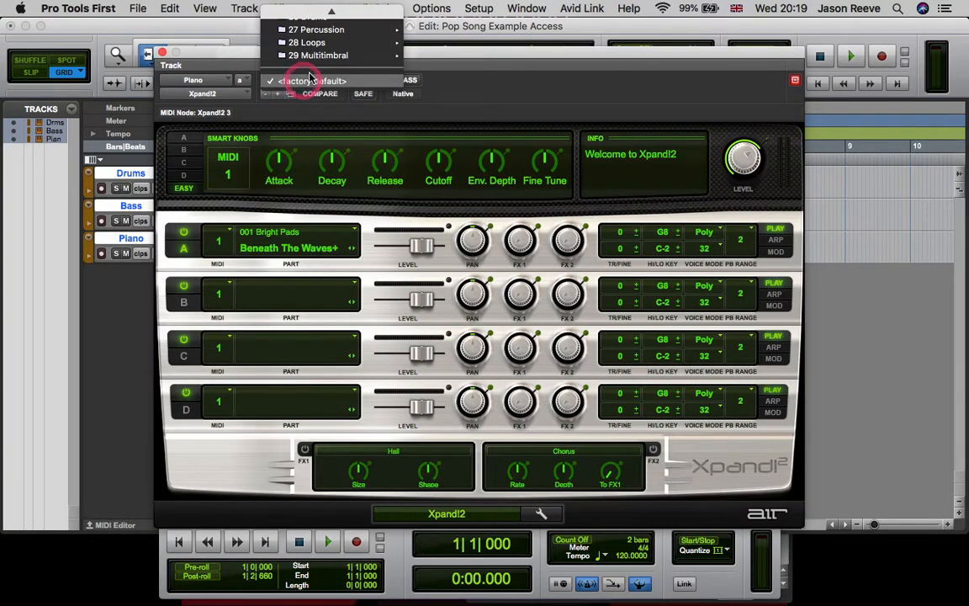
mouse_move(337, 12)
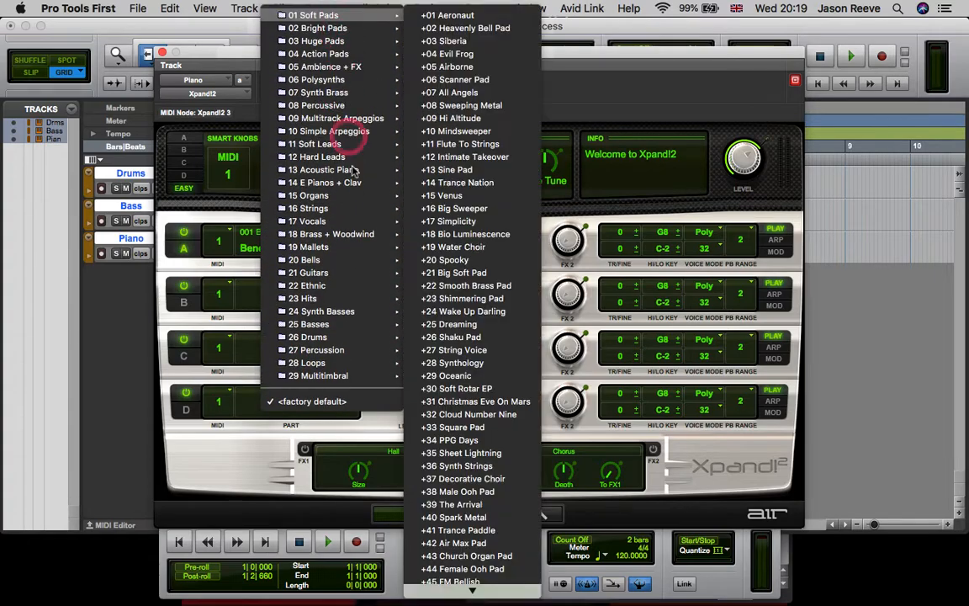
mouse_move(360, 170)
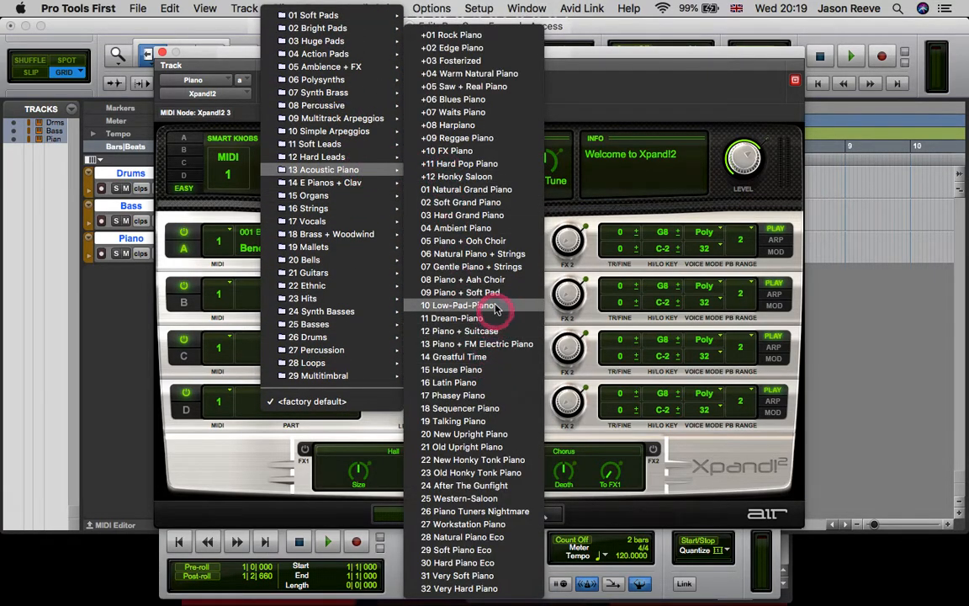
click(497, 192)
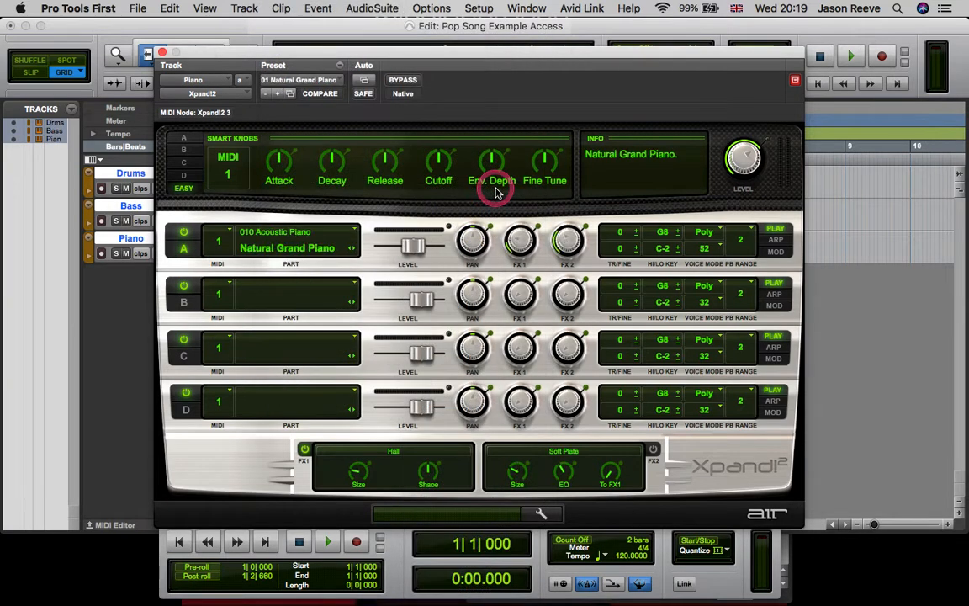
click(163, 52)
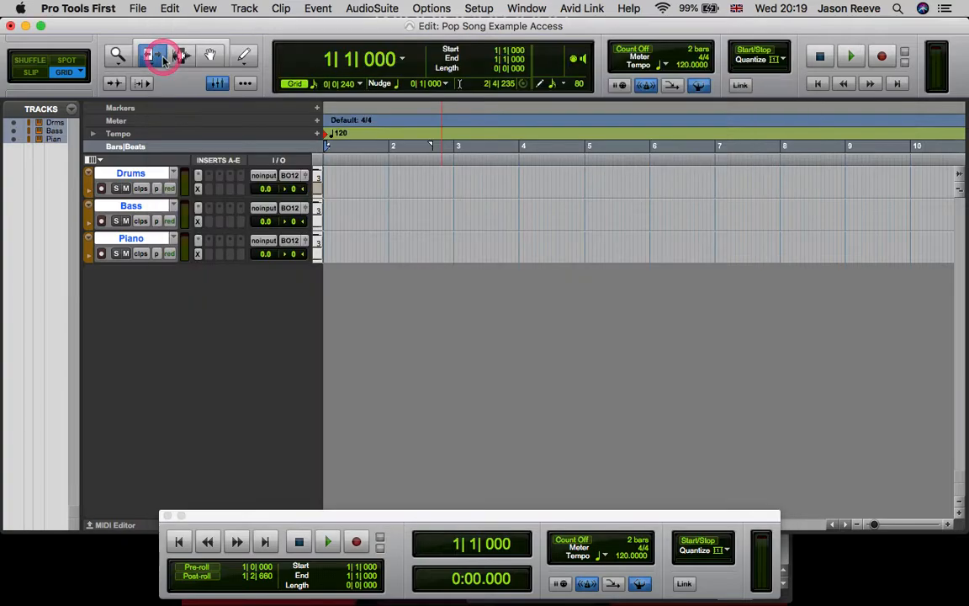
- Draw two short C#3 notes near the start of bar 1 on the Piano track with the Pencil tool
click(370, 229)
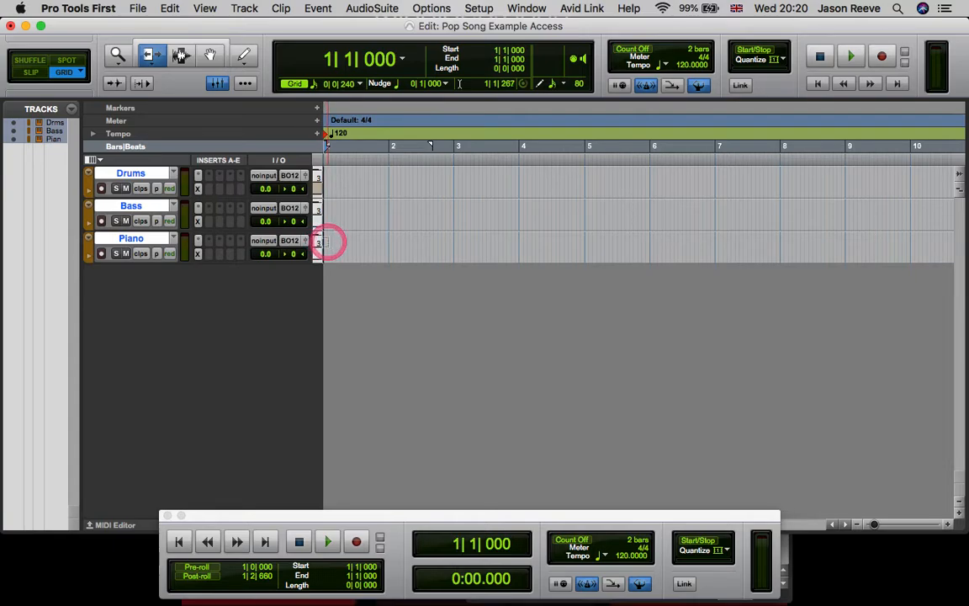
click(244, 55)
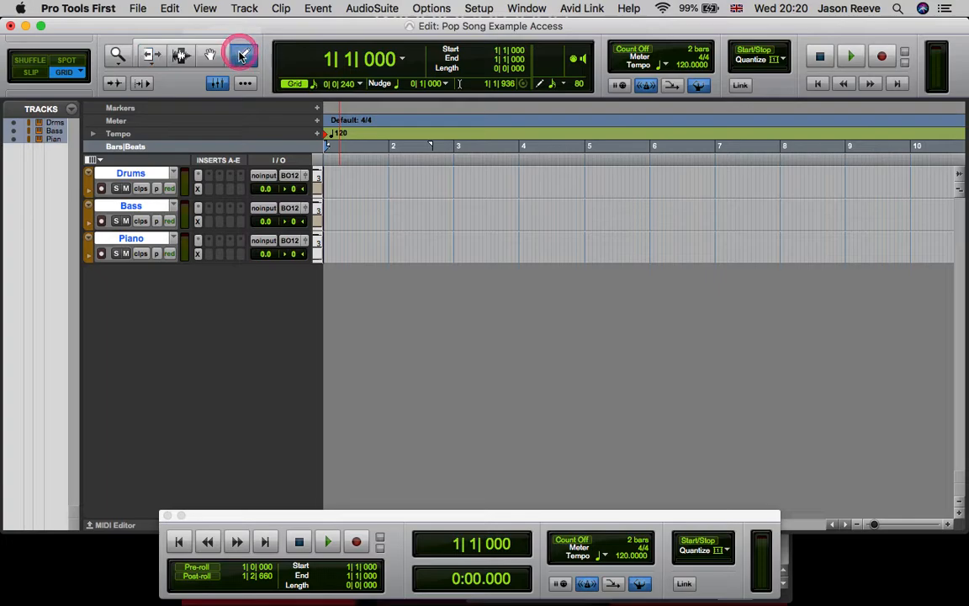
click(326, 244)
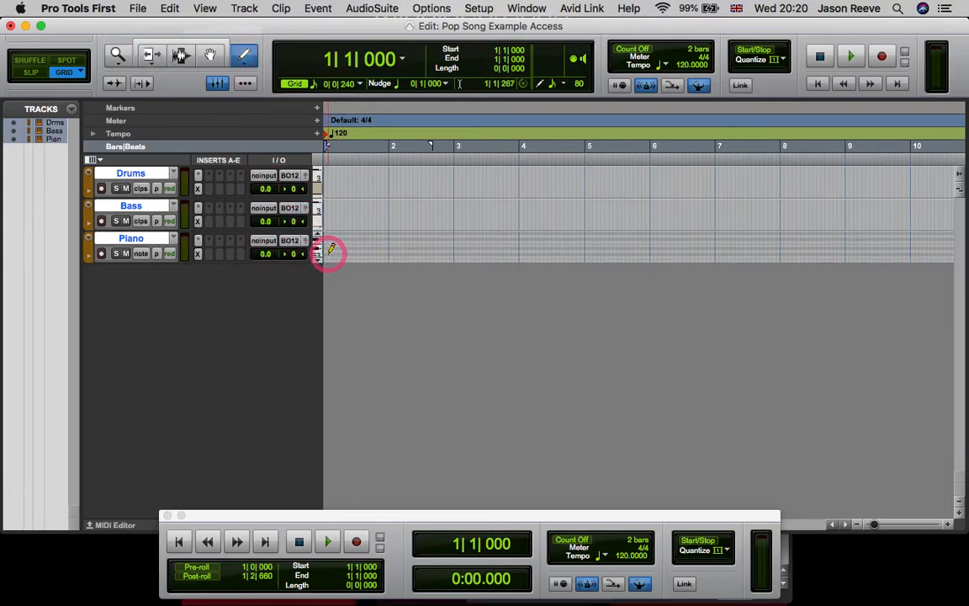
click(330, 252)
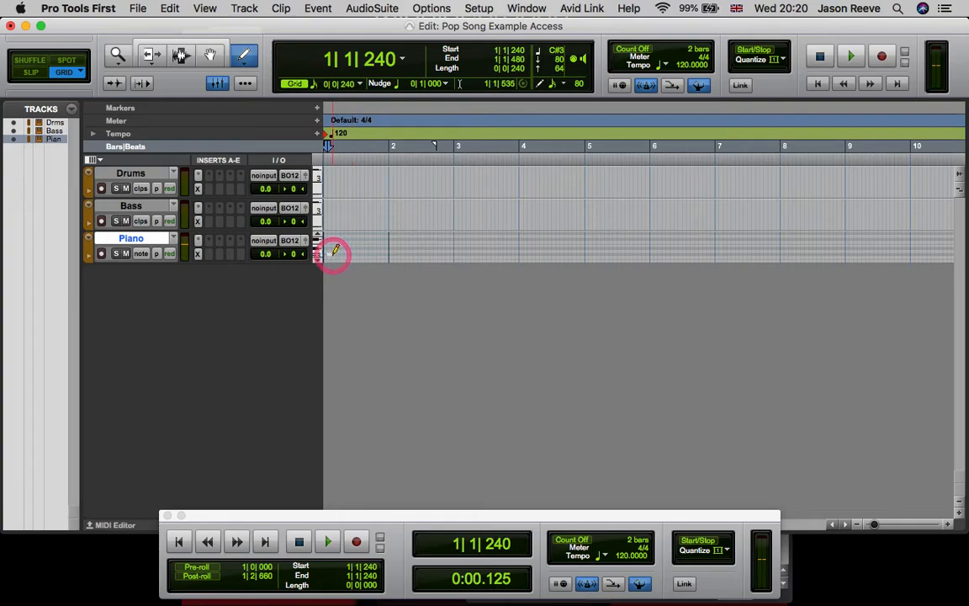
click(339, 253)
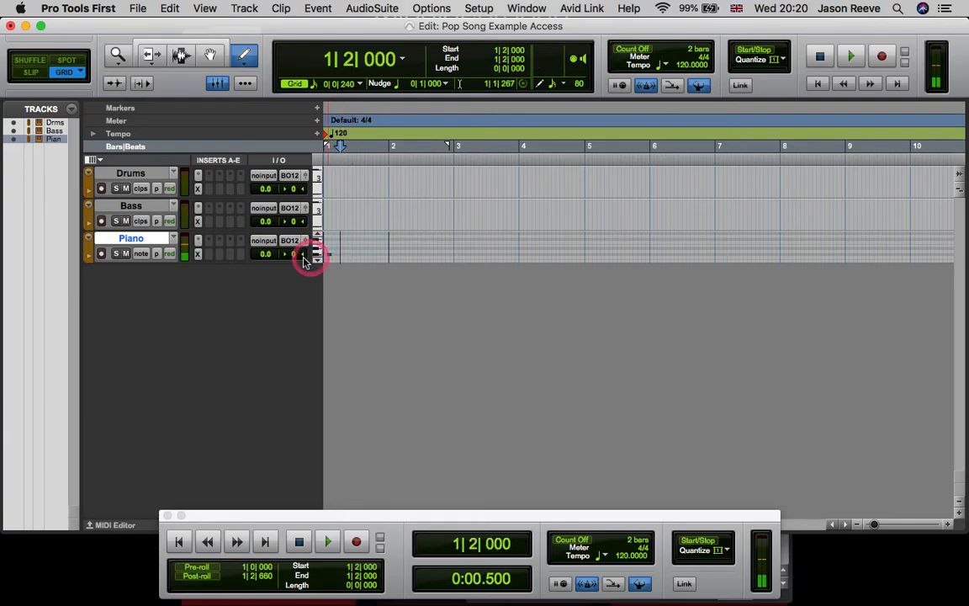
click(329, 254)
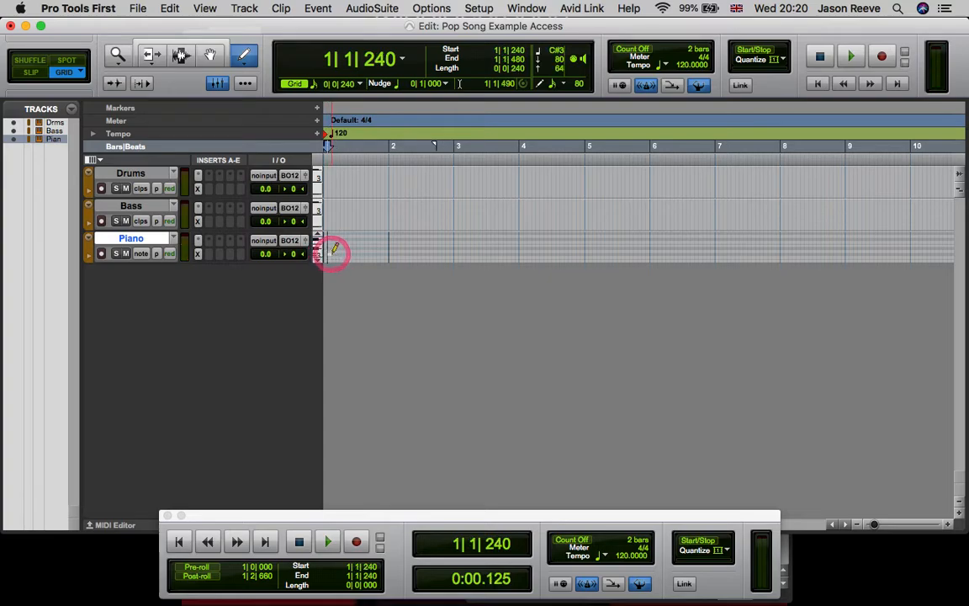
click(334, 252)
- Open the Piano track's notes in the MIDI Editor
right_click(332, 254)
mouse_move(366, 264)
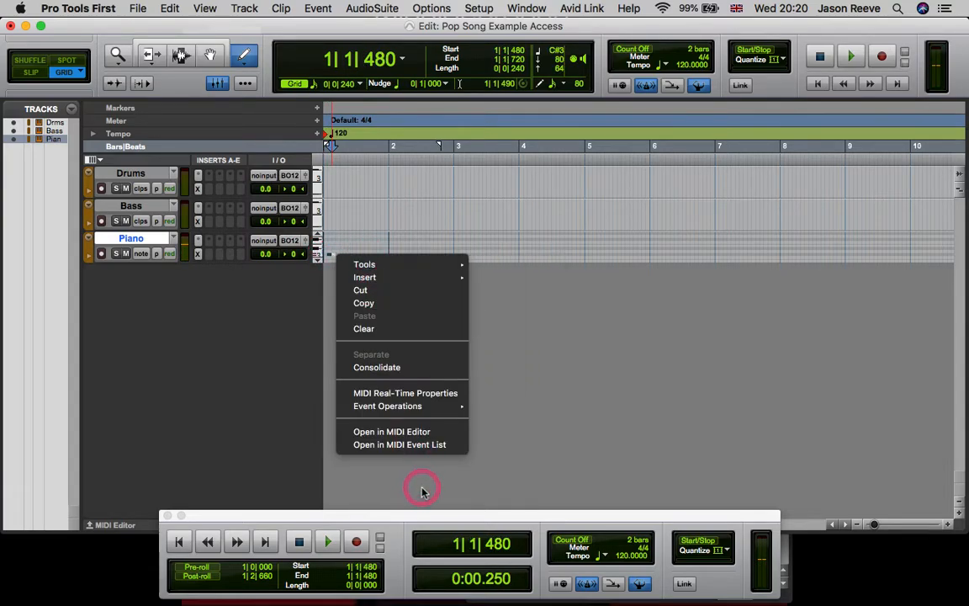
click(426, 435)
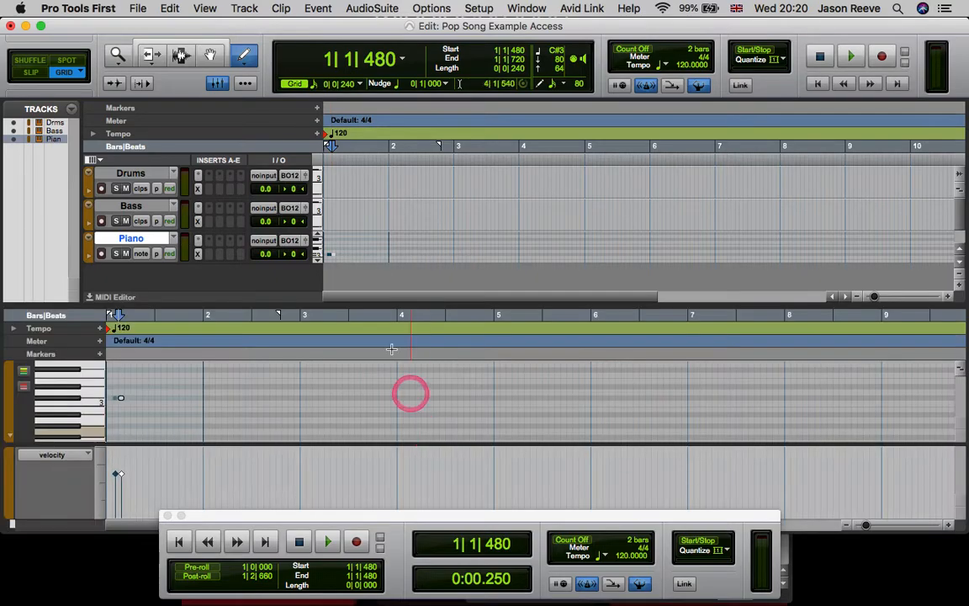
right_click(348, 253)
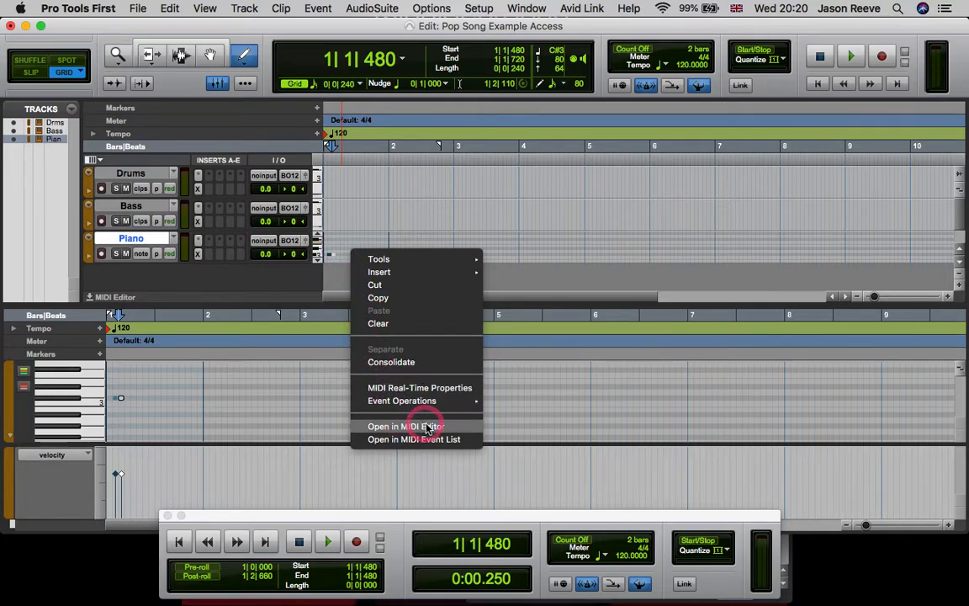
click(206, 362)
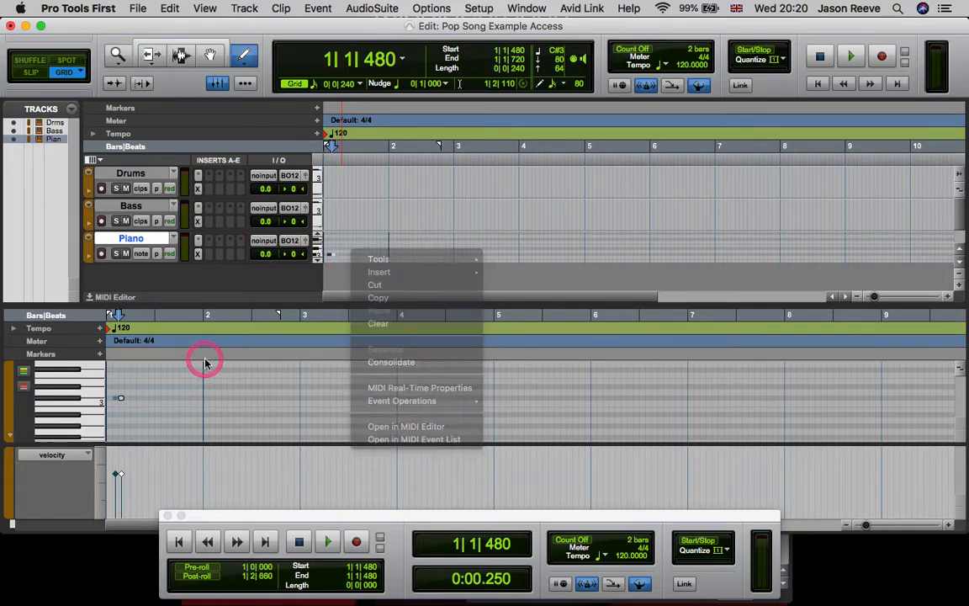
- Enlarge the MIDI Editor's note area by raising its upper edge and shrinking the velocity lane
click(264, 314)
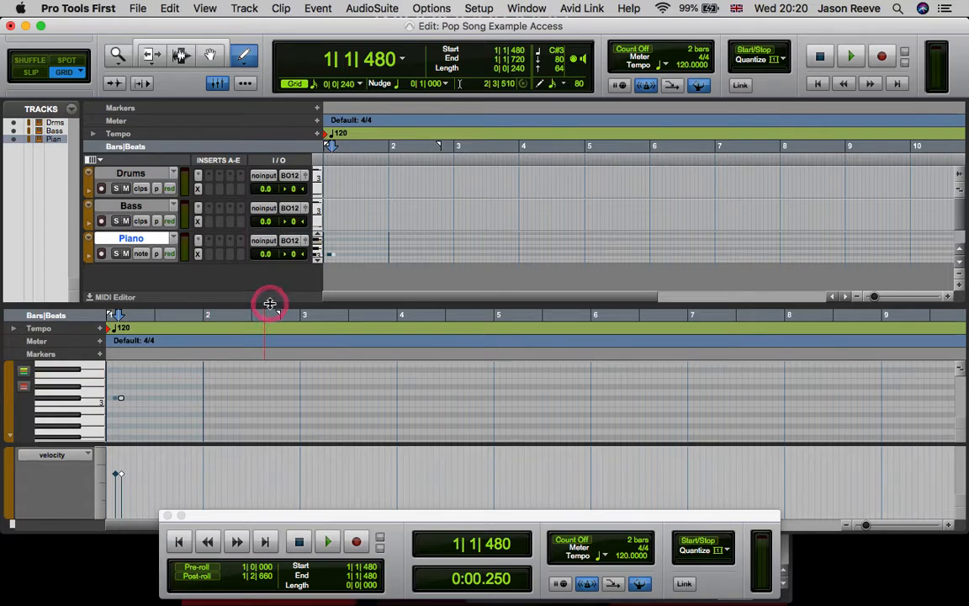
drag(269, 303, 266, 223)
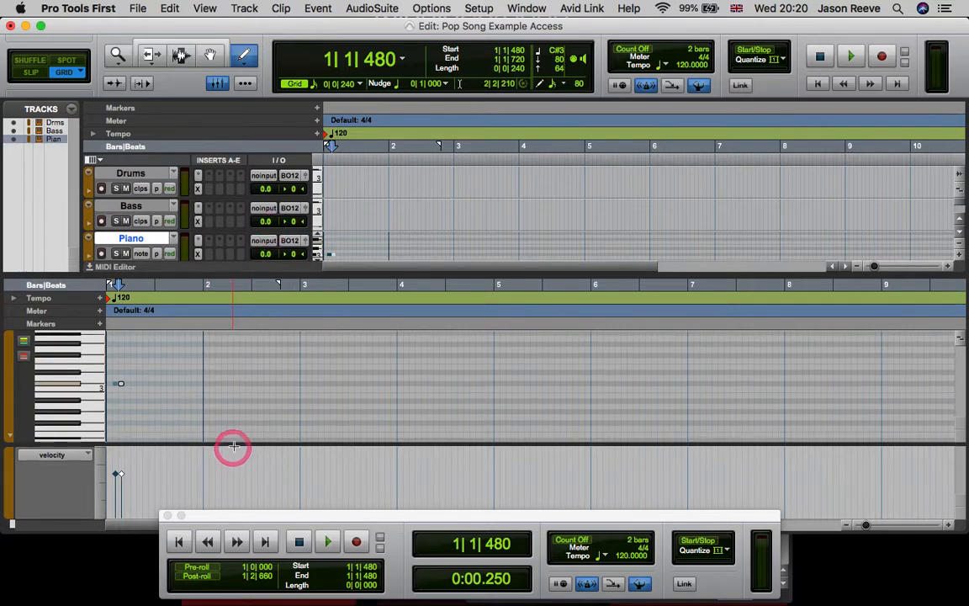
drag(235, 443, 234, 497)
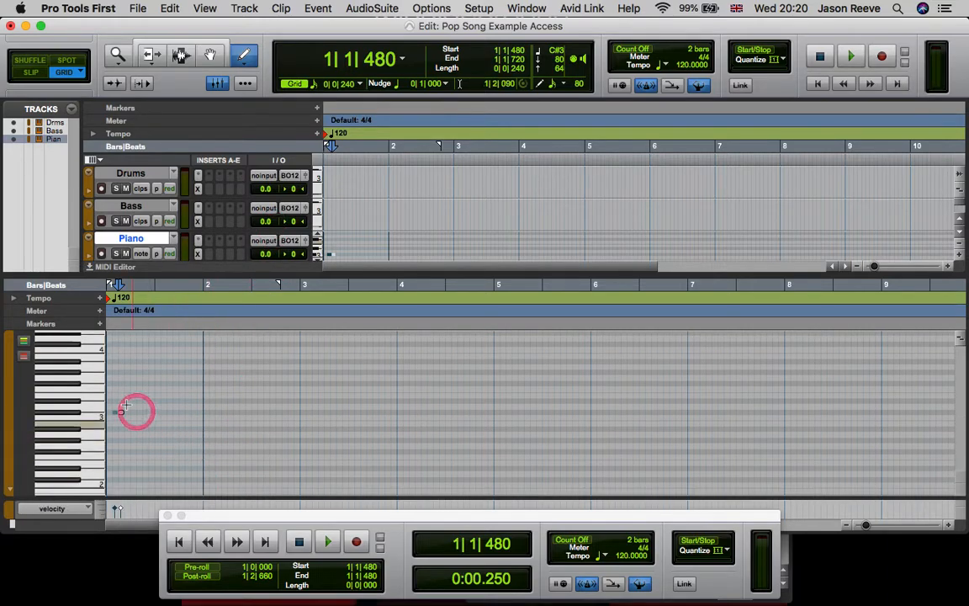
- Delete both short C#3 notes in bar 1 of the Piano part, using the Grabber tool to select them
click(139, 425)
click(210, 55)
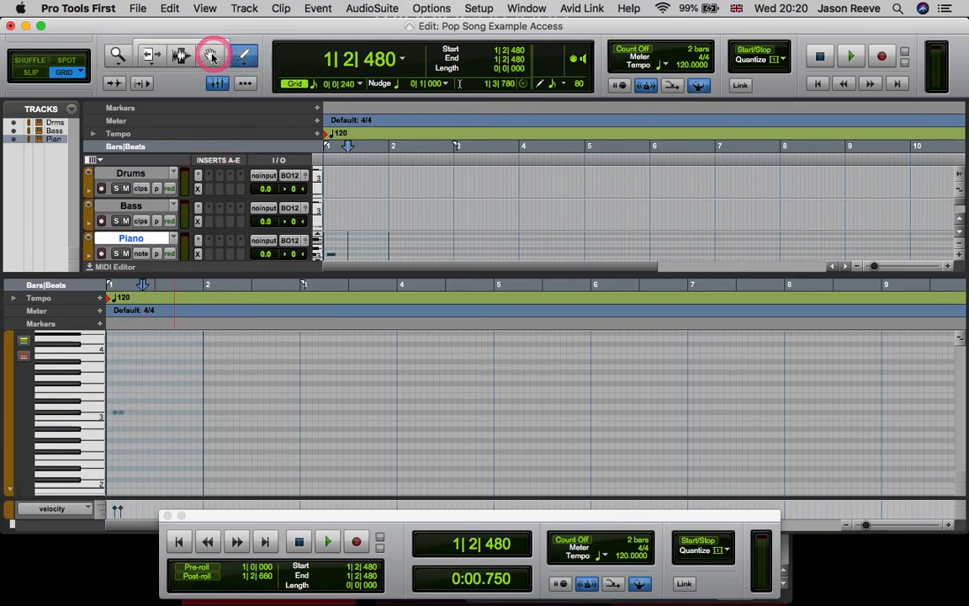
right_click(139, 437)
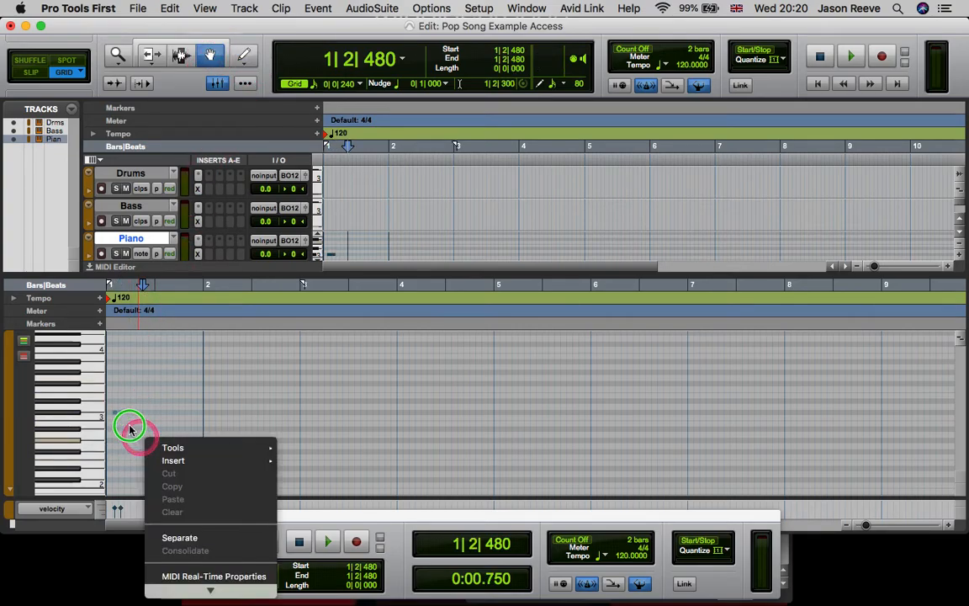
click(122, 412)
key(BackSpace)
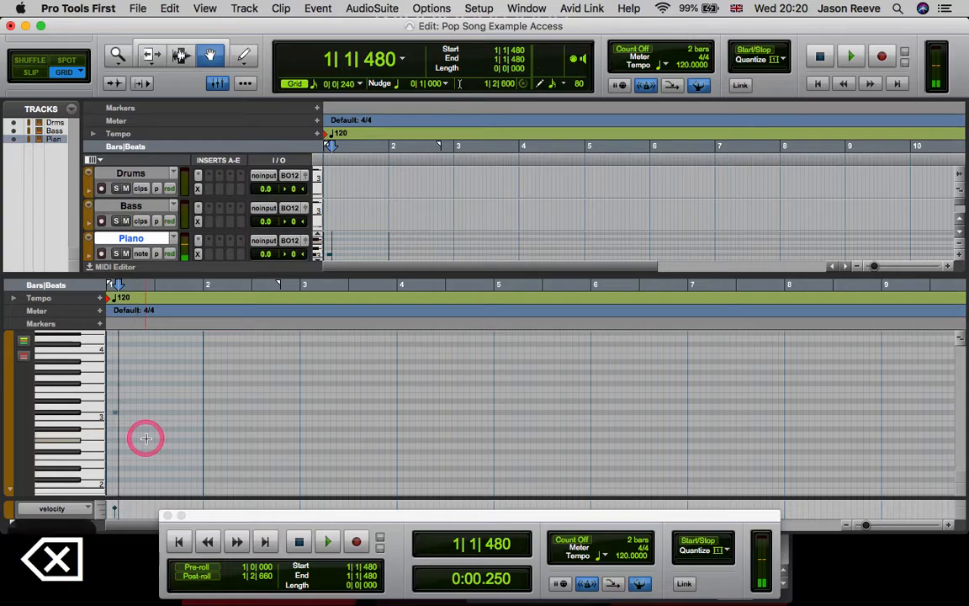
click(116, 413)
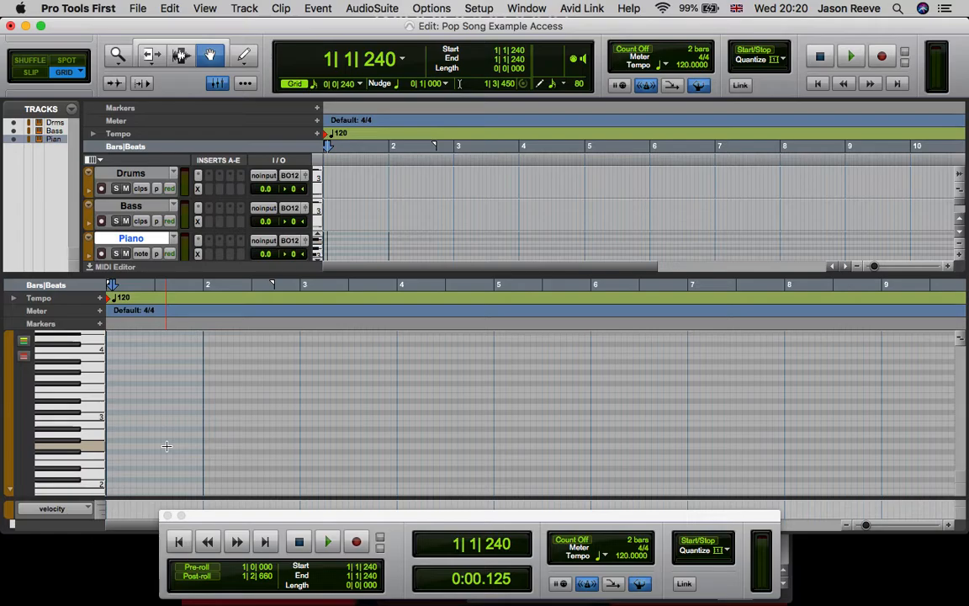
- Zoom the MIDI Editor in horizontally to just over two bars and bring octaves 3 and 4 of the keyboard into view
key(super+bracketright)
key(super+bracketright)
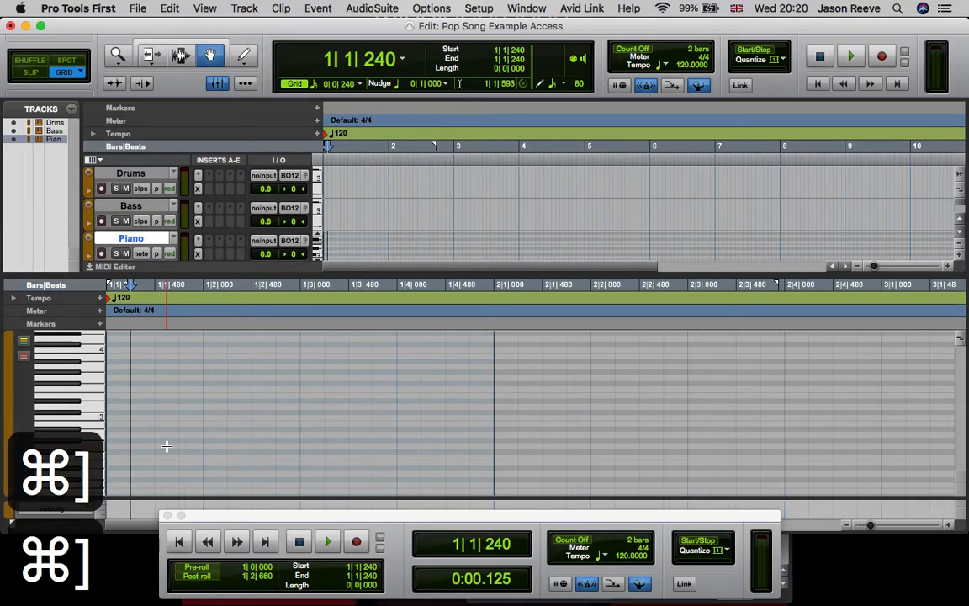
mouse_move(204, 449)
mouse_down()
mouse_move(169, 410)
mouse_move(454, 368)
mouse_move(709, 424)
mouse_move(288, 403)
mouse_up()
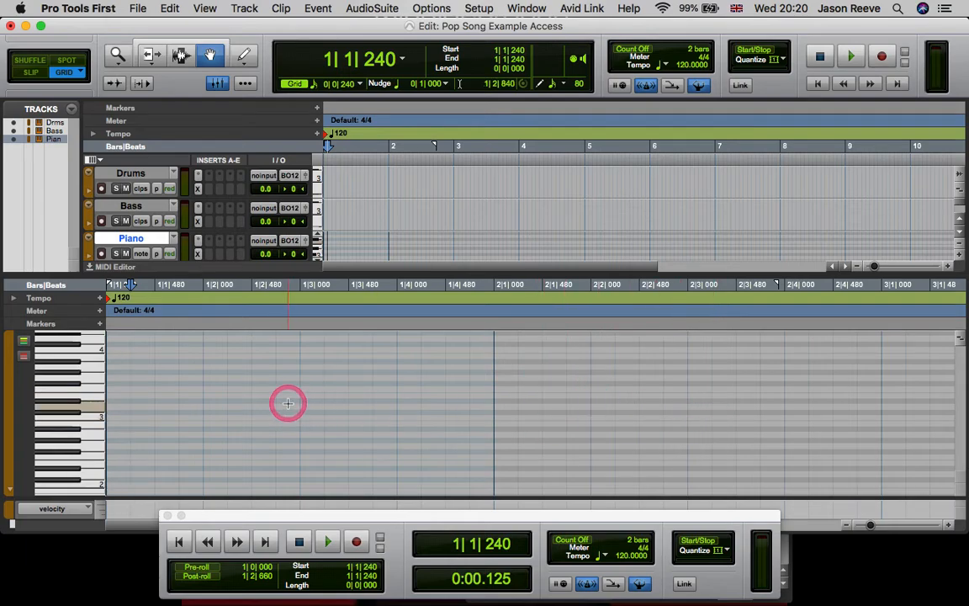
scroll(261, 413, down, 5)
scroll(261, 413, up, 10)
scroll(261, 413, down, 5)
drag(109, 381, 538, 442)
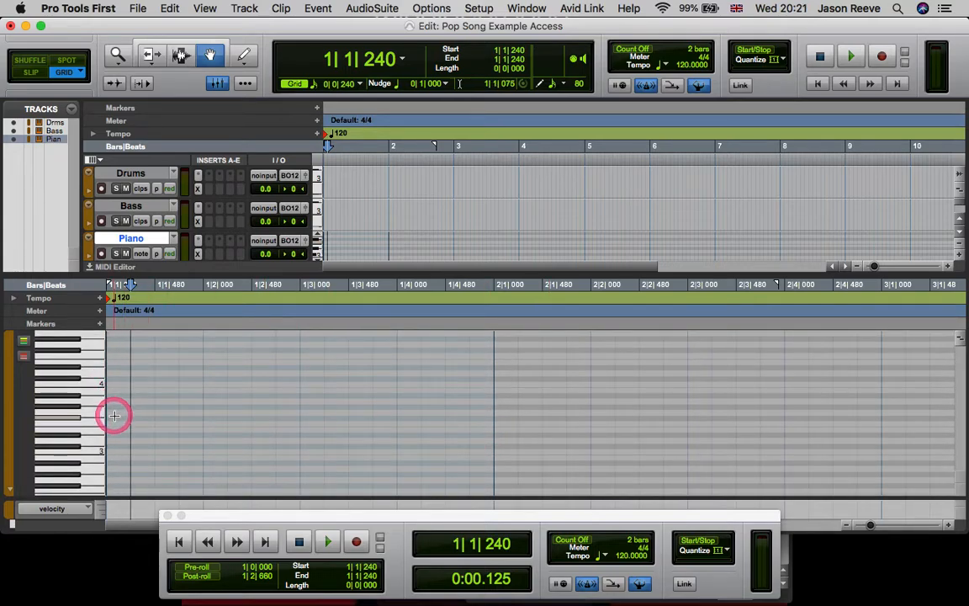
- Set the grid value to 1/8 note for entering the Piano part
click(357, 87)
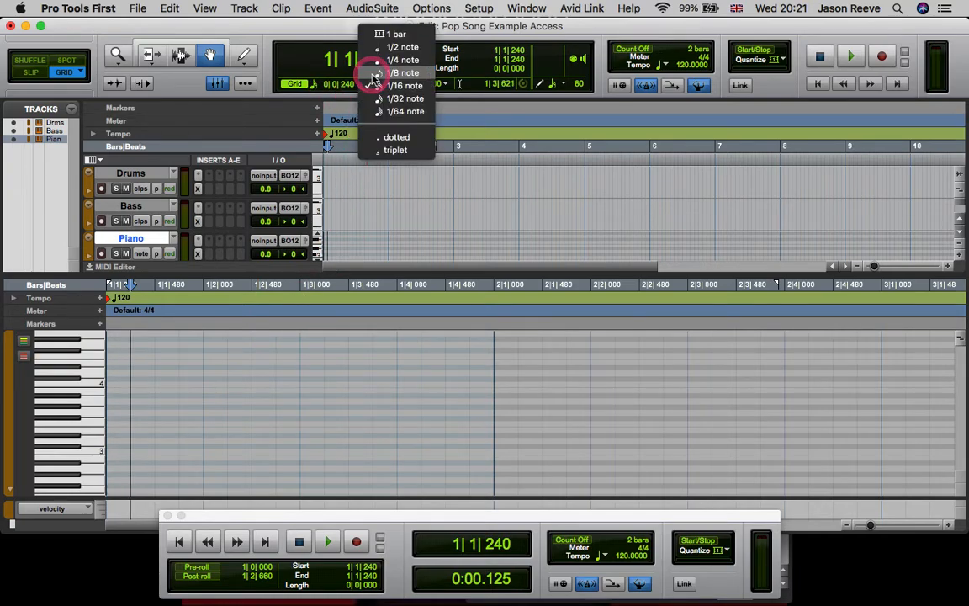
click(374, 74)
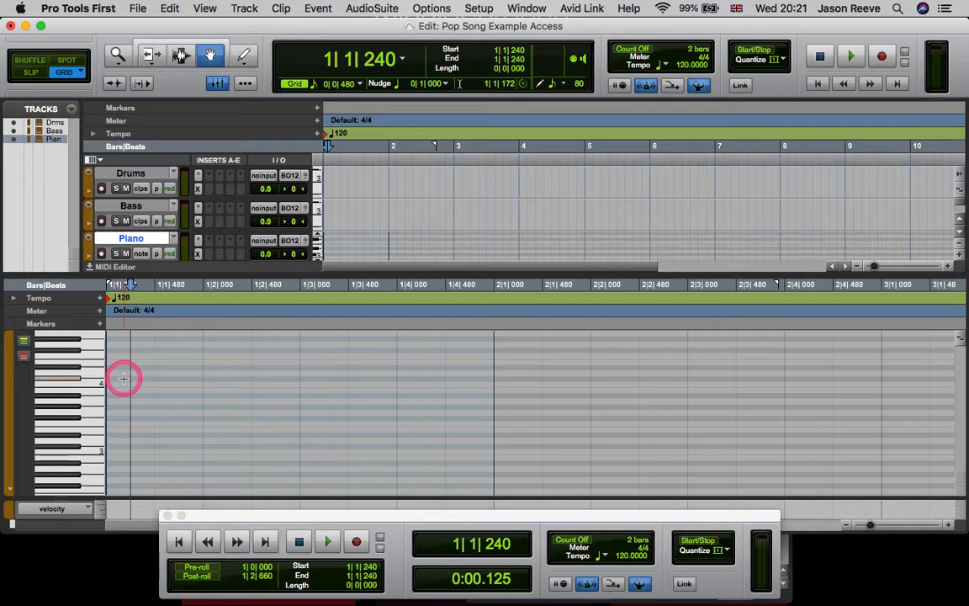
scroll(124, 378, up, 3)
scroll(124, 378, down, 3)
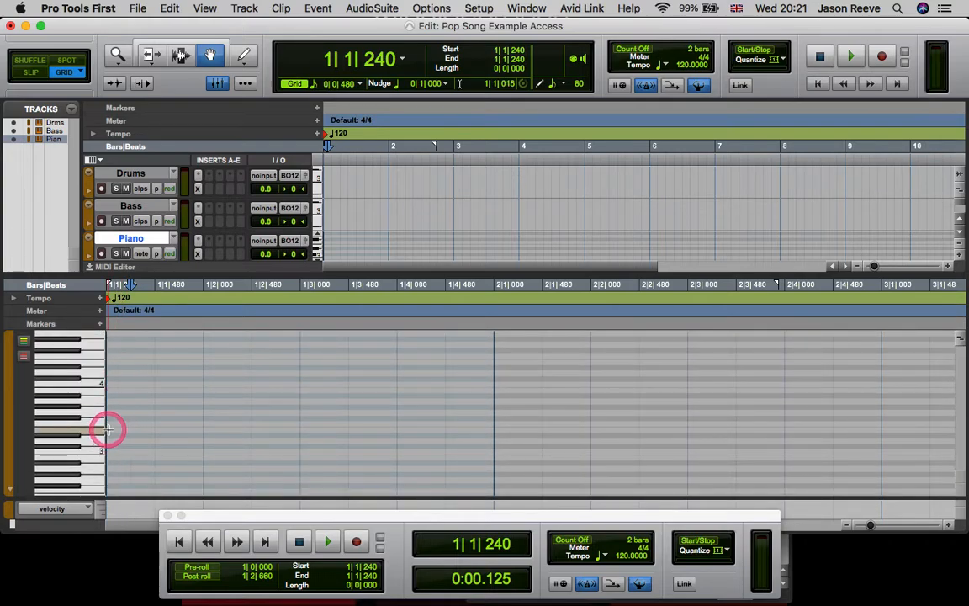
- Draw E3, G3 and B3 as full-bar notes across bar 1 of the Piano part with the Pencil tool
click(244, 53)
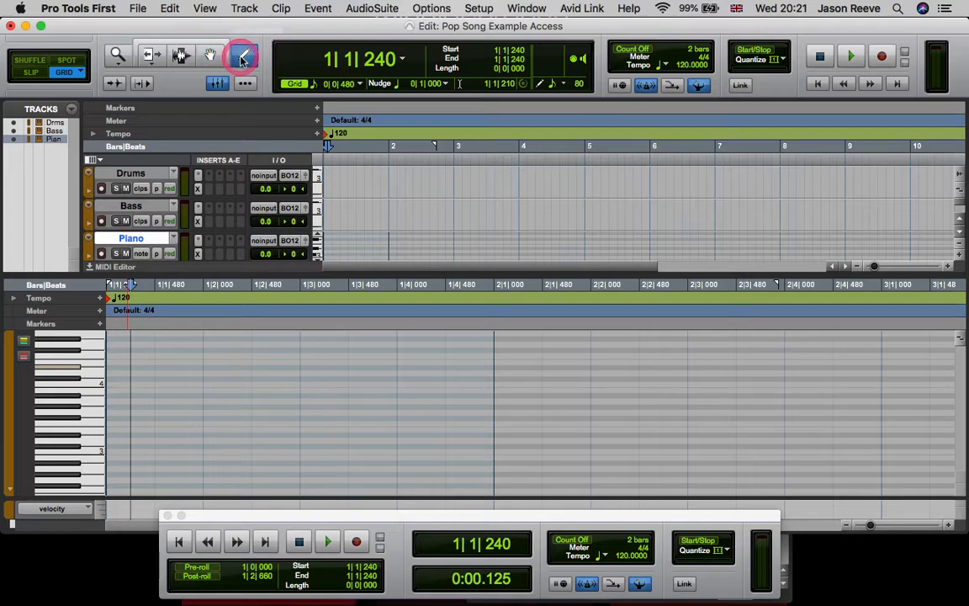
drag(109, 427, 494, 427)
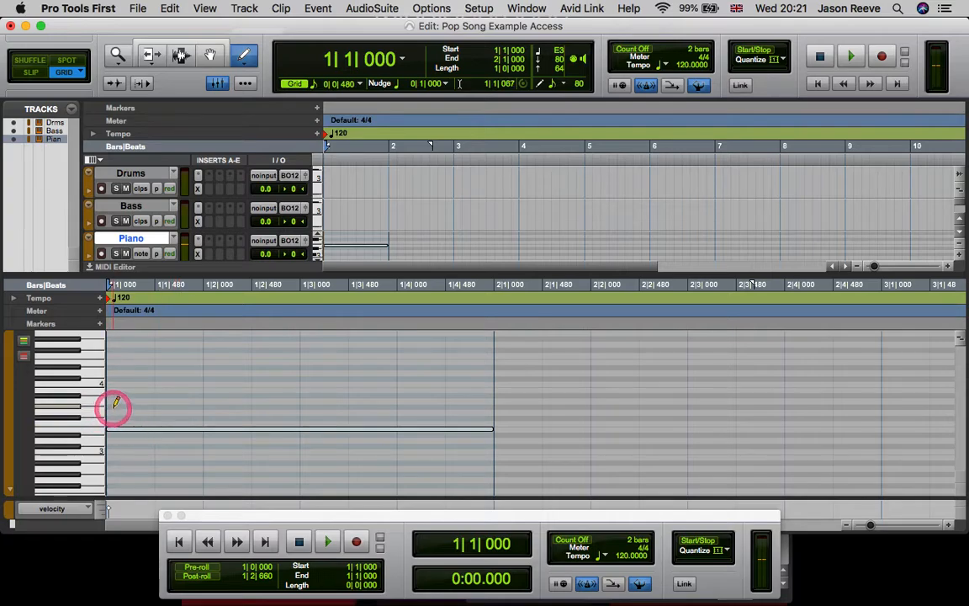
drag(115, 410, 493, 410)
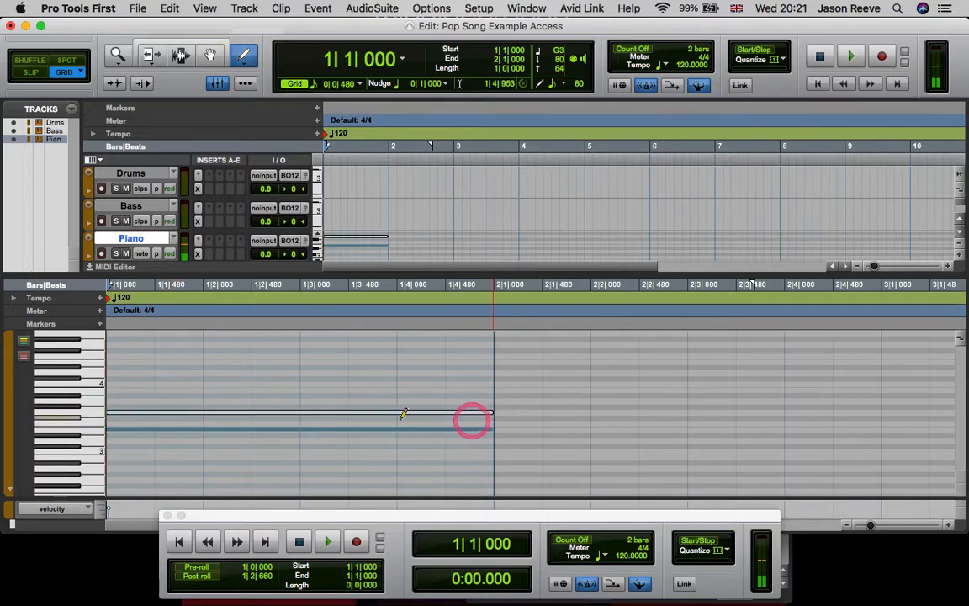
mouse_move(115, 387)
mouse_down()
mouse_move(376, 406)
mouse_move(458, 371)
mouse_move(485, 391)
mouse_up()
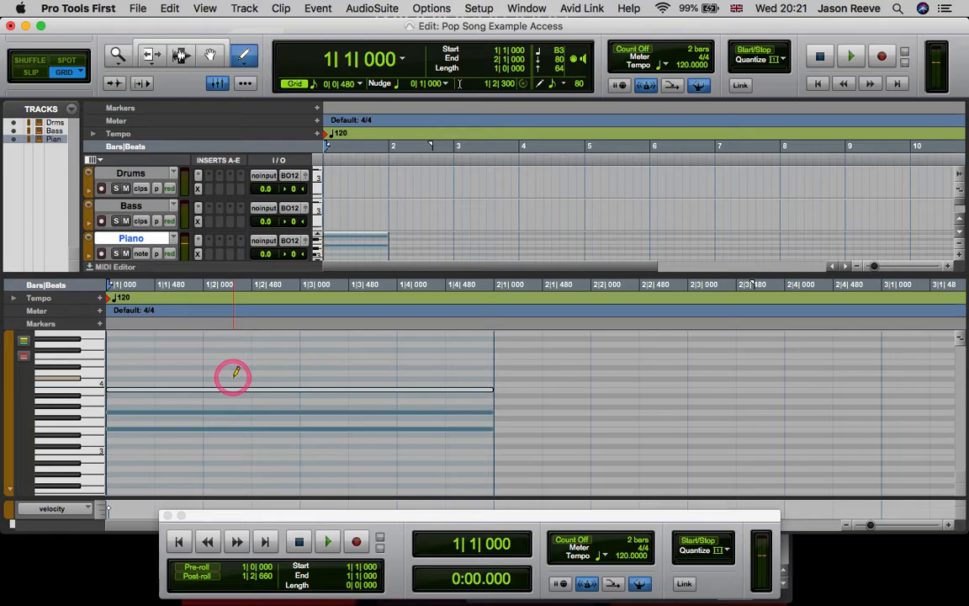
- Zoom the MIDI Editor out horizontally to just over four bars and make the note rows slightly taller
mouse_move(99, 408)
mouse_down()
mouse_move(91, 447)
mouse_move(97, 414)
mouse_up()
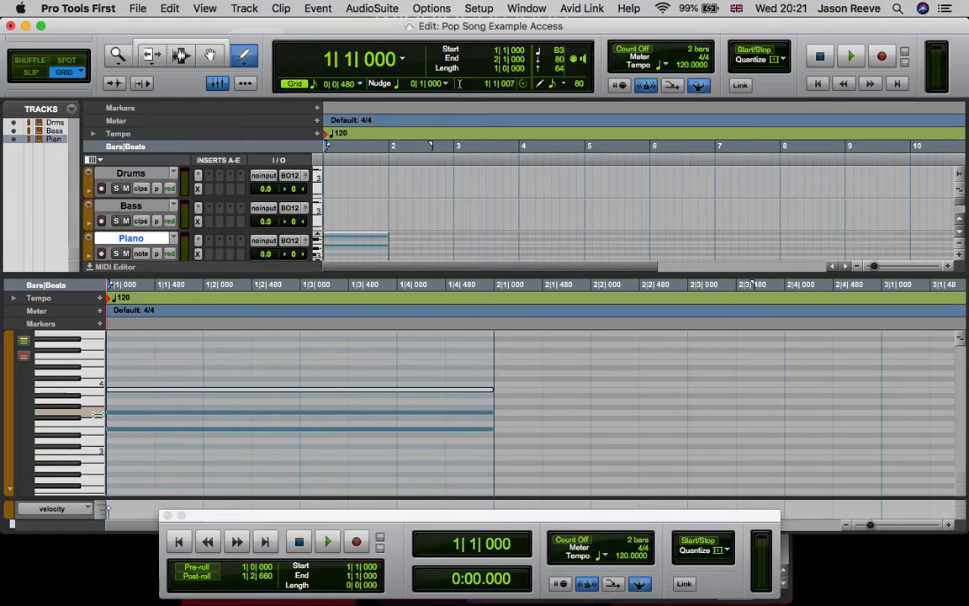
key(super+shift+bracketright)
key(super+shift+bracketright)
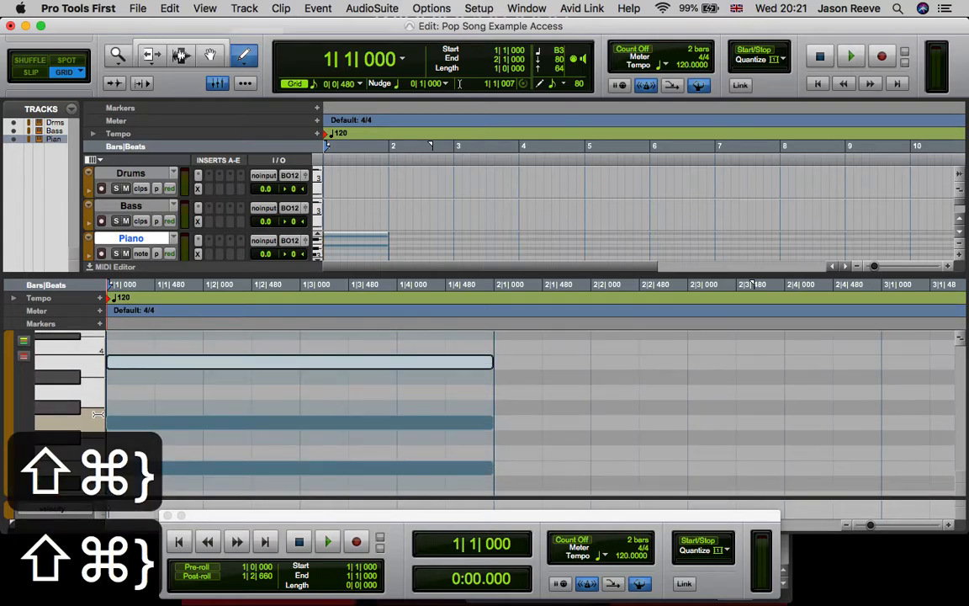
key(super+shift+bracketleft)
mouse_move(87, 431)
mouse_down()
mouse_move(90, 443)
mouse_move(94, 415)
mouse_up()
key(super+bracketleft)
key(super+bracketright)
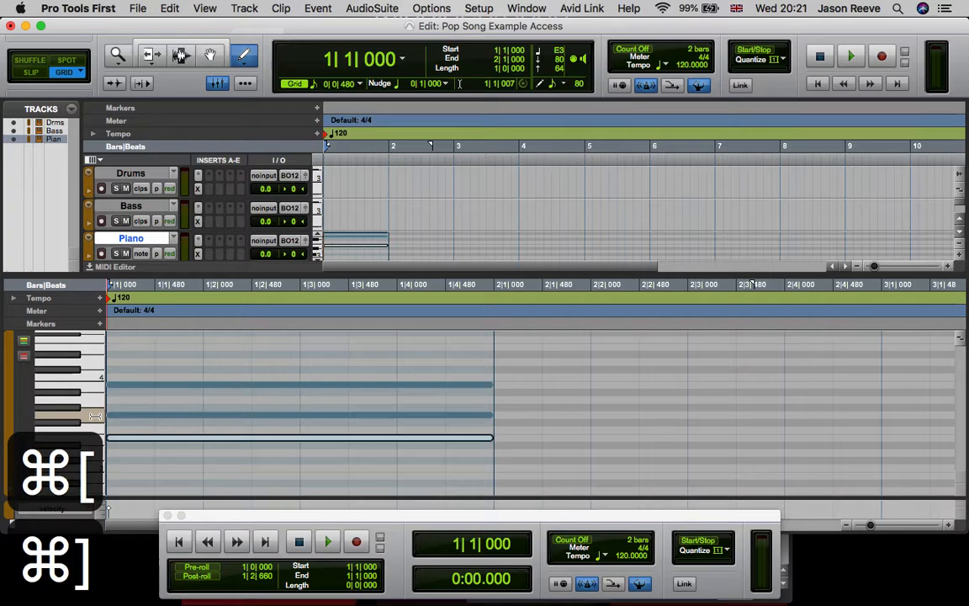
key(super+bracketleft)
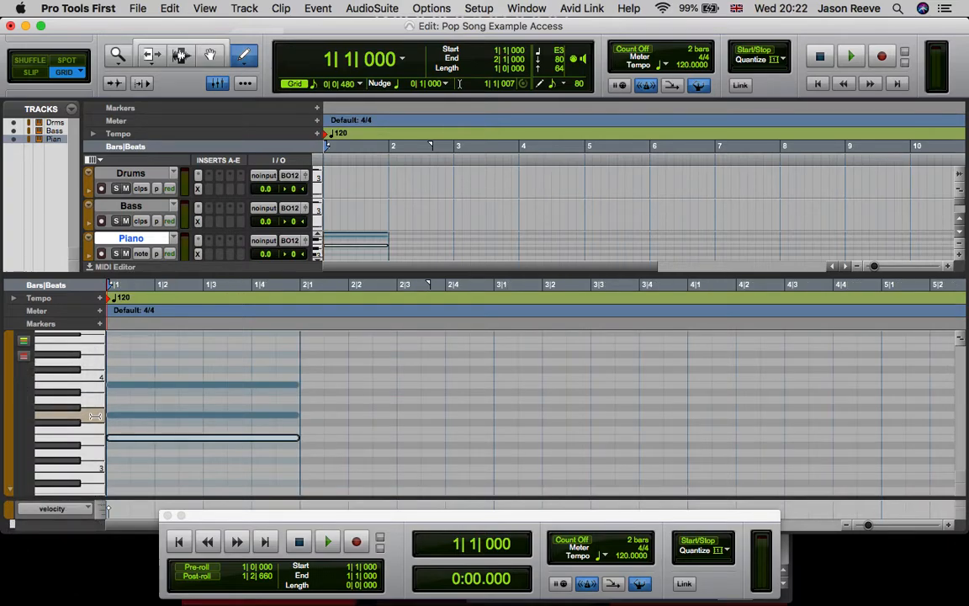
key(shift+super+bracketright)
key(shift+super+bracketleft)
key(shift+super+bracketright)
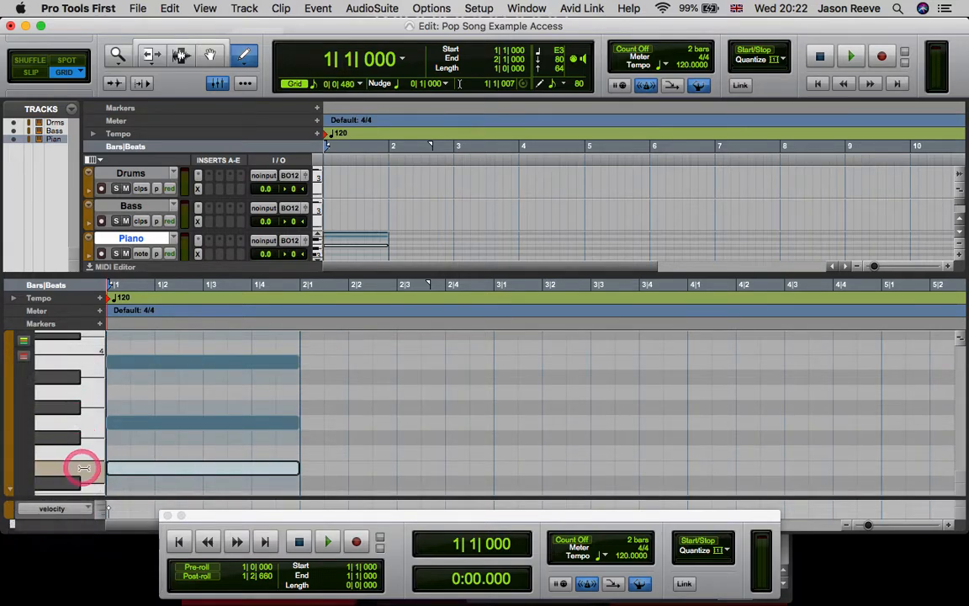
click(84, 469)
key(shift+super+bracketleft)
- Audition the E3, G3 and B3 pitches of the bar 1 chord on the MIDI Editor's keyboard
click(89, 436)
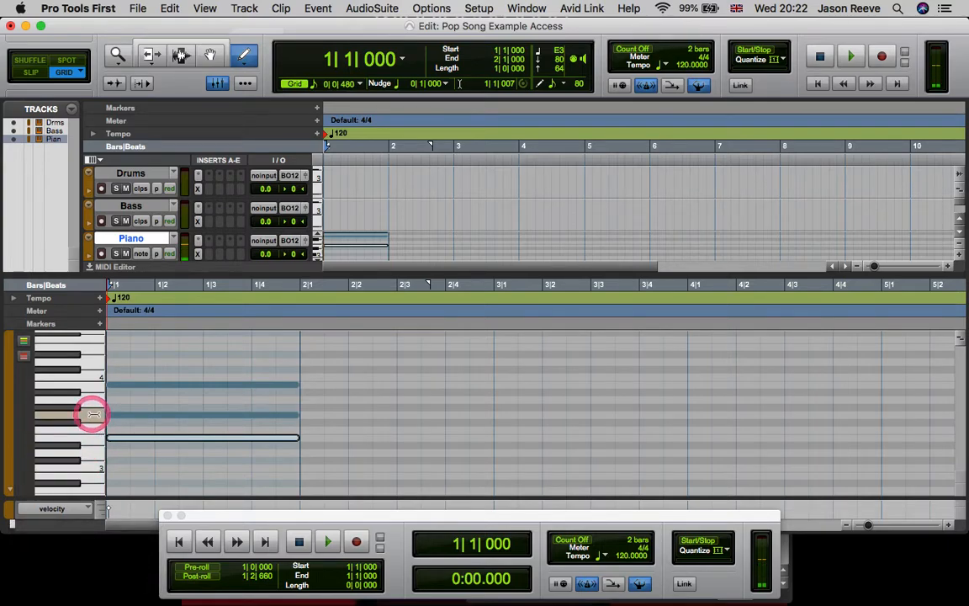
click(92, 414)
click(92, 388)
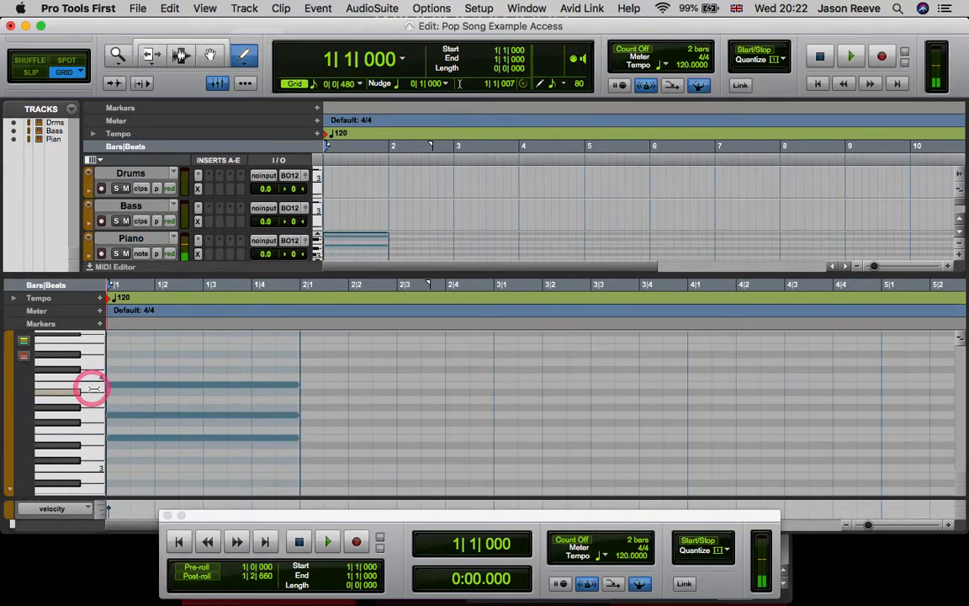
click(93, 384)
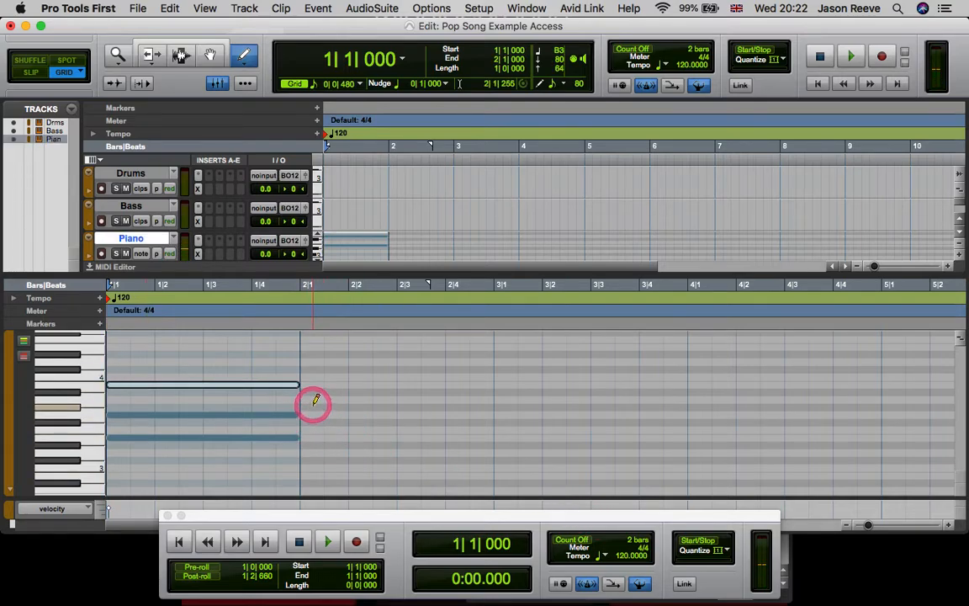
- Draw full-bar A3, C#4 and E3 notes in bar 2 of the Piano part and audition the upper two
mouse_move(310, 399)
mouse_down()
mouse_move(540, 404)
mouse_move(488, 398)
mouse_up()
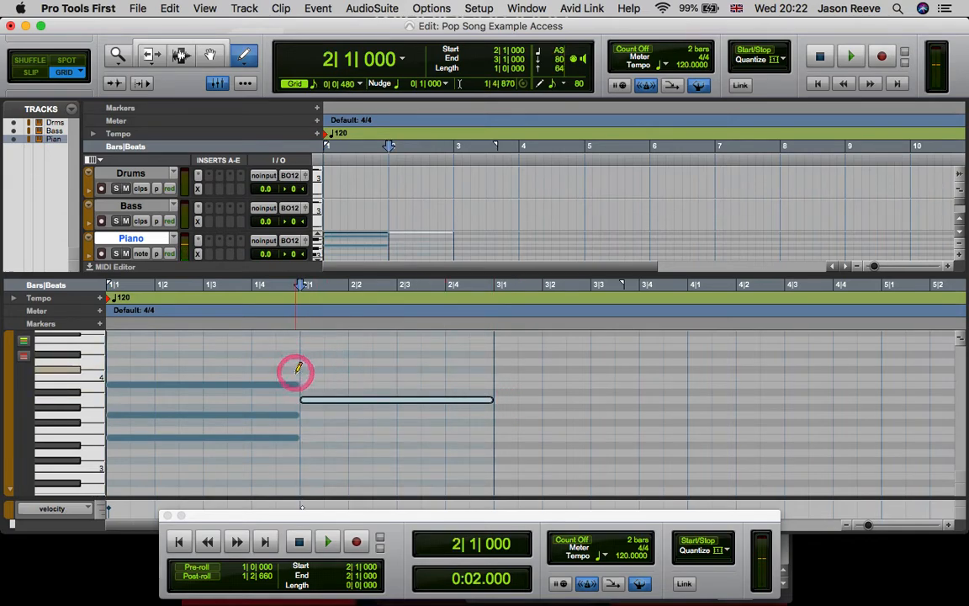
drag(307, 366, 484, 370)
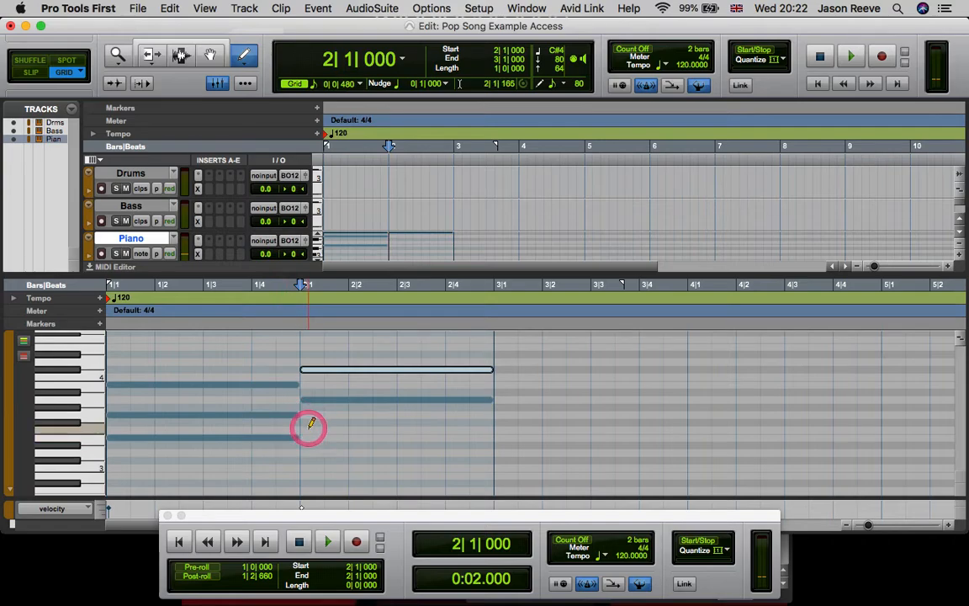
drag(309, 436, 499, 437)
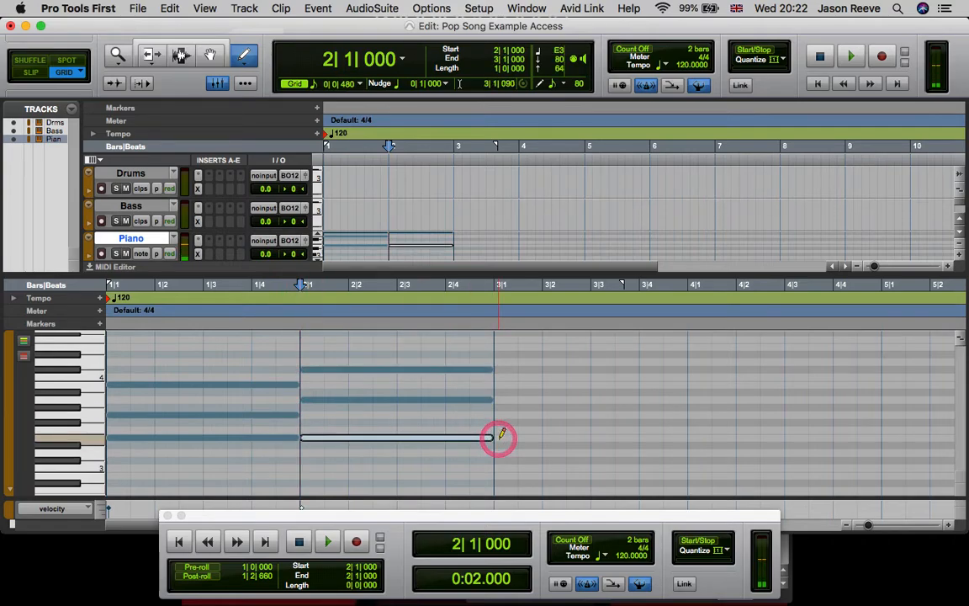
click(339, 402)
click(341, 370)
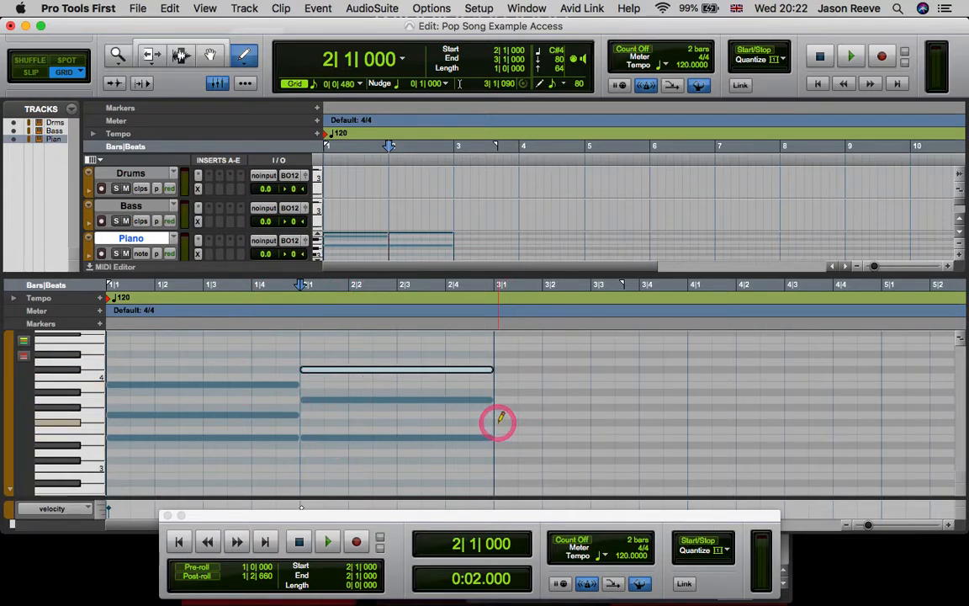
- Draw F#3, A3 and C#4 as full-bar notes across bar 3 of the Piano part
mouse_move(498, 421)
mouse_down()
mouse_move(692, 395)
mouse_move(688, 421)
mouse_up()
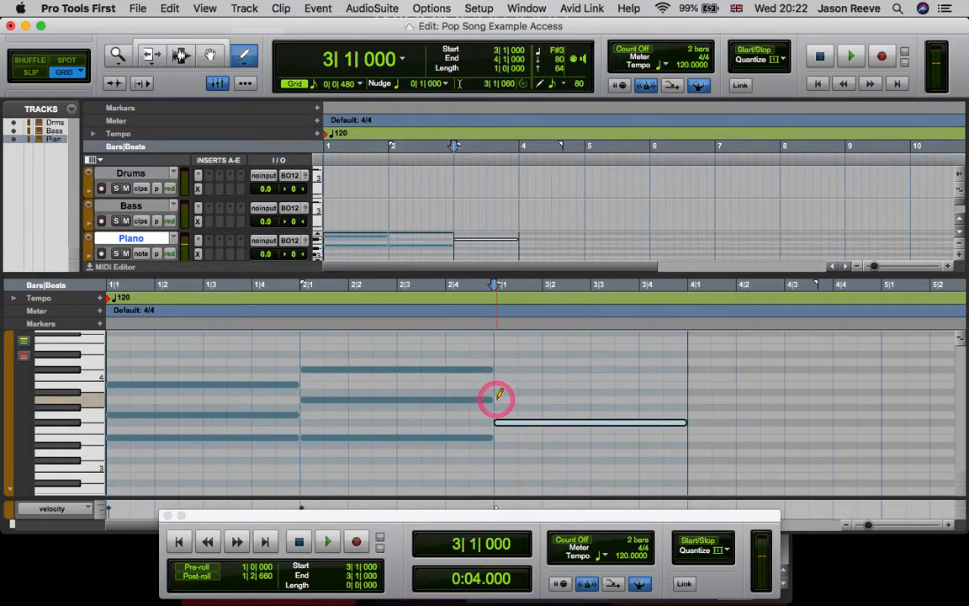
drag(502, 398, 679, 401)
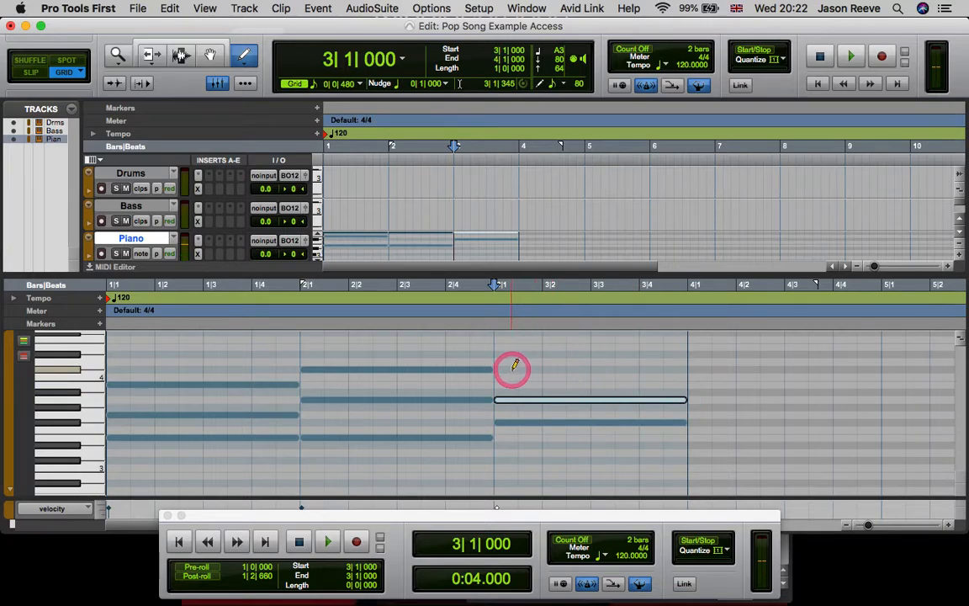
drag(502, 369, 685, 370)
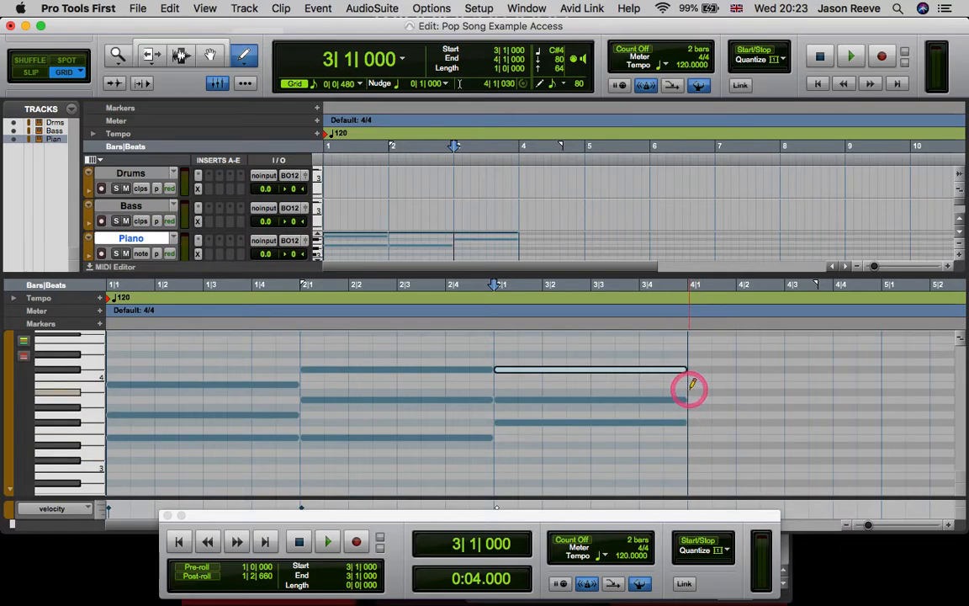
- Draw B3, F#3 and D4 as full-bar notes across bar 4 of the Piano part
drag(690, 387, 881, 386)
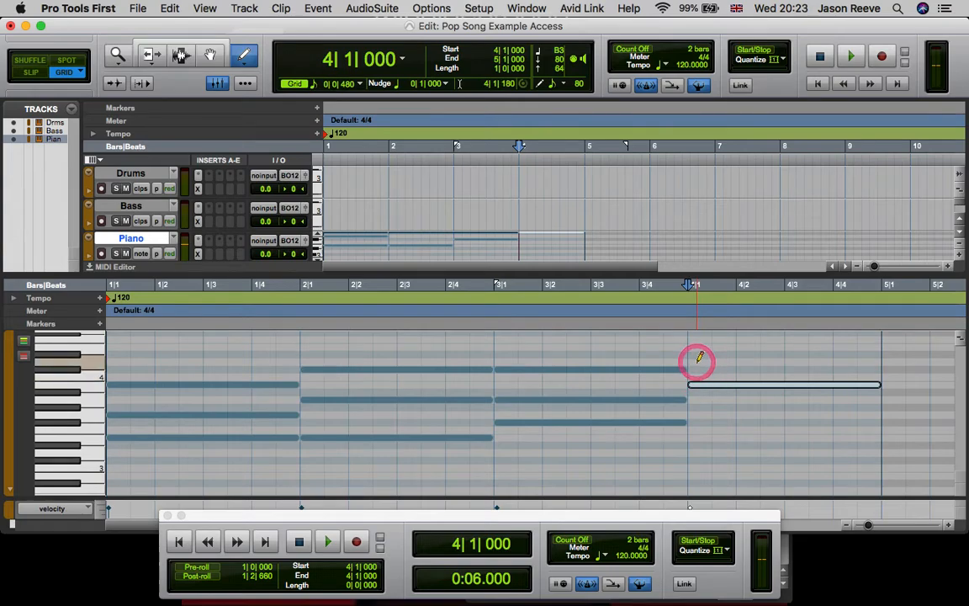
drag(699, 421, 873, 422)
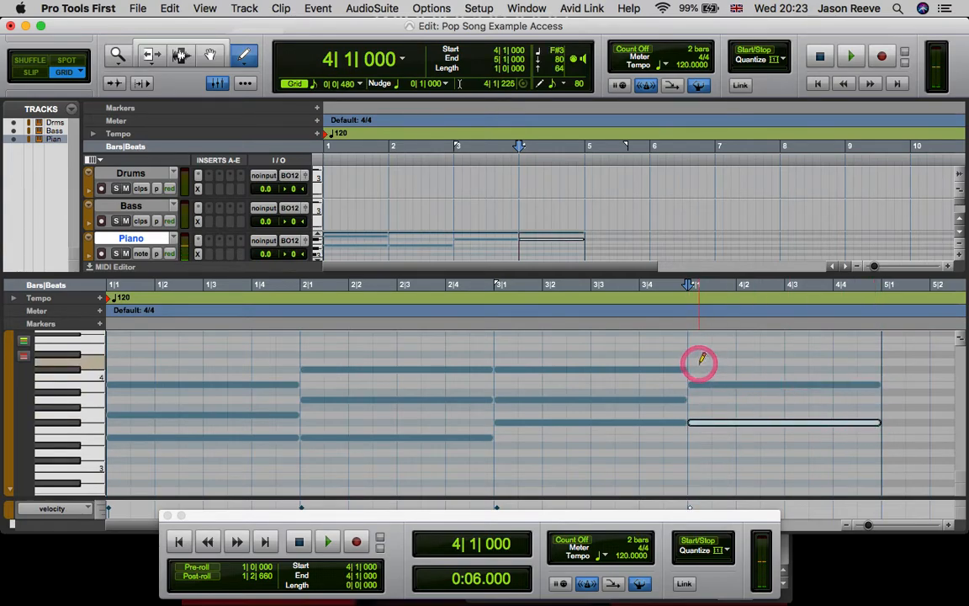
mouse_move(697, 359)
mouse_down()
mouse_move(875, 359)
mouse_move(865, 361)
mouse_up()
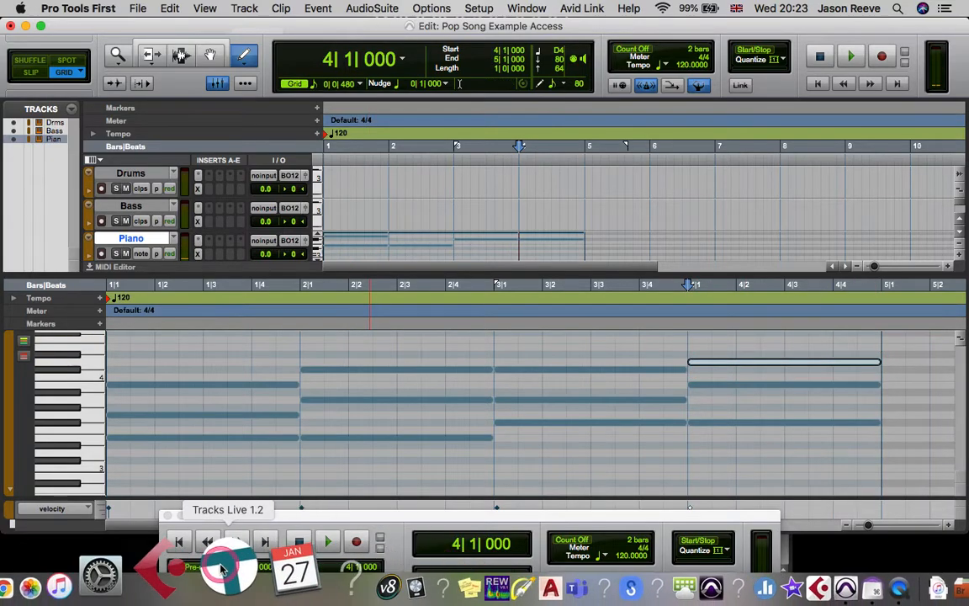
- Play the four-bar piano chord sequence from the session start with the system volume raised, and stop playback
click(179, 543)
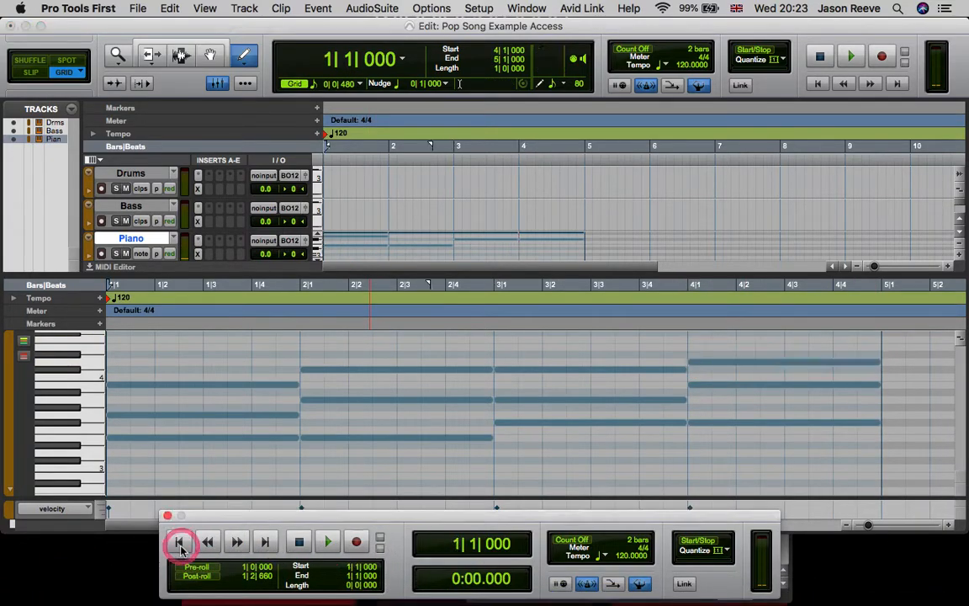
click(329, 542)
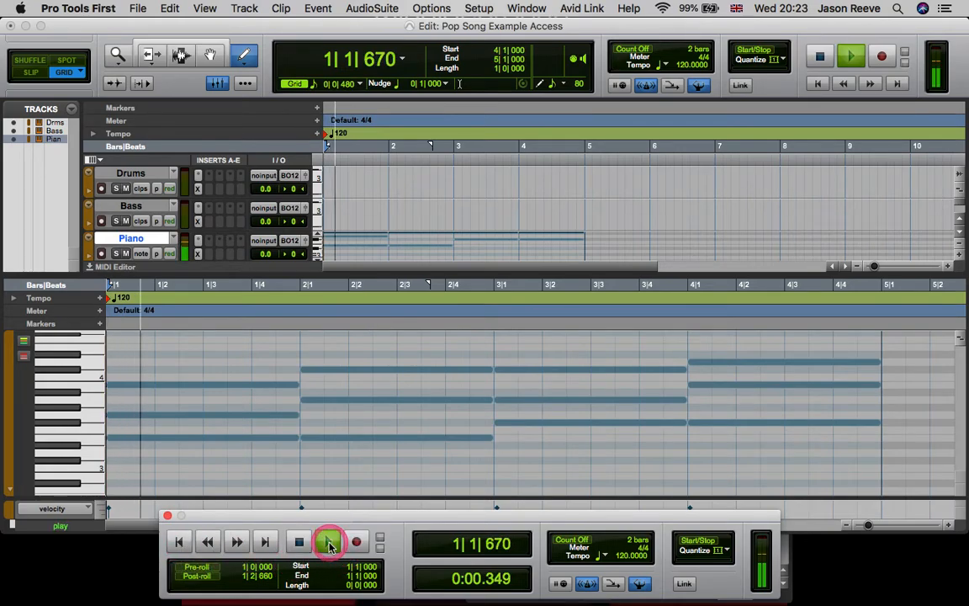
key(XF86AudioRaiseVolume)
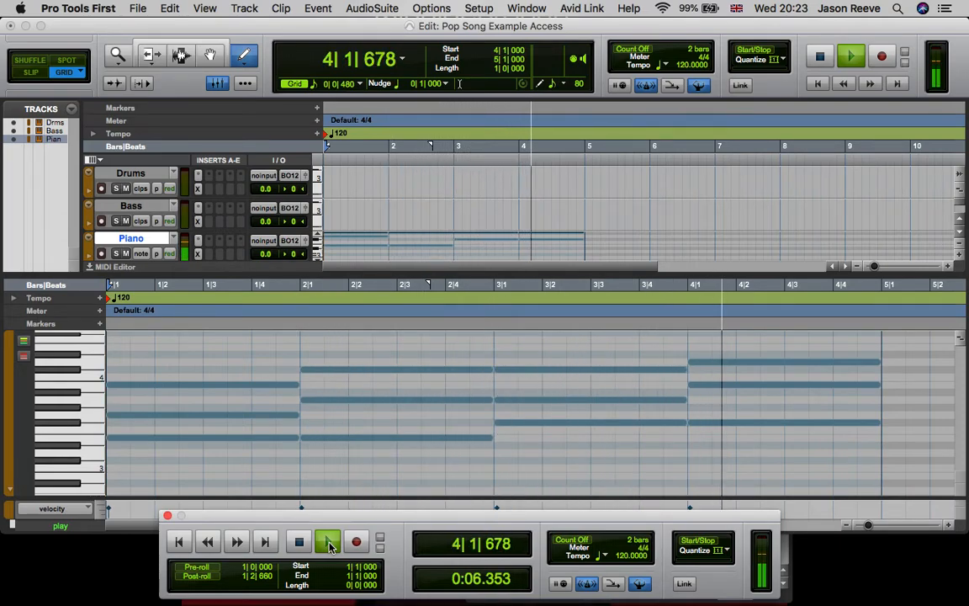
click(308, 543)
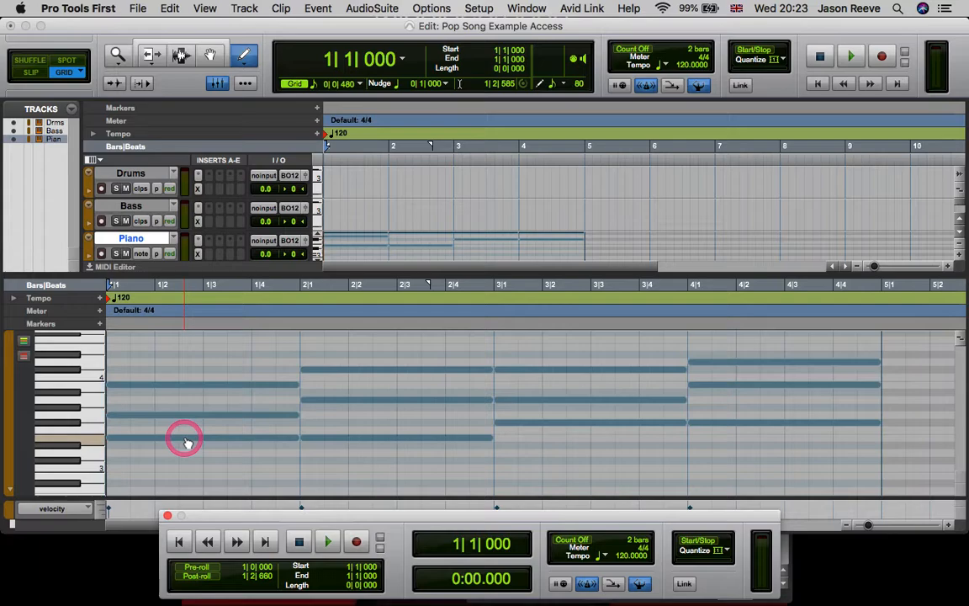
- Lower the MIDI Editor's upper edge to reveal the whole Piano track and set that track's view to clips
click(86, 438)
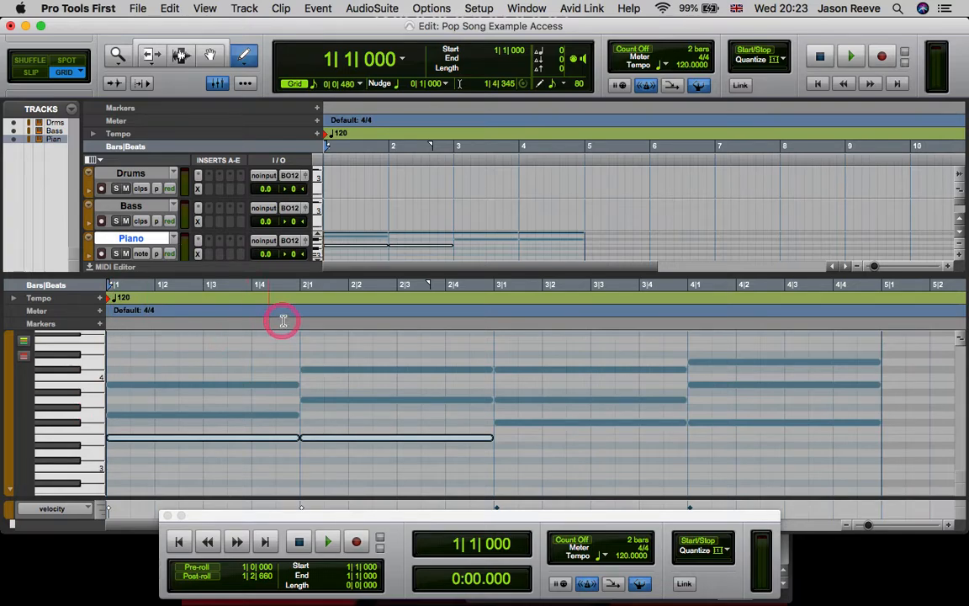
drag(552, 274, 552, 313)
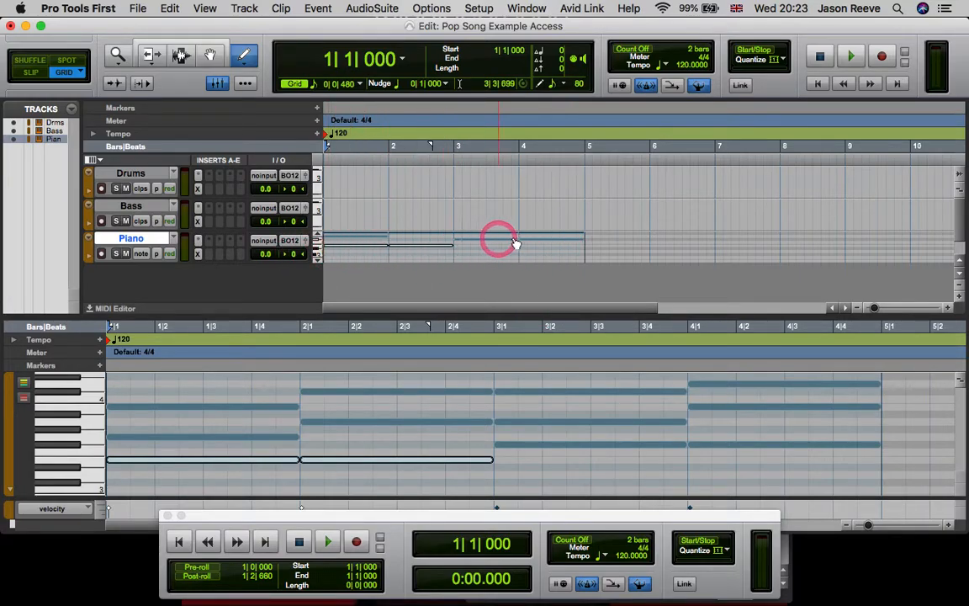
click(141, 256)
click(155, 238)
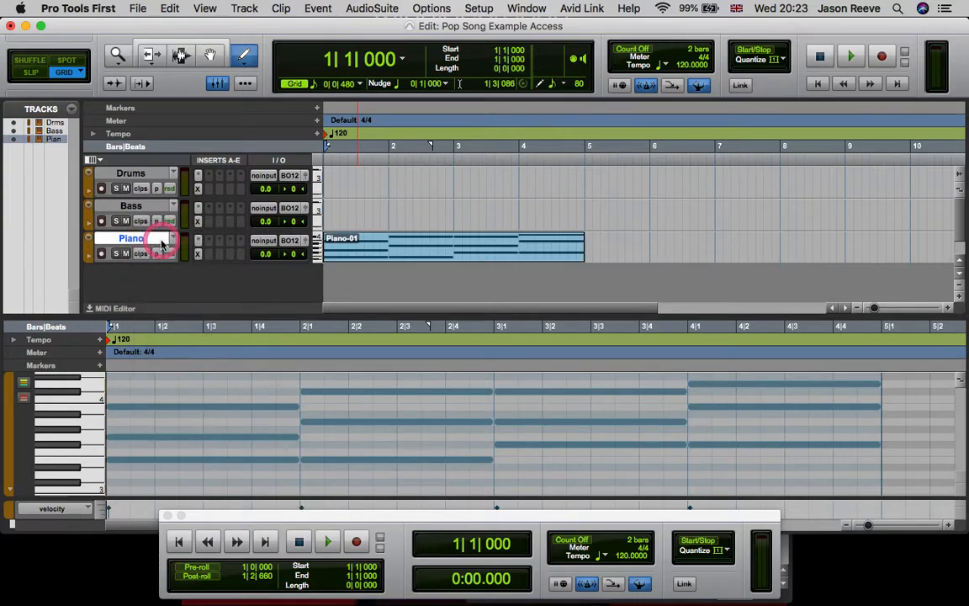
key(ctrl+minus)
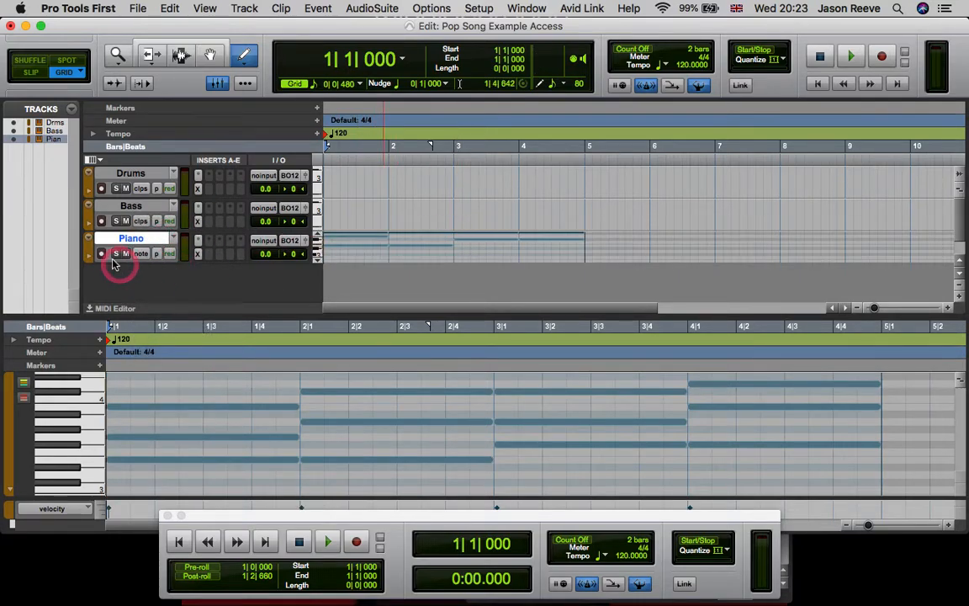
click(142, 254)
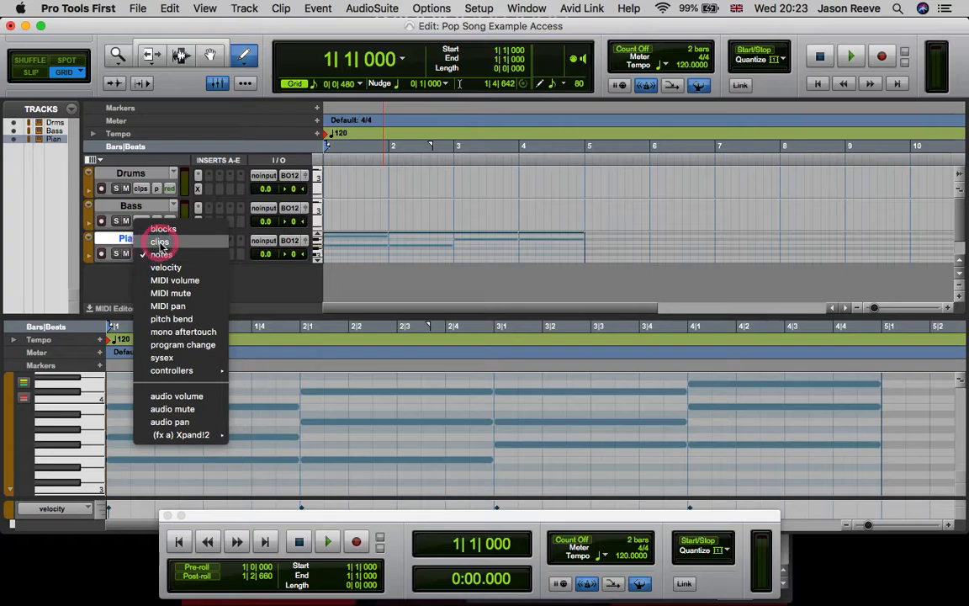
click(156, 239)
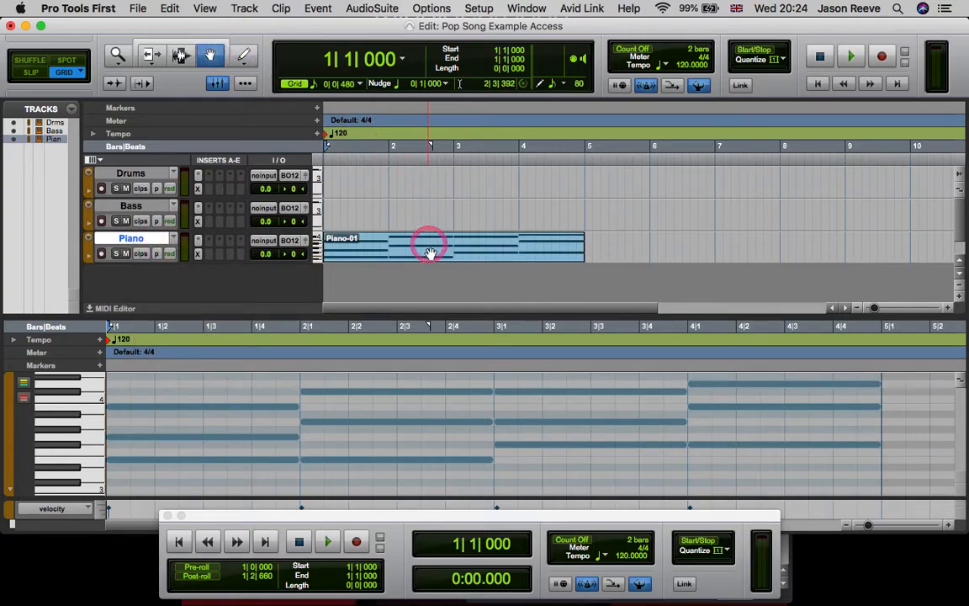
- Duplicate the four-bar Piano clip and move the copy onto the Bass track at bar 1
click(428, 248)
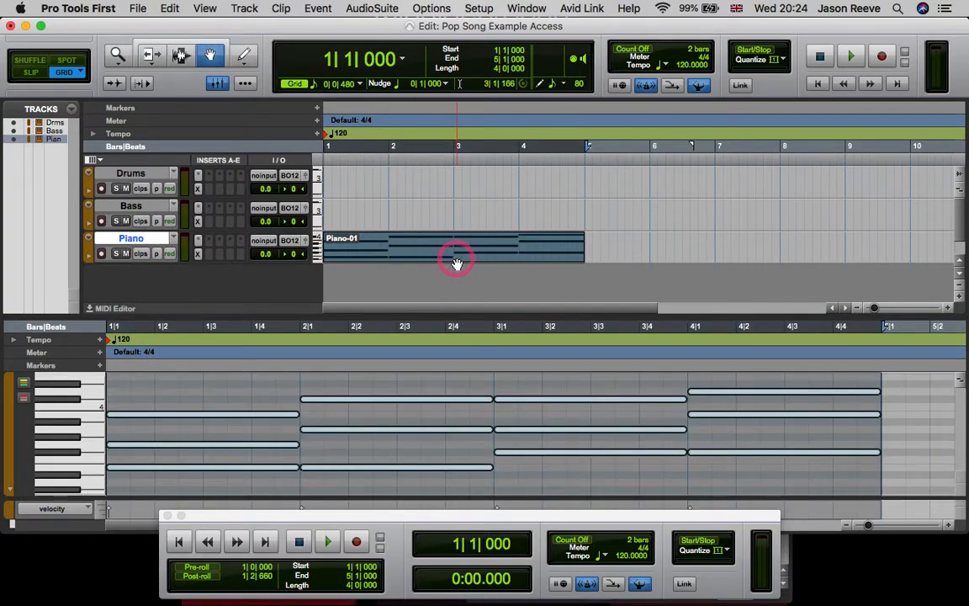
key(super+d)
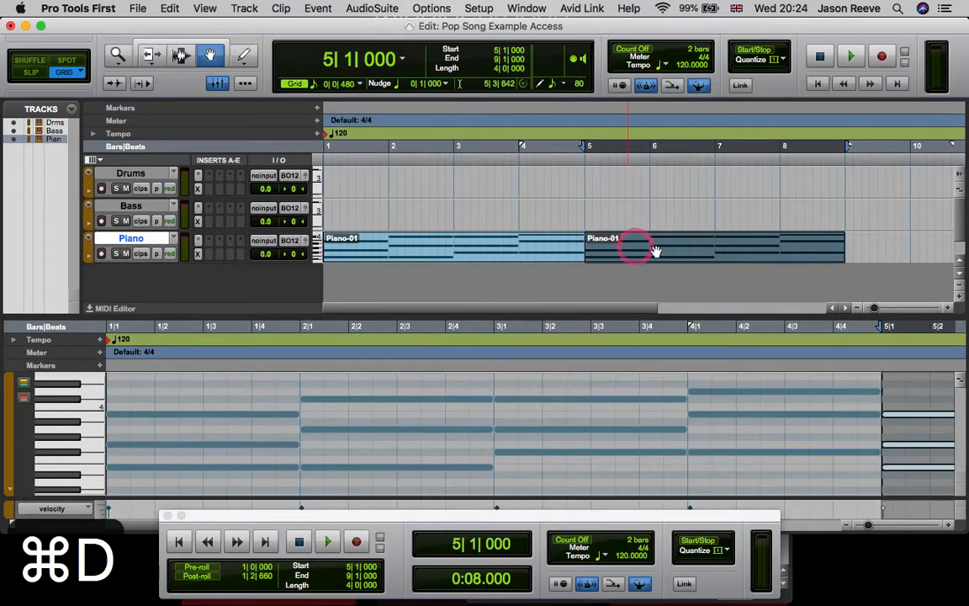
drag(666, 248, 403, 227)
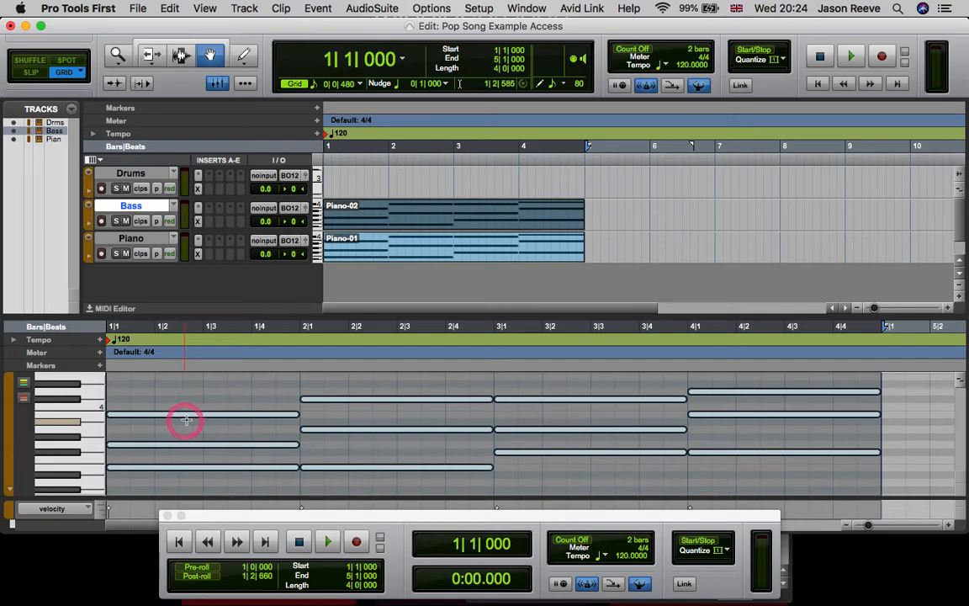
- Delete the upper two notes of each chord in bars 1 to 4 of the Bass clip, keeping only the lowest notes
drag(195, 407, 194, 444)
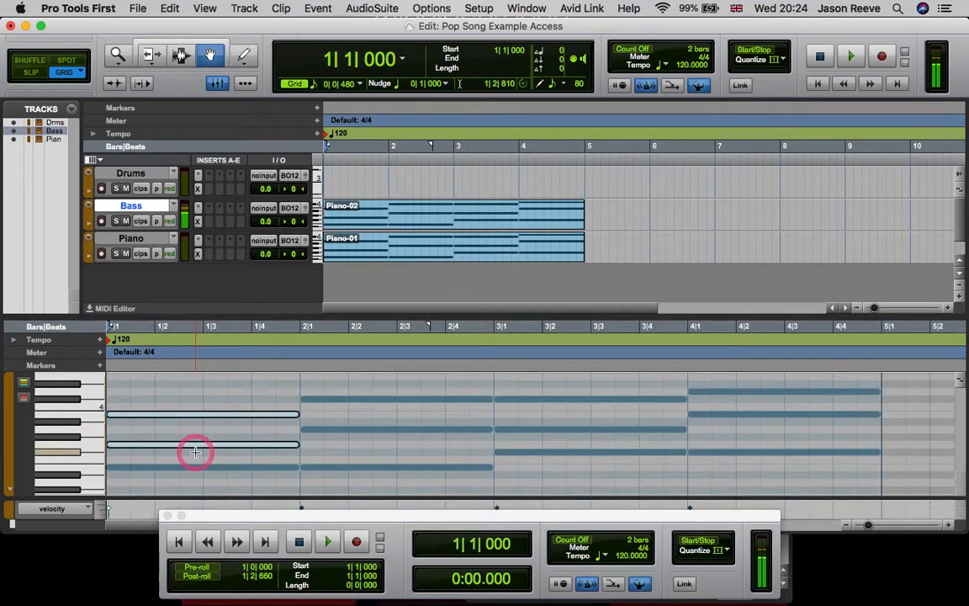
key(BackSpace)
drag(350, 378, 346, 428)
key(BackSpace)
drag(519, 379, 514, 428)
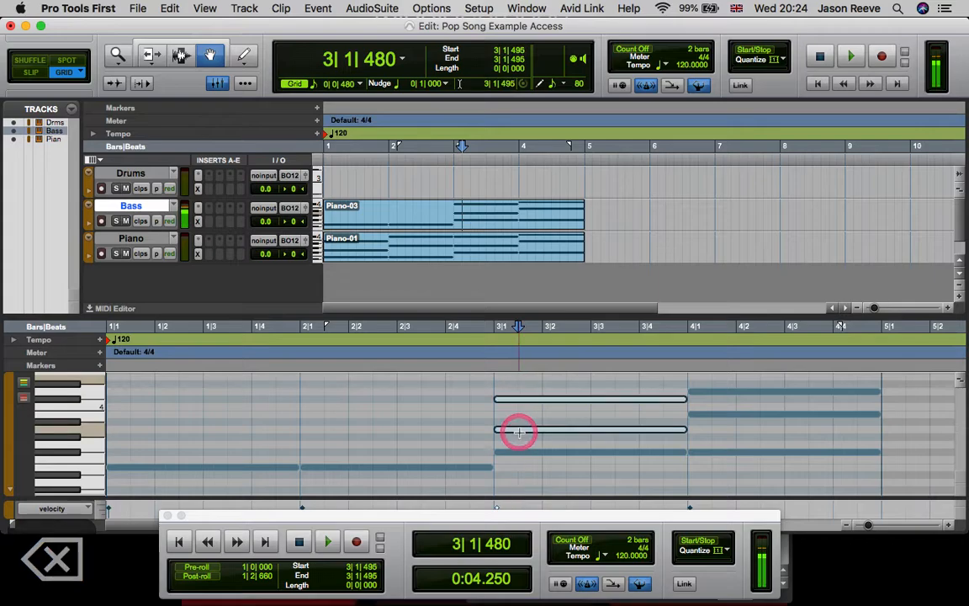
key(BackSpace)
drag(715, 380, 716, 411)
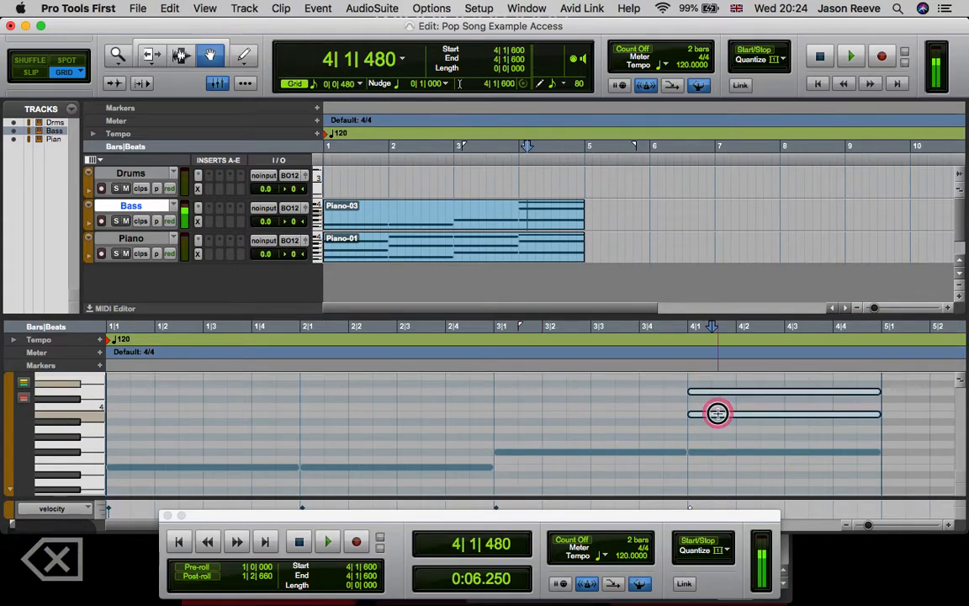
key(BackSpace)
- Audition the remaining Bass note in each of bars 1 to 4
scroll(174, 457, down, 2)
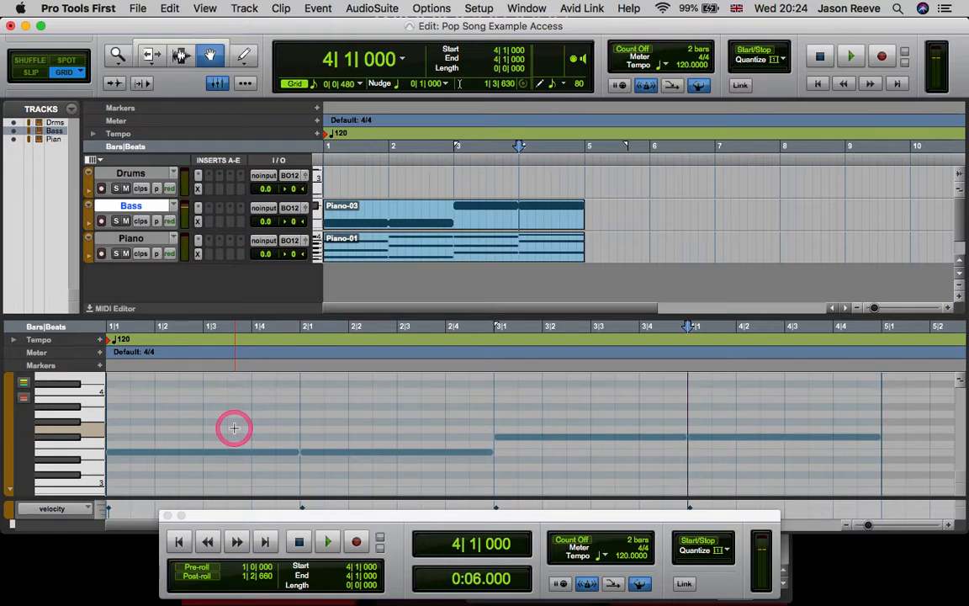
click(220, 451)
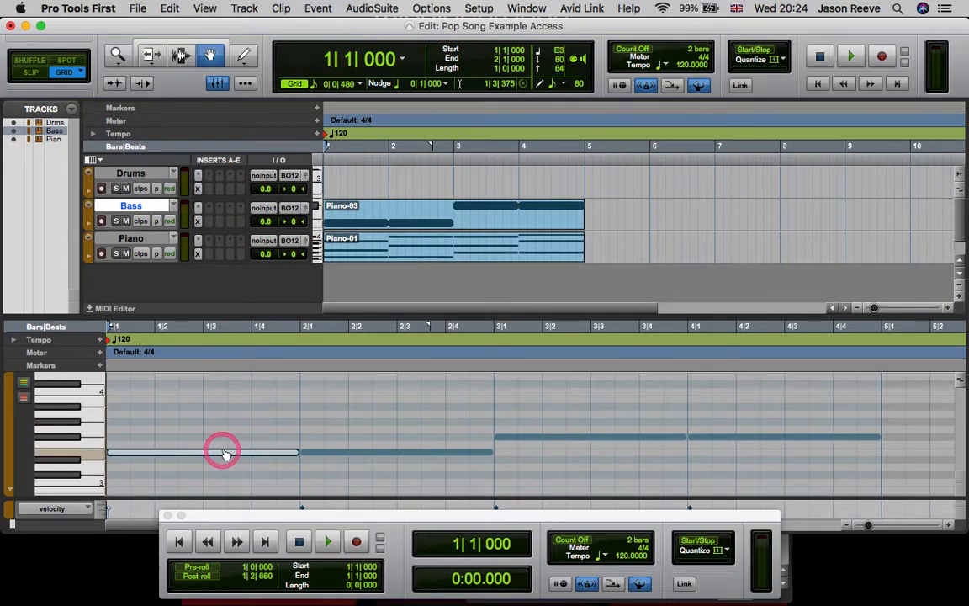
click(374, 450)
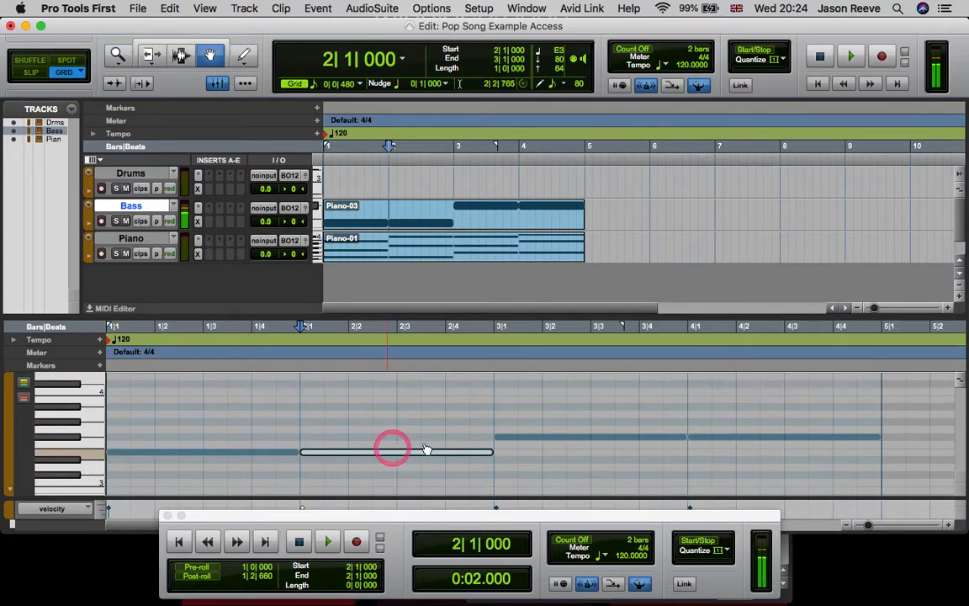
click(521, 437)
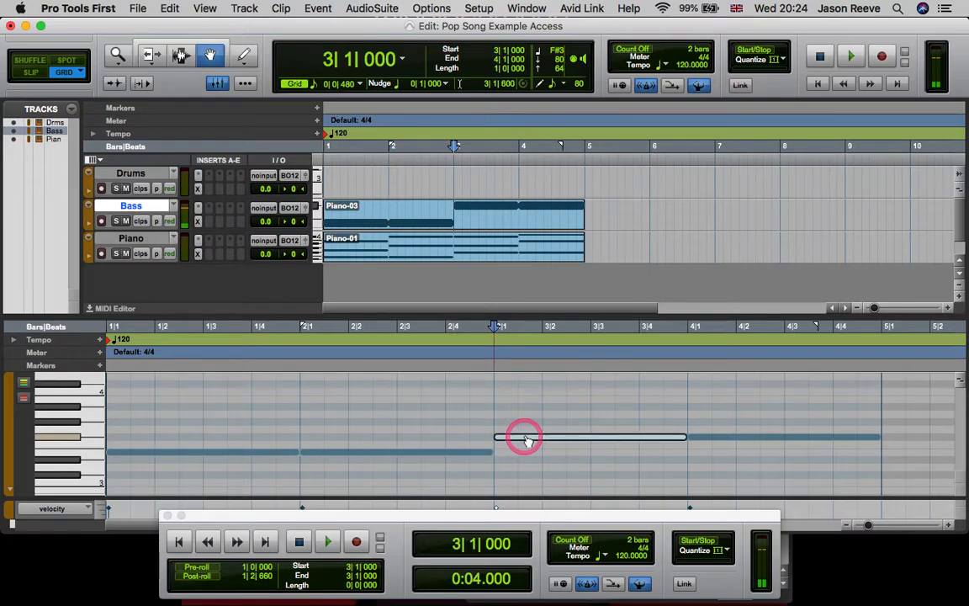
click(750, 439)
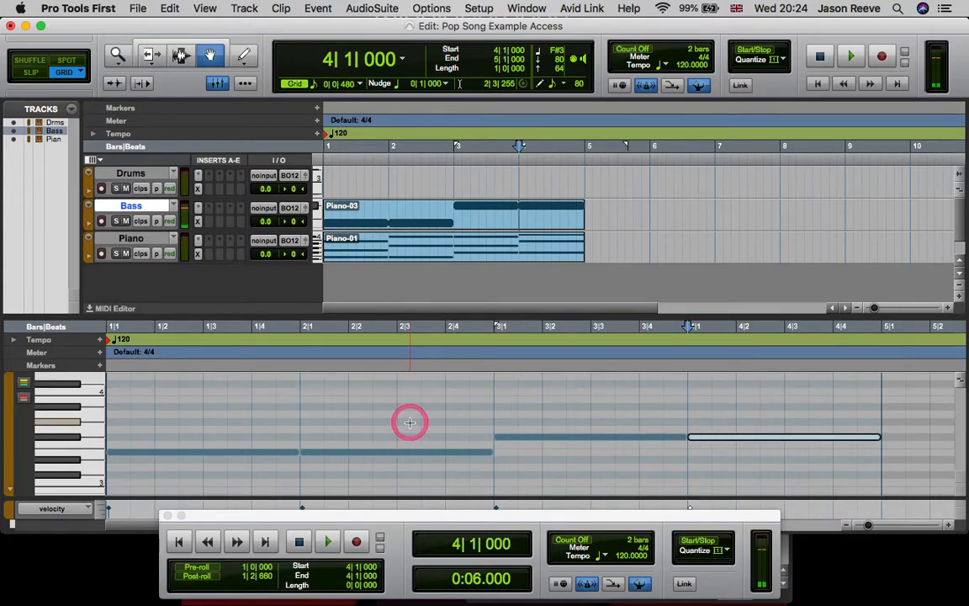
- Transpose all four Bass notes down one octave, to E2 and F#2, and play the bass with the piano
key(super+a)
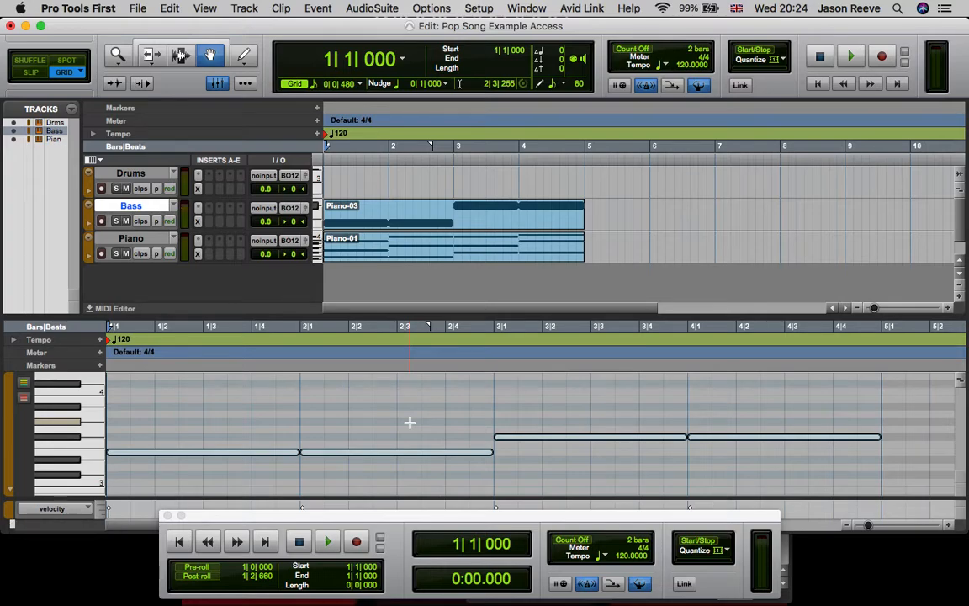
scroll(409, 422, down, 1)
scroll(410, 422, down, 2)
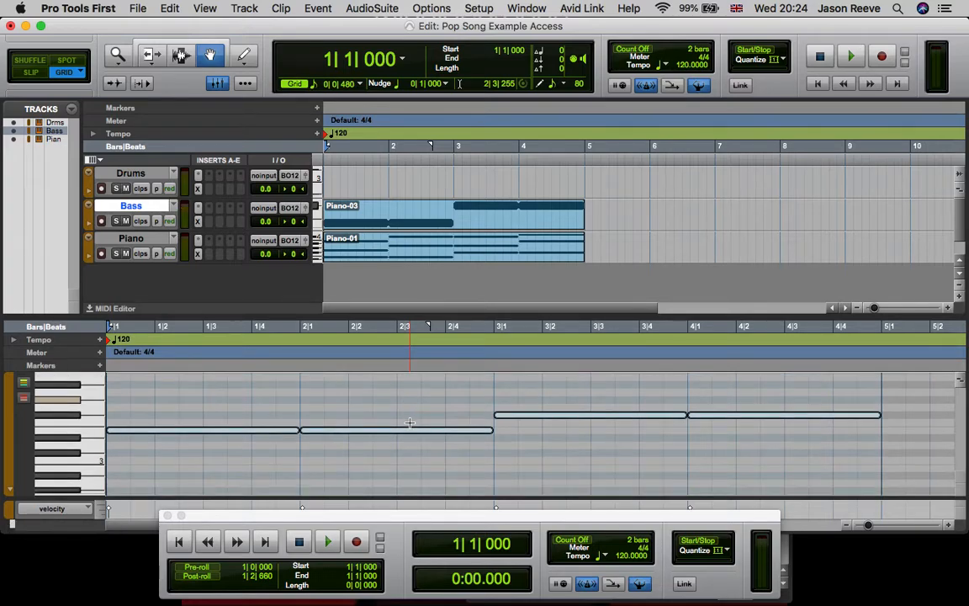
key(Down)
key(Down)
key(Down)
key(Down)
key(Down)
key(Down)
key(Down)
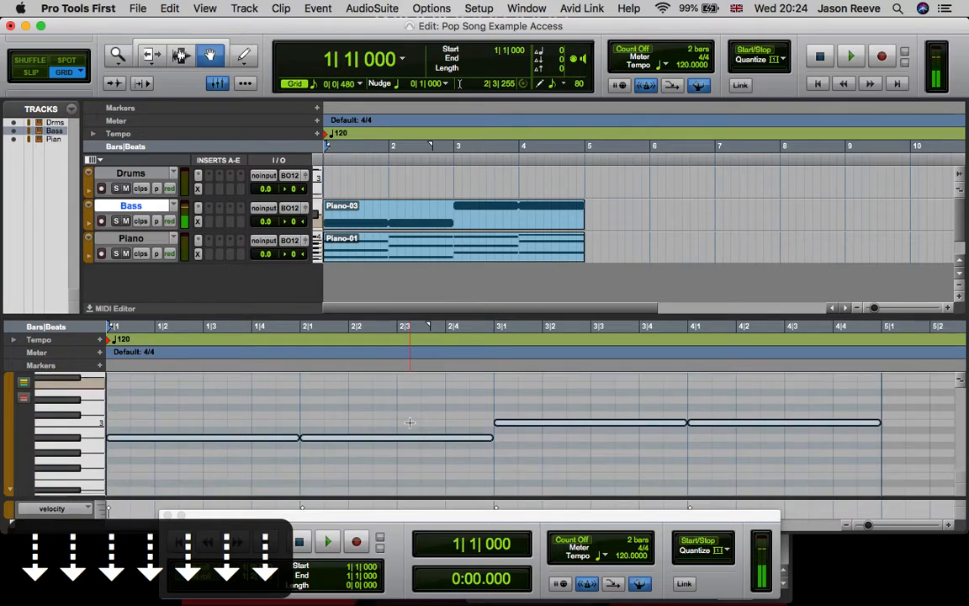
key(Down)
key(Down)
key(Down)
key(Down)
key(Down)
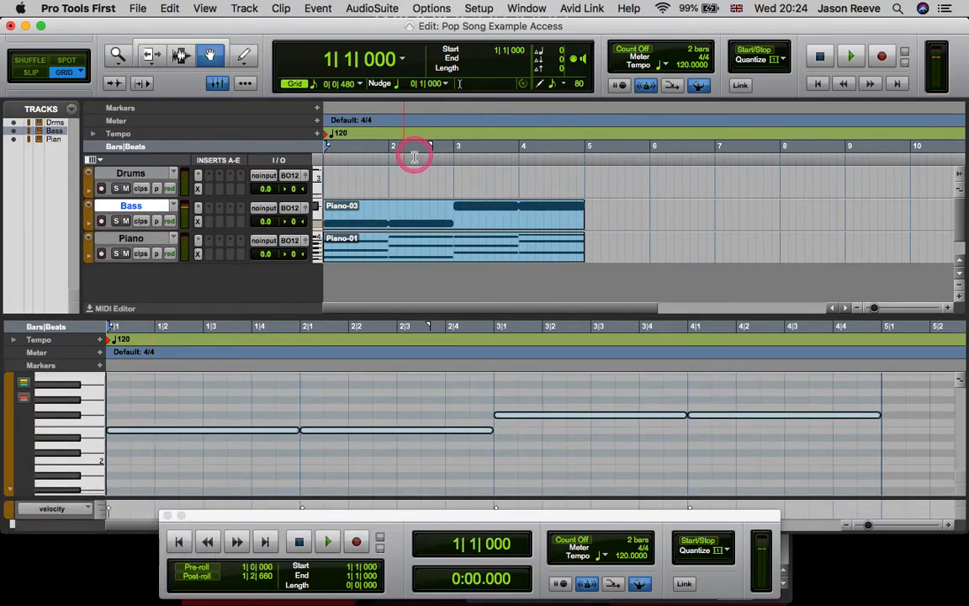
click(851, 58)
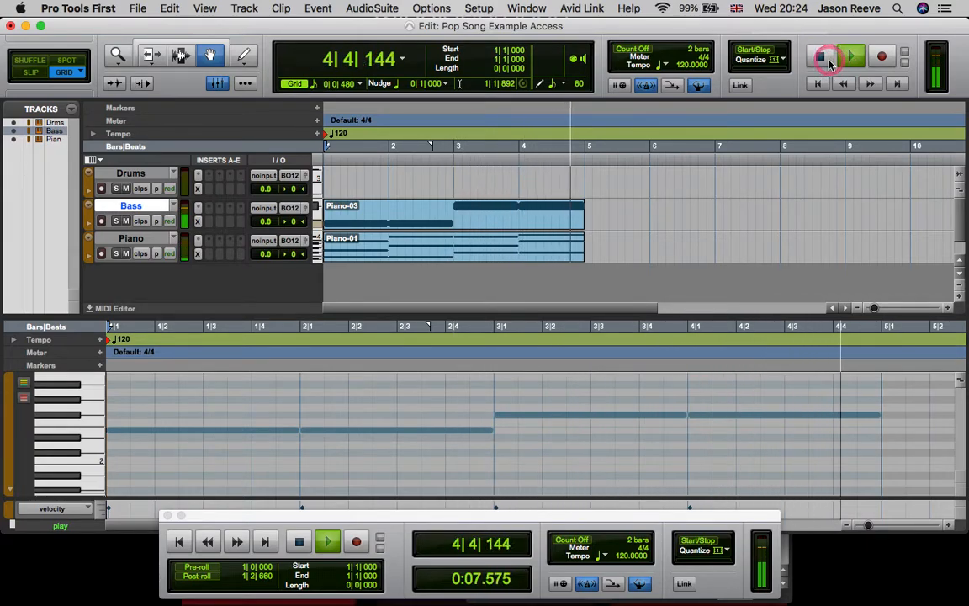
click(829, 61)
- Raise the Bass note in bar 2 by five semitones to A2
click(398, 429)
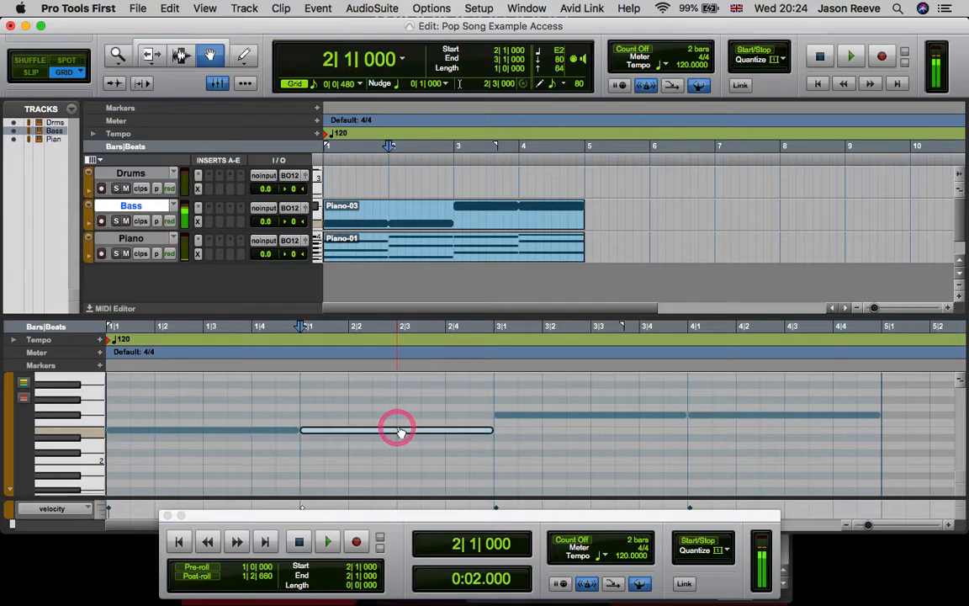
key(Up)
key(Up)
key(Up)
key(Up)
key(Up)
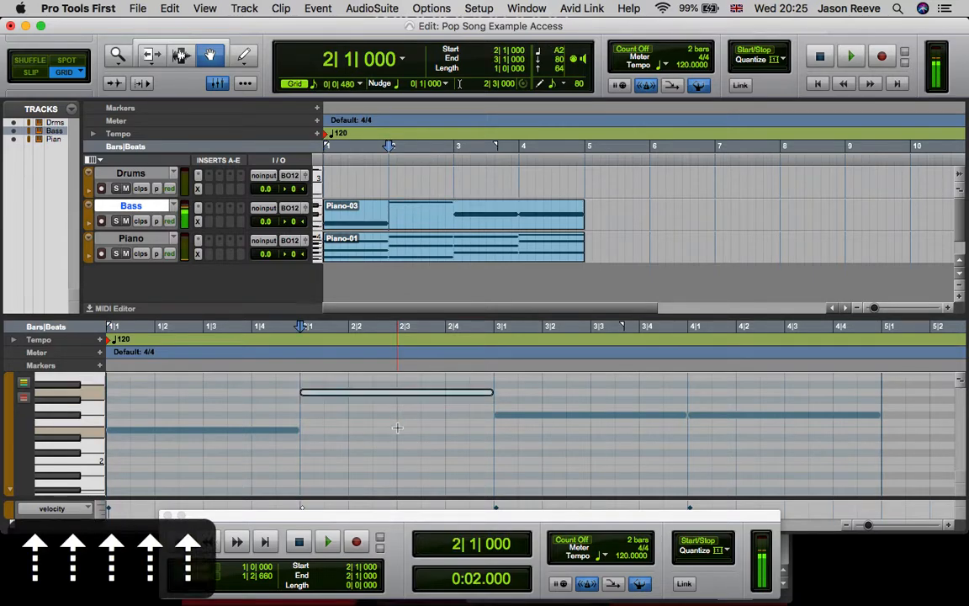
- Raise the Bass note in bar 4 by five semitones to B2
click(724, 413)
key(Up)
key(Up)
key(Up)
key(Up)
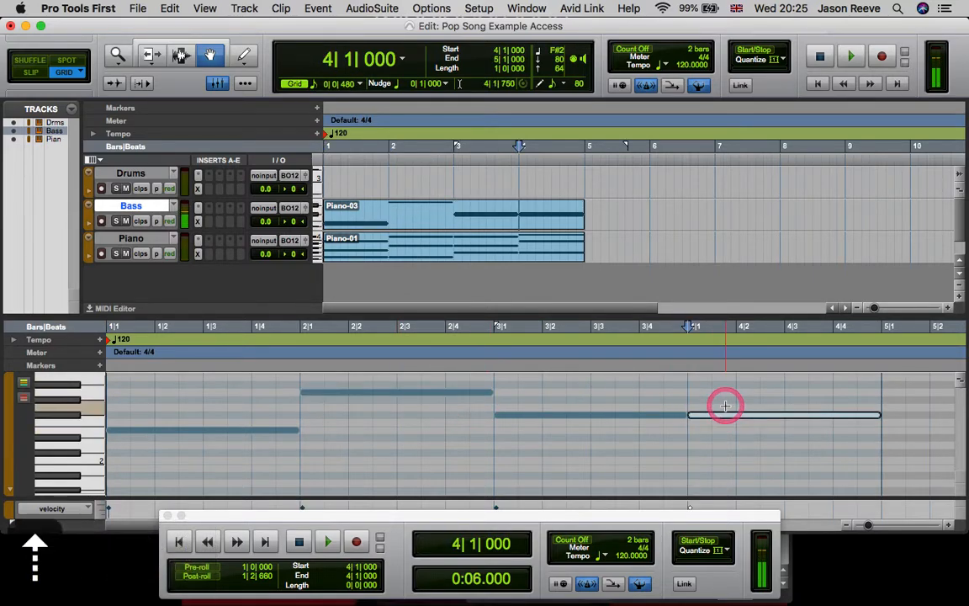
key(Up)
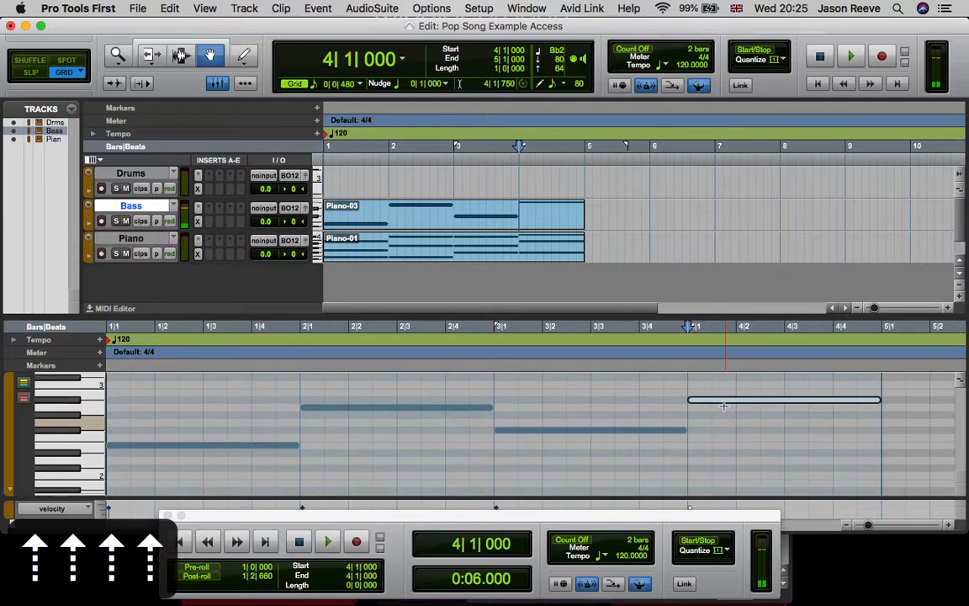
key(Up)
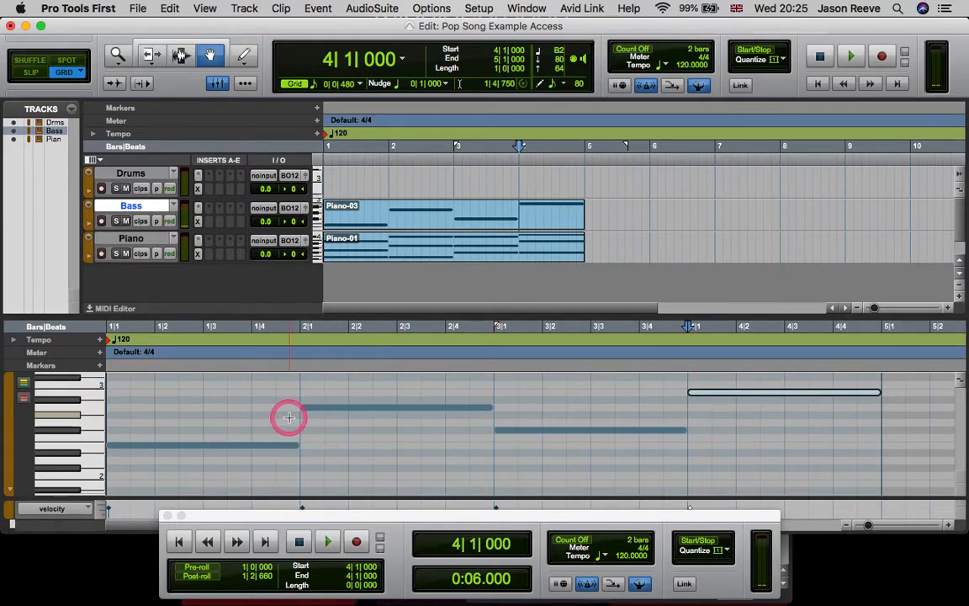
- Audition individual bass pitches on the piano-roll keyboard, including A2 and F#2
click(87, 407)
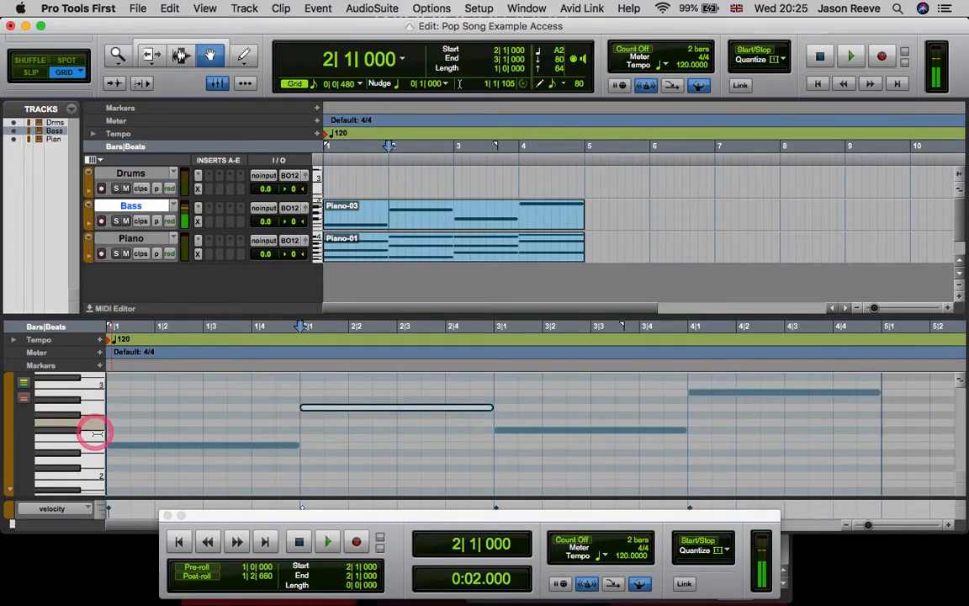
click(97, 451)
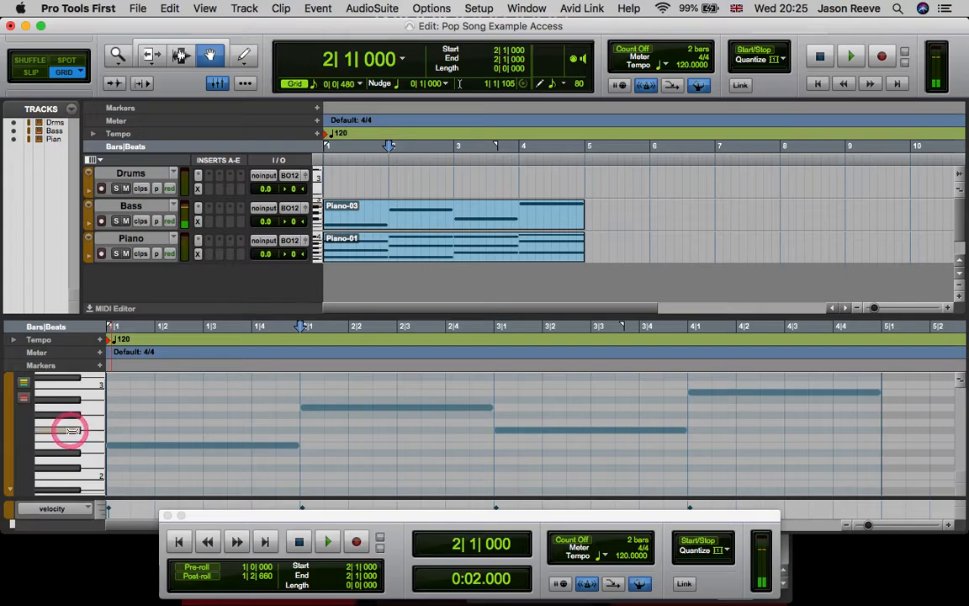
click(72, 430)
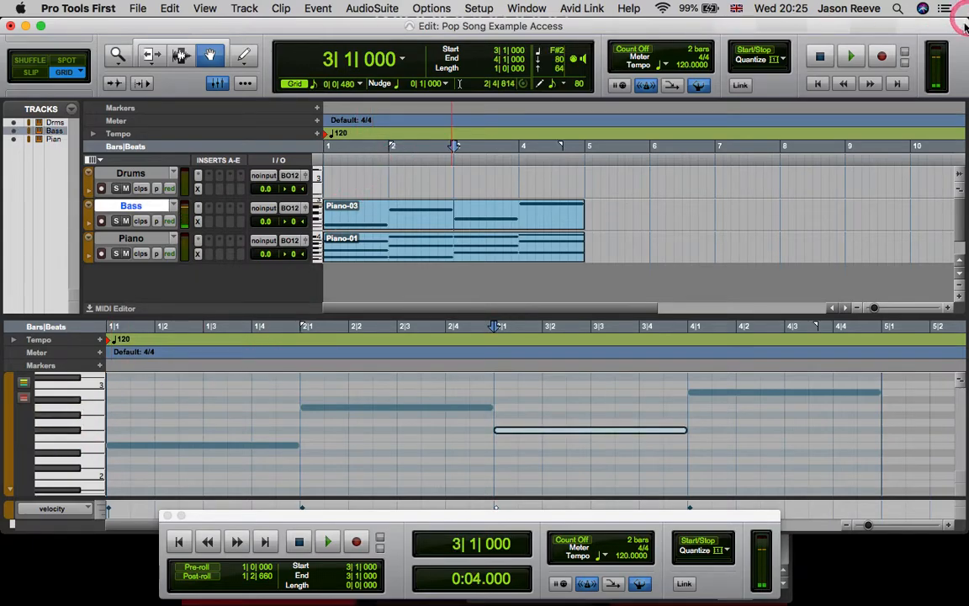
- Play the Bass and Piano parts together from the session start, stop playback, and clear the note selection
click(817, 84)
click(851, 56)
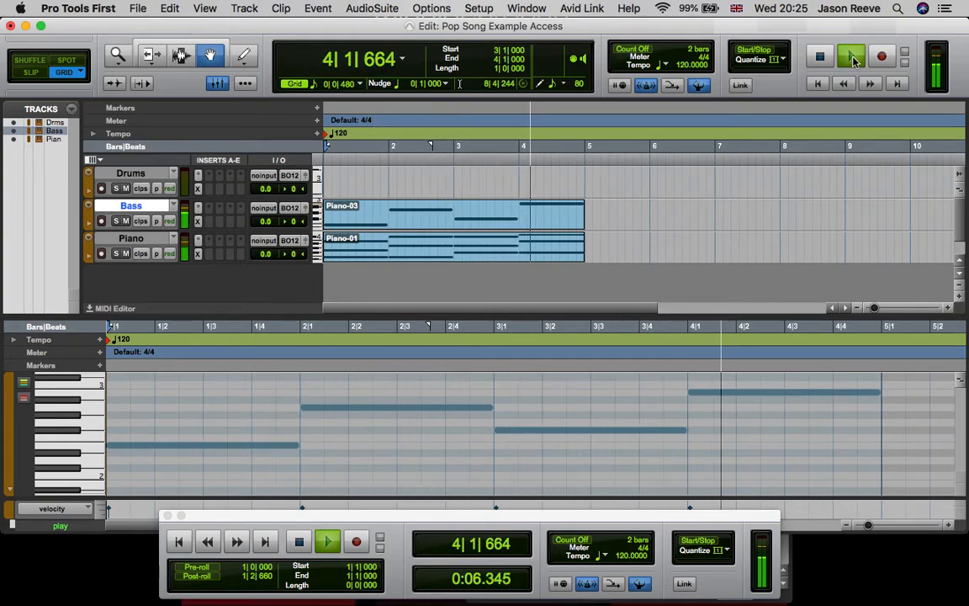
click(818, 57)
click(473, 402)
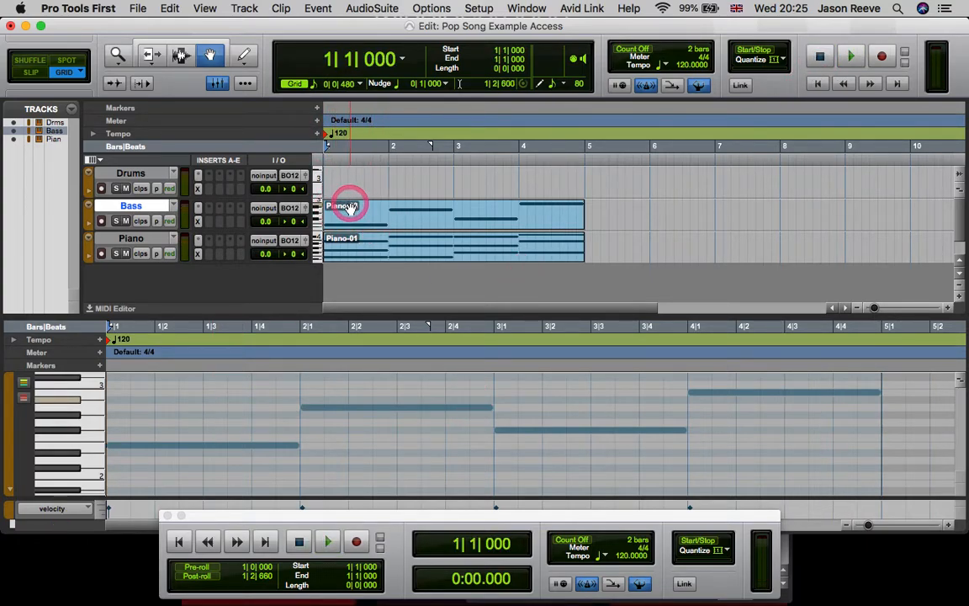
- Keep the Bass track's view set to clips and open its four-bar clip in the MIDI Editor
click(141, 221)
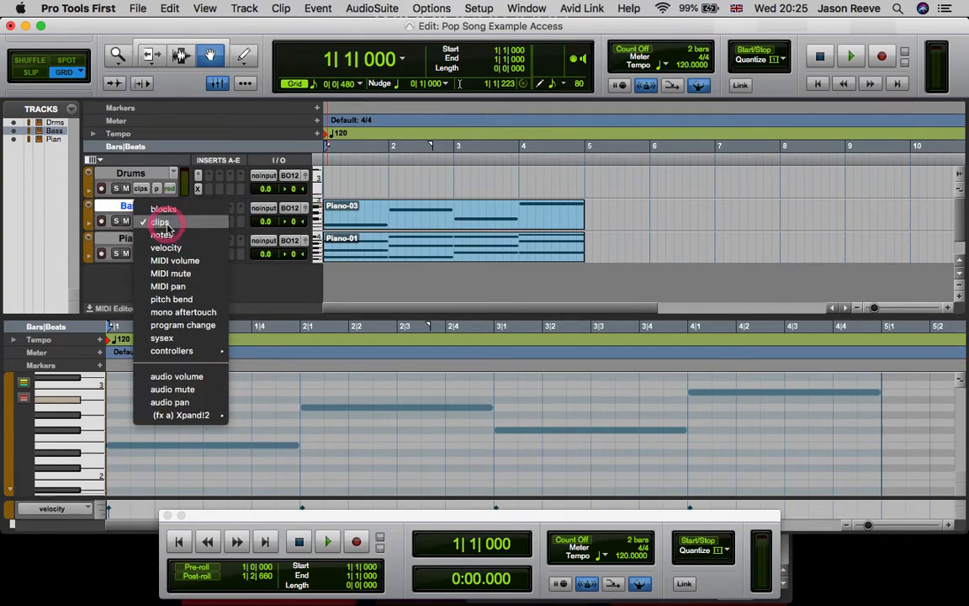
click(175, 223)
click(359, 222)
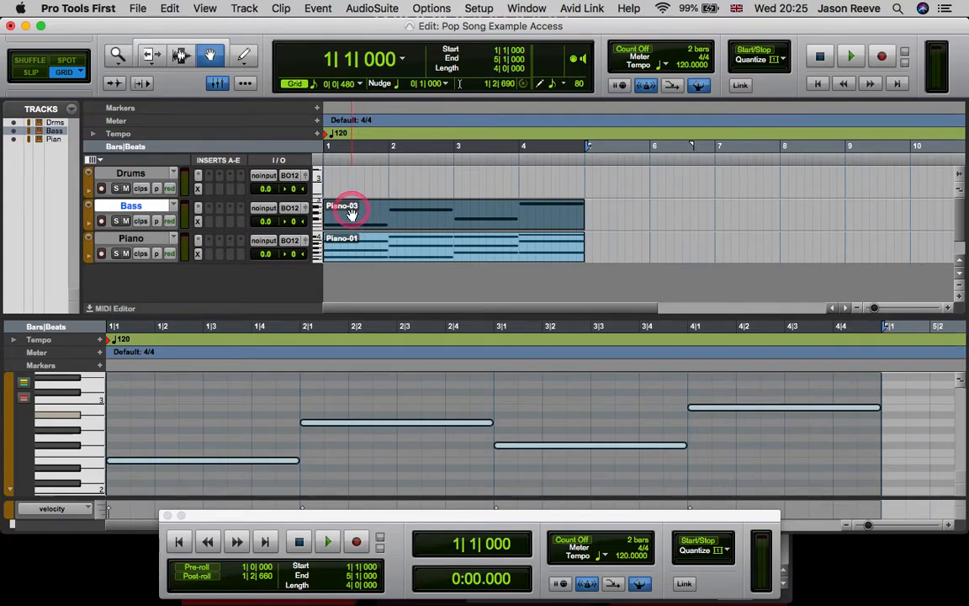
double_click(348, 207)
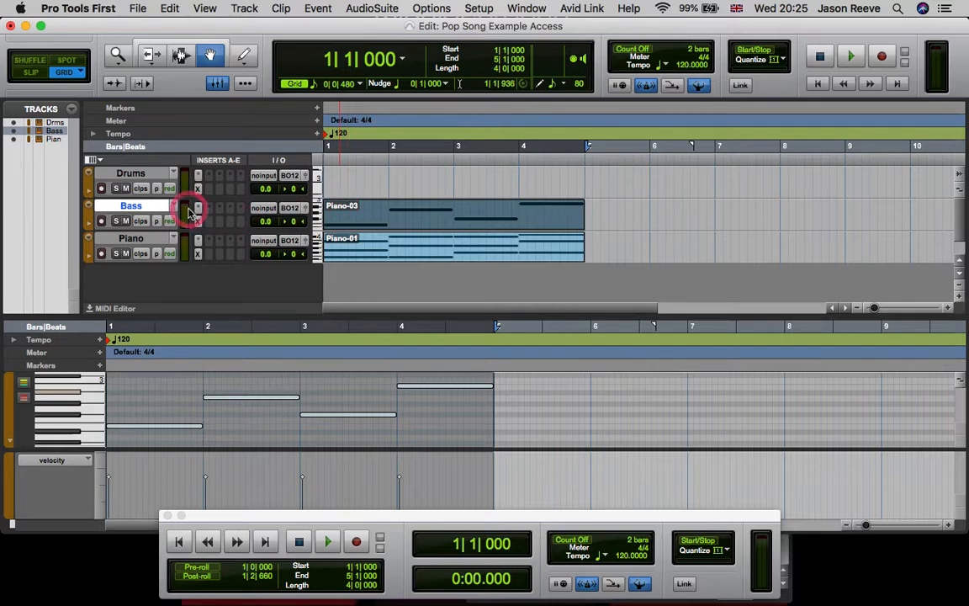
- Widen the track list to show full track names, and rename the Bass track's clip as Bass
drag(80, 166, 123, 166)
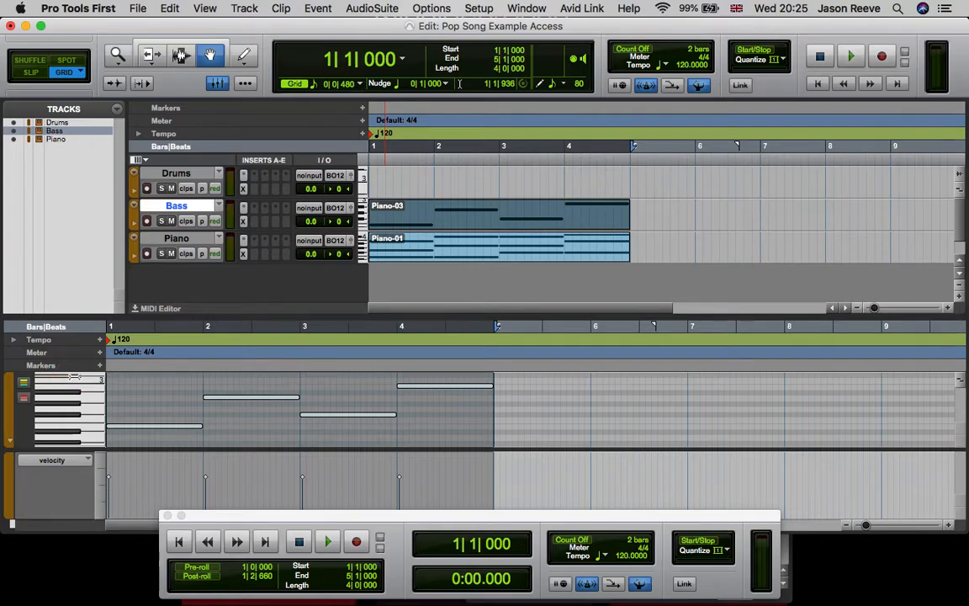
right_click(396, 208)
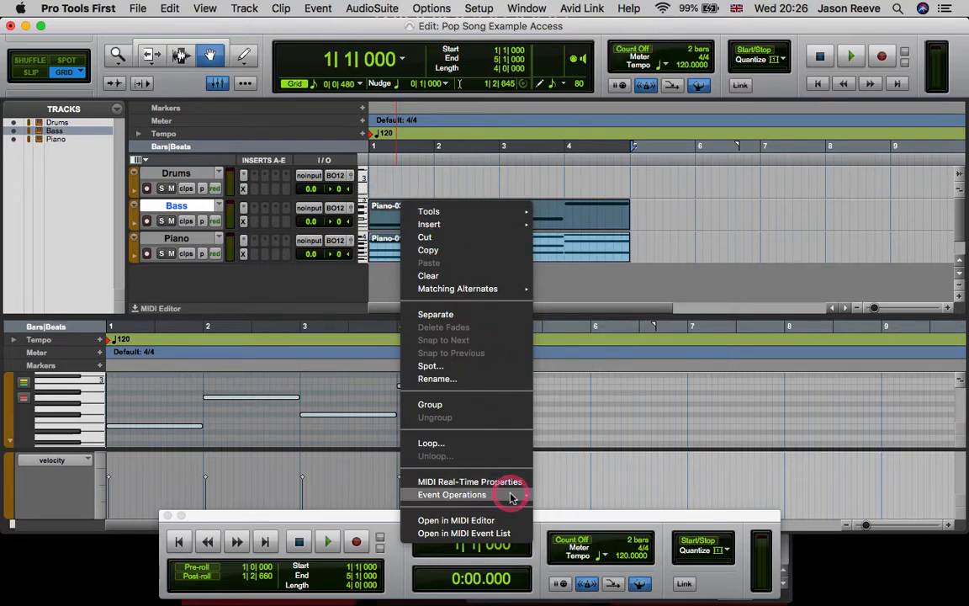
click(469, 380)
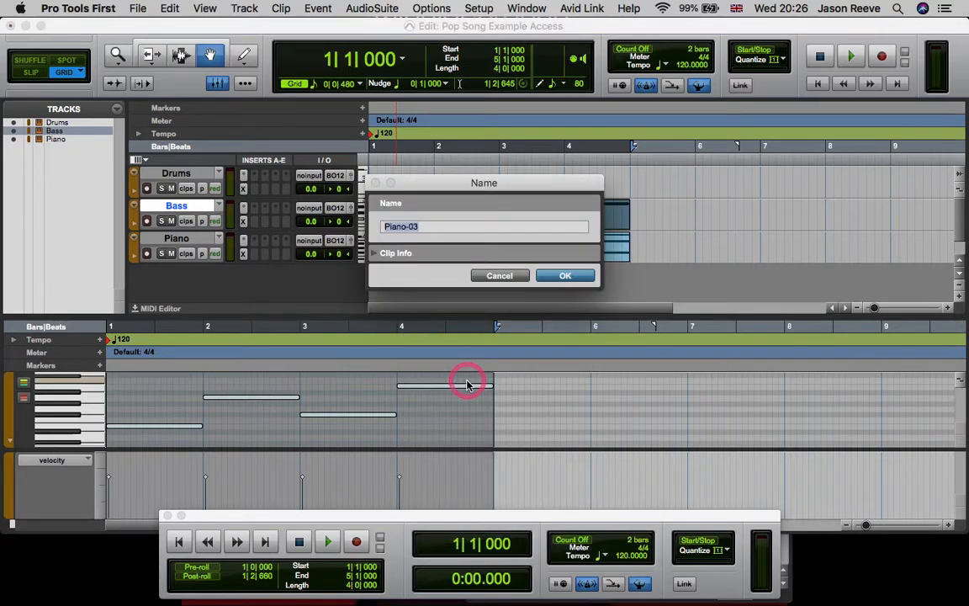
text(Bass)
key(Return)
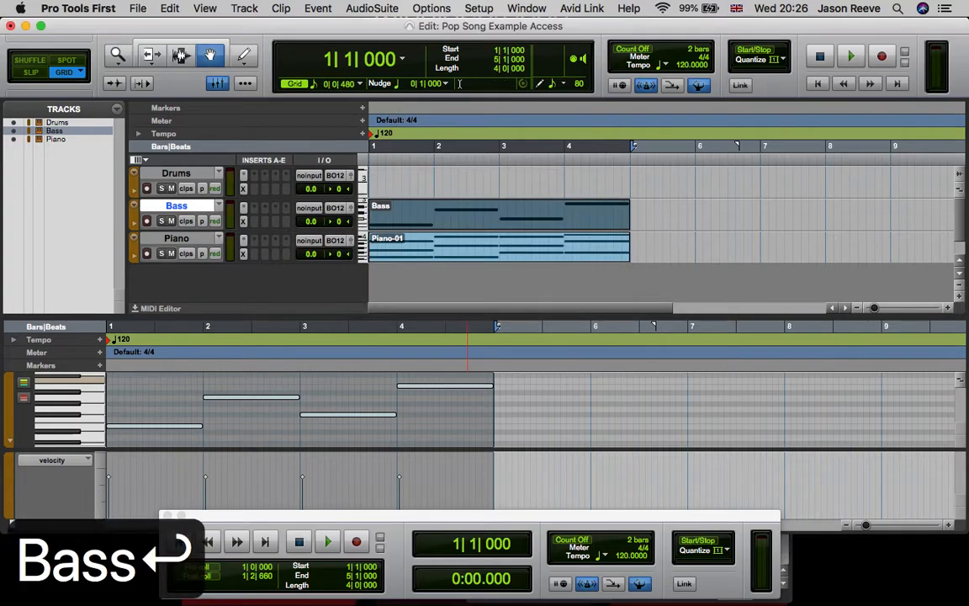
- Rename the Piano track's clip as Piano
click(390, 236)
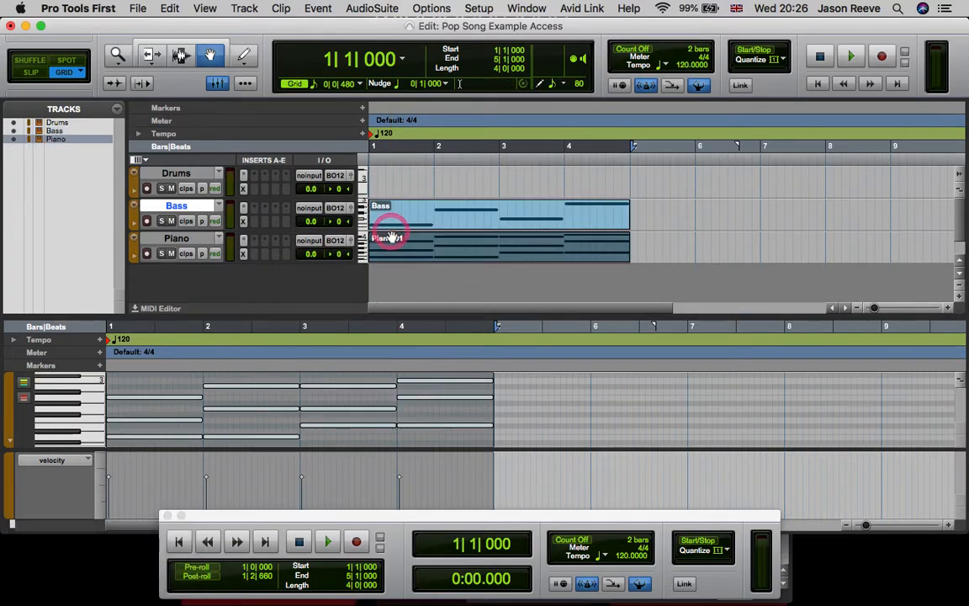
right_click(390, 238)
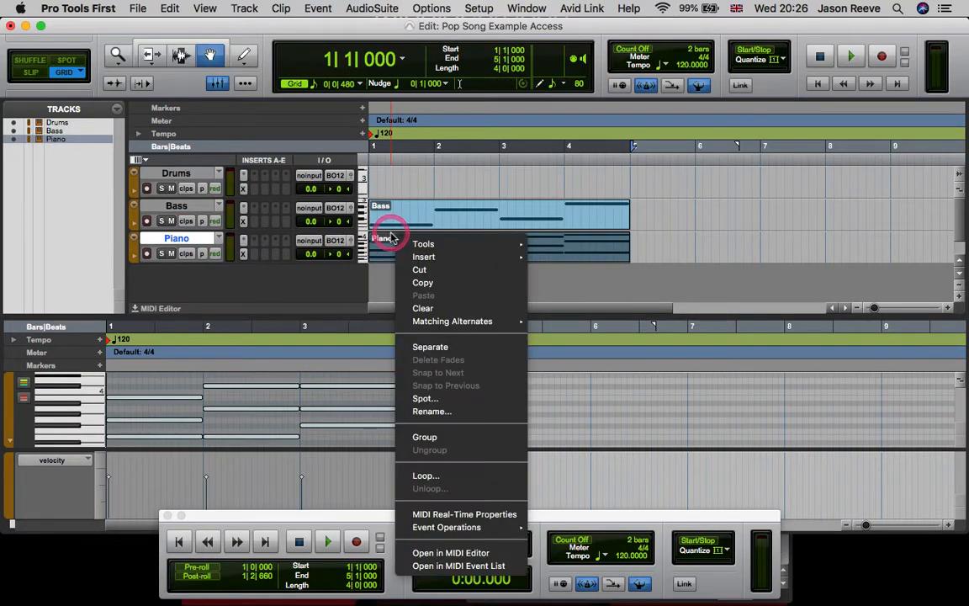
click(431, 412)
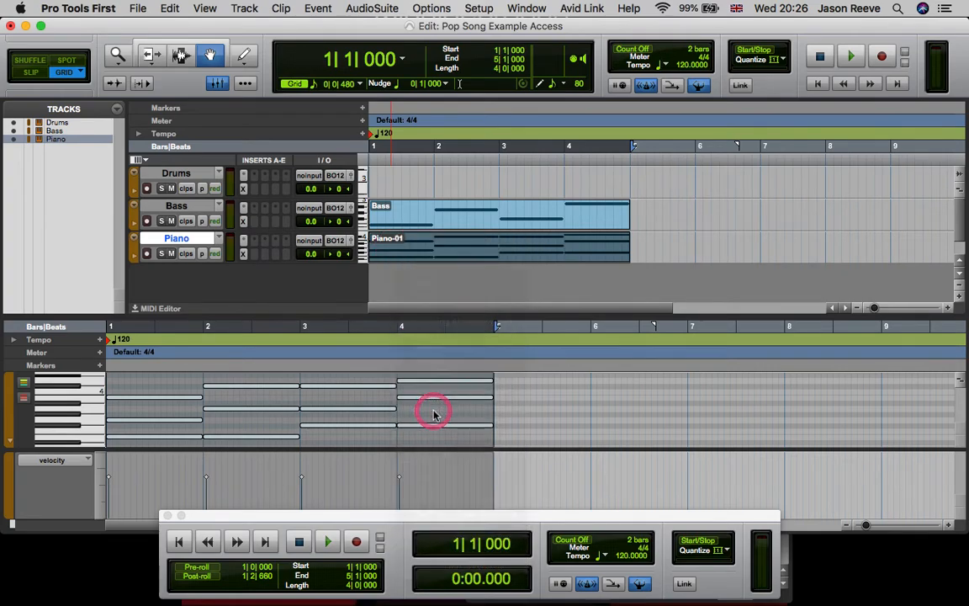
text(Pian)
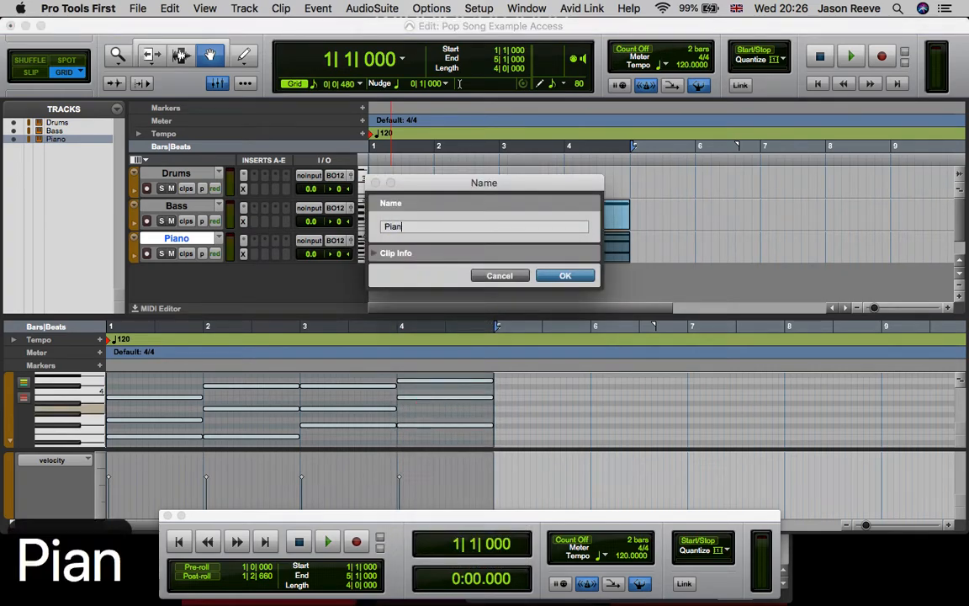
text(o)
key(Return)
click(380, 341)
click(384, 242)
click(406, 215)
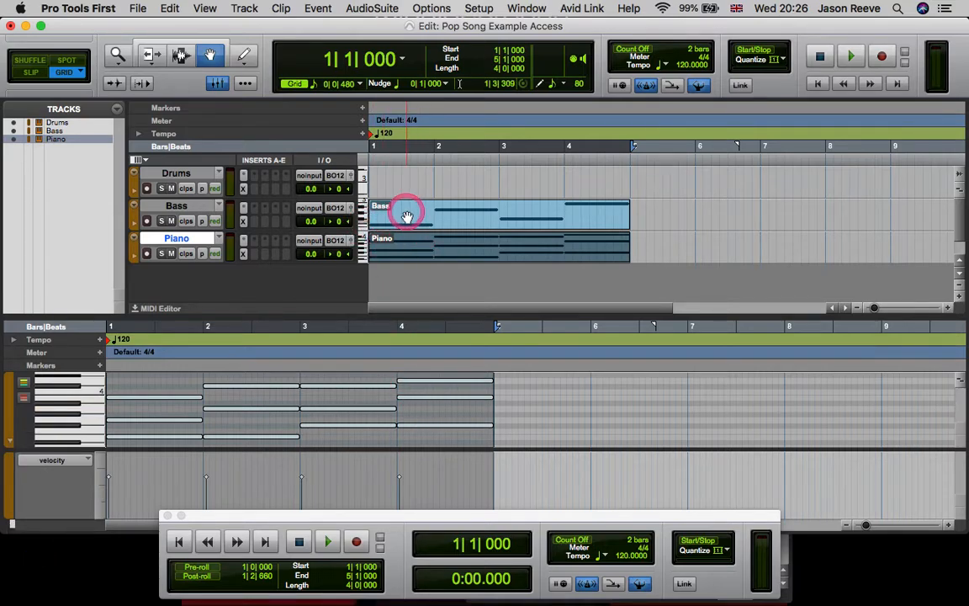
click(375, 183)
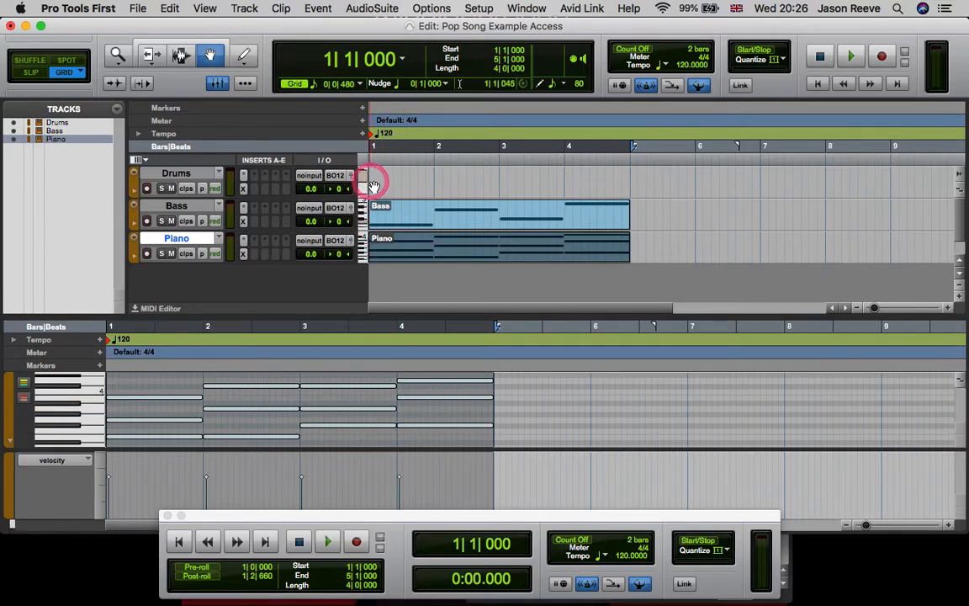
click(386, 201)
click(375, 187)
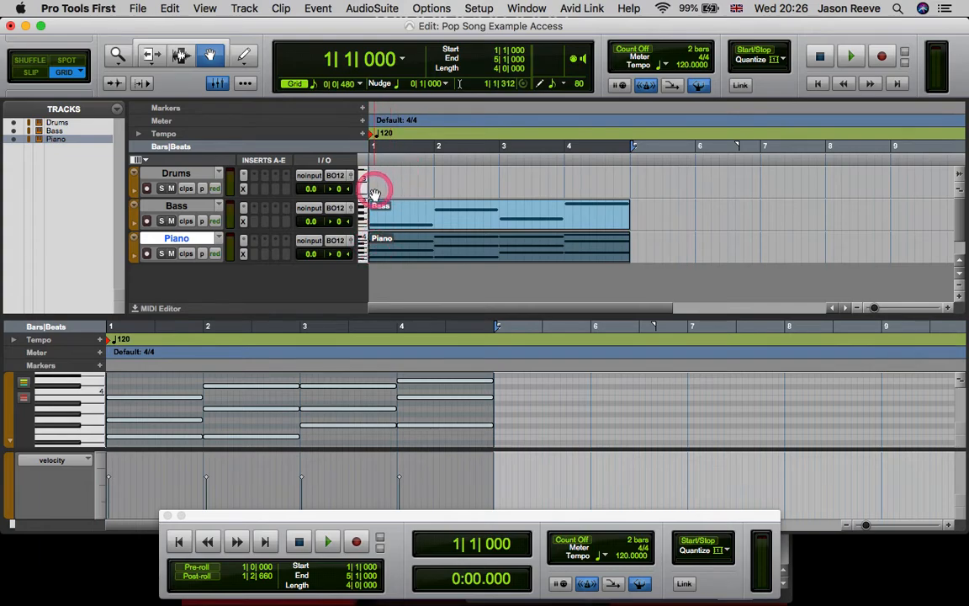
- With the Pencil tool, switch the Drums track to notes view and open its first bar in the MIDI Editor
click(243, 50)
click(375, 210)
click(362, 187)
click(375, 184)
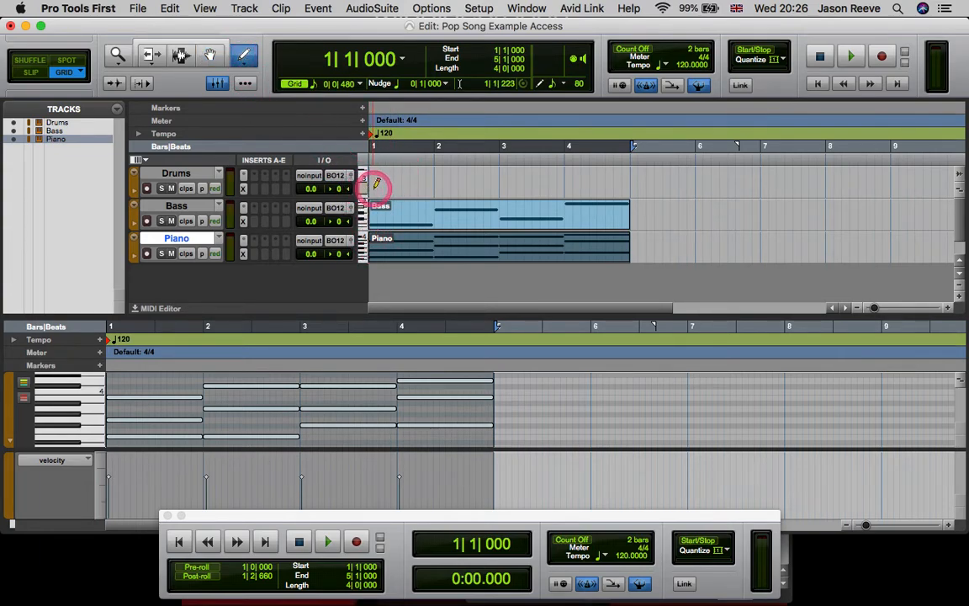
click(376, 185)
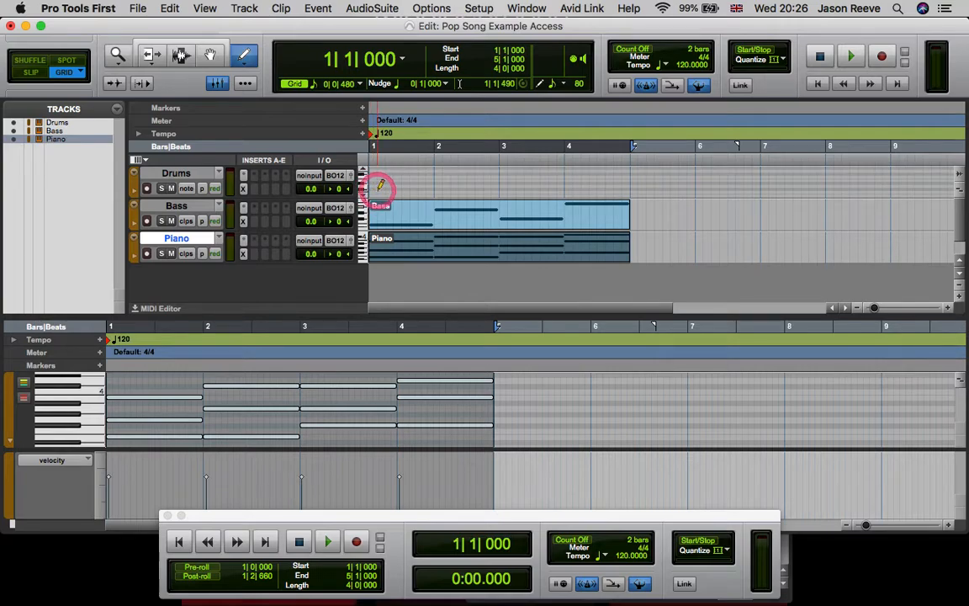
right_click(380, 185)
mouse_move(437, 342)
click(442, 368)
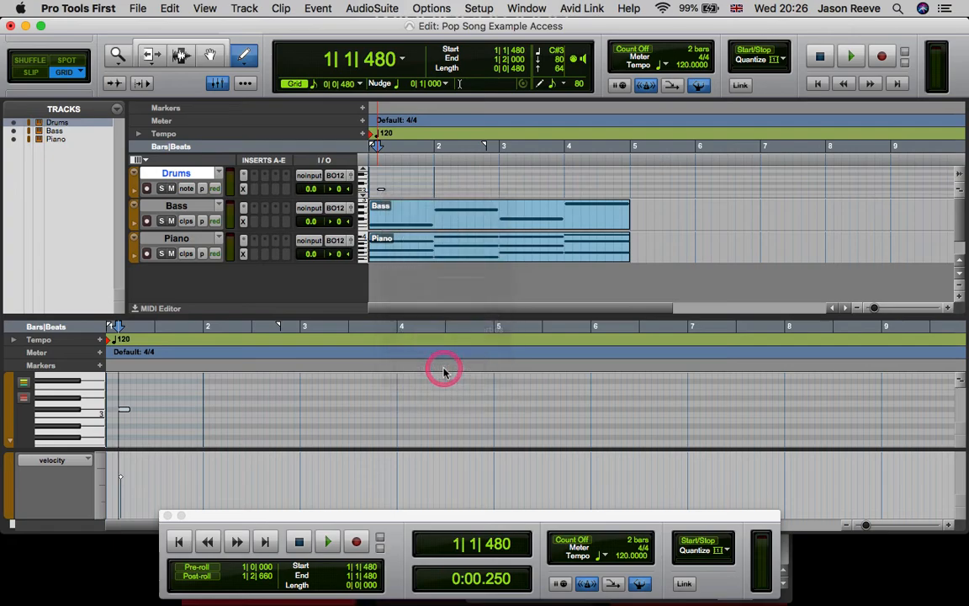
- Delete the stray C#3 note from the Drums part and audition the drum sounds on the piano-roll keys between C1 and C2
drag(110, 428, 122, 410)
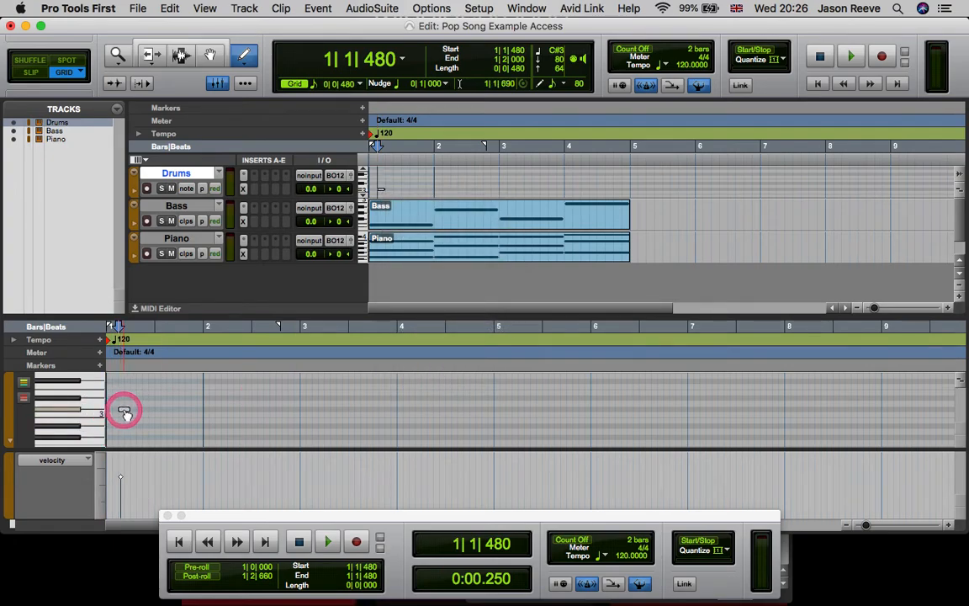
key(BackSpace)
scroll(82, 429, down, 3)
scroll(82, 429, down, 5)
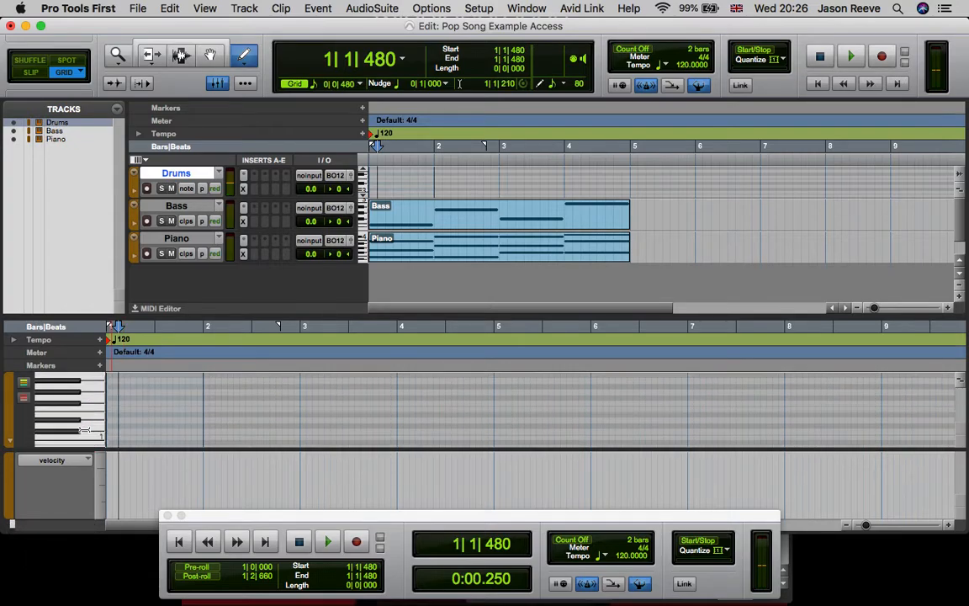
click(90, 420)
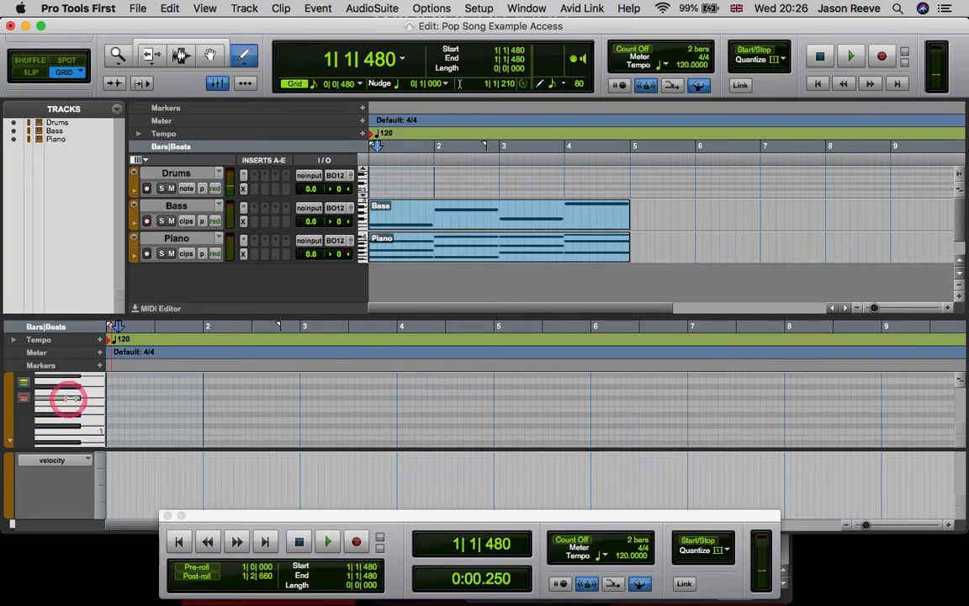
scroll(71, 399, up, 3)
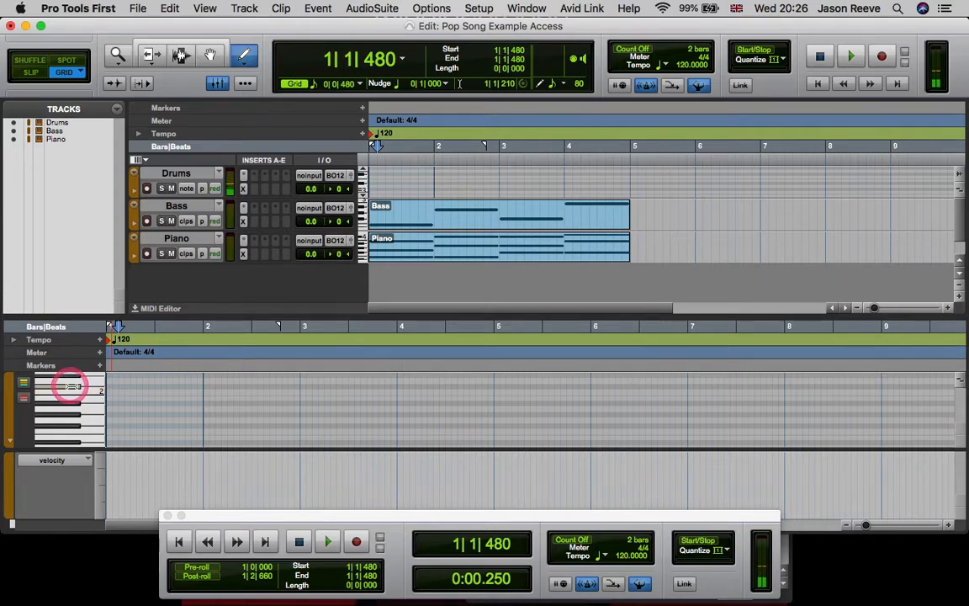
click(83, 415)
scroll(85, 417, down, 2)
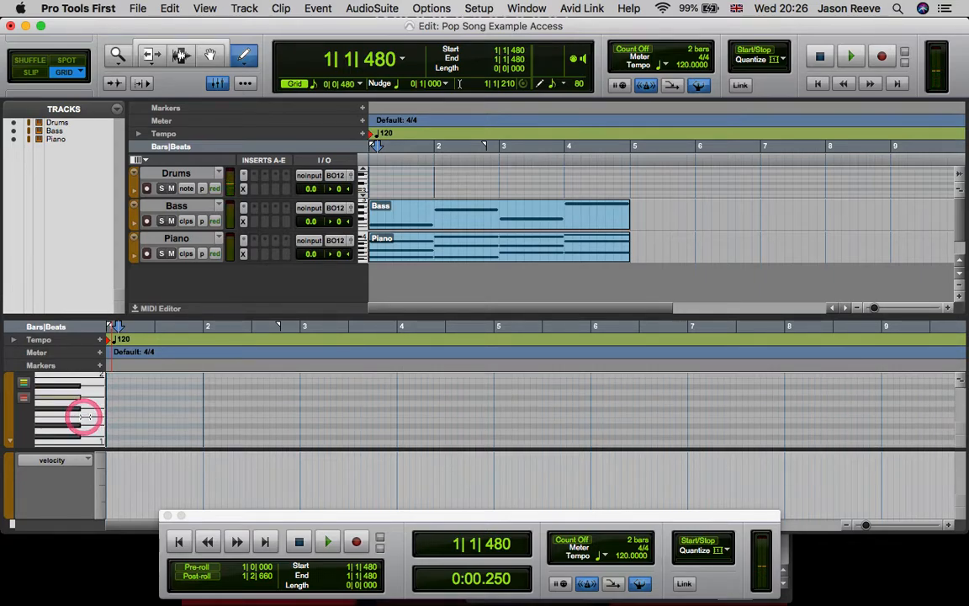
click(106, 432)
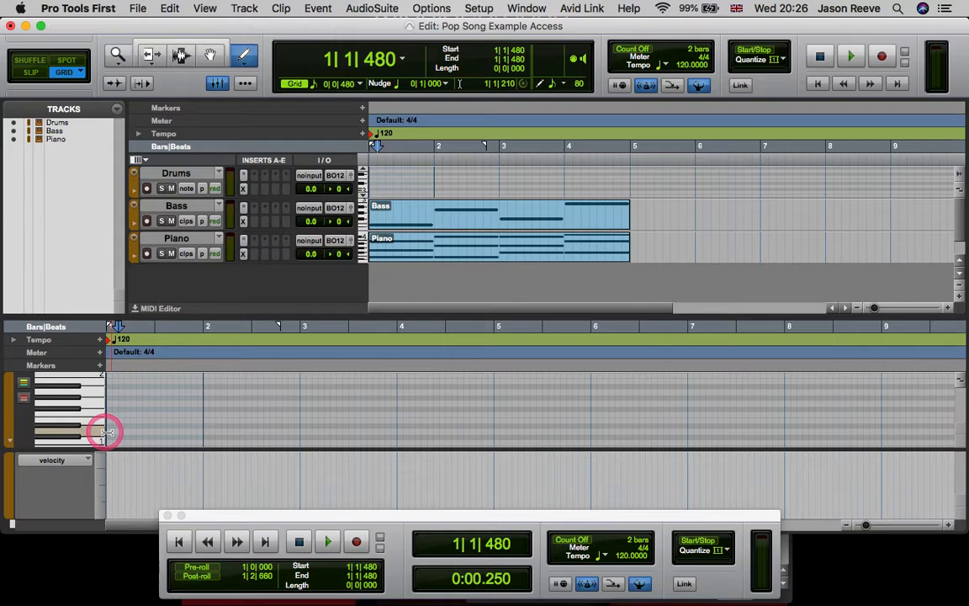
- Zoom the piano roll in horizontally and vertically around C1, and make the MIDI Editor pane taller
mouse_move(140, 446)
mouse_down()
mouse_move(299, 436)
mouse_move(296, 418)
mouse_move(216, 389)
mouse_up()
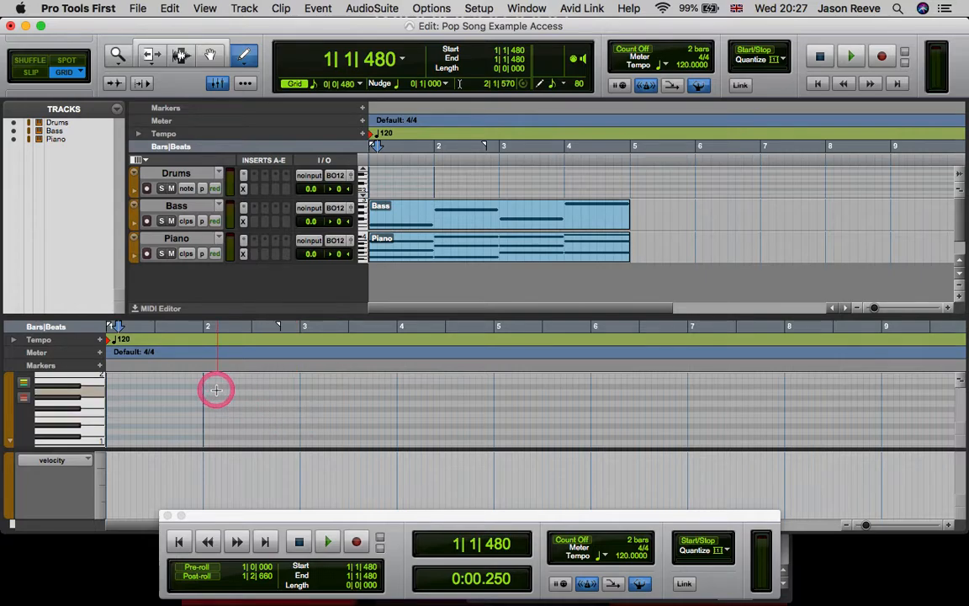
click(216, 387)
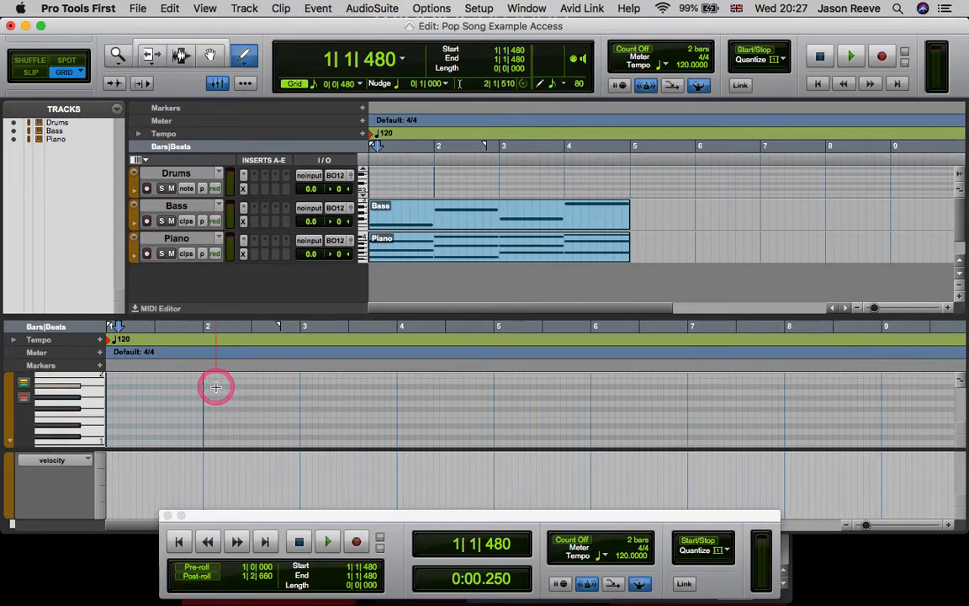
key(super+bracketright)
key(super+bracketright)
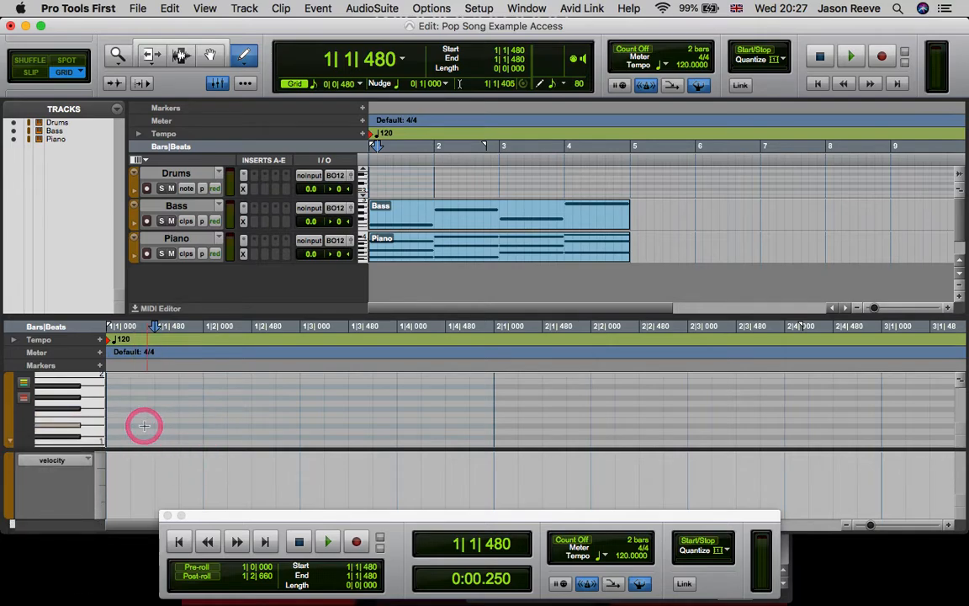
key(super+shift+bracketright)
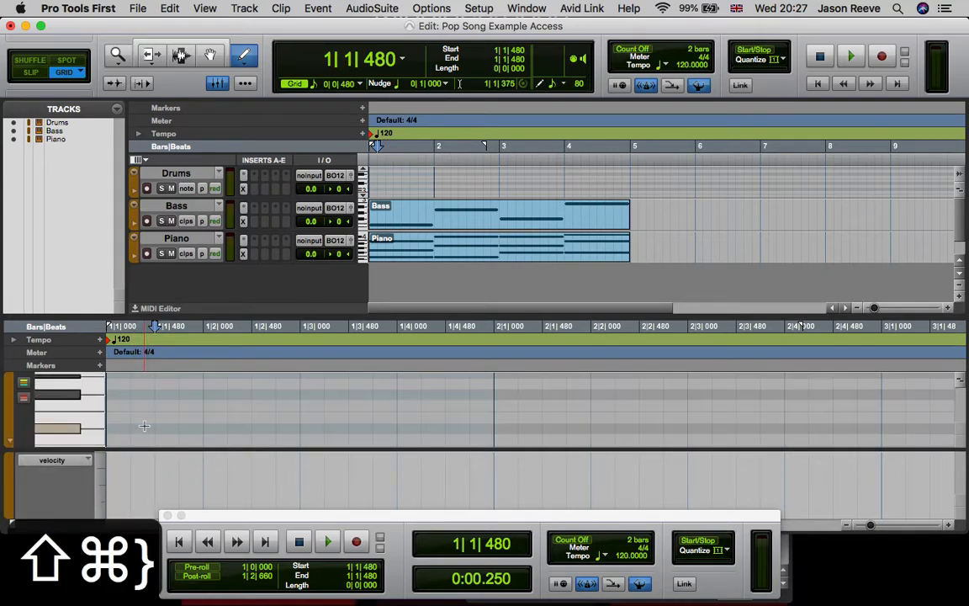
scroll(72, 410, down, 3)
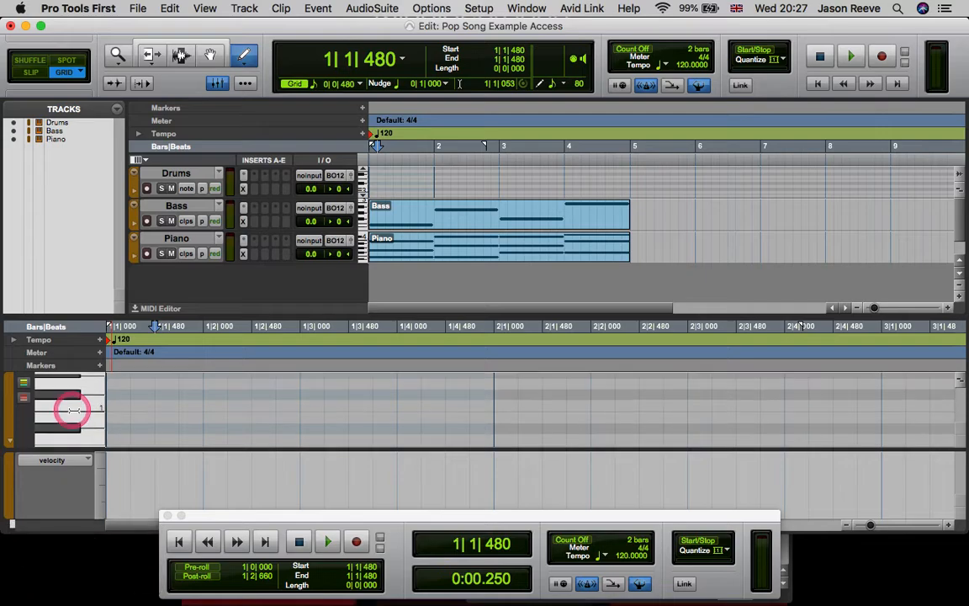
scroll(74, 411, up, 1)
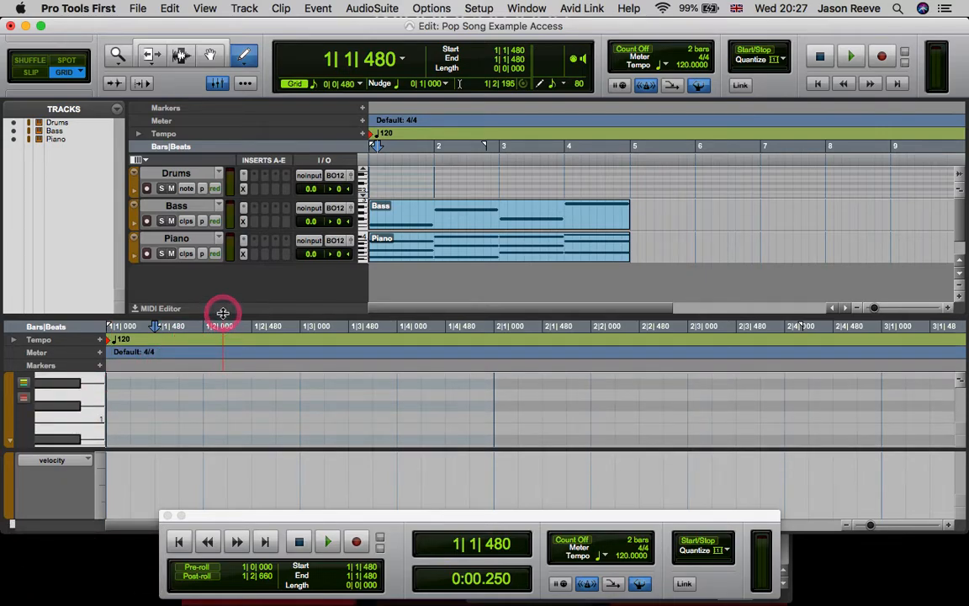
drag(223, 313, 219, 273)
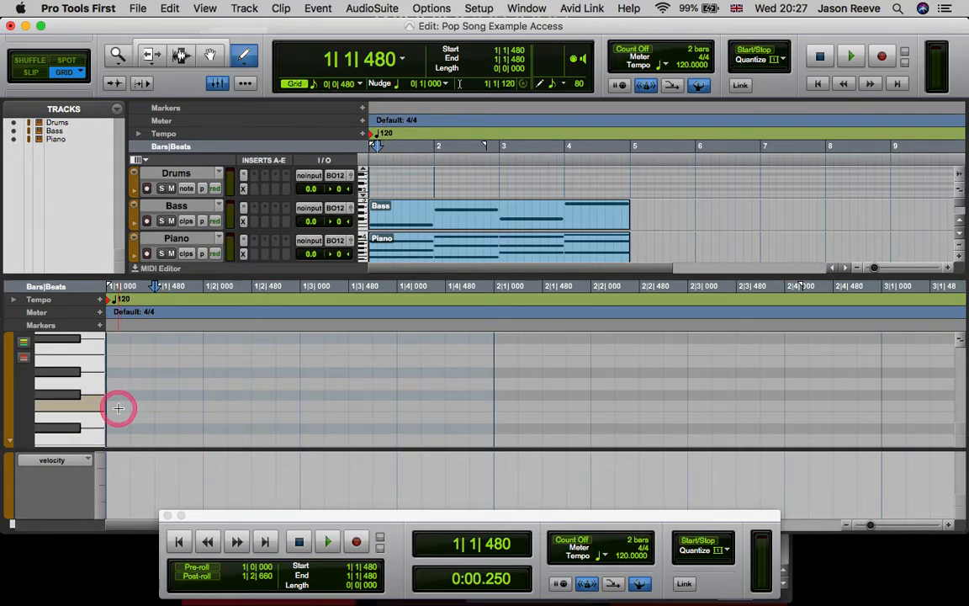
- Keep the grid value at 1/8 note and return to the session start
click(313, 84)
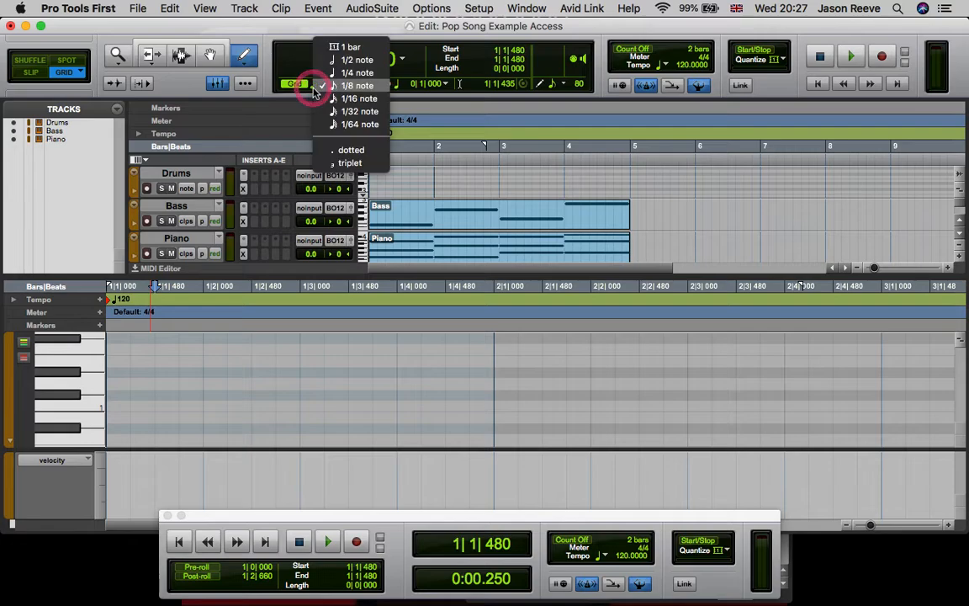
click(346, 85)
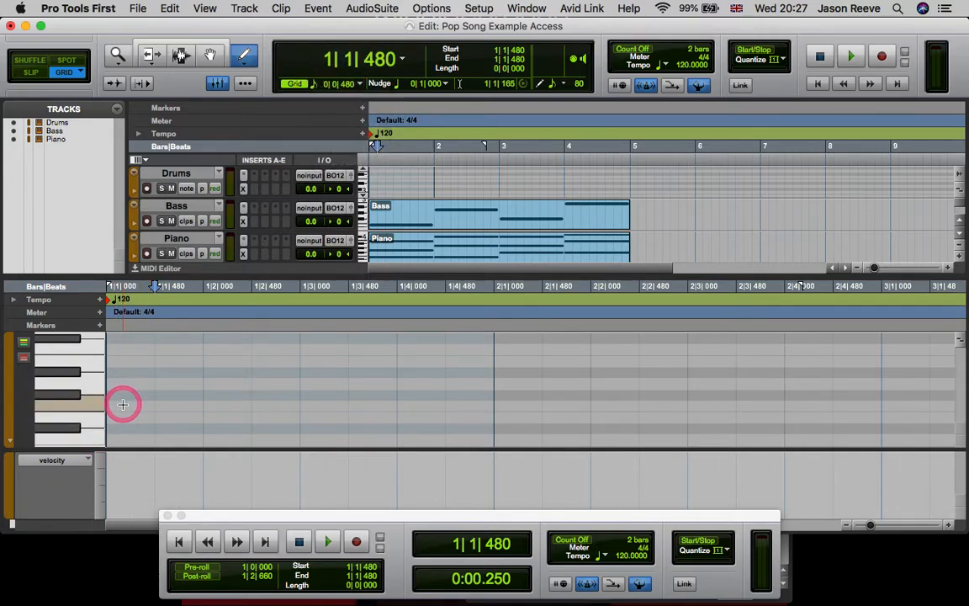
key(Return)
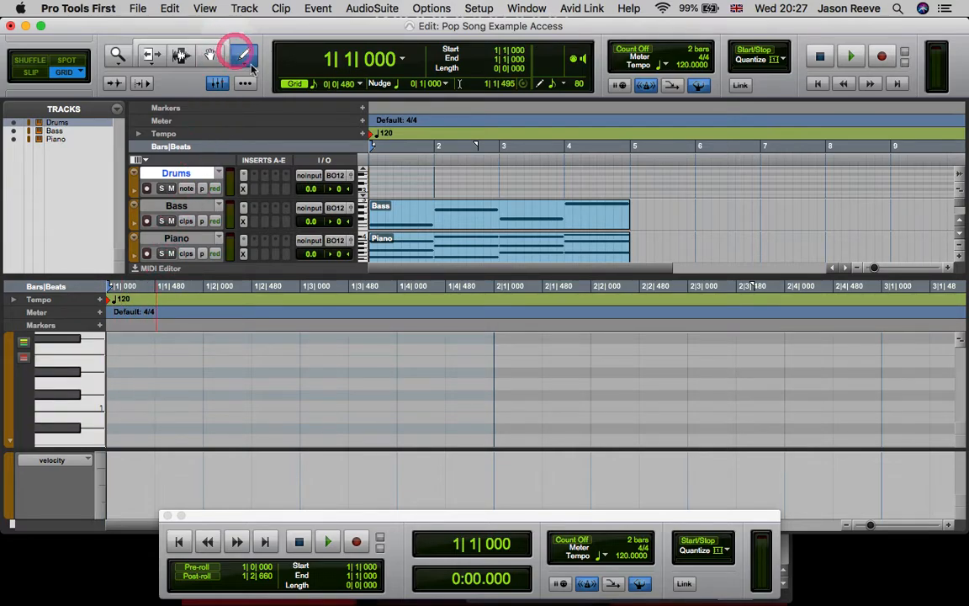
- Draw an eighth note in the Drums track and move it to C1 at 1|1|000
click(383, 182)
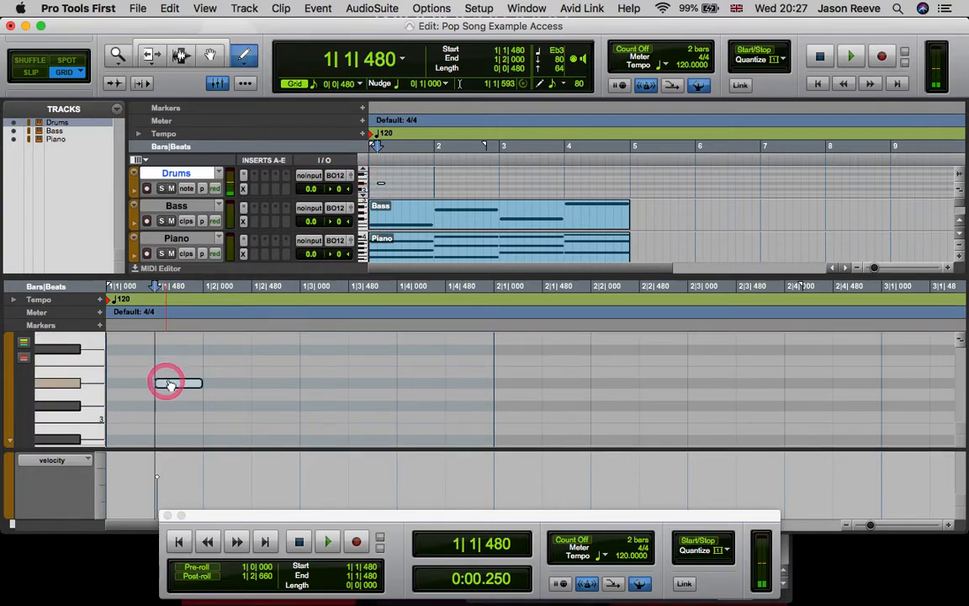
drag(179, 385, 131, 342)
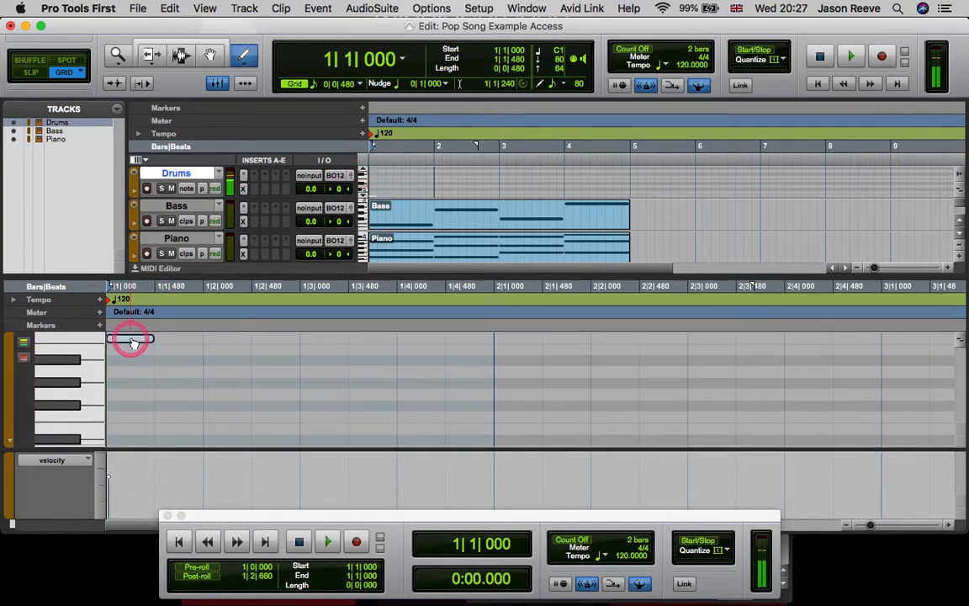
scroll(130, 352, up, 4)
scroll(131, 352, down, 1)
scroll(131, 353, down, 1)
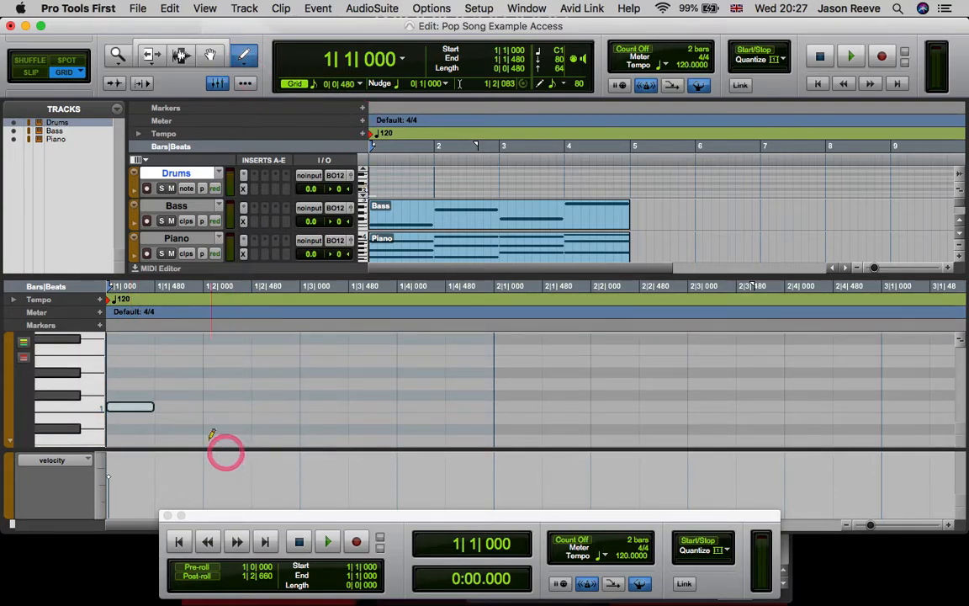
- Draw eighth notes on F#1 at all four beats of bar 1 in the Drums part
click(128, 340)
scroll(164, 388, up, 1)
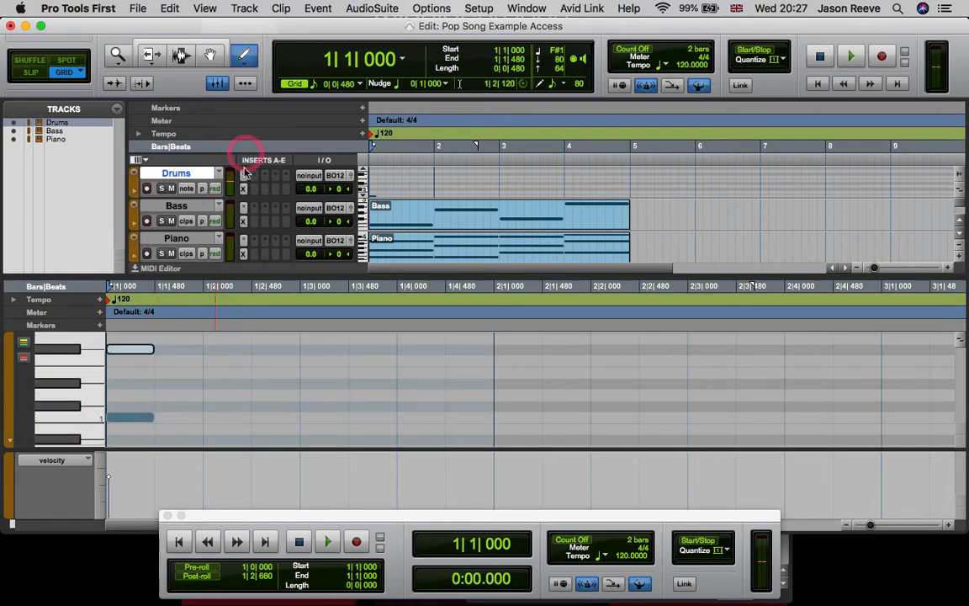
click(232, 347)
click(329, 347)
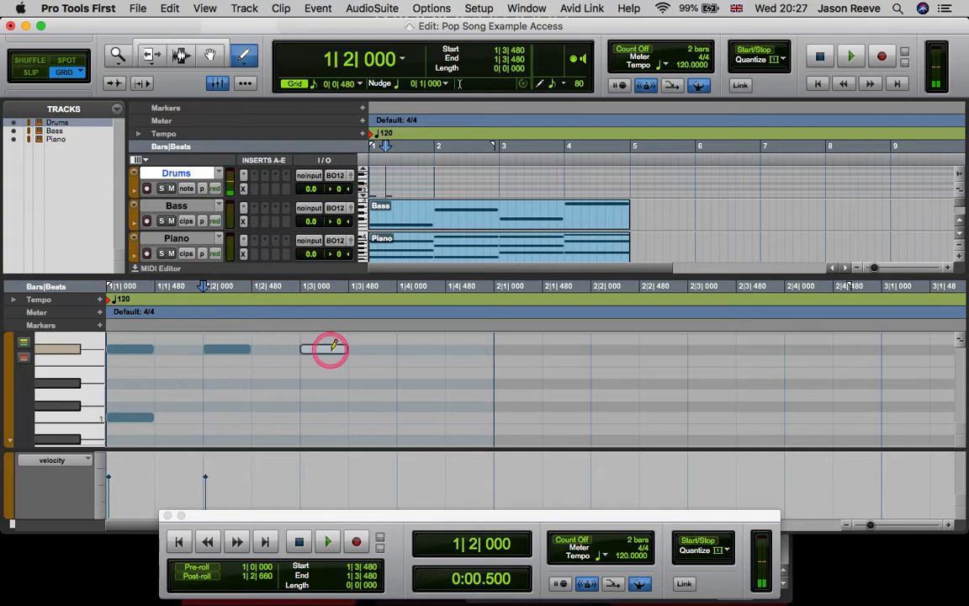
click(420, 347)
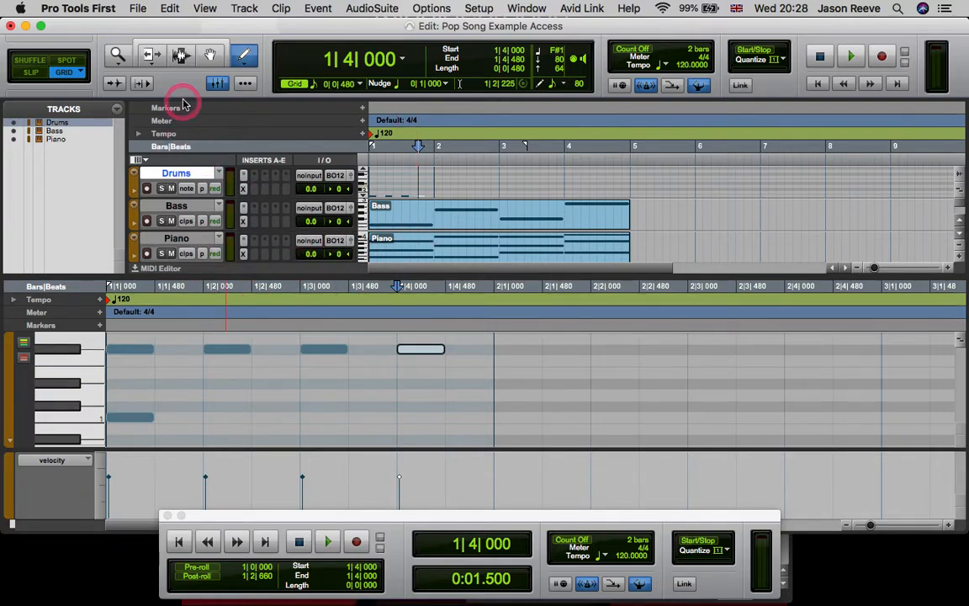
- Select all the bar 1 drum notes with the Grabber tool and duplicate them three times to fill bars 2 to 4
click(210, 55)
click(455, 416)
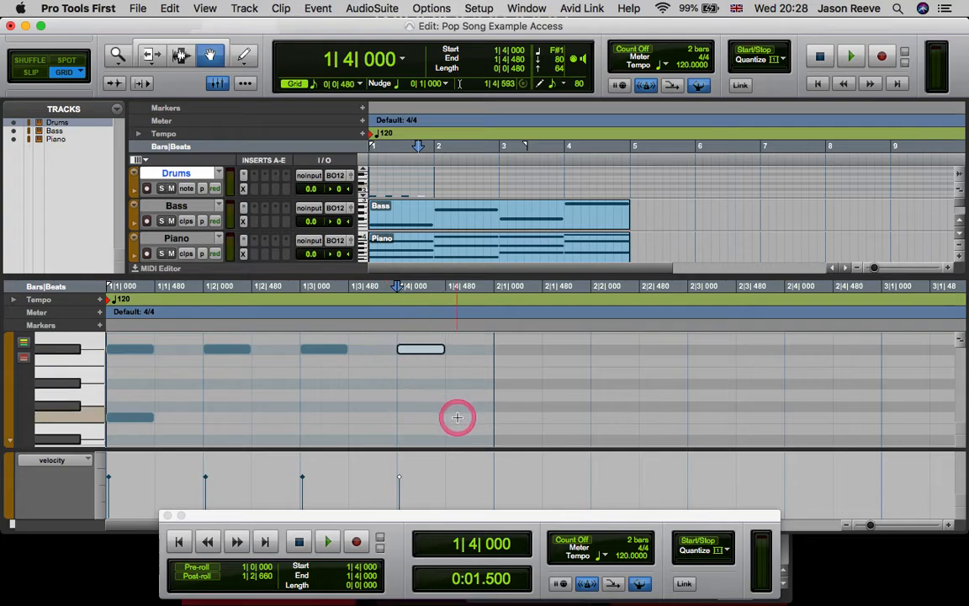
drag(461, 428, 132, 357)
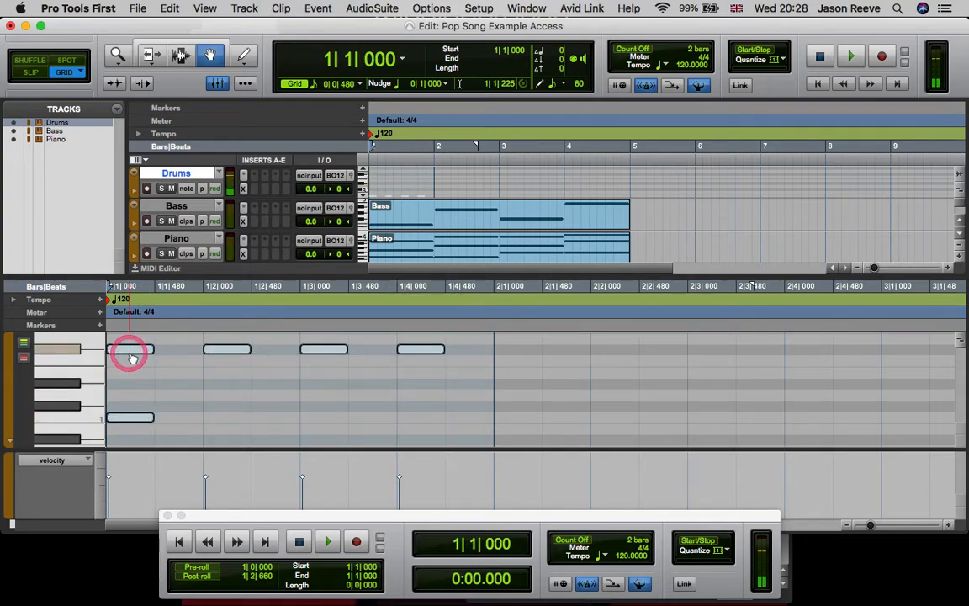
key(super+d)
key(super+d)
key(super+d)
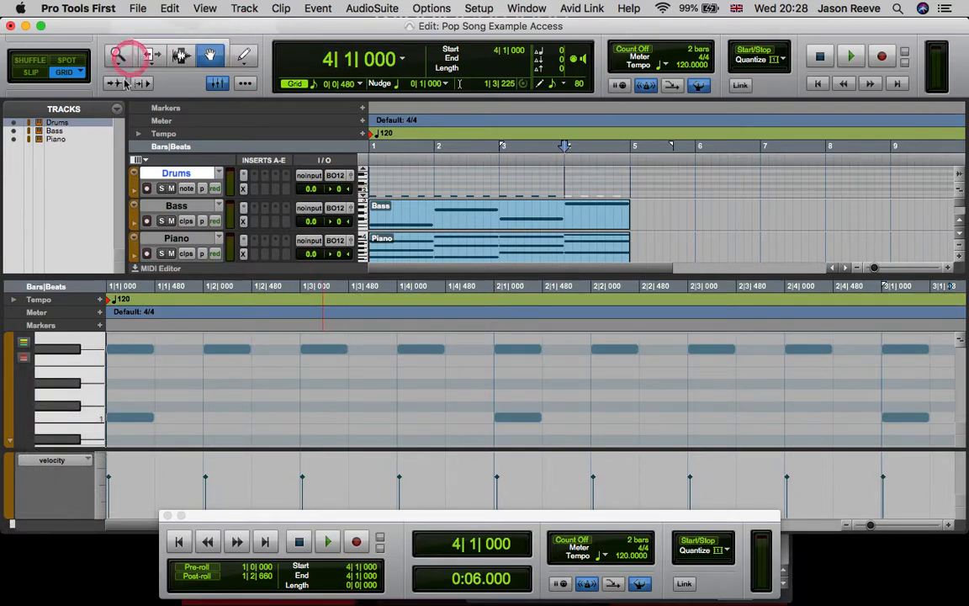
- Show the Drums track as clips and play the four-bar arrangement from the session start
click(816, 82)
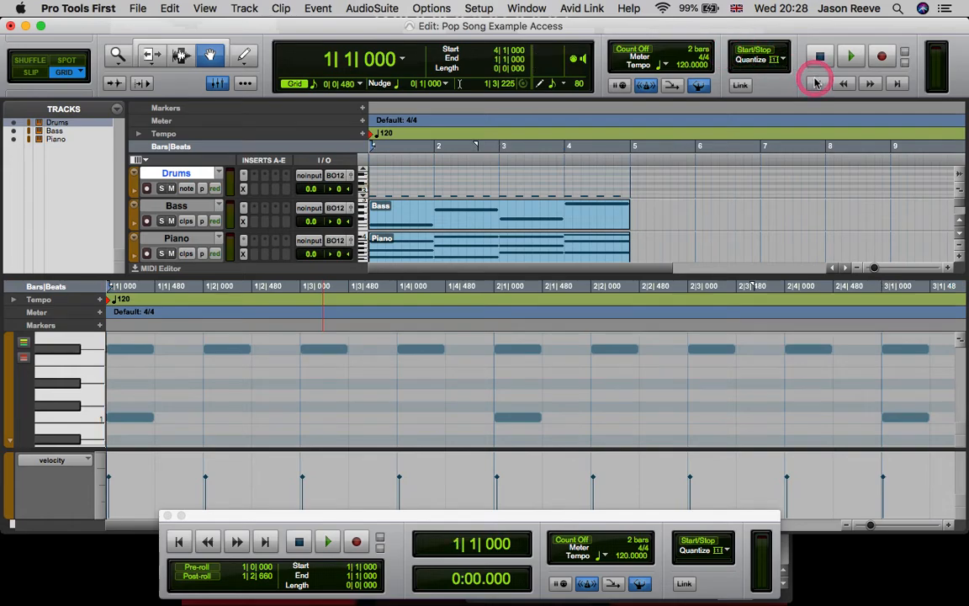
click(187, 192)
click(207, 176)
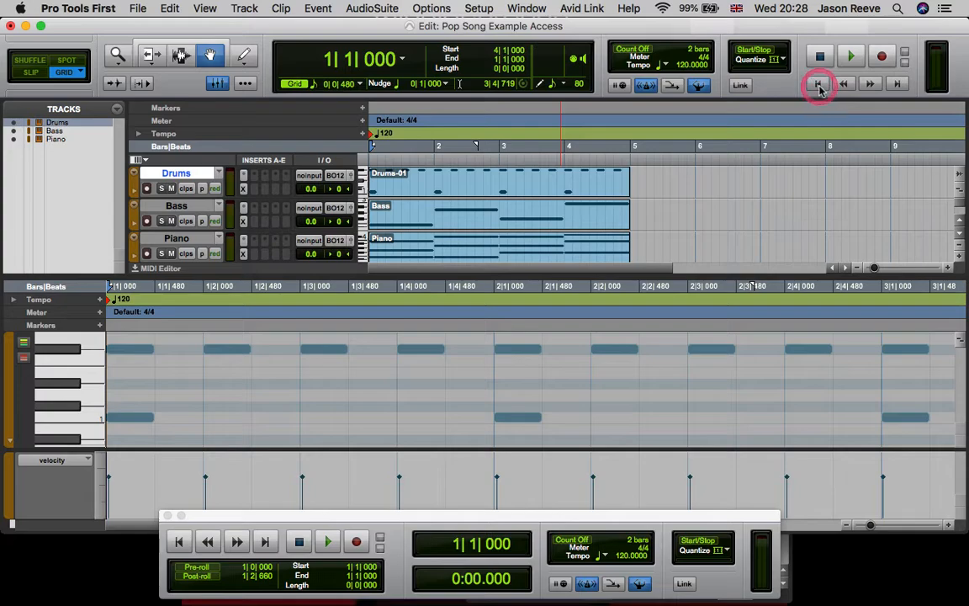
click(850, 57)
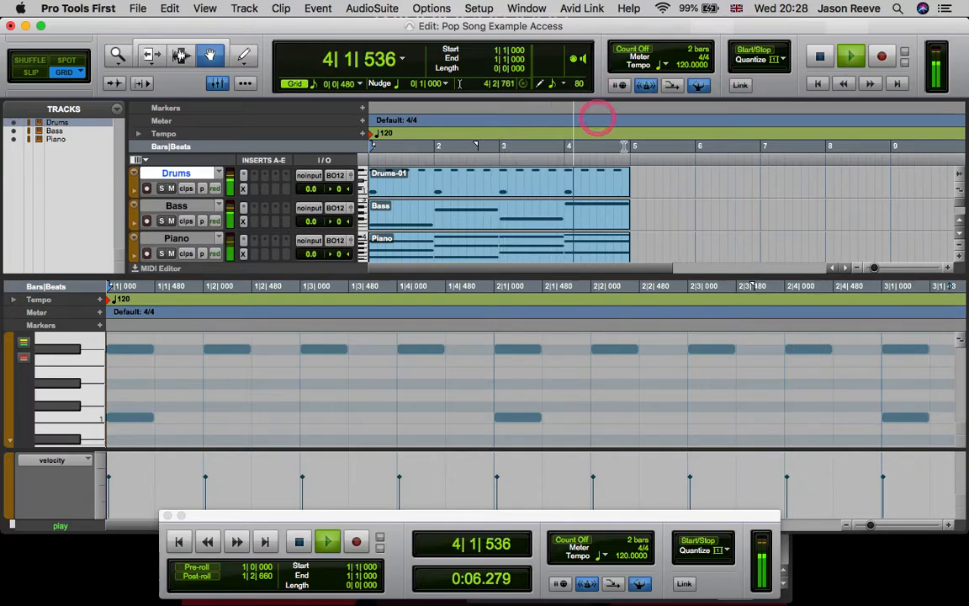
key(space)
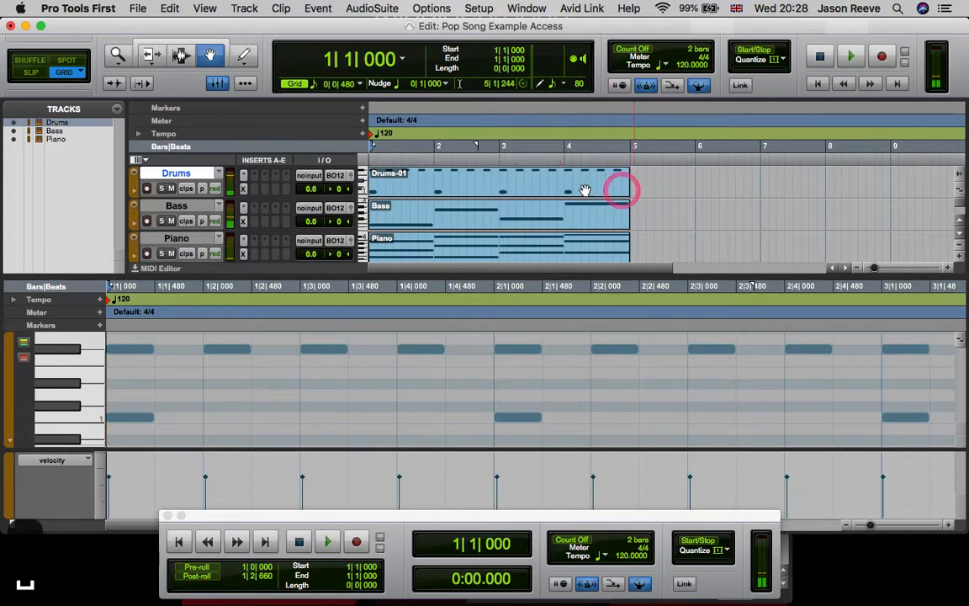
- Select the Drums, Bass and Piano clips in bars 1 to 4 and duplicate them into bars 5 to 8
click(557, 184)
shift+click(556, 217)
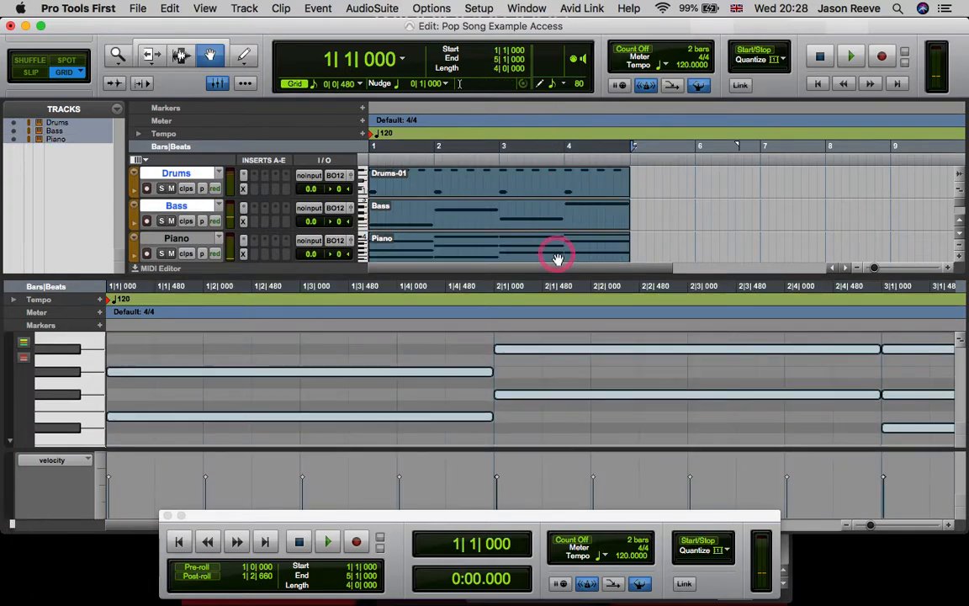
key(super+d)
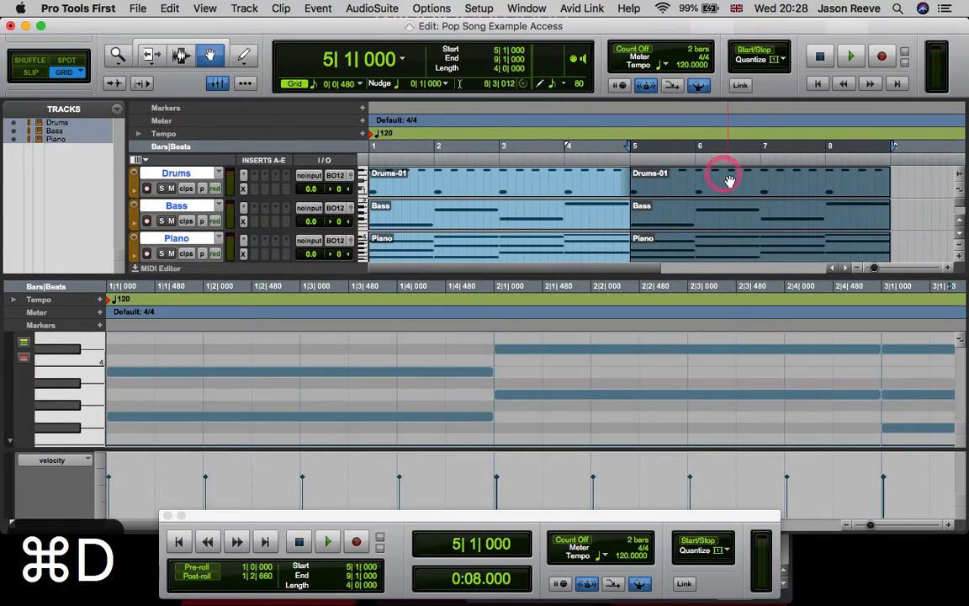
click(686, 187)
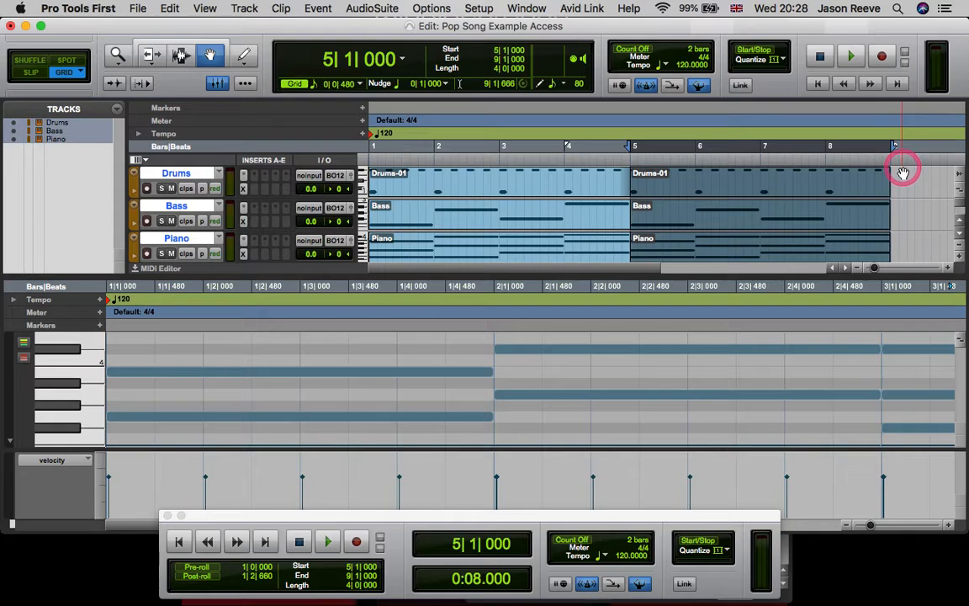
click(500, 179)
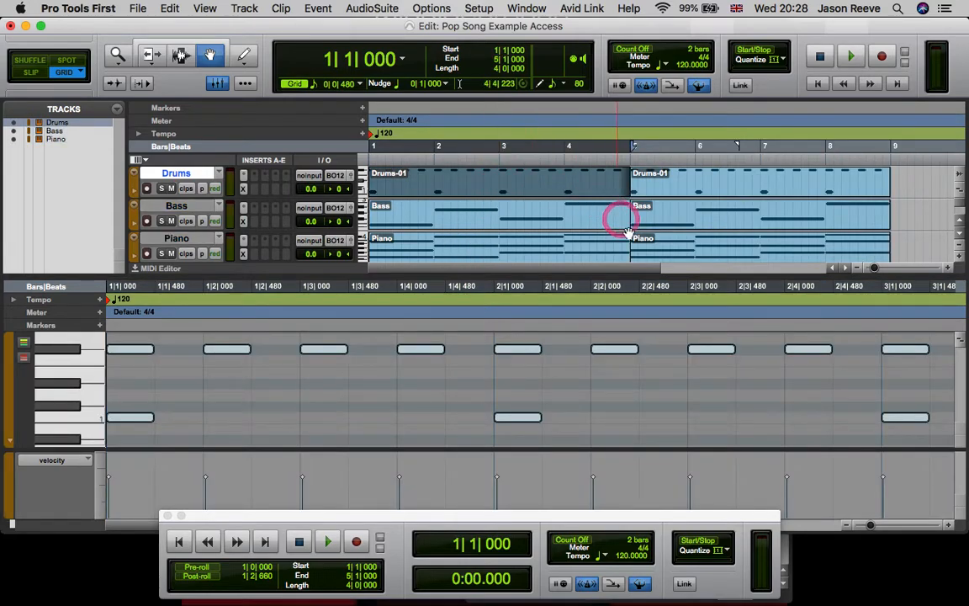
shift+click(660, 250)
shift+click(656, 217)
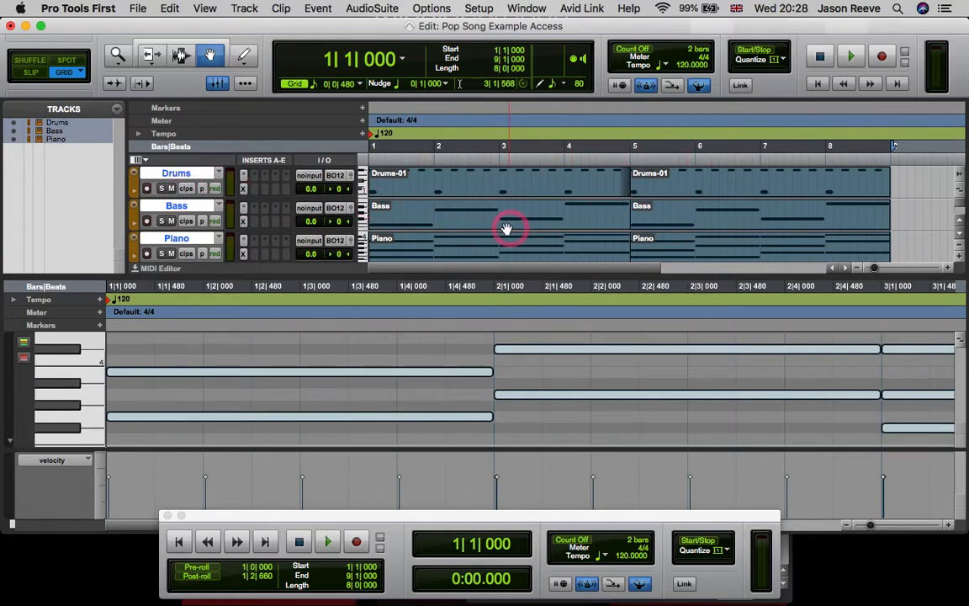
click(906, 211)
- Select all Drums, Bass and Piano clips in bars 1 to 8, recolour them red using Clips in Tracks, and deselect them
click(532, 184)
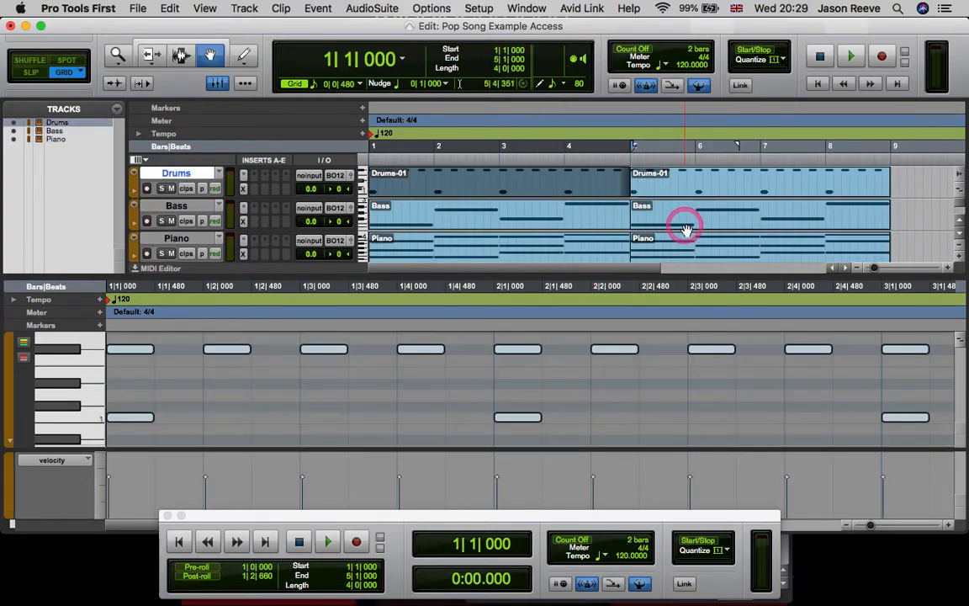
shift+click(691, 244)
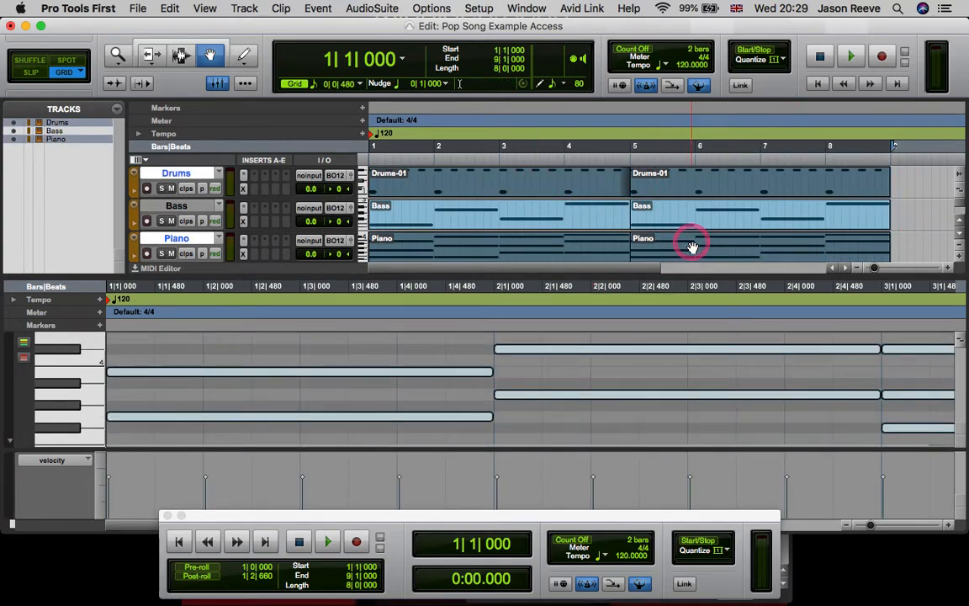
shift+click(648, 211)
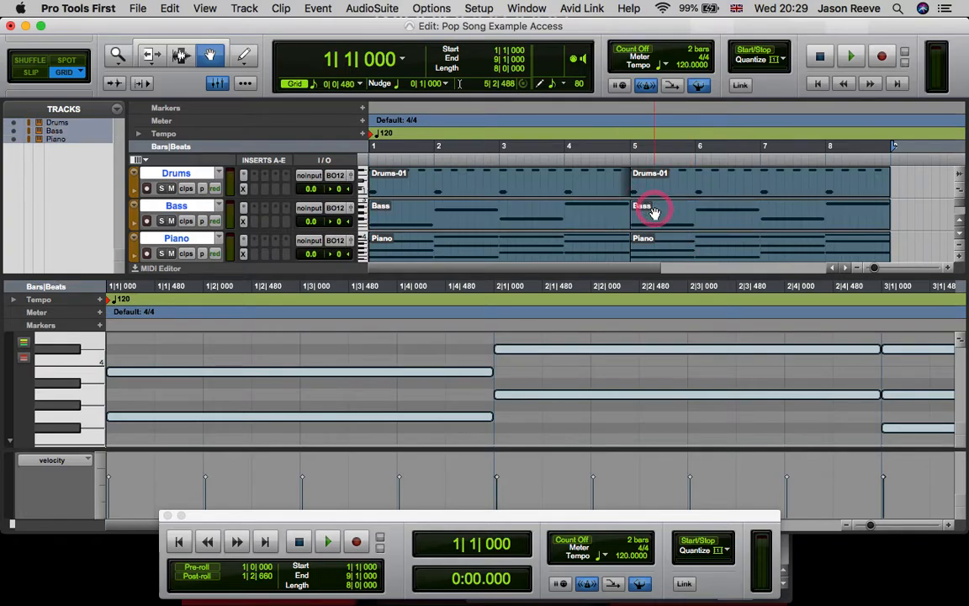
click(140, 175)
double_click(139, 182)
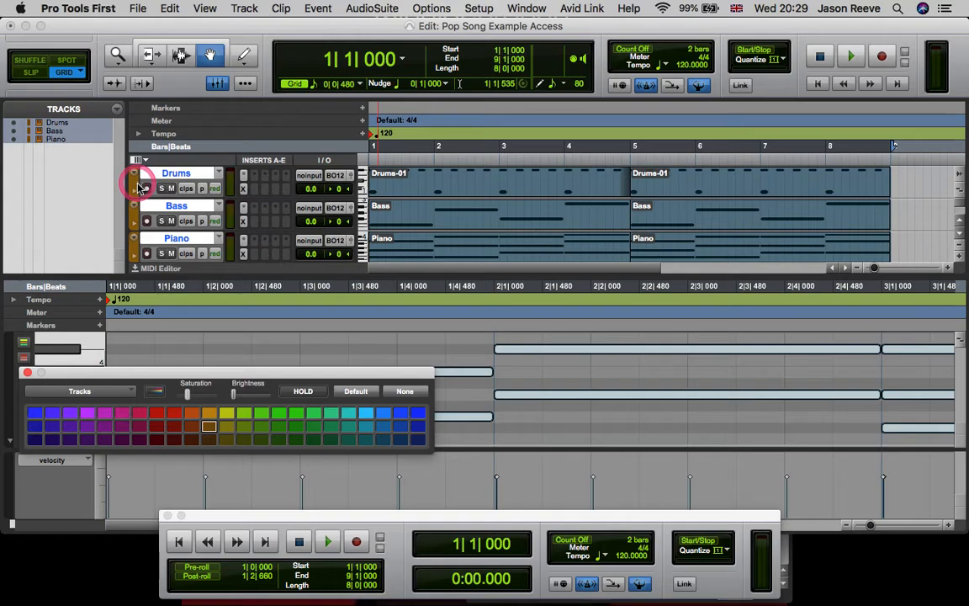
click(115, 392)
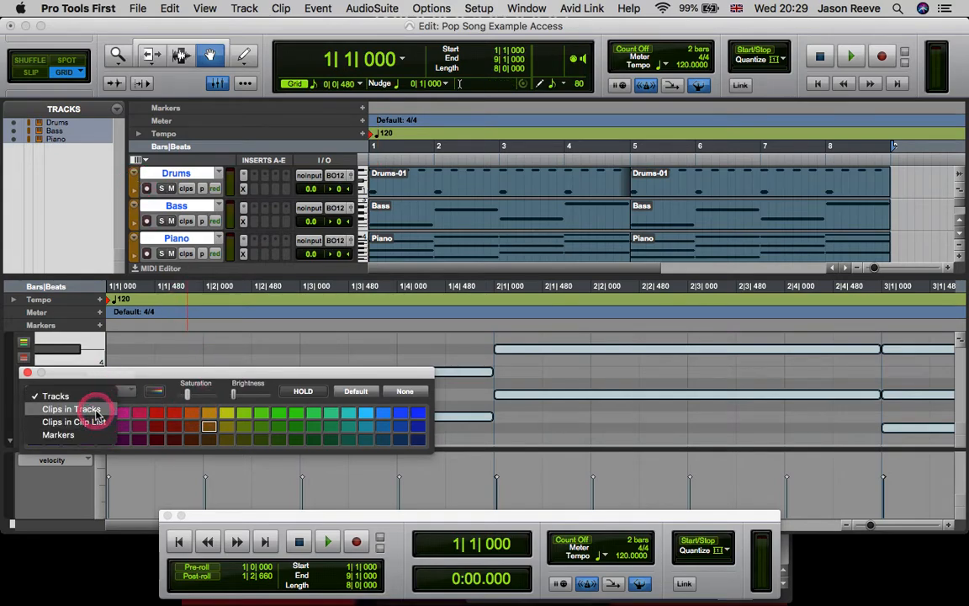
click(84, 410)
click(176, 423)
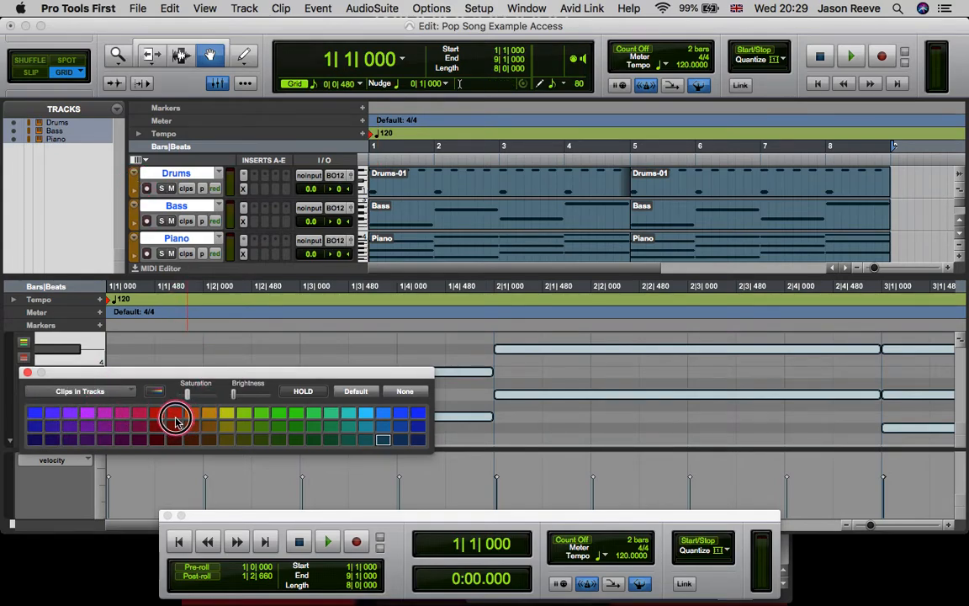
click(932, 218)
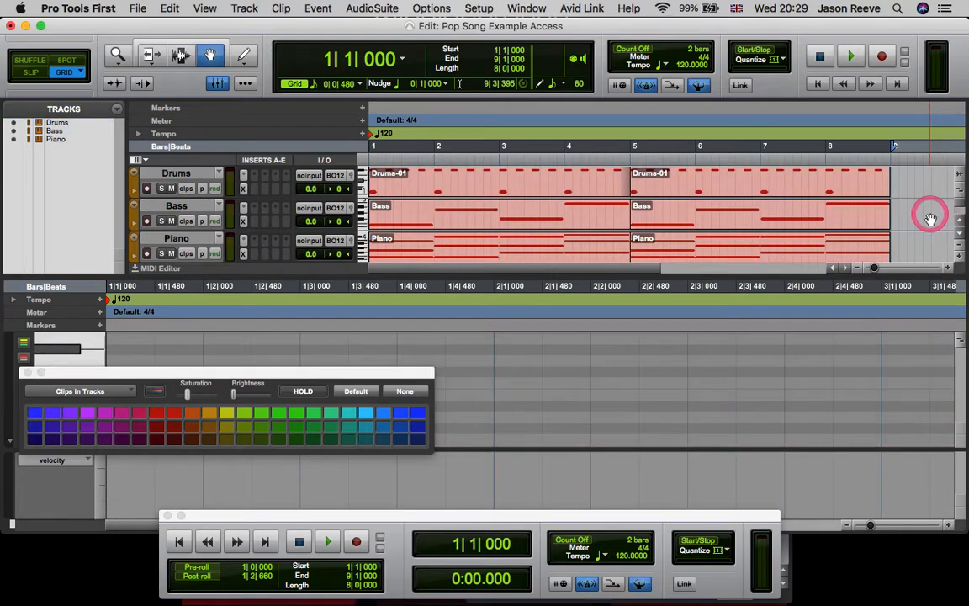
- Bring the empty bars from bar 9 onward into view and close the colour palette
click(746, 192)
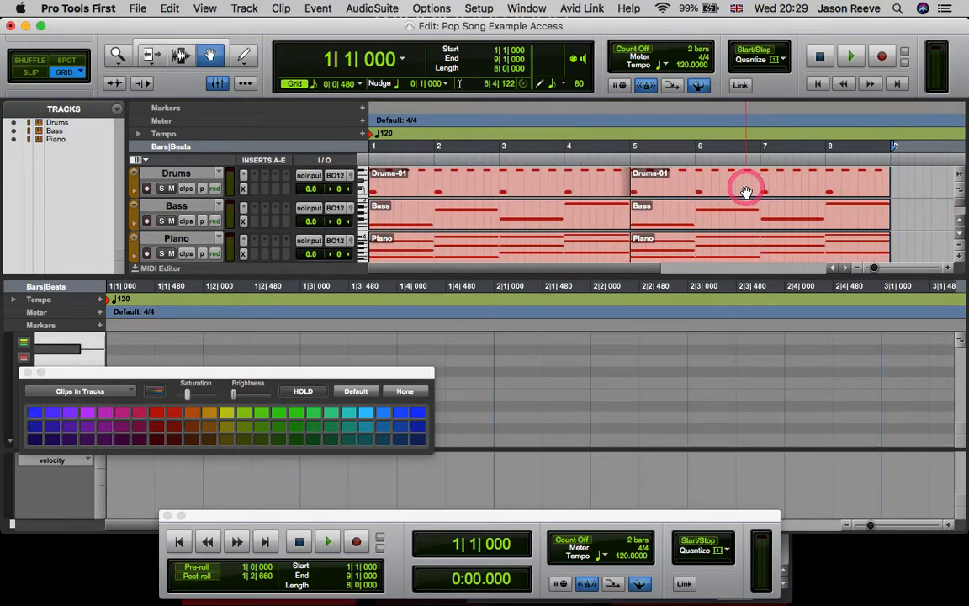
drag(627, 270, 734, 274)
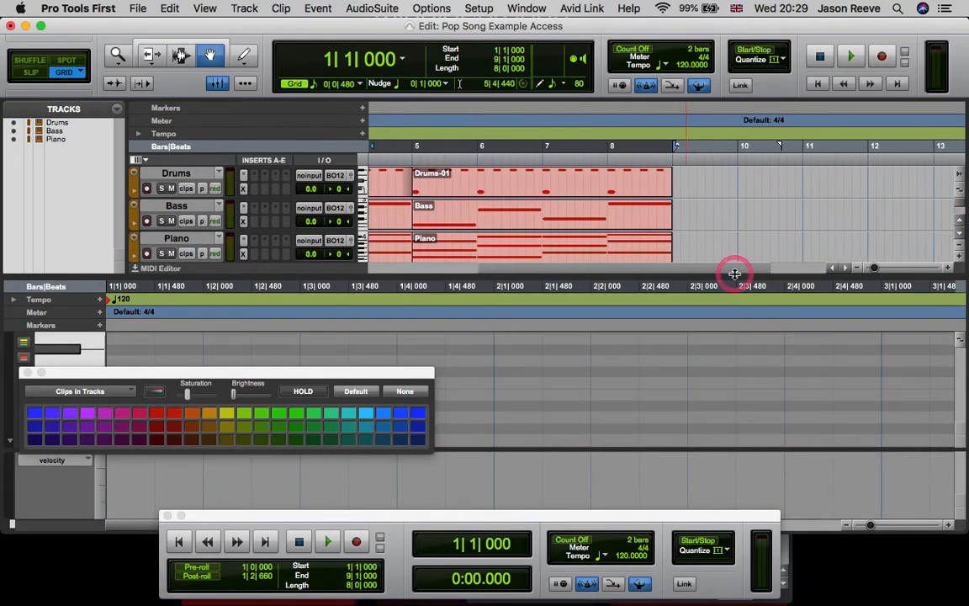
click(677, 150)
click(677, 185)
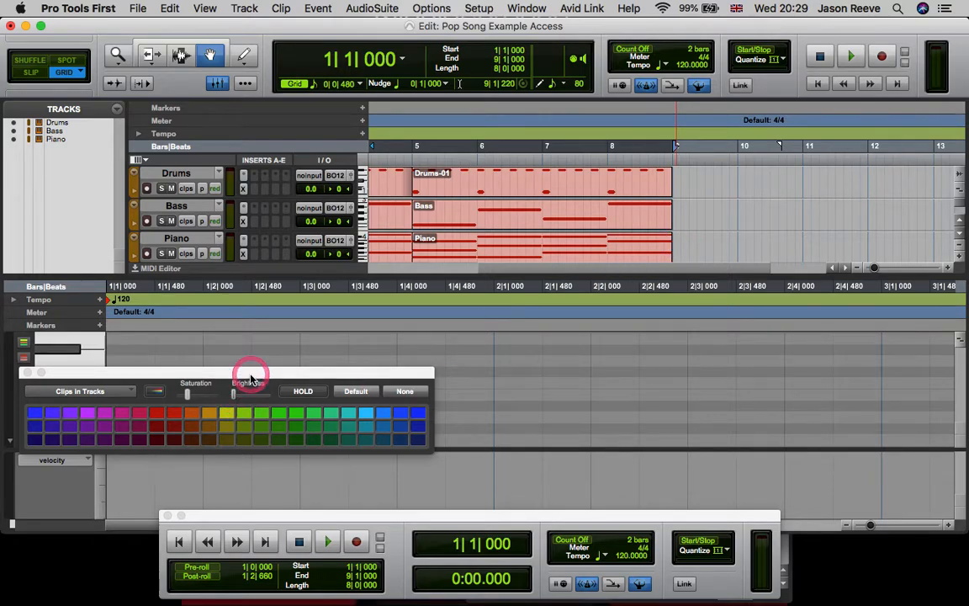
drag(249, 373, 394, 389)
click(171, 387)
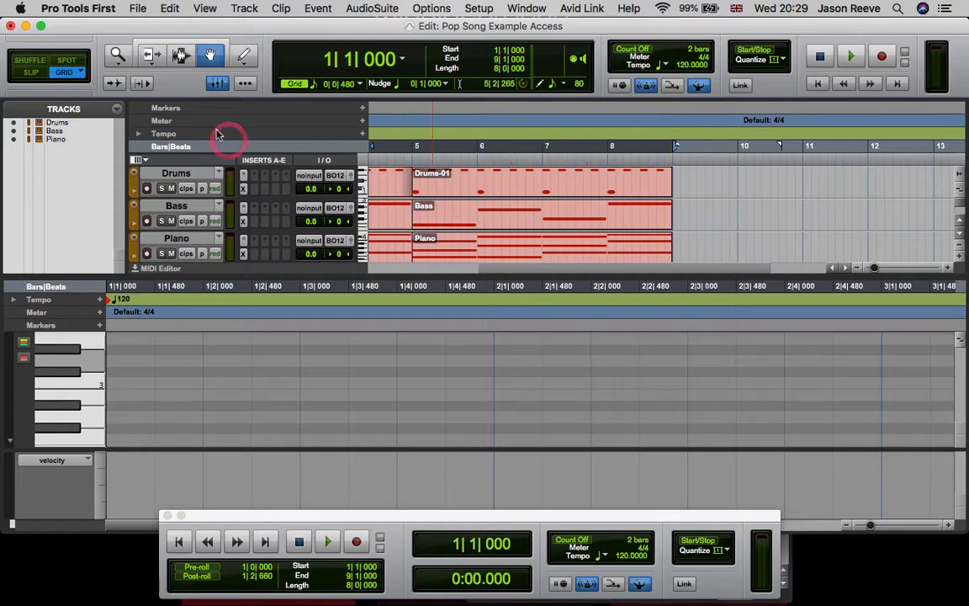
- Choose the Pencil tool, switch the Piano track to notes view and open it in the MIDI Editor
click(244, 55)
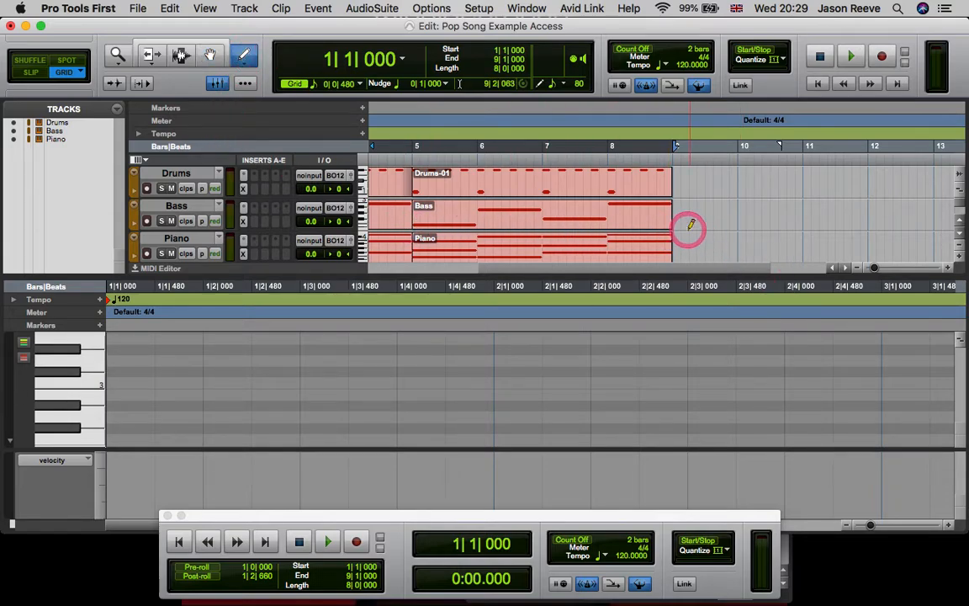
key(ctrl+minus)
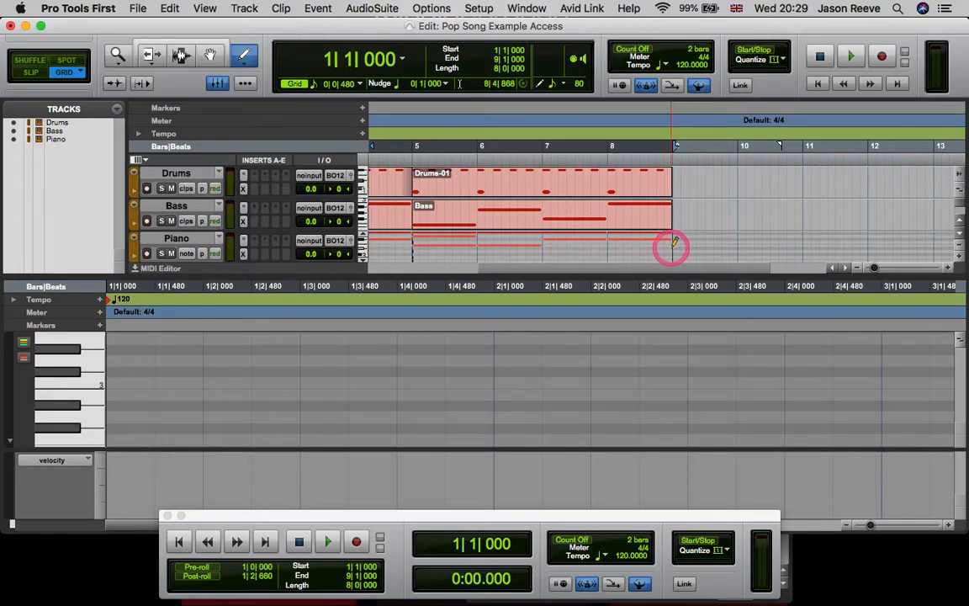
right_click(677, 244)
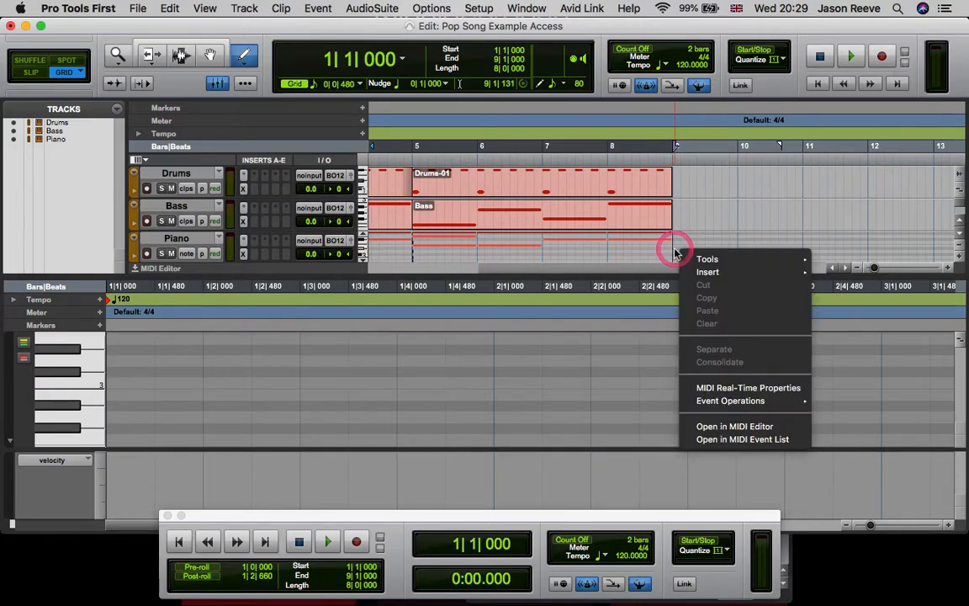
click(735, 426)
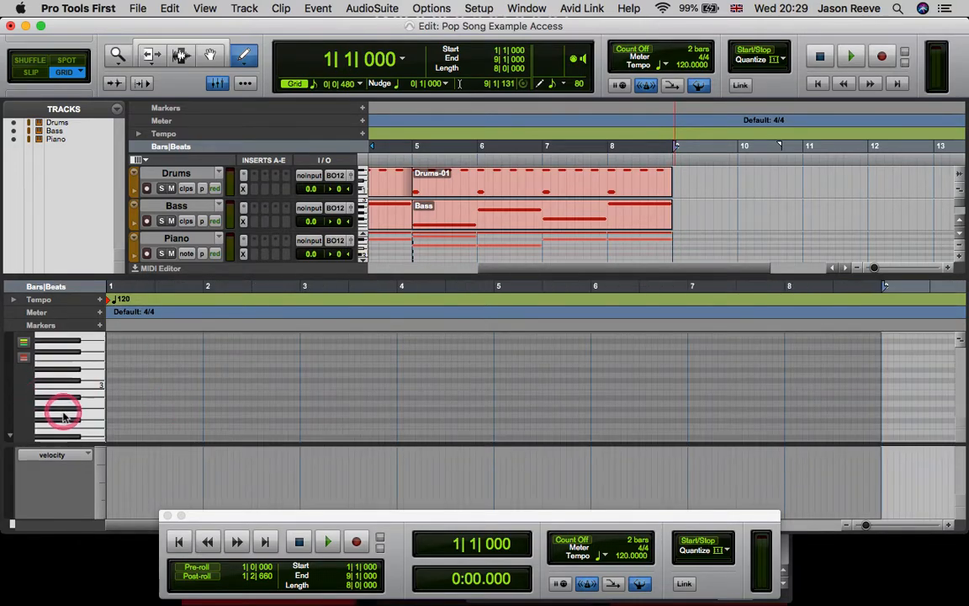
- Enlarge the MIDI Editor's note area and zoom in on bars 1 and 2 between C3 and C4
drag(119, 446, 119, 485)
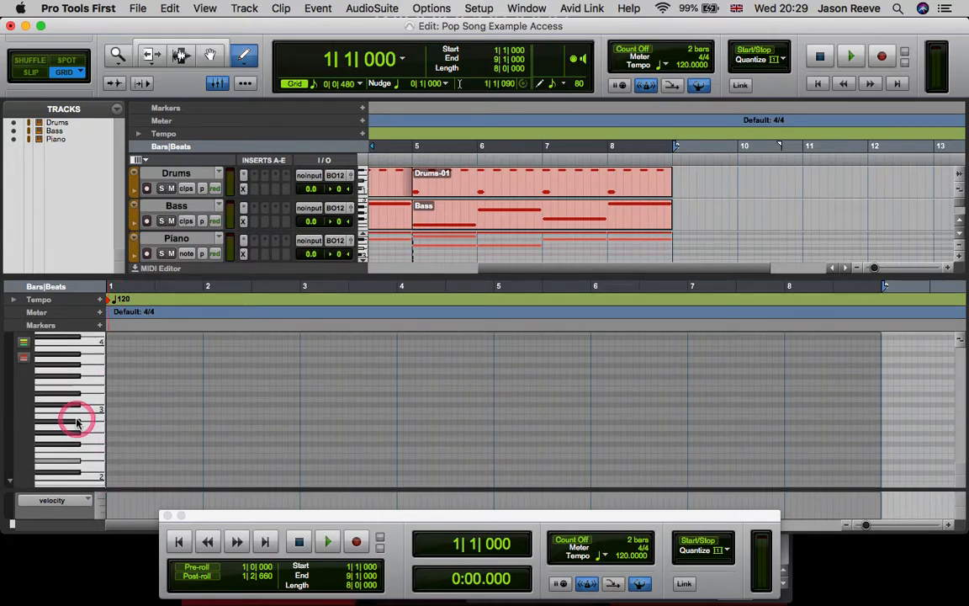
key(super+shift+bracketright)
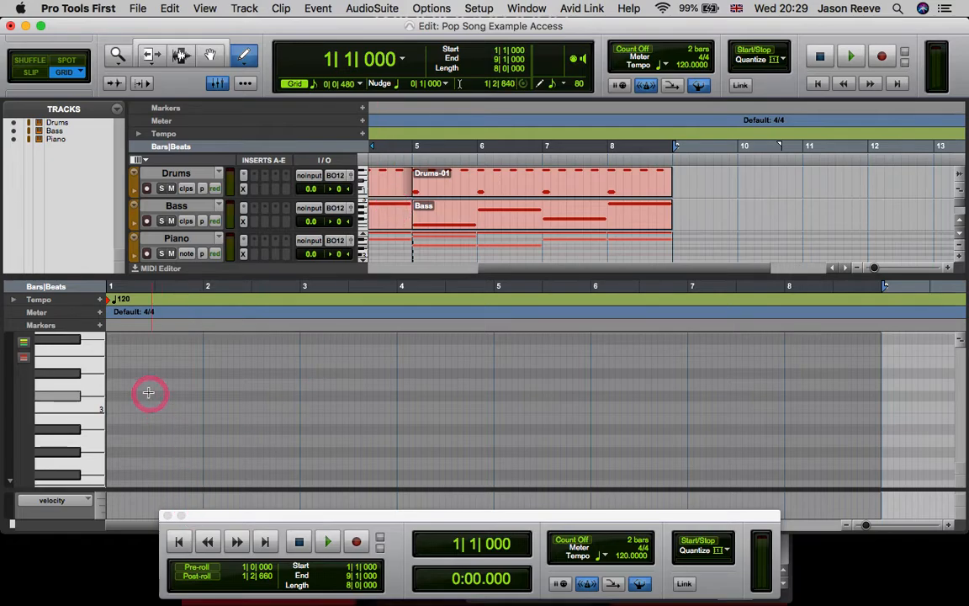
scroll(114, 371, up, 5)
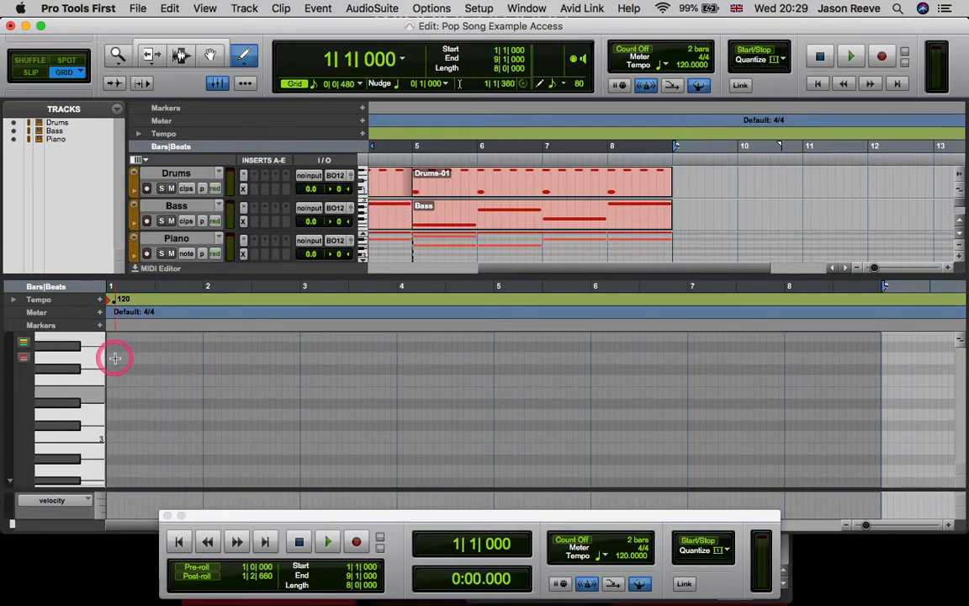
scroll(115, 370, up, 2)
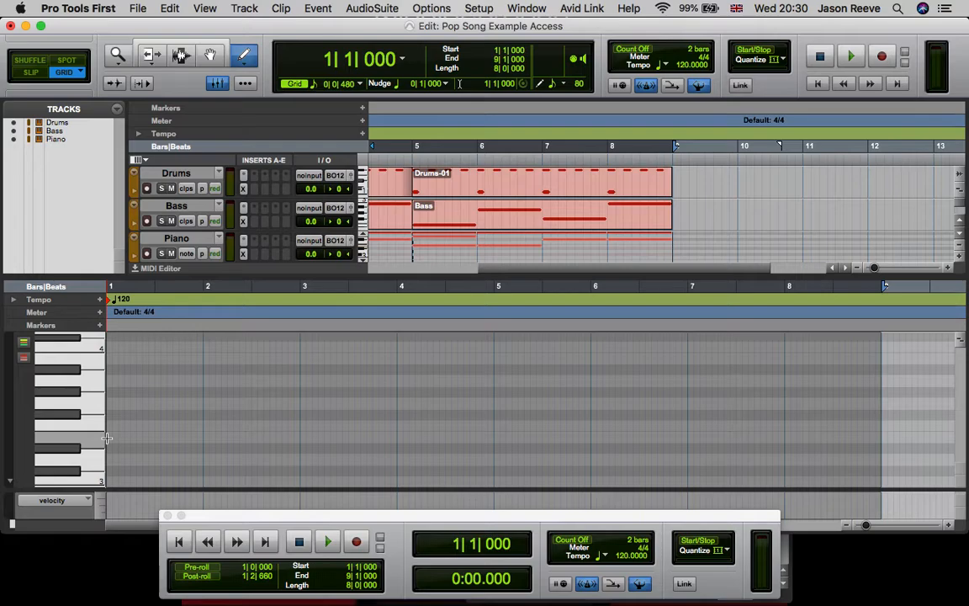
key(super+bracketright)
key(super+bracketright)
key(super+bracketright)
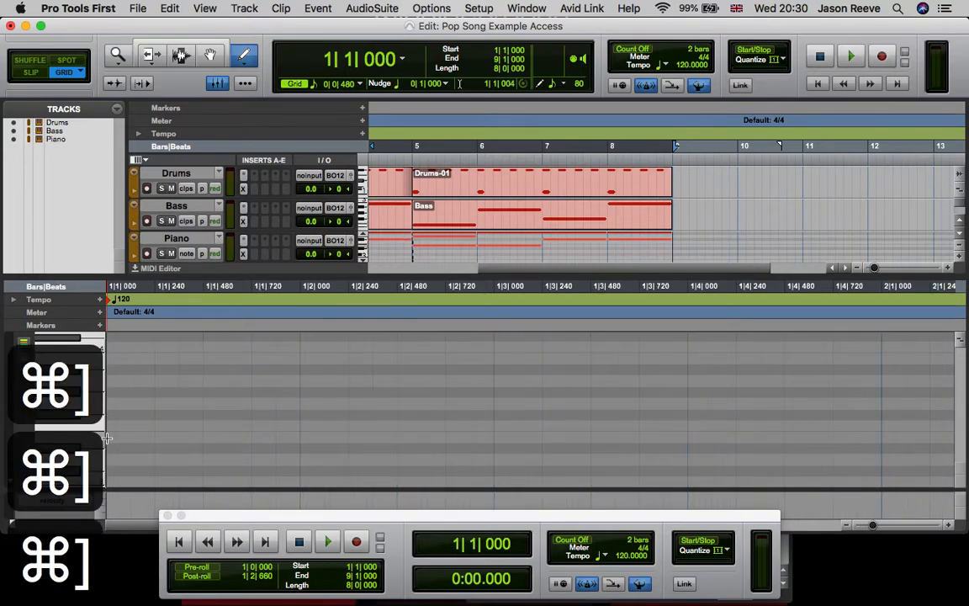
key(super+bracketleft)
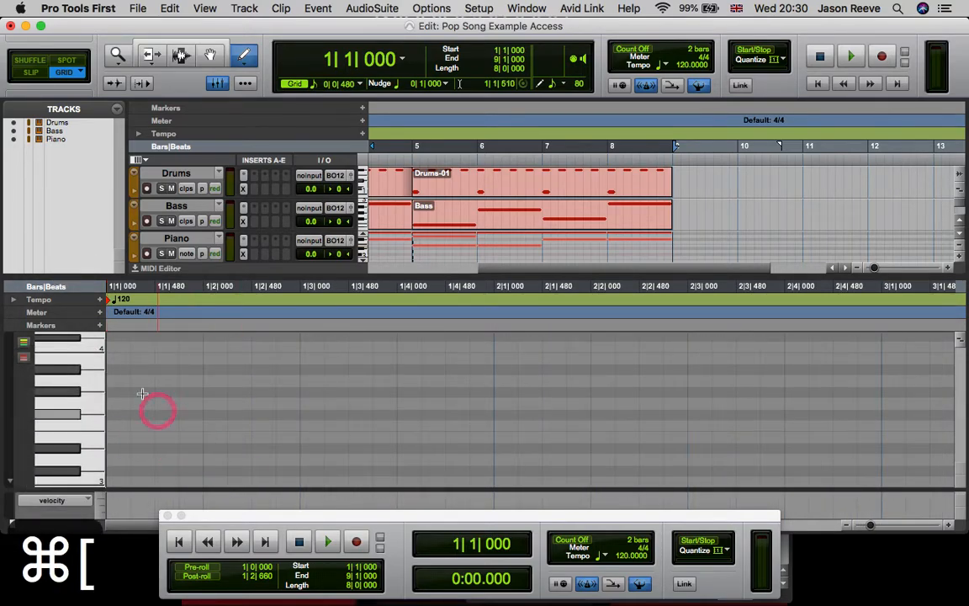
- Try to draw a note on E3 at the start of bar 1 in the MIDI Editor
click(110, 438)
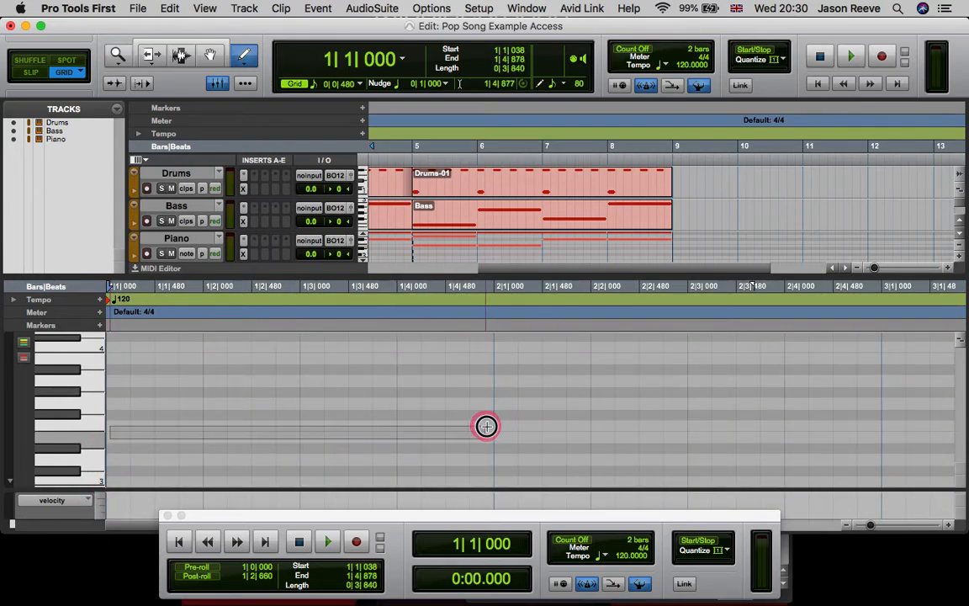
click(248, 54)
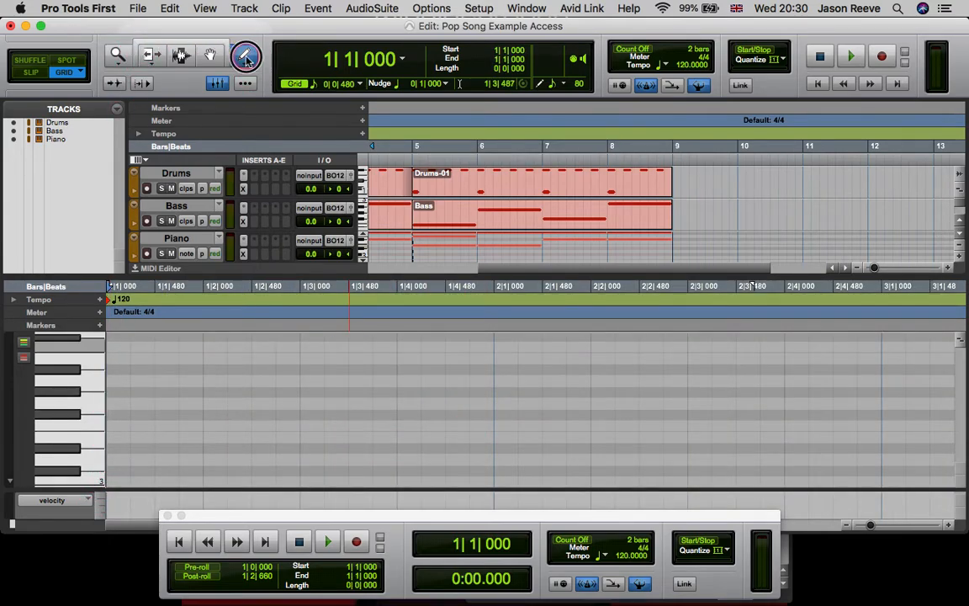
click(76, 366)
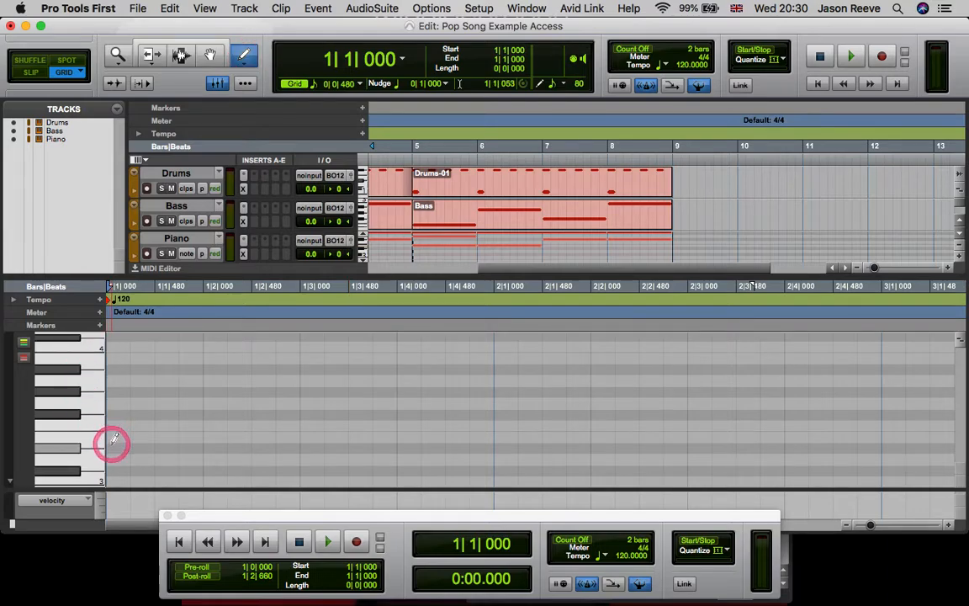
drag(115, 438, 115, 434)
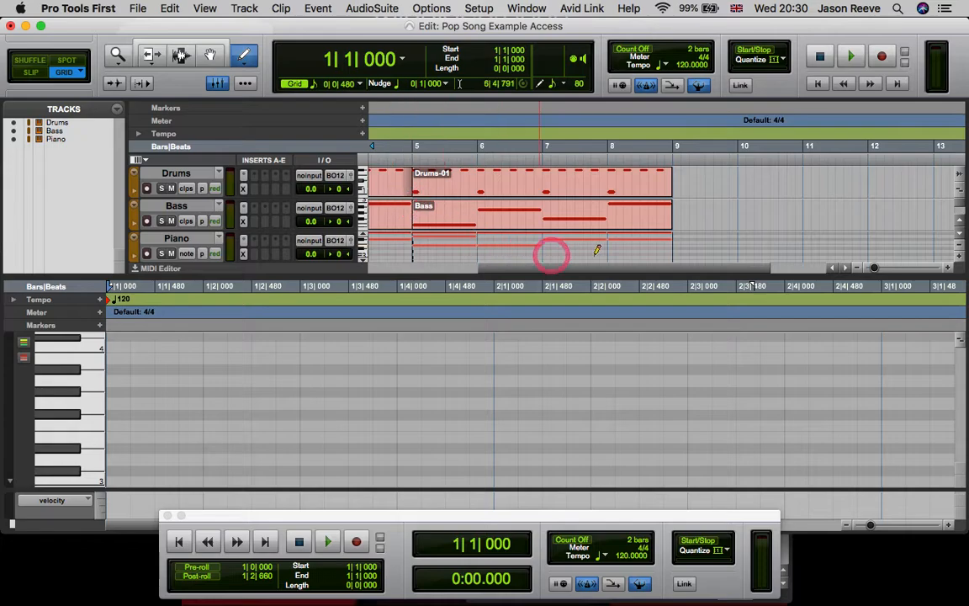
- Draw an E3 note on the Piano track in the MIDI Editor from 9|1|000 to 9|2|480
click(687, 246)
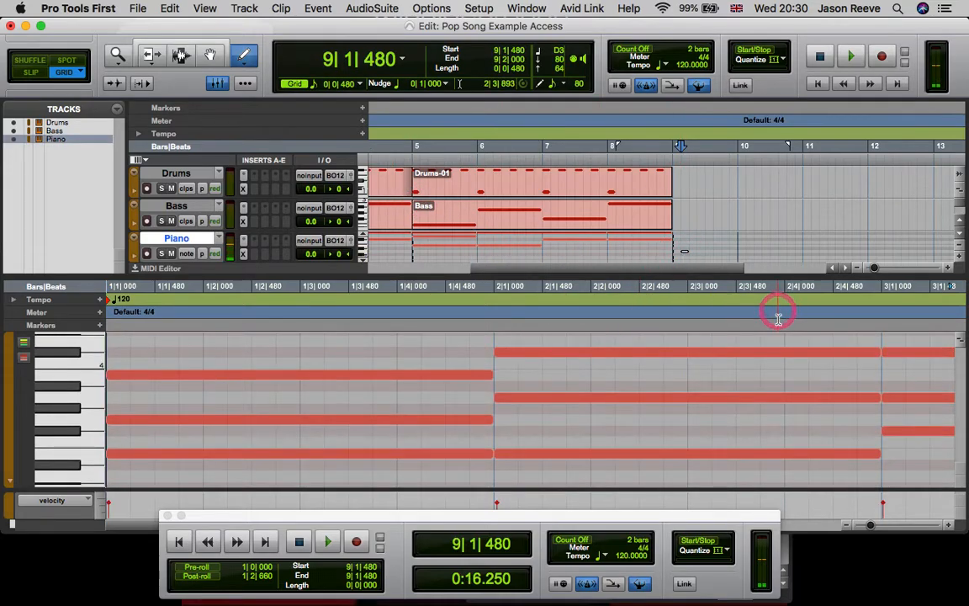
scroll(783, 383, right, 10)
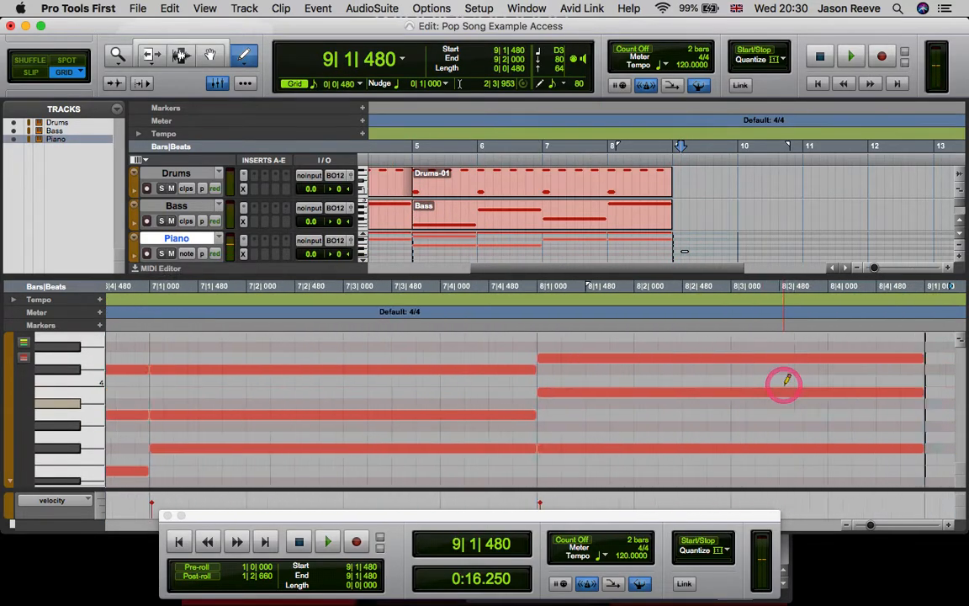
scroll(786, 381, right, 5)
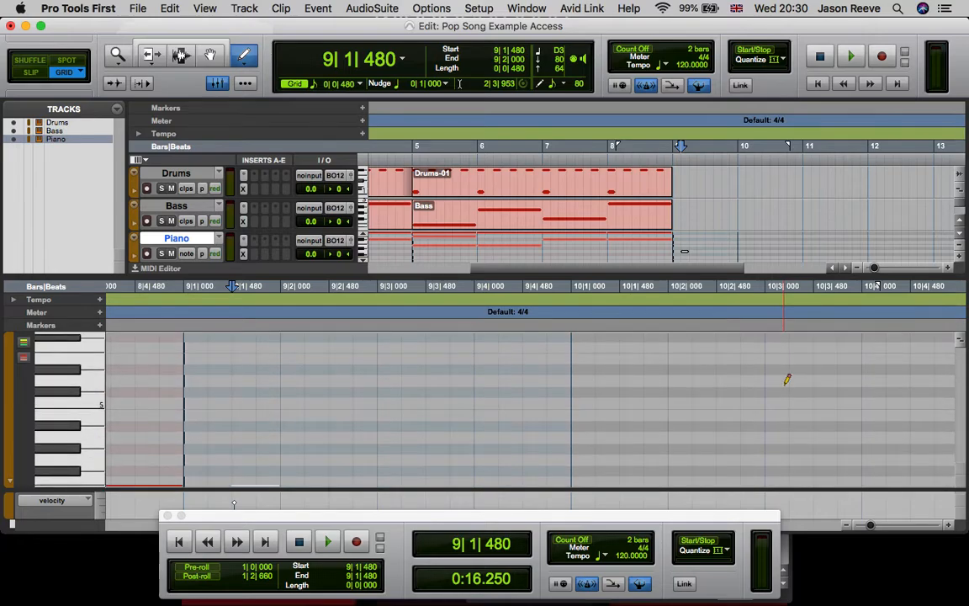
scroll(786, 380, down, 10)
drag(246, 434, 582, 434)
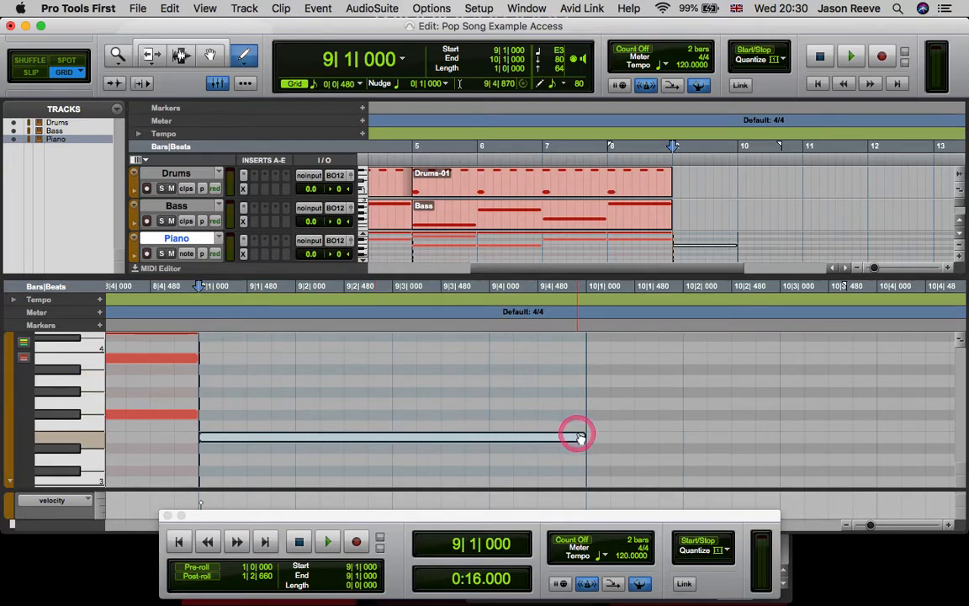
drag(578, 435, 330, 455)
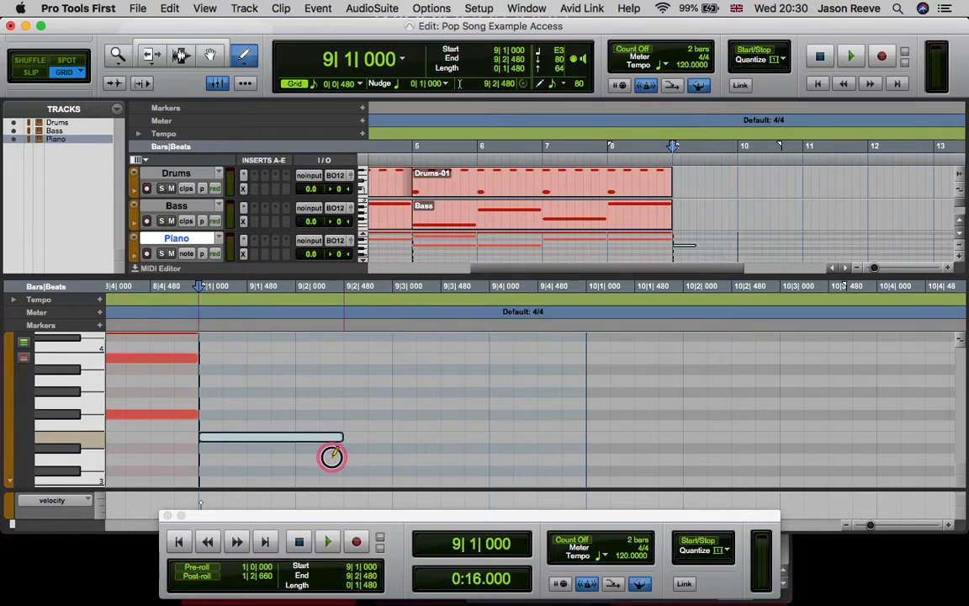
- Complete the E3–G3–B3 chord at 9|1|000 and repeat it at 9|2|480 for half a beat and at 9|3|000 for one beat
drag(204, 402, 341, 402)
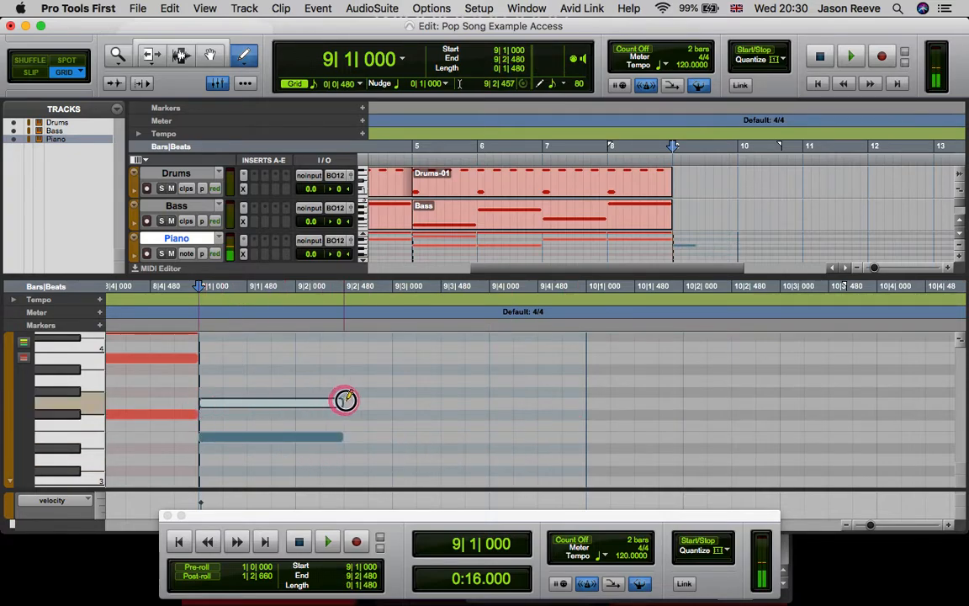
drag(212, 355, 390, 356)
drag(351, 402, 389, 406)
drag(355, 436, 486, 436)
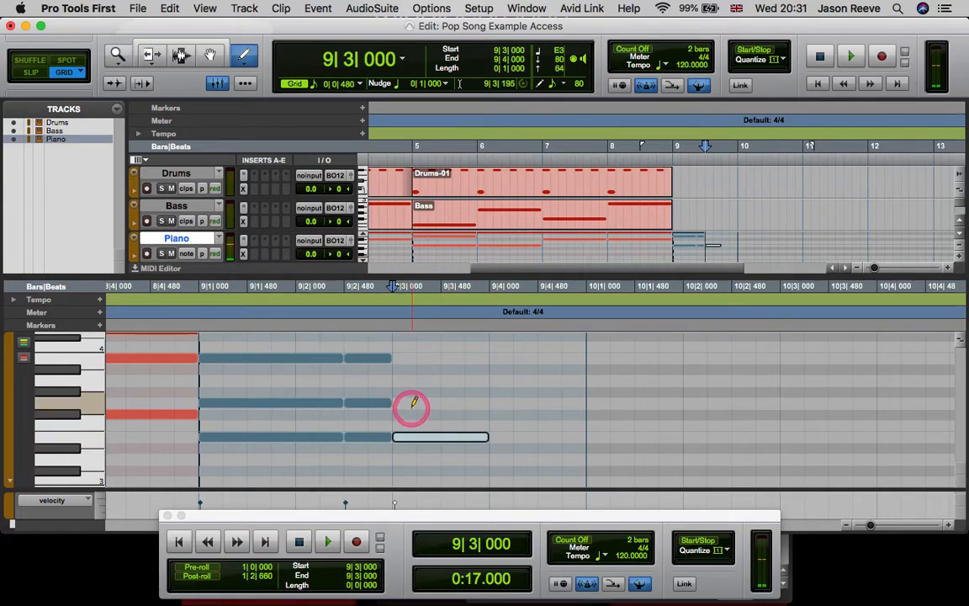
drag(410, 405, 486, 404)
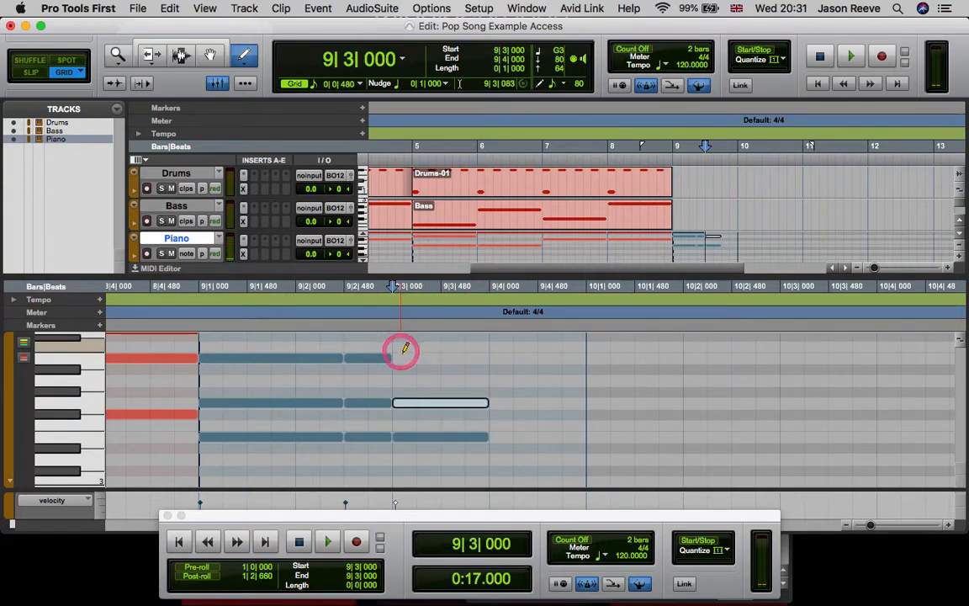
drag(403, 358, 484, 360)
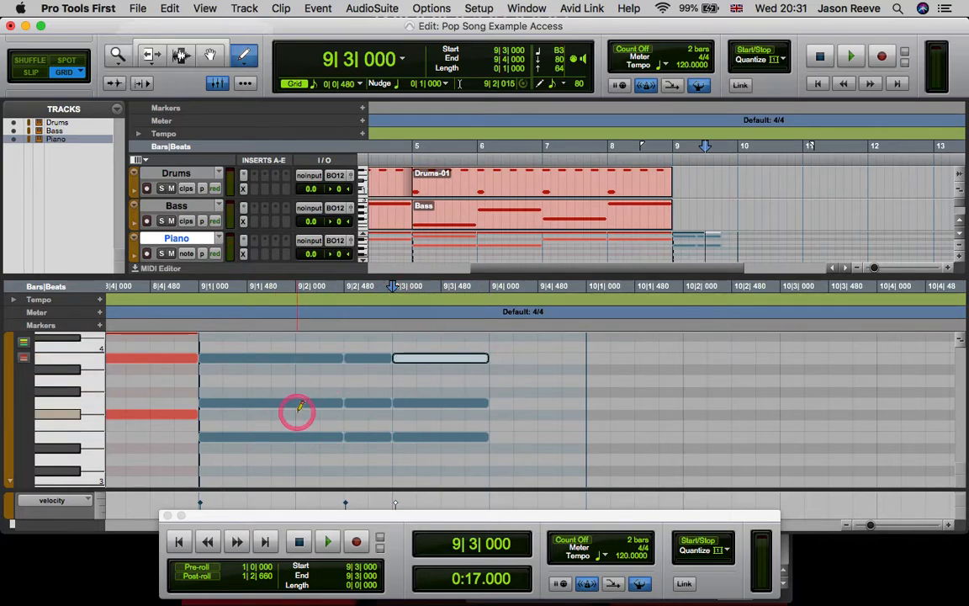
- Audition the E3, G3 and B3 notes of the bar 9 chords on the MIDI Editor's keyboard
click(87, 436)
click(89, 404)
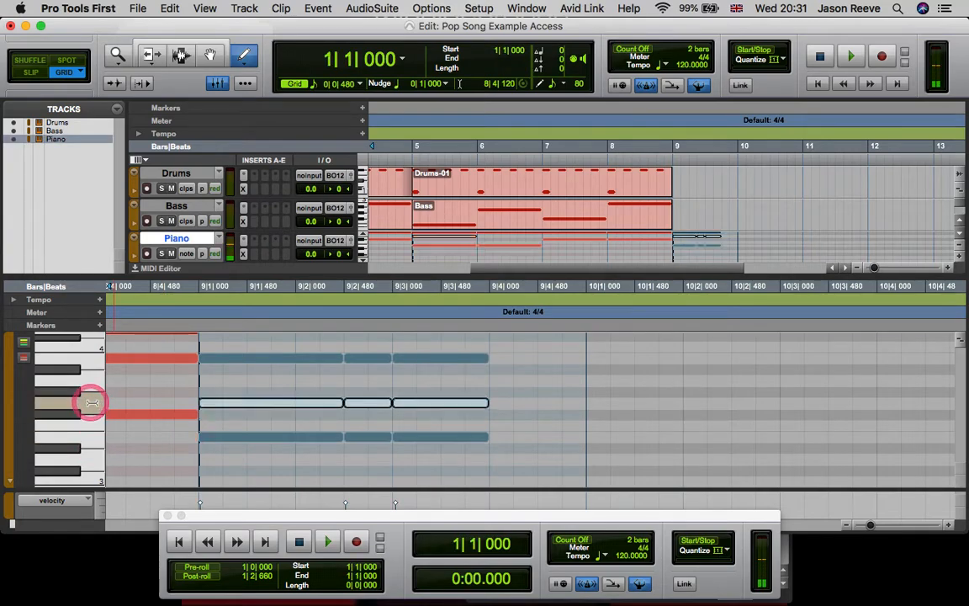
click(88, 360)
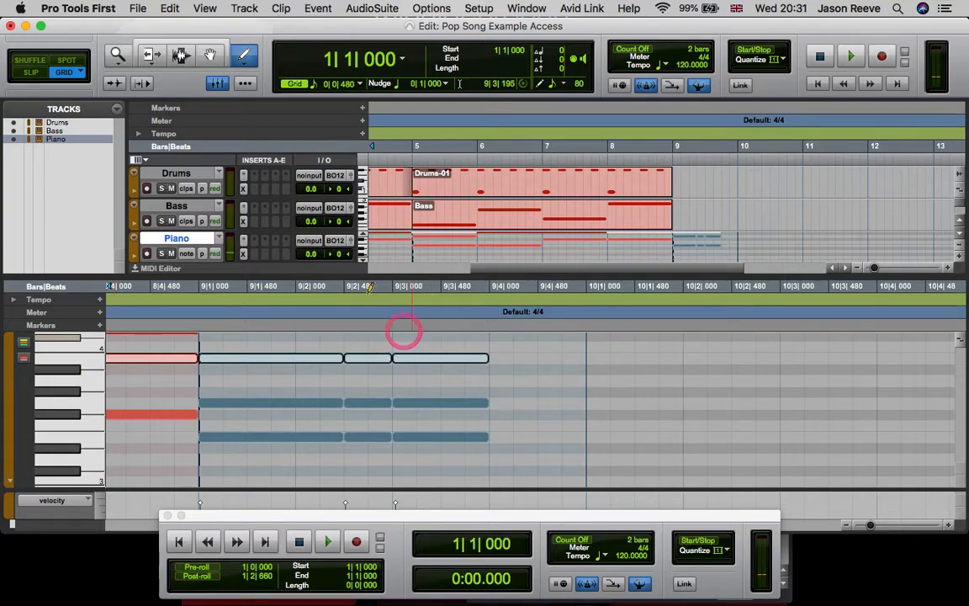
- Duplicate the bar 9 chords into bar 10 using the Grabber tool and transpose the copies up five semitones
click(212, 52)
drag(501, 467, 261, 349)
key(super+d)
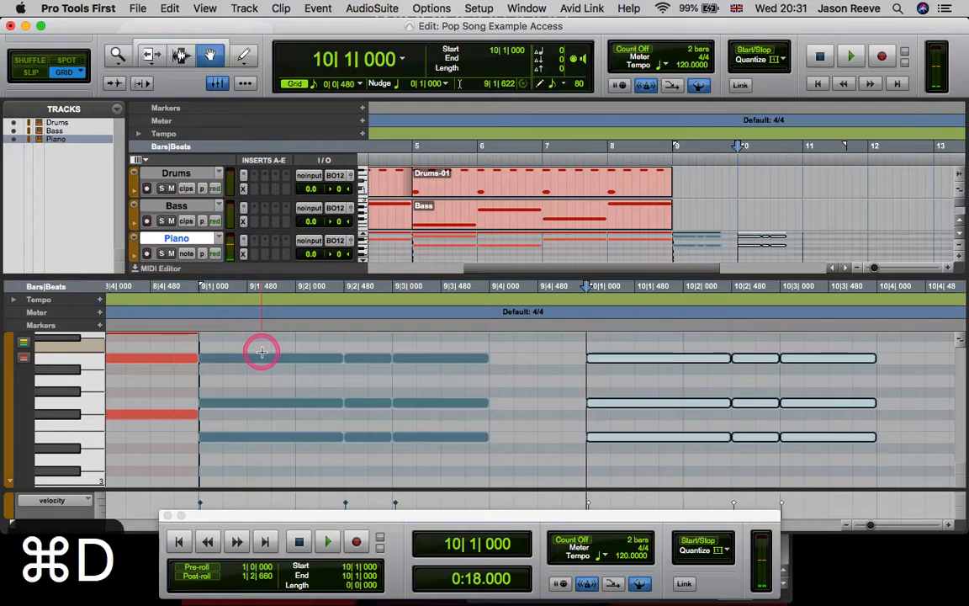
key(Up)
key(Up)
key(Up)
key(Up)
key(Up)
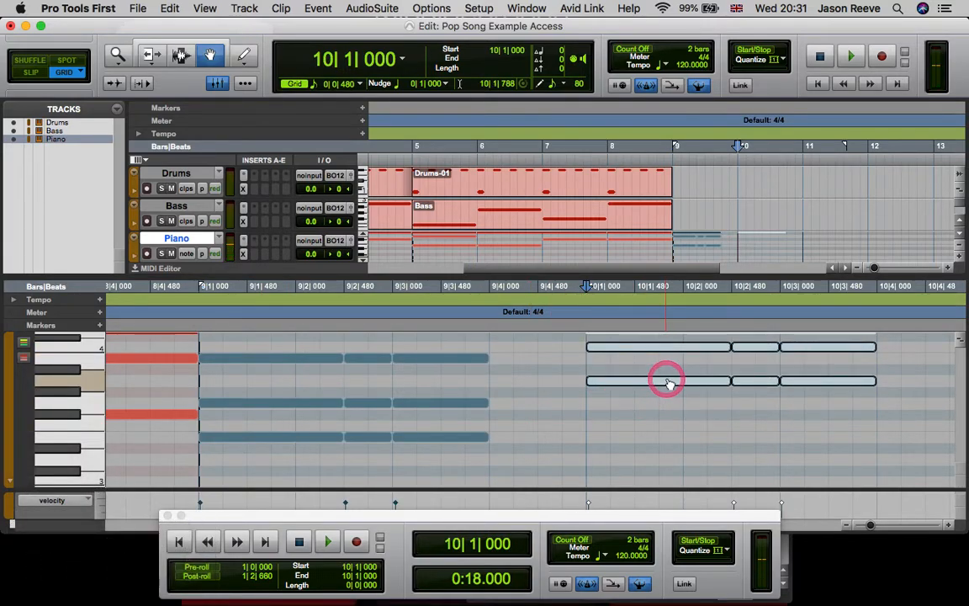
- Try raising only the middle notes of the bar 10 chords by one semitone
scroll(667, 383, up, 2)
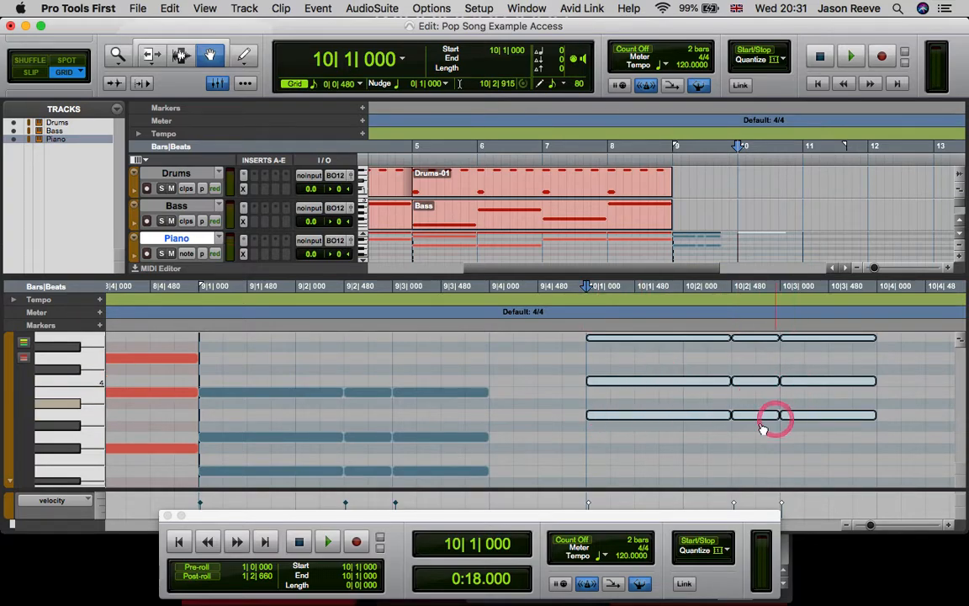
click(812, 393)
drag(812, 393, 677, 382)
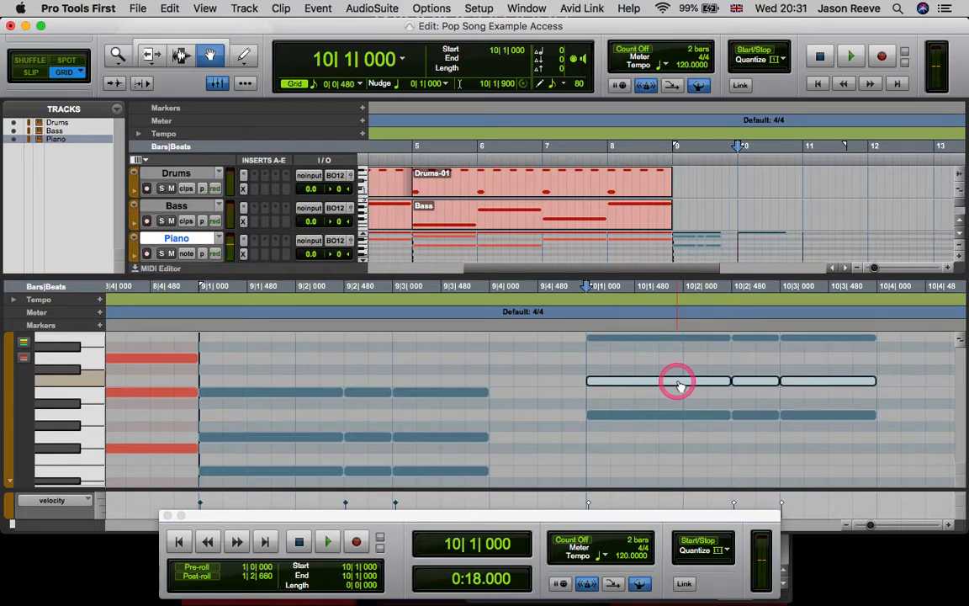
key(Up)
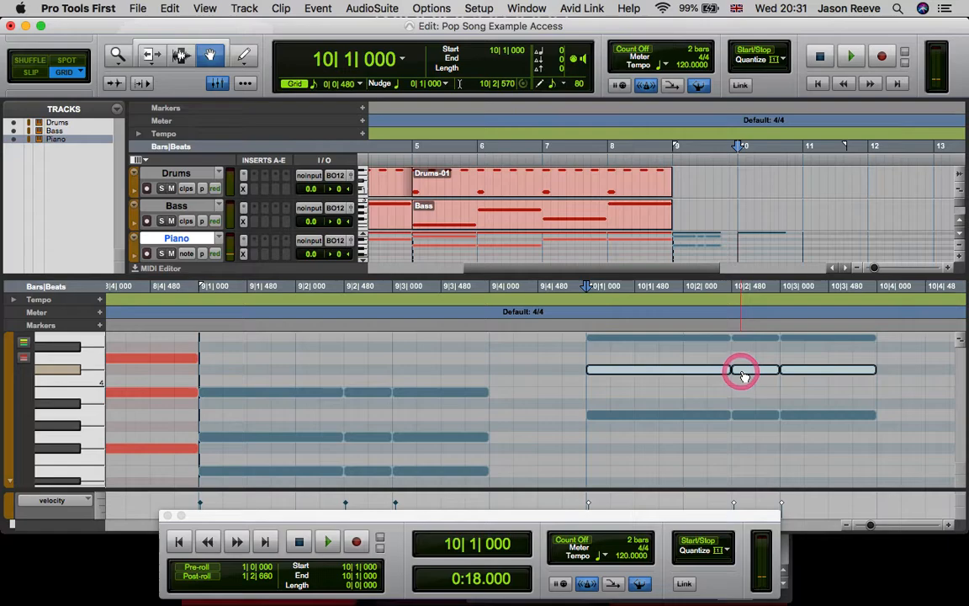
- Try lowering the top notes of the bar 10 chords by an octave
drag(806, 319, 705, 339)
key(Down)
key(Down)
key(Down)
key(Down)
key(Down)
key(Down)
key(Down)
key(Down)
key(Down)
key(Down)
key(Down)
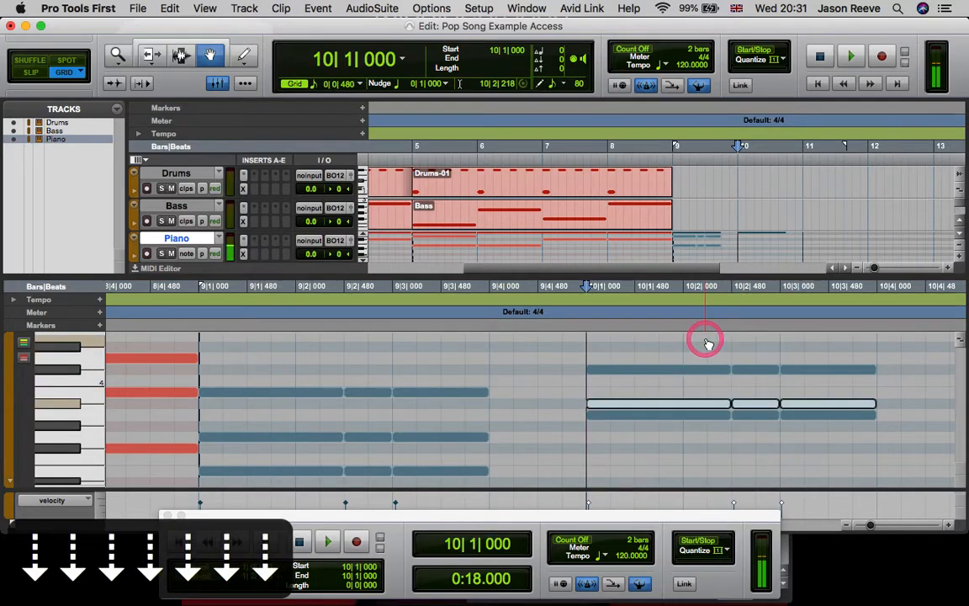
key(Down)
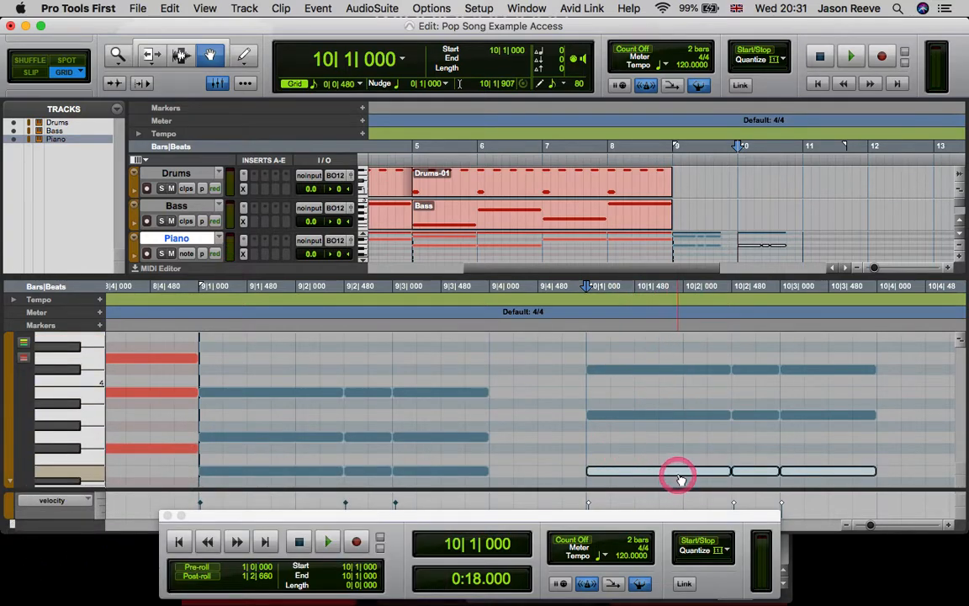
- Undo the octave drop and the semitone raise made to the bar 10 chords
scroll(678, 476, right, 10)
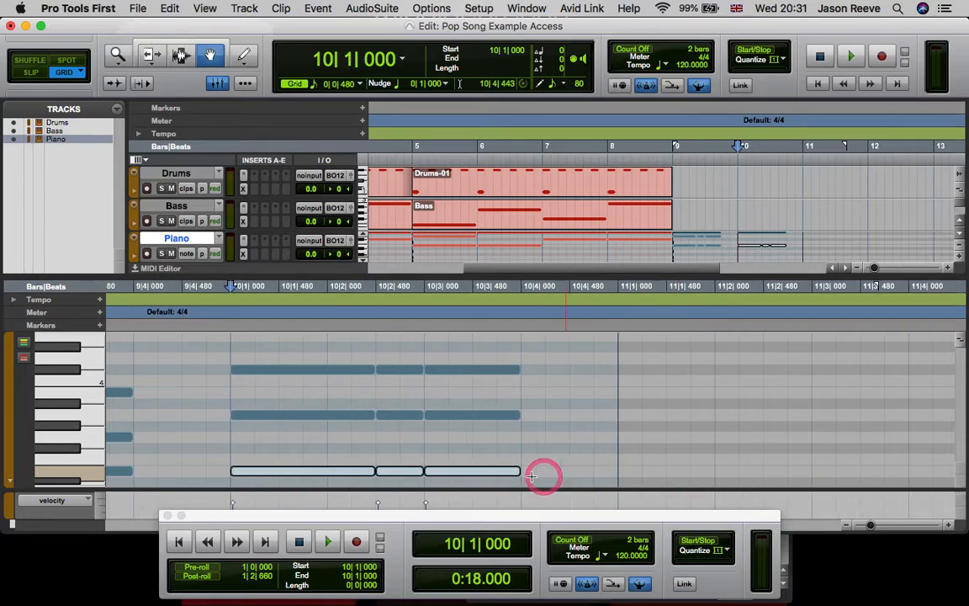
key(super+z)
key(super+z)
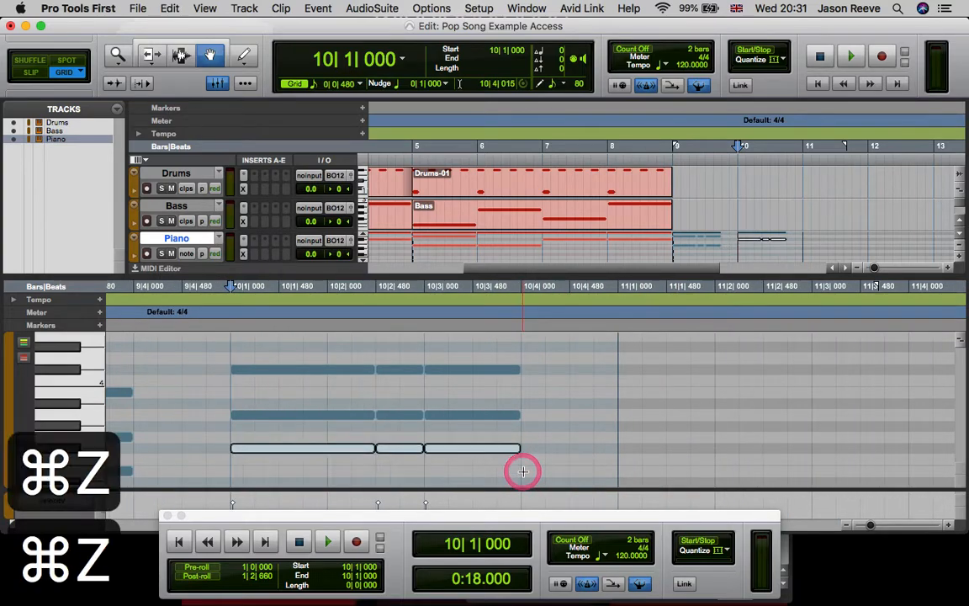
key(super+z)
key(super+z)
key(super+z)
key(super+z)
key(super+z)
key(super+z)
key(super+z)
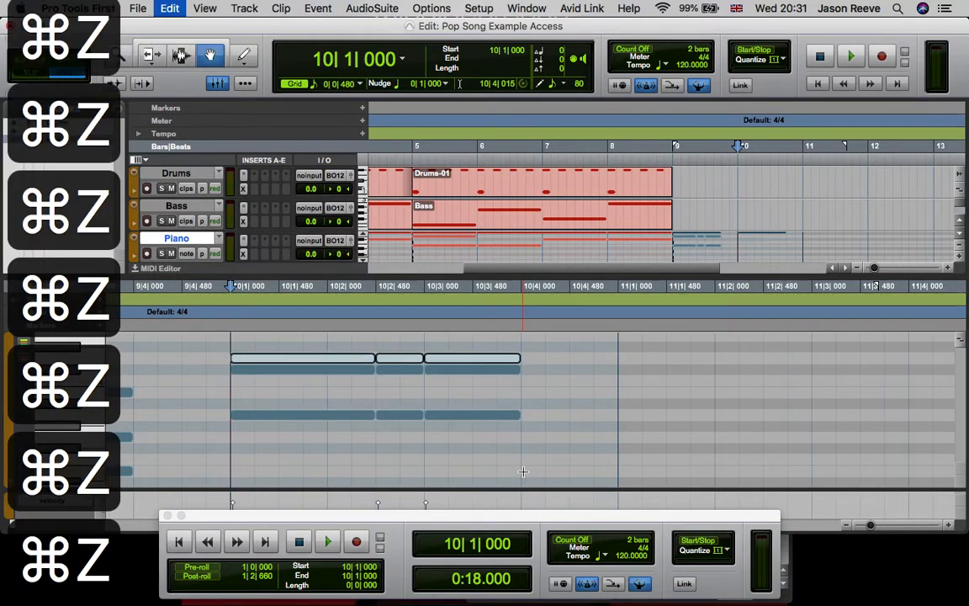
key(super+z)
key(super+z)
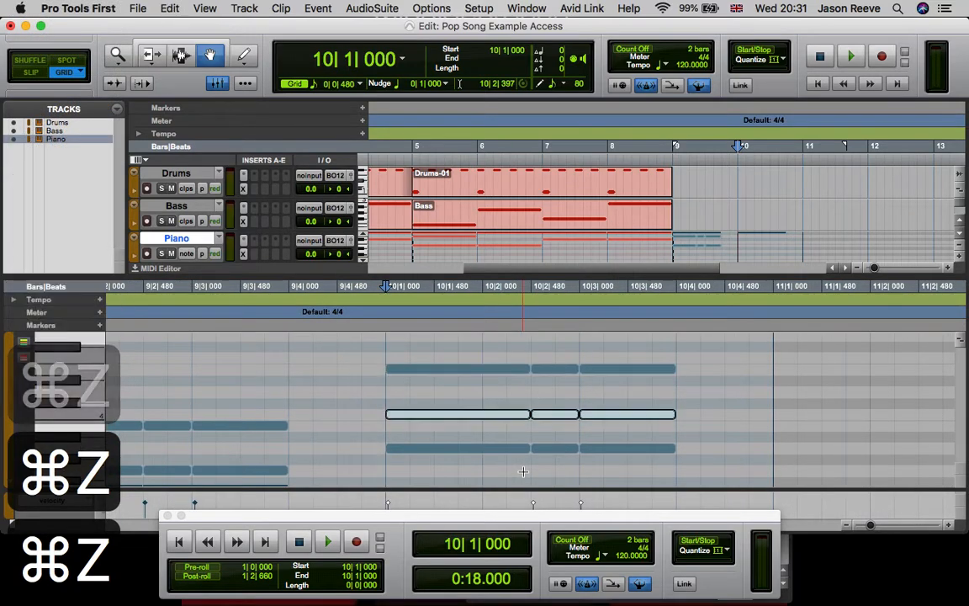
- Raise the middle notes of the bar 10 chords by one semitone to C#4
scroll(523, 471, left, 4)
click(523, 471)
scroll(523, 471, left, 3)
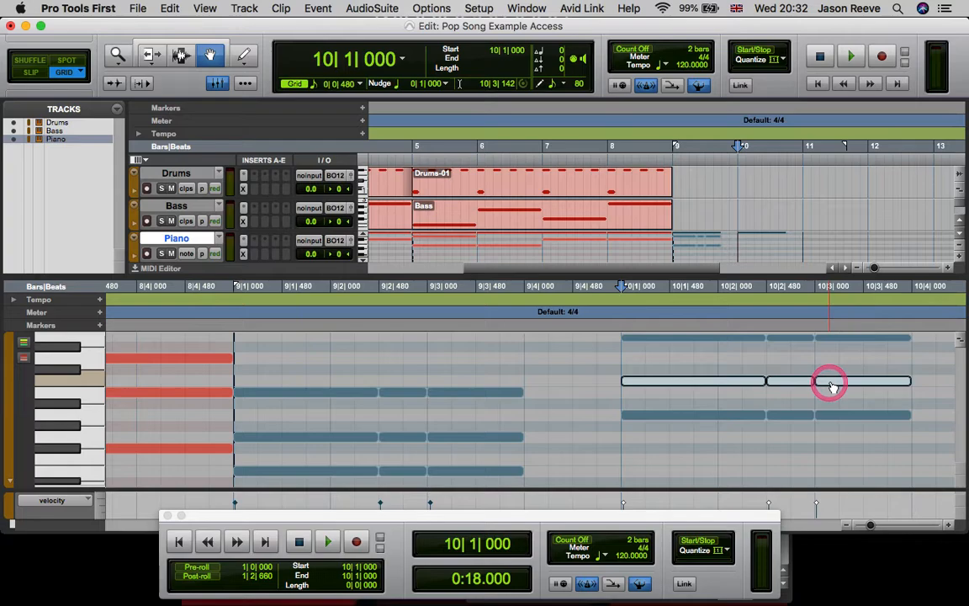
key(Up)
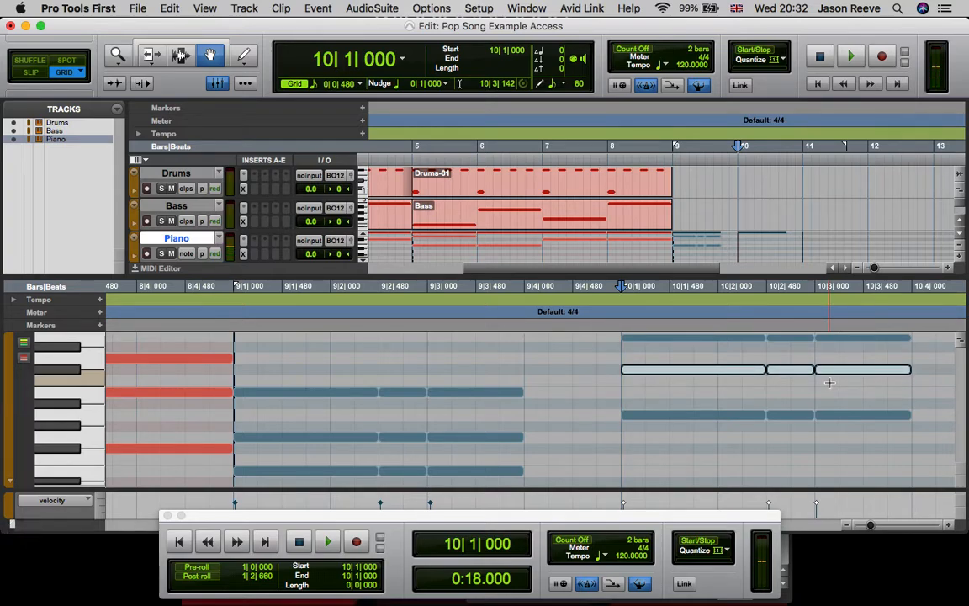
- Select all the bar 10 chords and duplicate them into bar 11
click(803, 409)
drag(850, 433, 653, 337)
scroll(624, 387, right, 8)
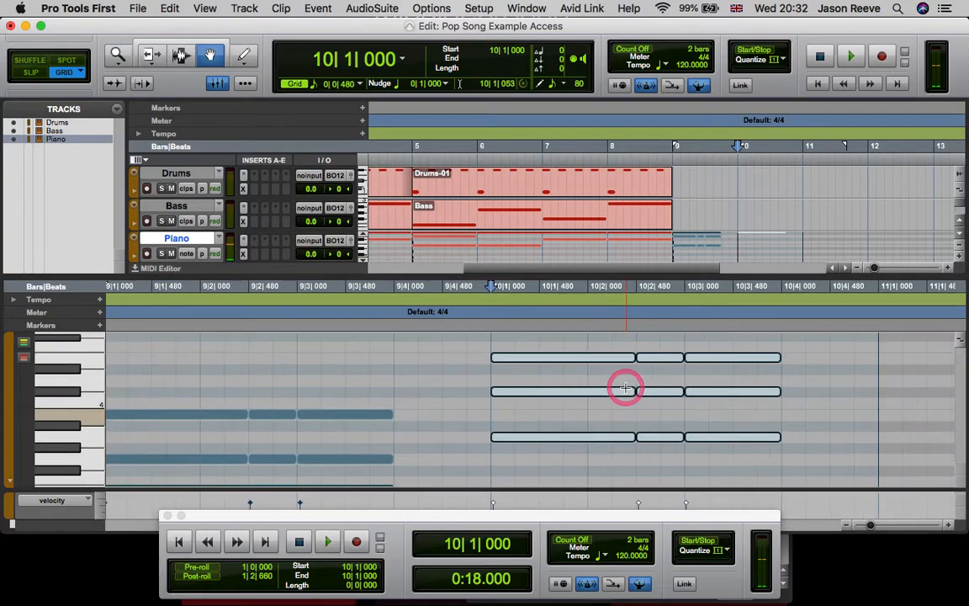
key(super+d)
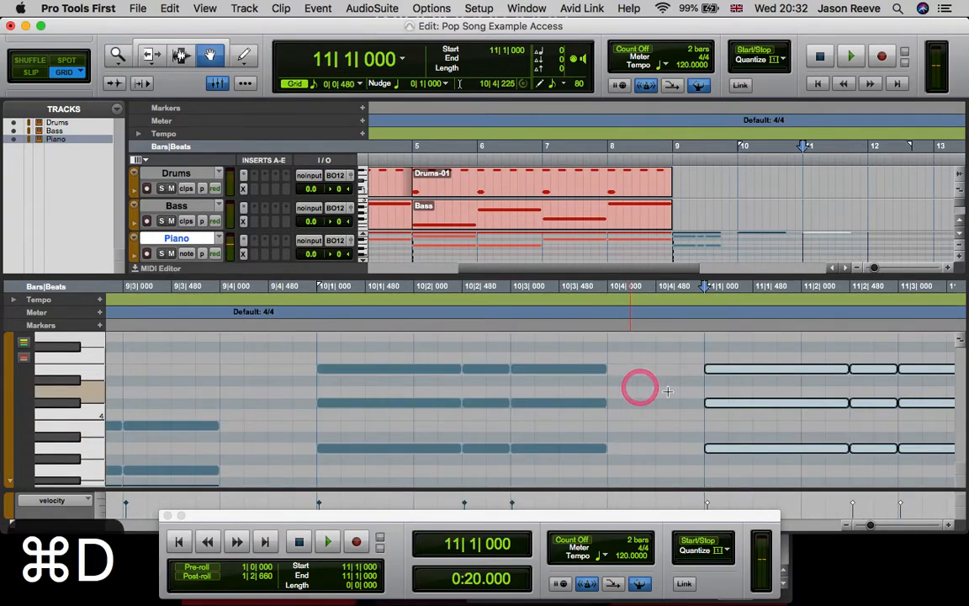
- Transpose the duplicated chords in bar 11 down three semitones so their lowest note is F#3
scroll(673, 395, right, 5)
scroll(731, 411, down, 2)
key(Down)
key(Down)
key(Down)
key(Down)
scroll(732, 414, right, 3)
scroll(735, 418, down, 1)
key(Up)
key(Down)
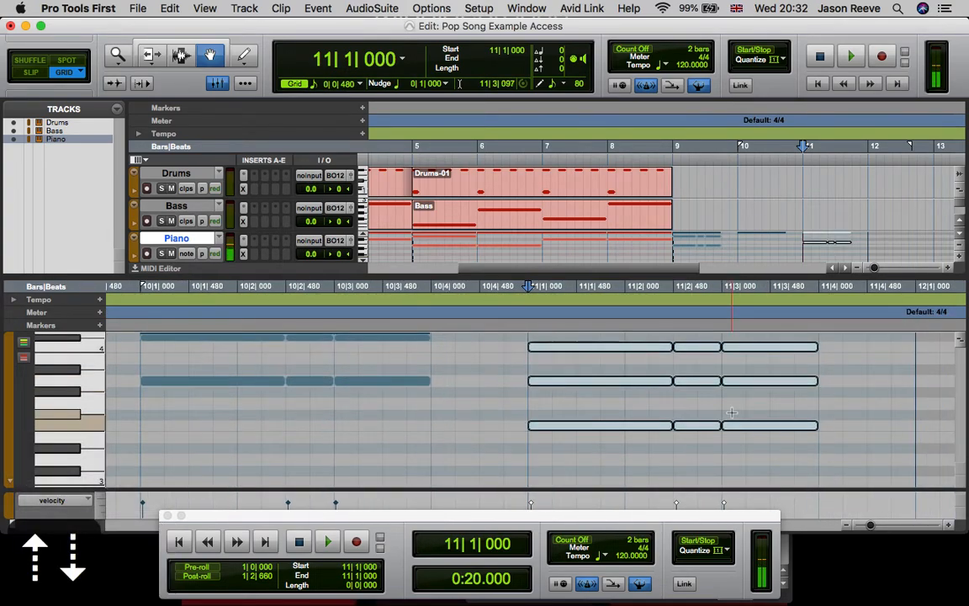
key(Up)
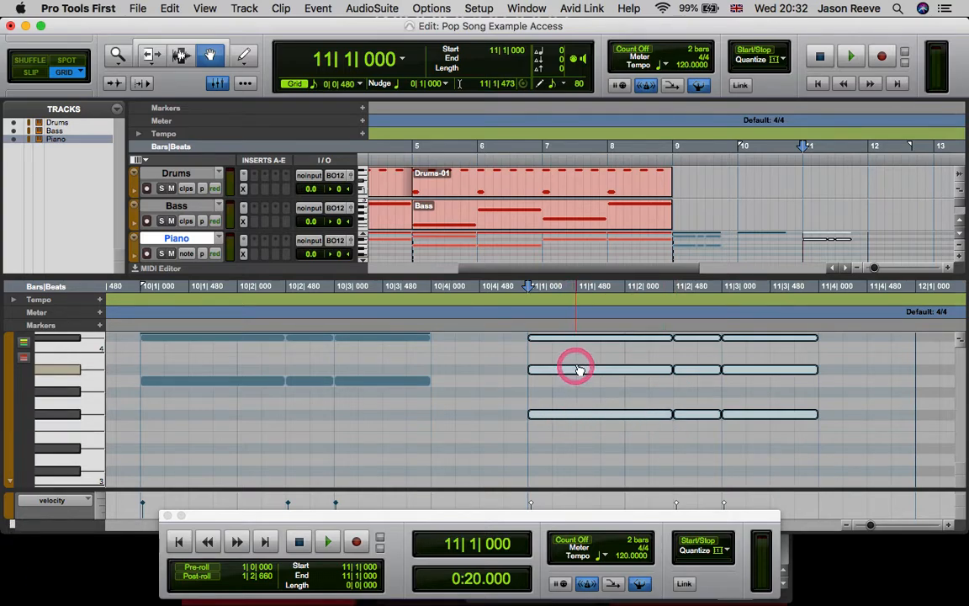
- Lower only the middle notes of the bar 11 chords by one semitone to A3
scroll(579, 372, up, 1)
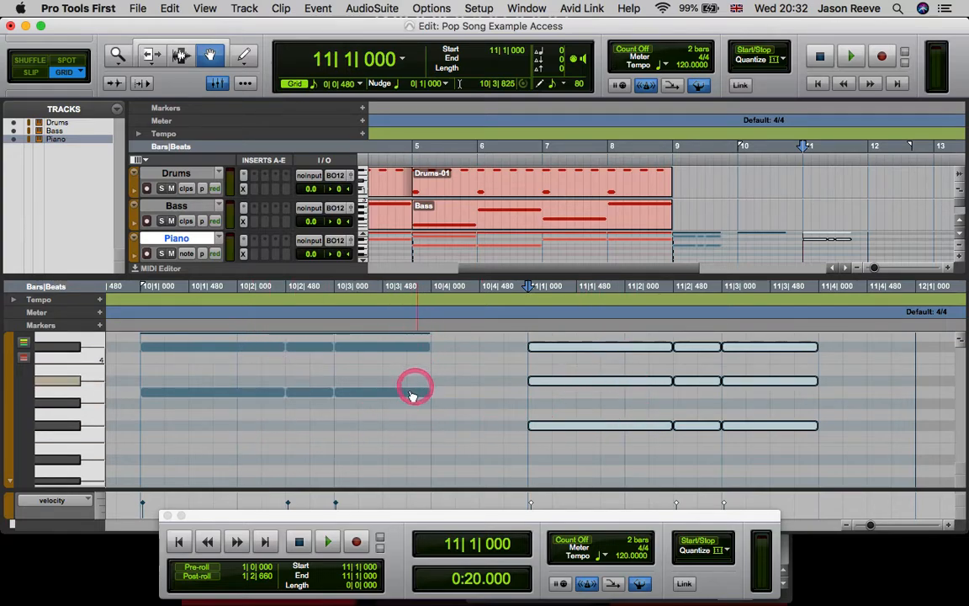
drag(745, 399, 628, 370)
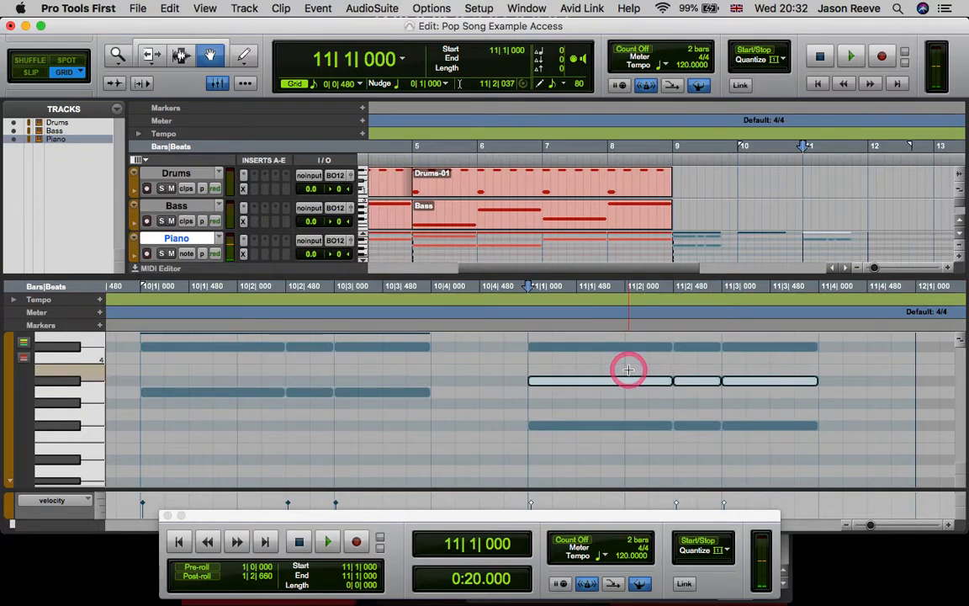
key(Down)
- Duplicate the bar 11 chords into bar 12 and transpose the copies up five semitones
drag(764, 432, 588, 338)
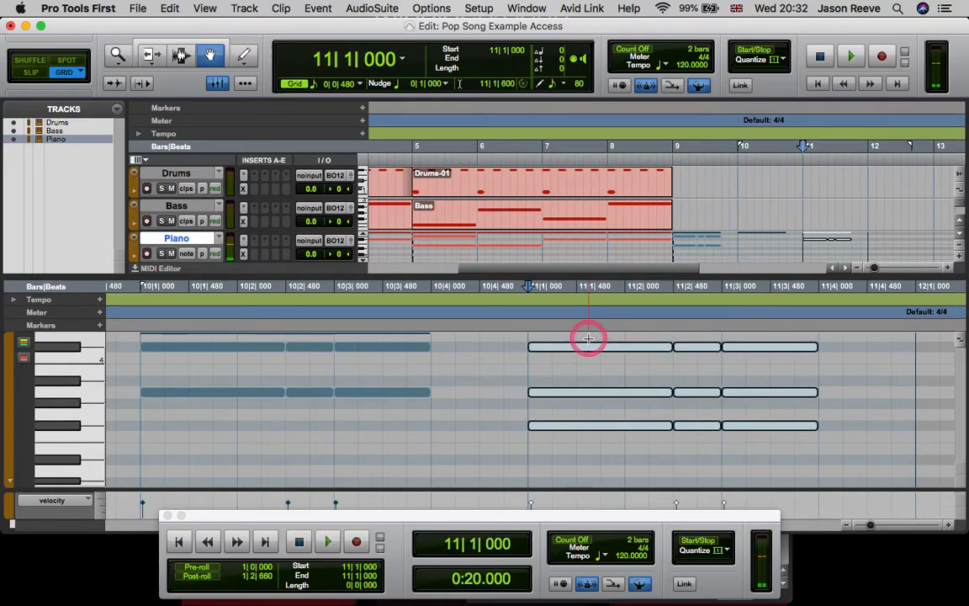
key(super+d)
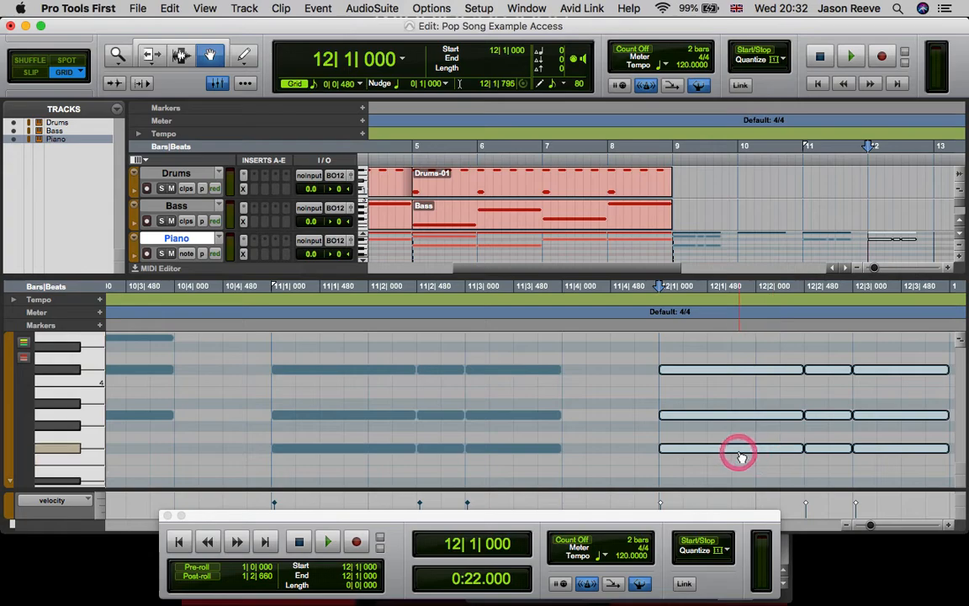
key(Up)
key(Up)
key(Up)
key(Up)
key(Up)
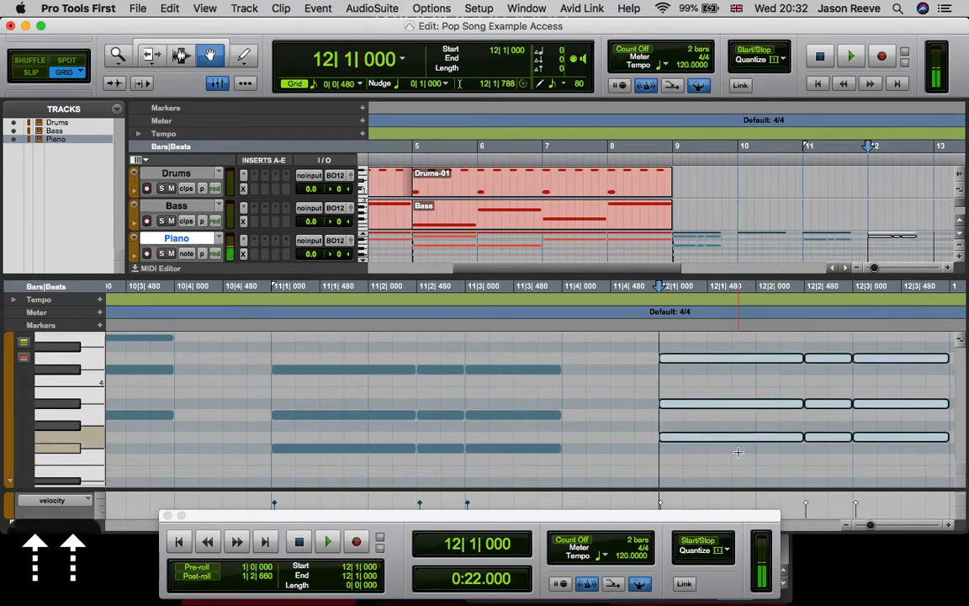
scroll(735, 448, up, 1)
scroll(736, 449, right, 1)
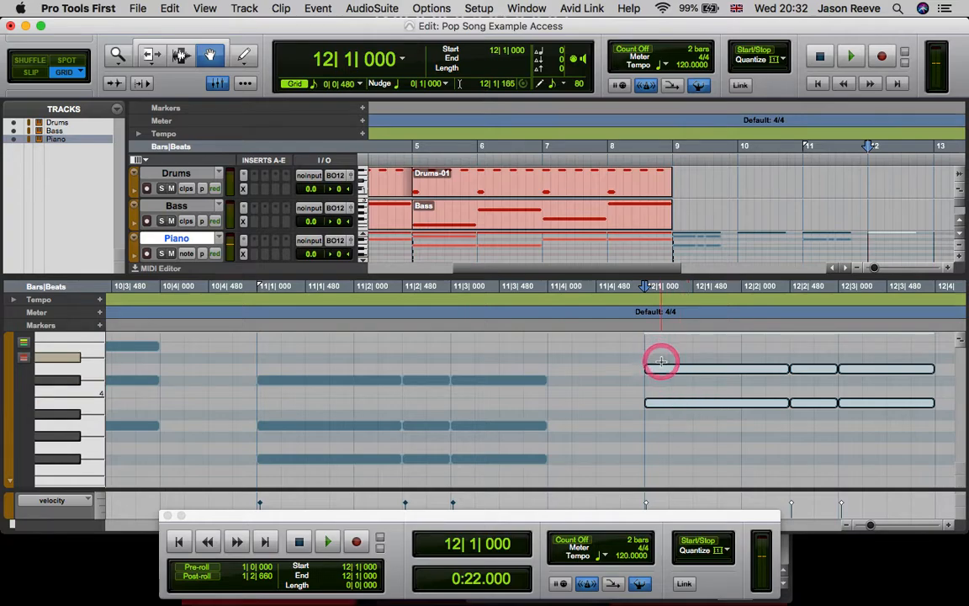
scroll(664, 373, up, 1)
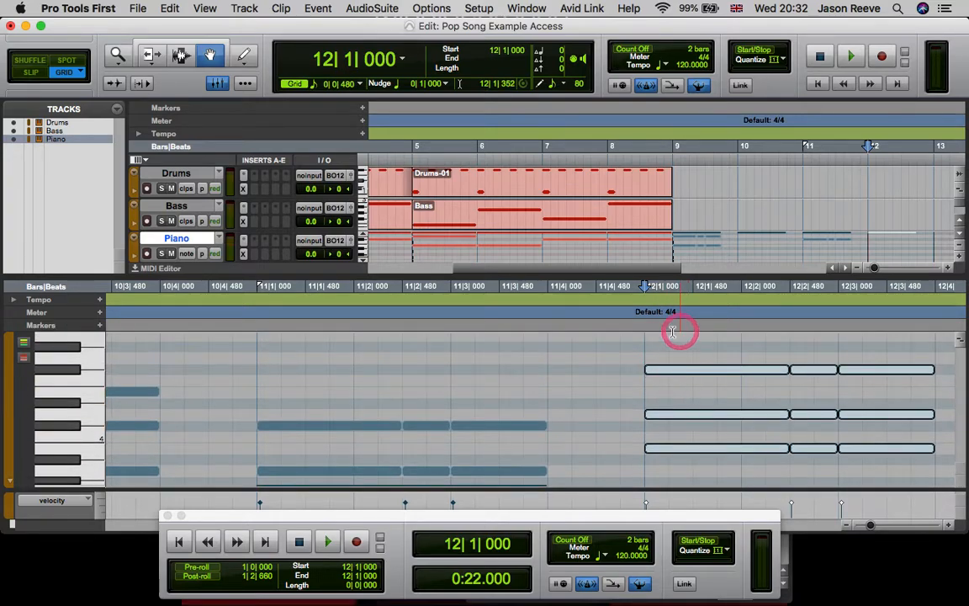
- Select only the top notes of the bar 12 Piano chords and lower them twelve semitones to F#3
scroll(401, 463, down, 1)
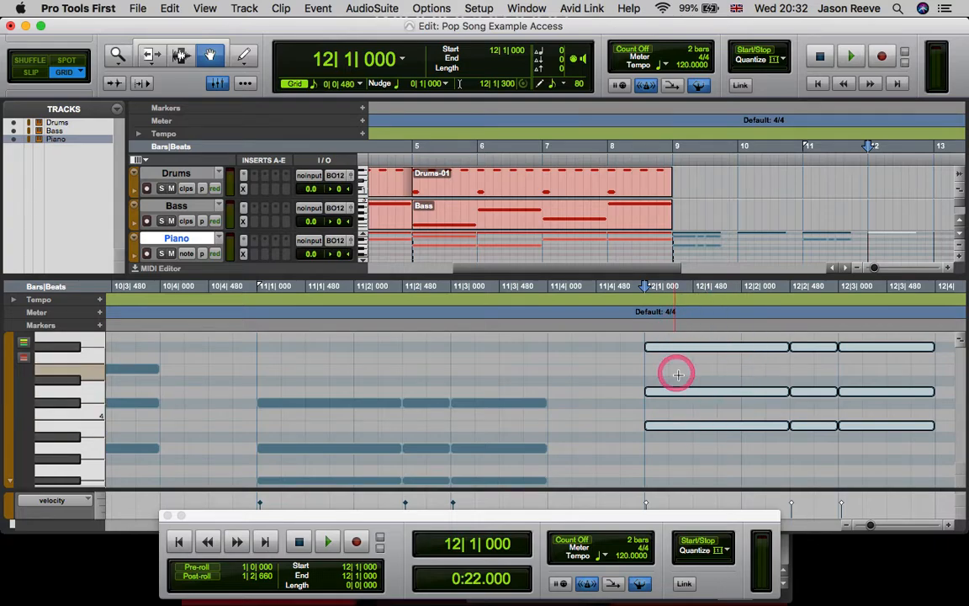
scroll(618, 393, left, 2)
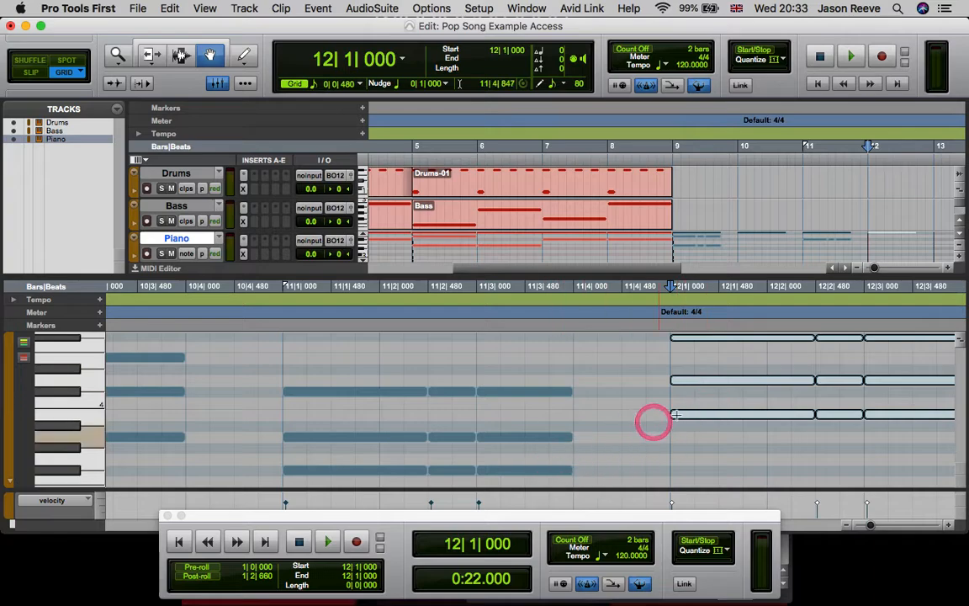
drag(886, 352, 801, 341)
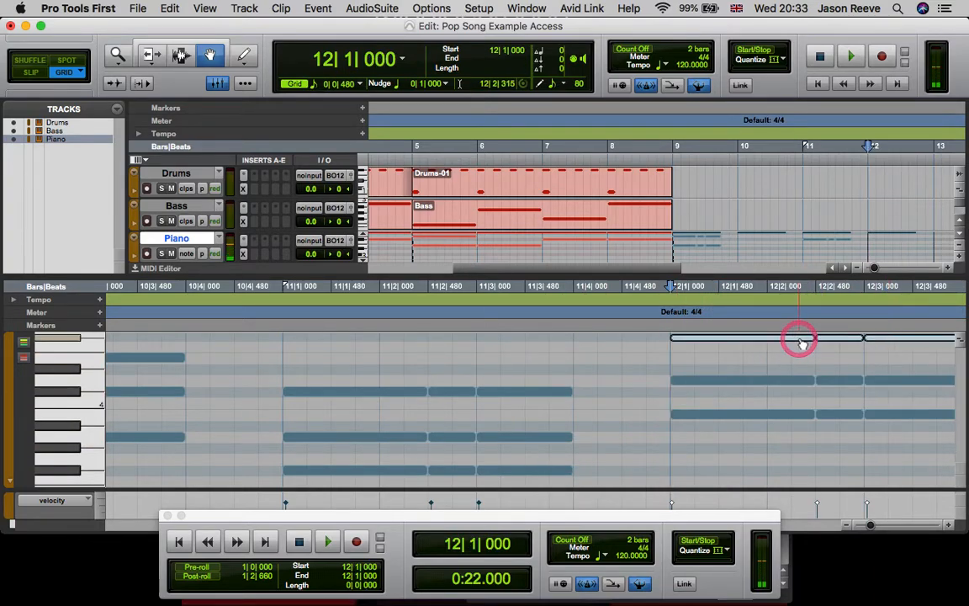
key(Down)
key(Down)
key(Down)
key(Down)
key(Down)
key(Down)
key(Down)
key(Down)
key(Down)
key(Down)
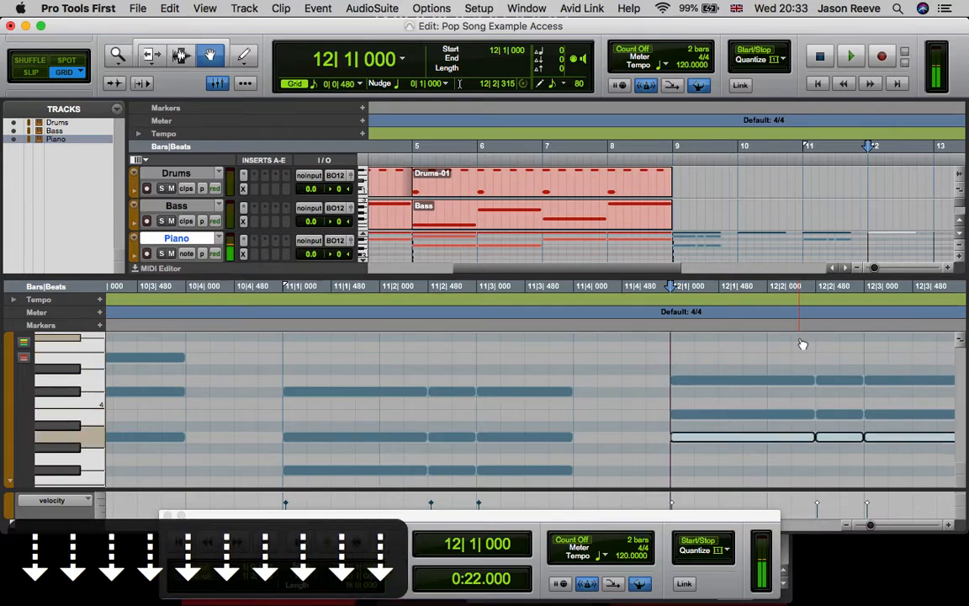
key(Down)
key(Down)
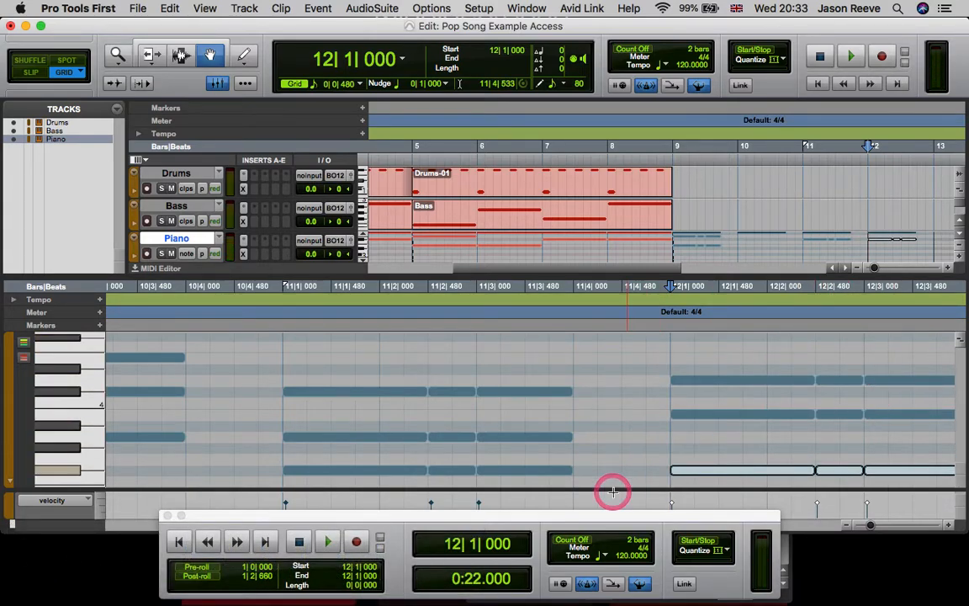
- Select only the top notes of the bar 10 Piano chords and lower them twelve semitones to E3
scroll(612, 434, down, 4)
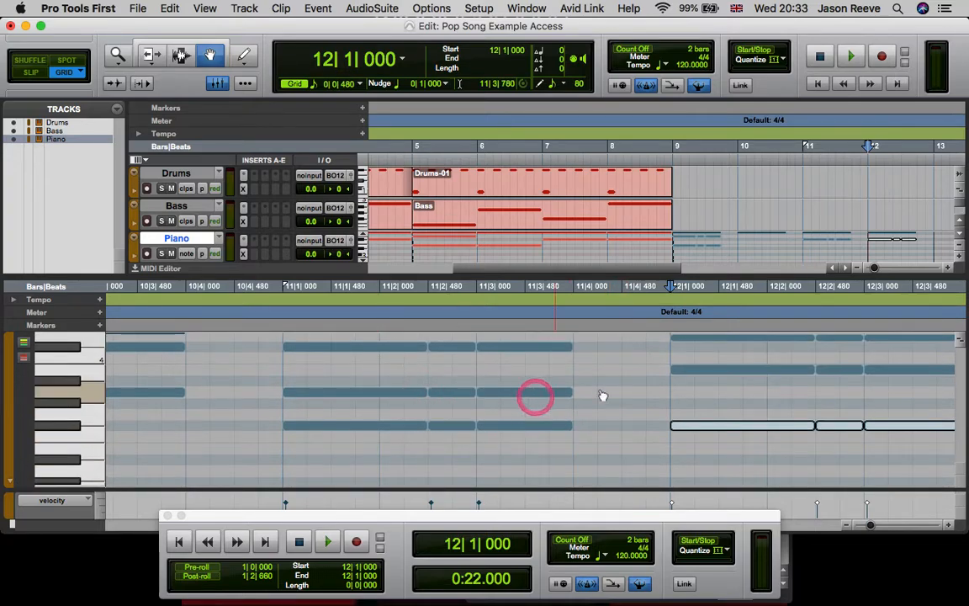
scroll(651, 386, up, 3)
scroll(651, 386, left, 5)
scroll(588, 386, down, 2)
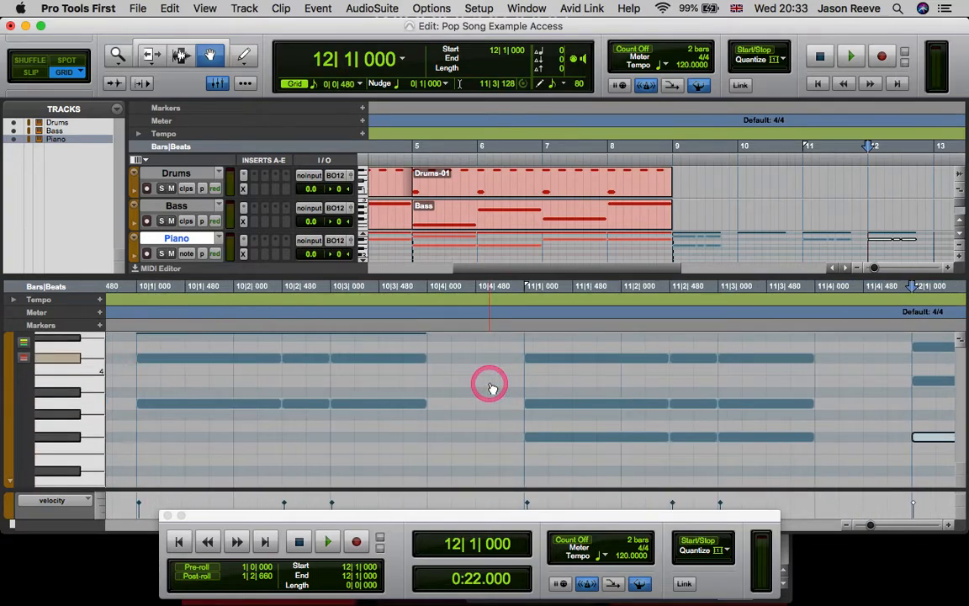
scroll(490, 386, left, 2)
scroll(490, 386, up, 2)
drag(559, 385, 314, 368)
scroll(341, 400, down, 5)
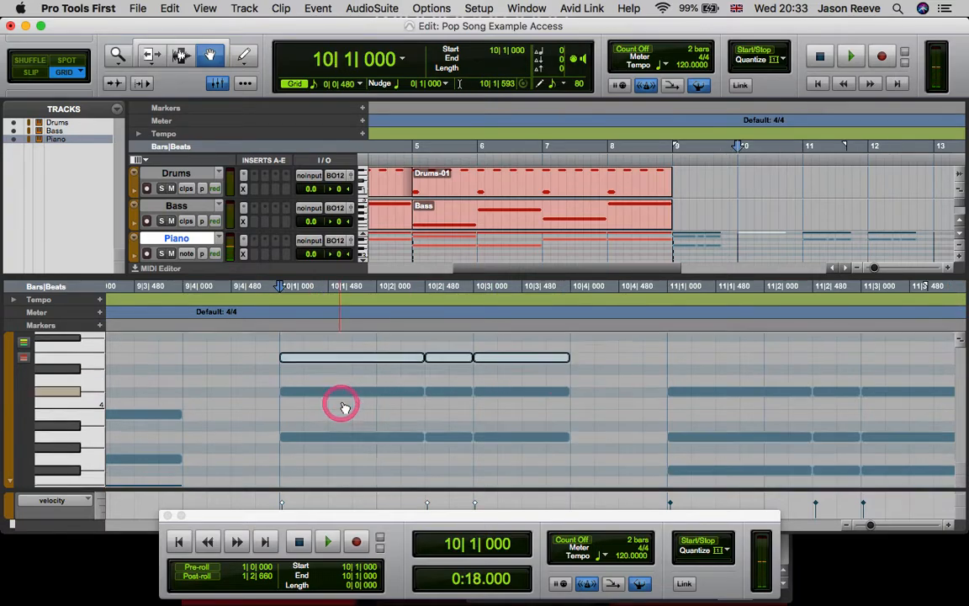
key(Down)
key(Down)
key(Down)
key(Down)
key(Down)
key(Down)
key(Down)
key(Down)
key(Down)
key(Down)
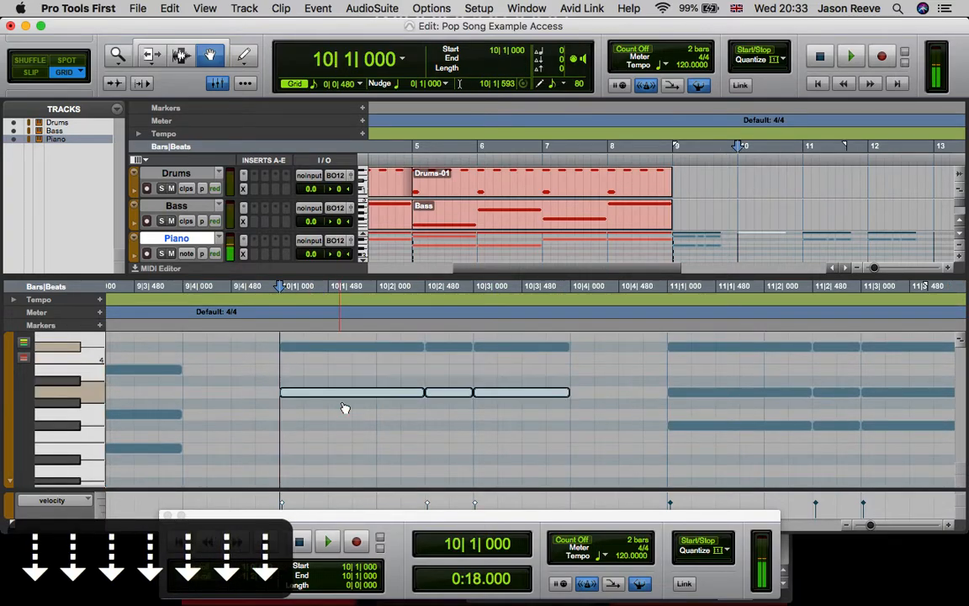
key(Down)
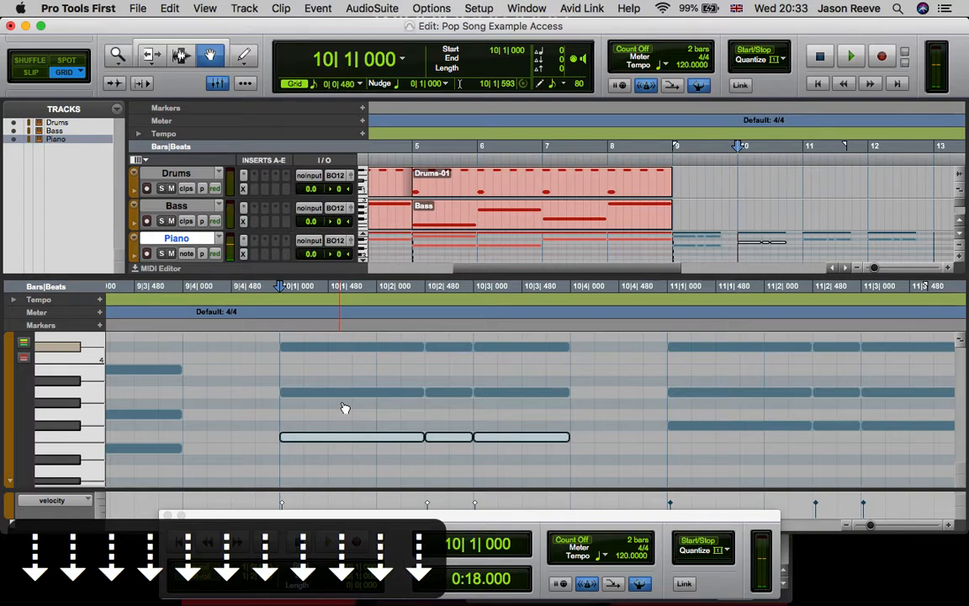
key(Down)
click(351, 448)
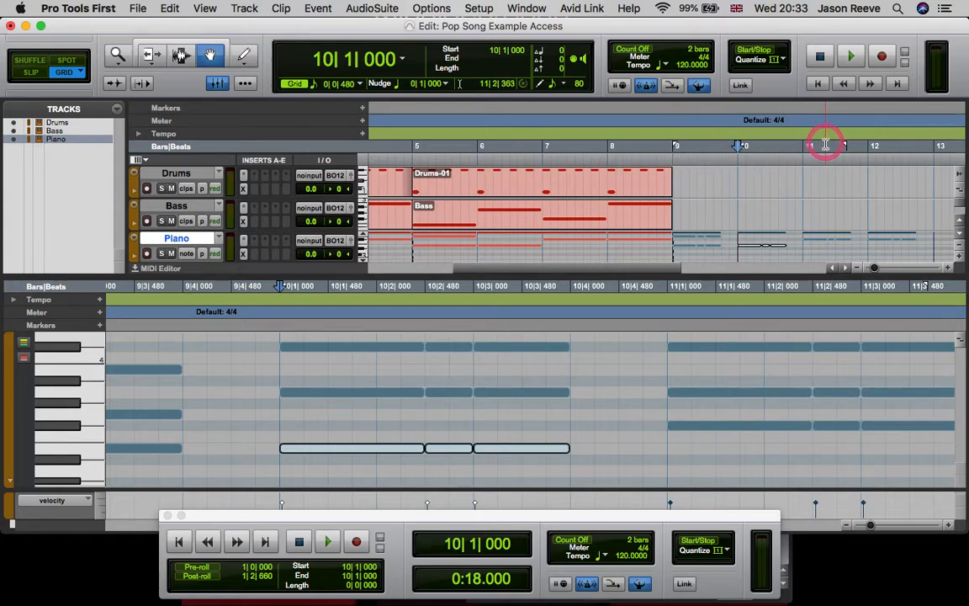
- Add three E2 notes from the start of bar 9 on the Bass track, matching the rhythm of the Piano chords
click(518, 428)
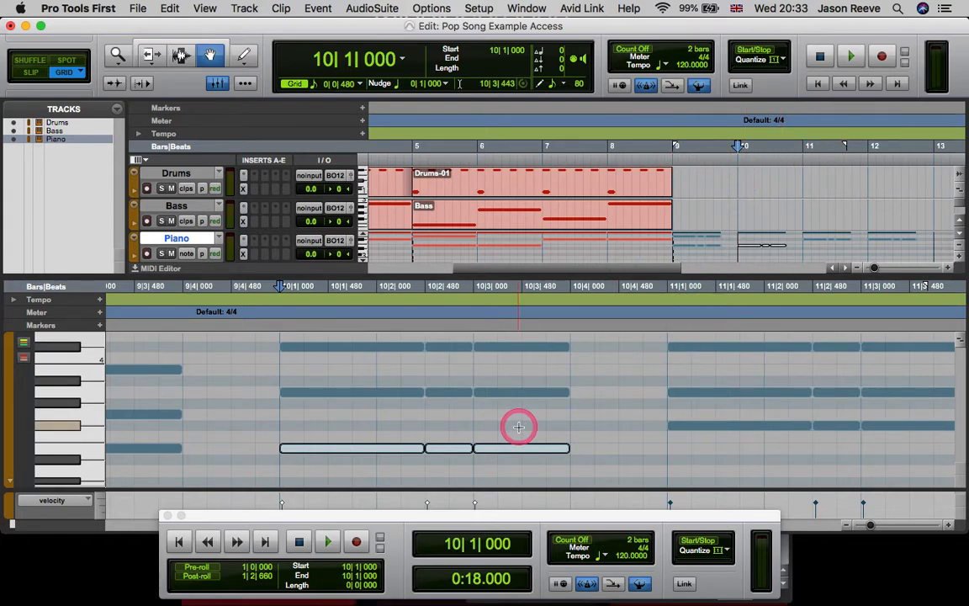
scroll(518, 427, left, 3)
scroll(518, 427, left, 3)
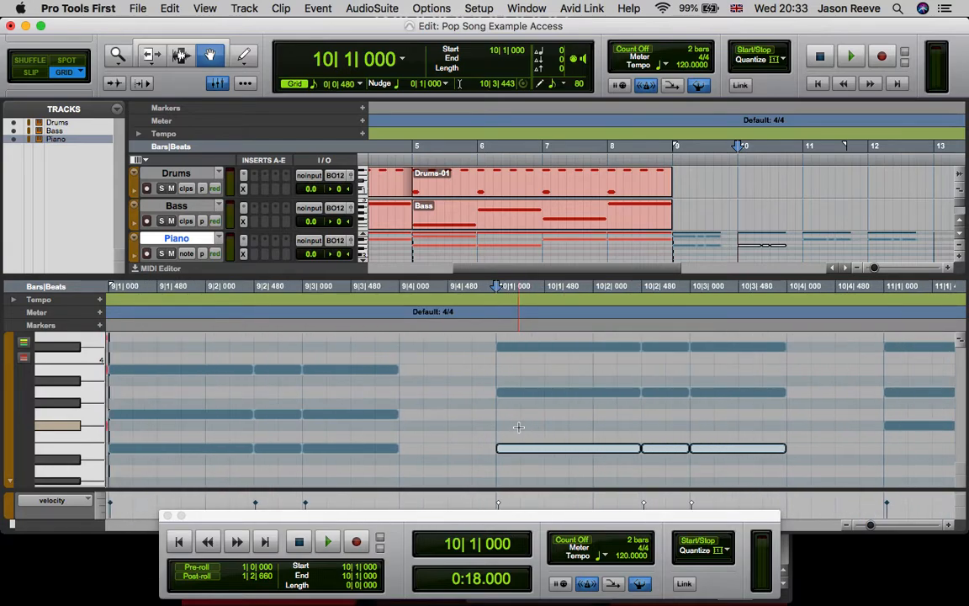
click(675, 213)
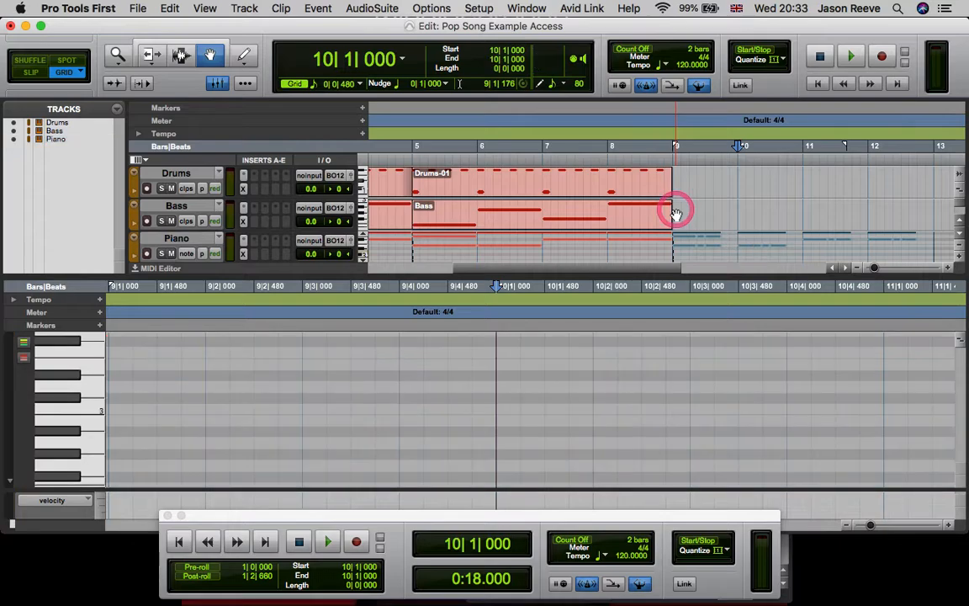
click(246, 55)
drag(609, 203, 660, 202)
click(677, 208)
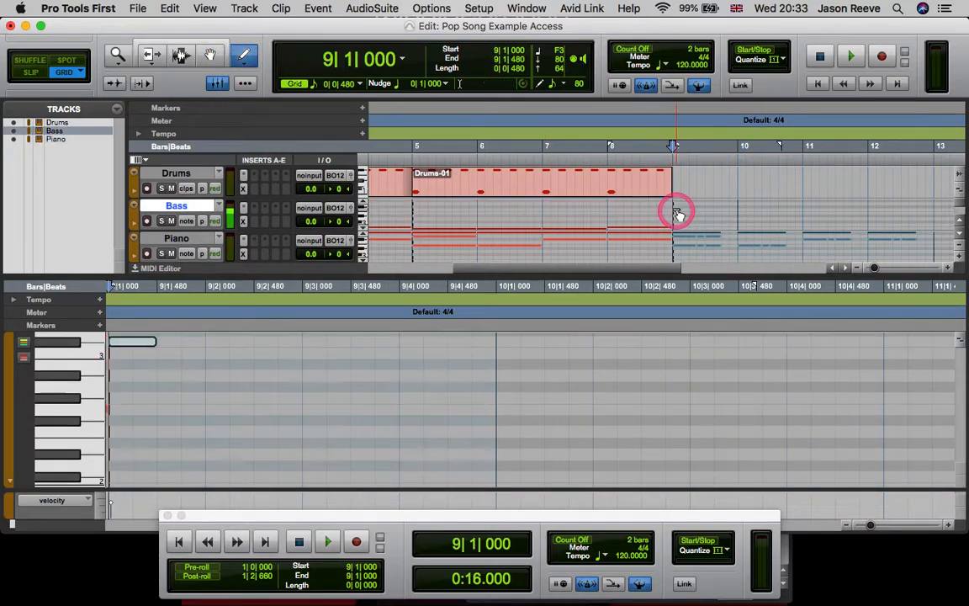
scroll(164, 385, left, 3)
scroll(164, 386, up, 1)
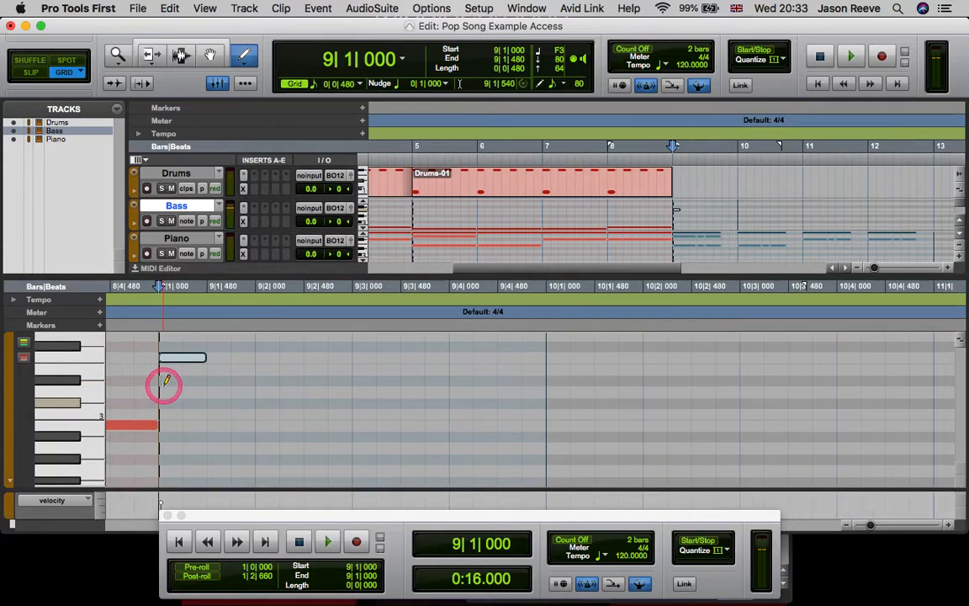
mouse_move(187, 363)
mouse_down()
mouse_move(186, 457)
mouse_move(180, 361)
mouse_move(177, 424)
mouse_move(190, 428)
mouse_move(432, 424)
mouse_move(471, 441)
mouse_move(281, 446)
mouse_move(212, 426)
mouse_up()
click(214, 62)
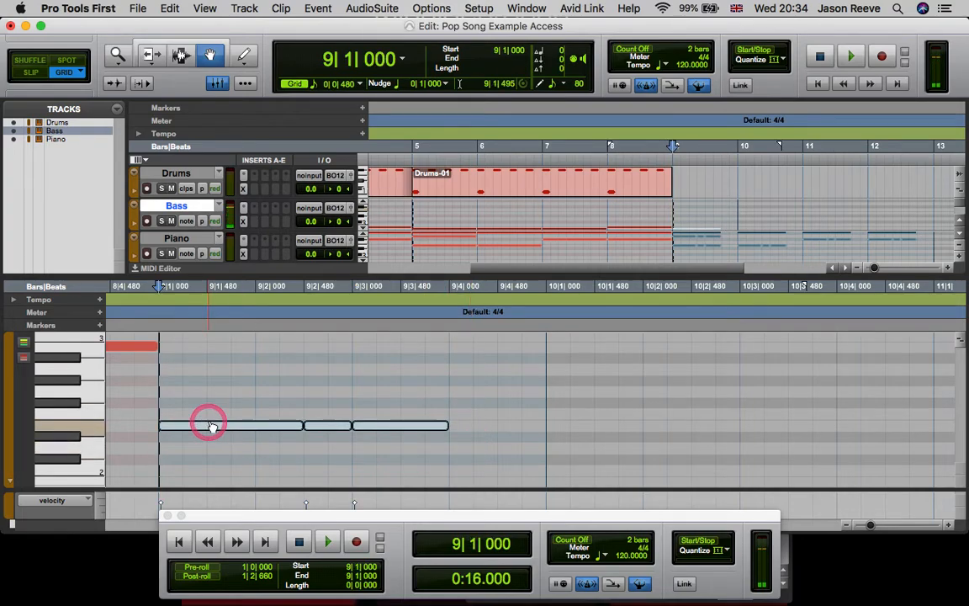
- Duplicate the three bar 9 bass notes into bar 10 and transpose the copies up five semitones to A2
key(super+d)
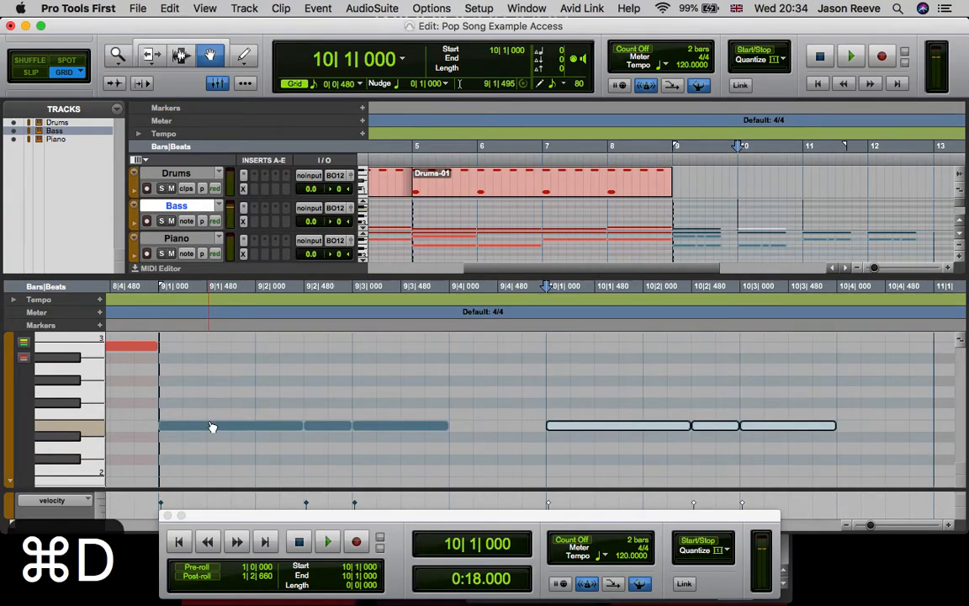
key(Up)
key(Up)
key(Up)
key(Up)
key(Up)
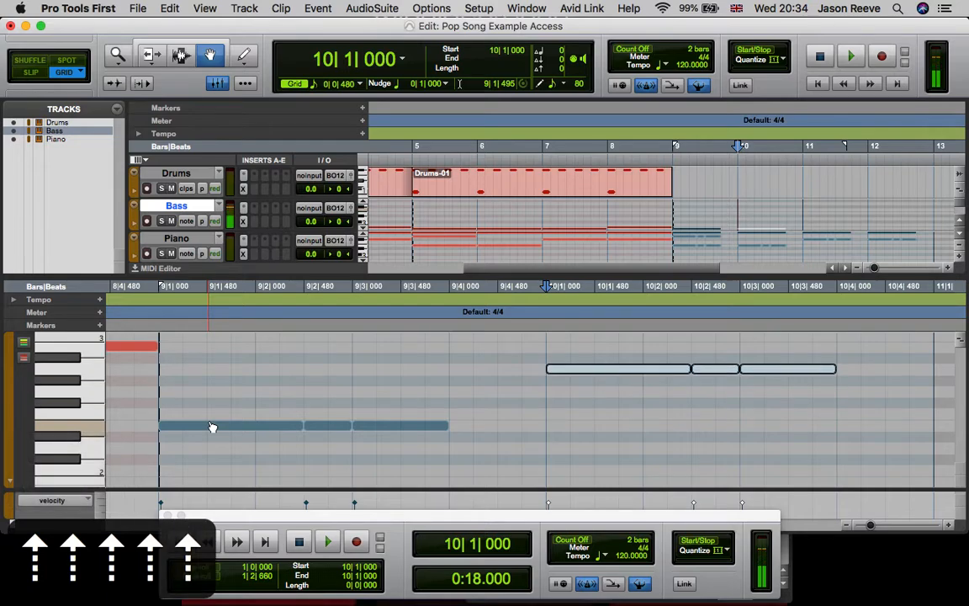
- Duplicate the bar 10 bass notes into bar 11 and transpose the copies down three semitones to F#2
key(super+d)
key(Down)
key(Down)
key(Down)
key(Down)
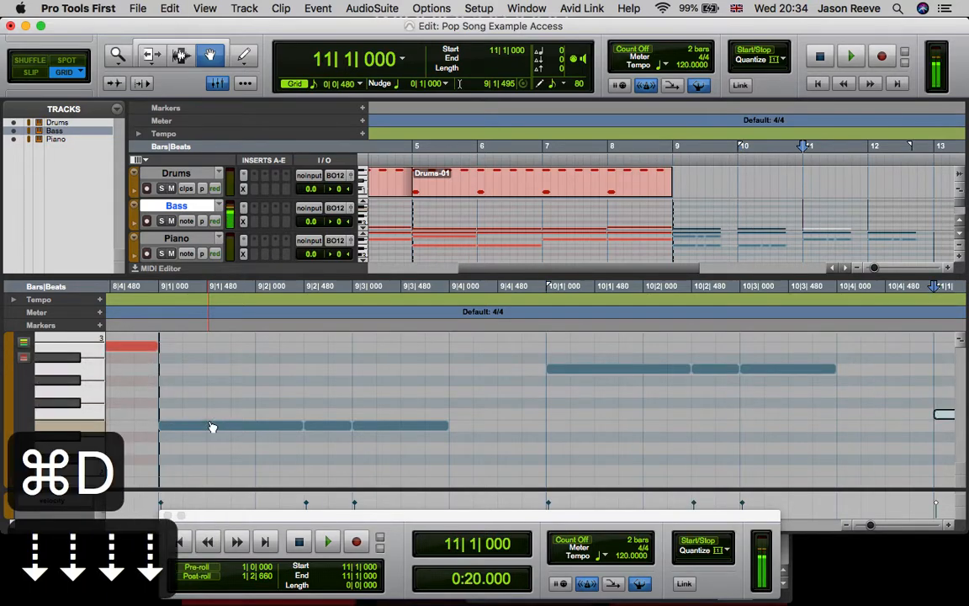
key(Up)
- Duplicate the bar 11 bass notes into bar 12 and transpose the copies up five semitones to B2
key(super+d)
key(Up)
key(Up)
key(Up)
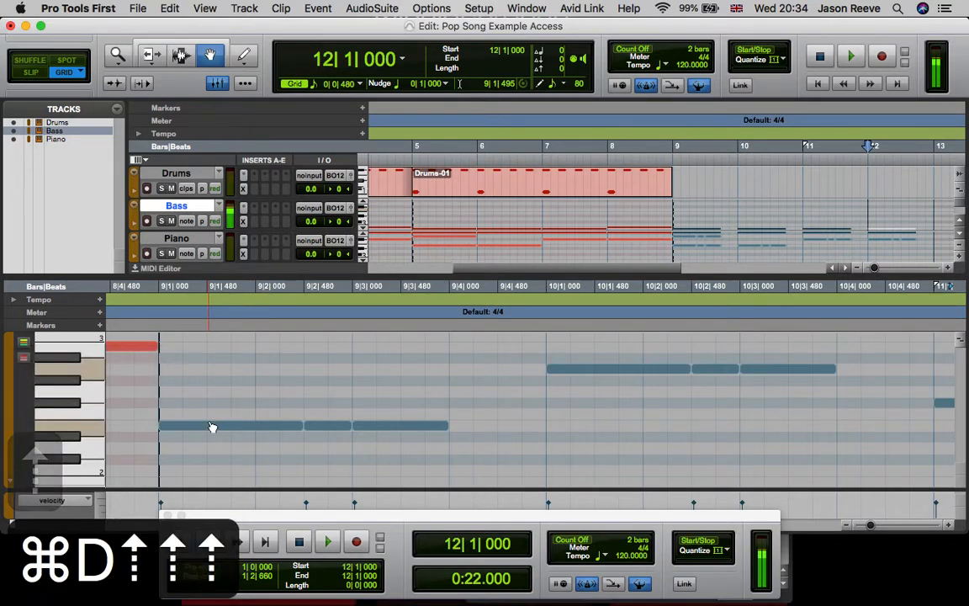
key(Up)
key(Up)
- Draw a one-beat G2 note on the Bass track at 9|4|000, filling the gap before bar 10
click(284, 379)
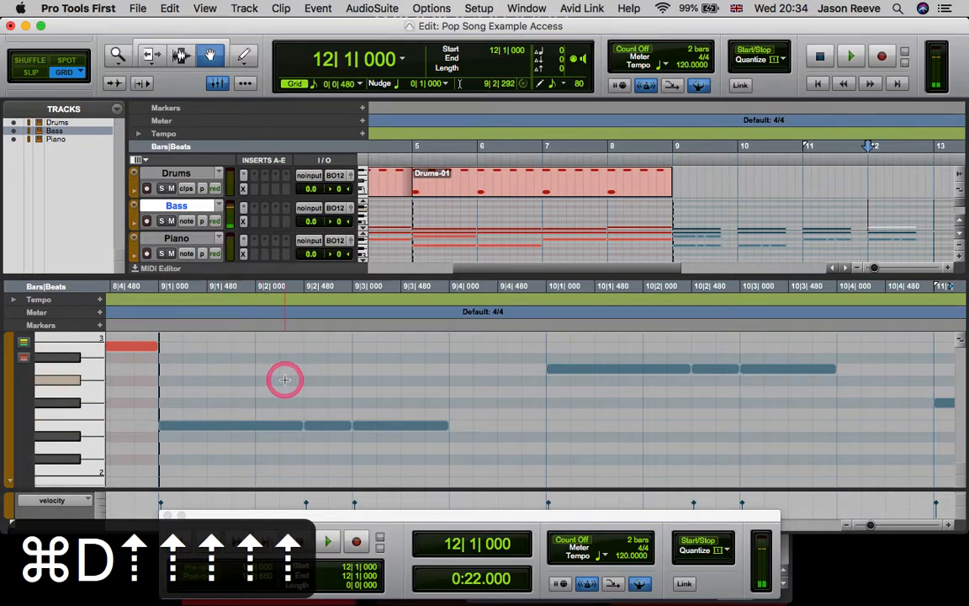
key(super+bracketleft)
key(super+bracketleft)
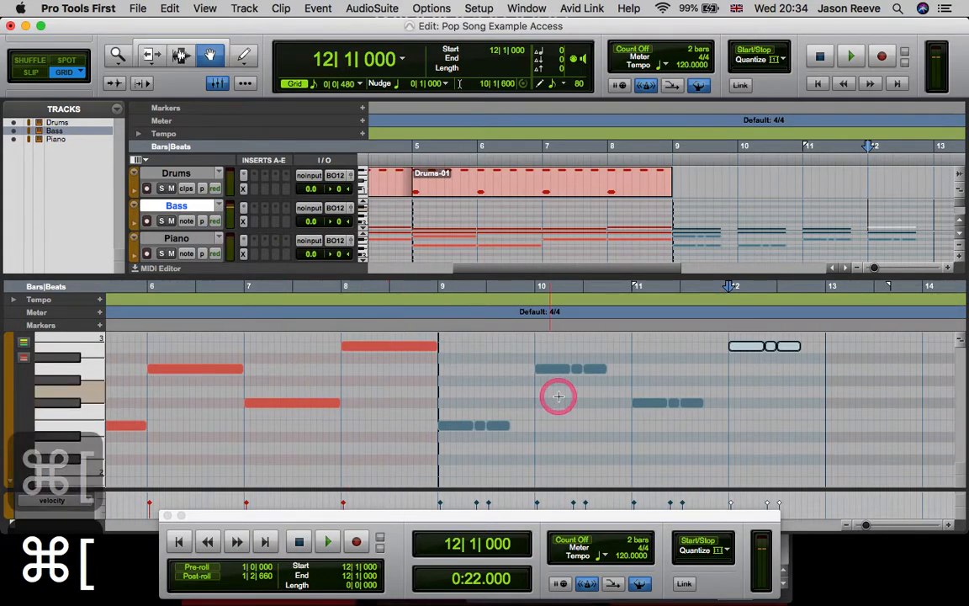
scroll(558, 396, right, 3)
scroll(558, 396, up, 1)
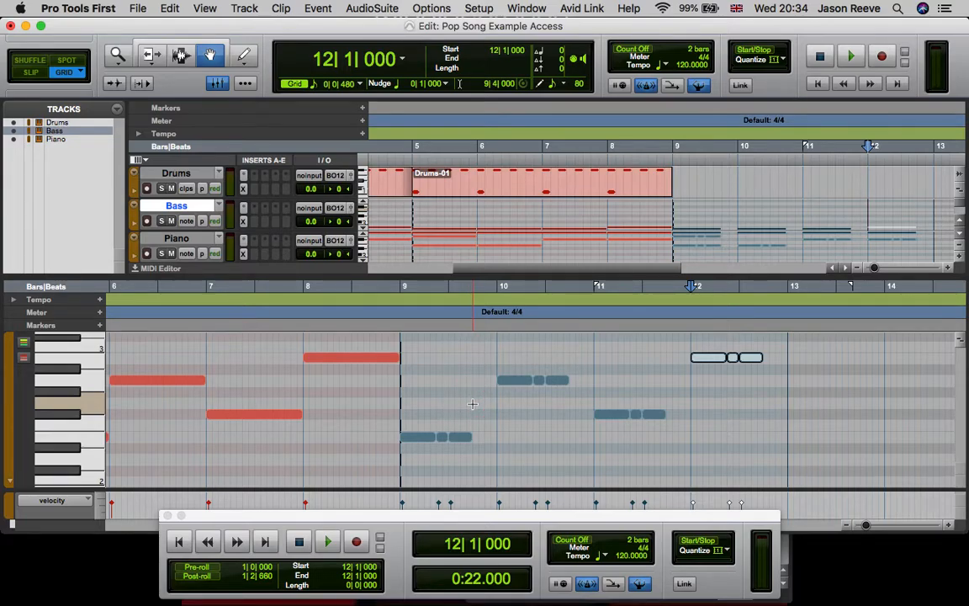
key(super+equal)
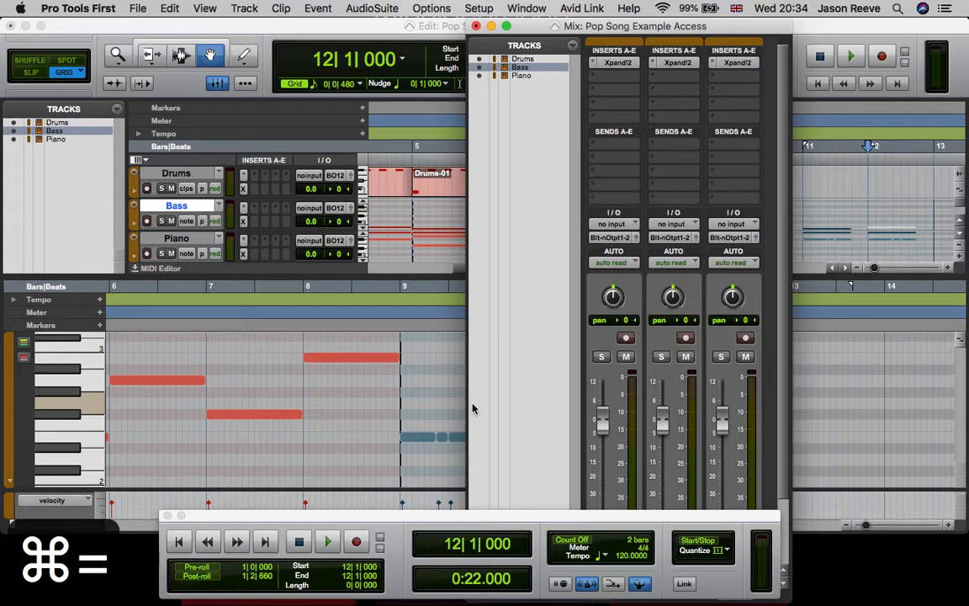
click(468, 25)
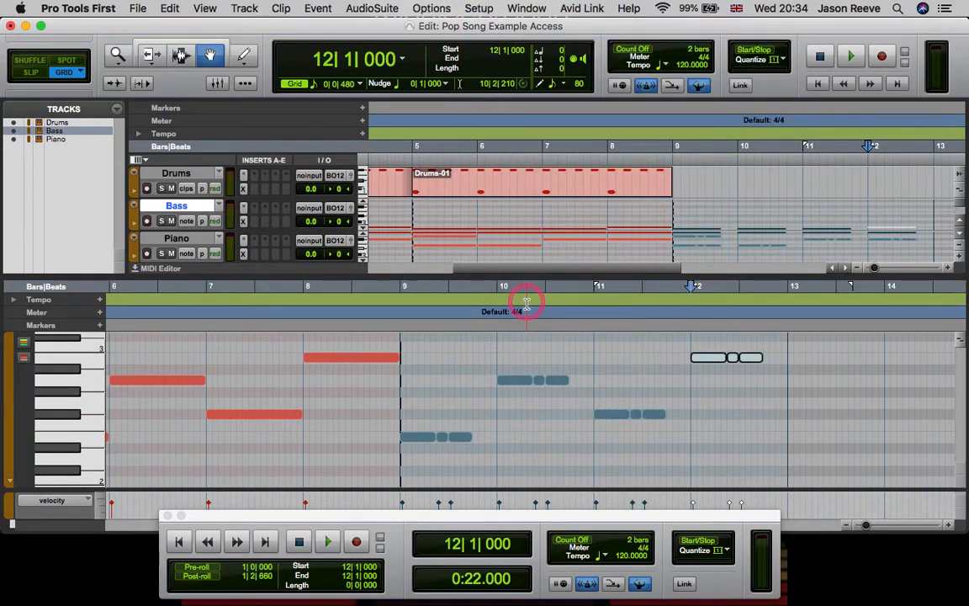
key(super+bracketright)
scroll(383, 383, left, 5)
scroll(382, 383, up, 3)
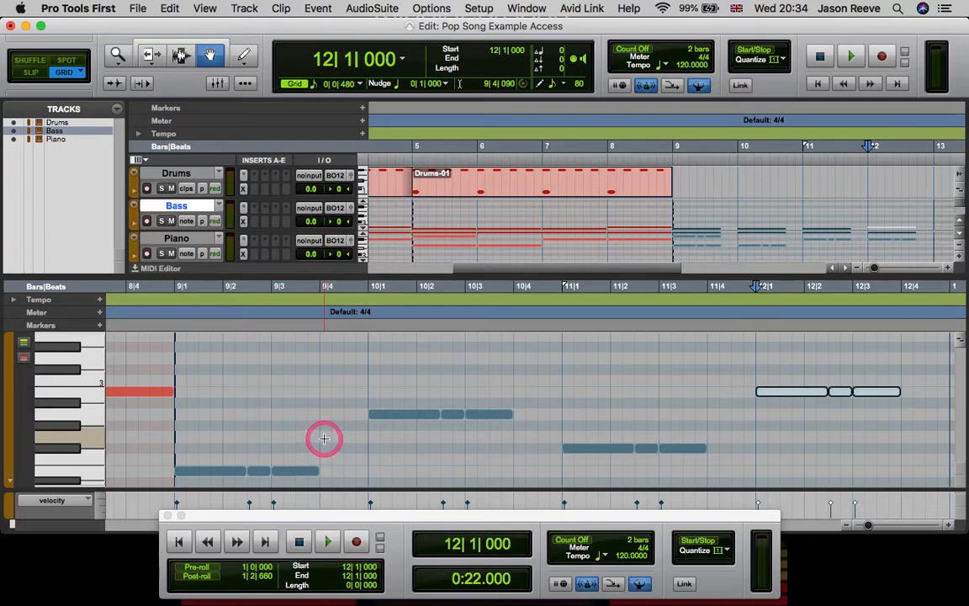
click(322, 437)
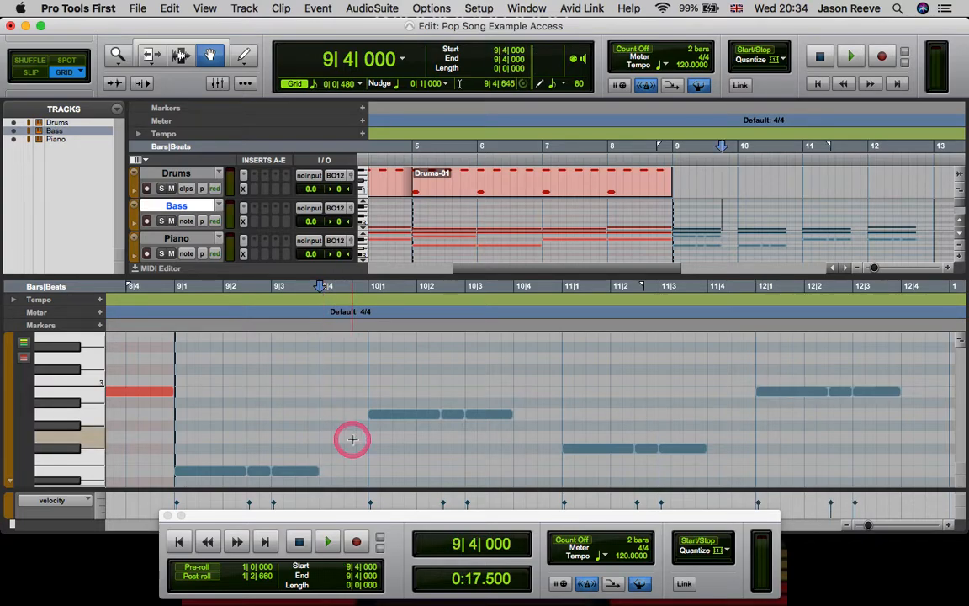
click(244, 55)
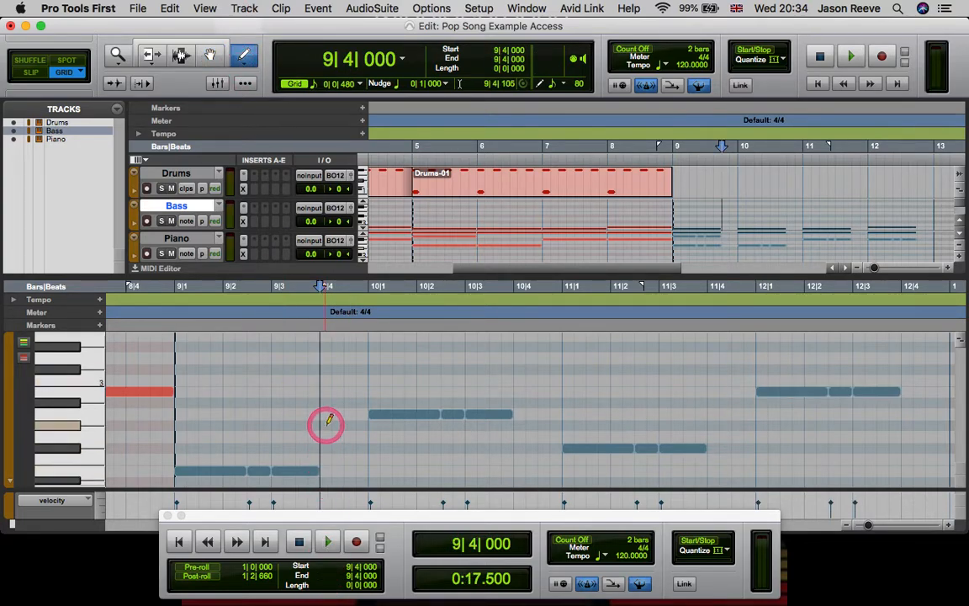
drag(321, 436, 363, 436)
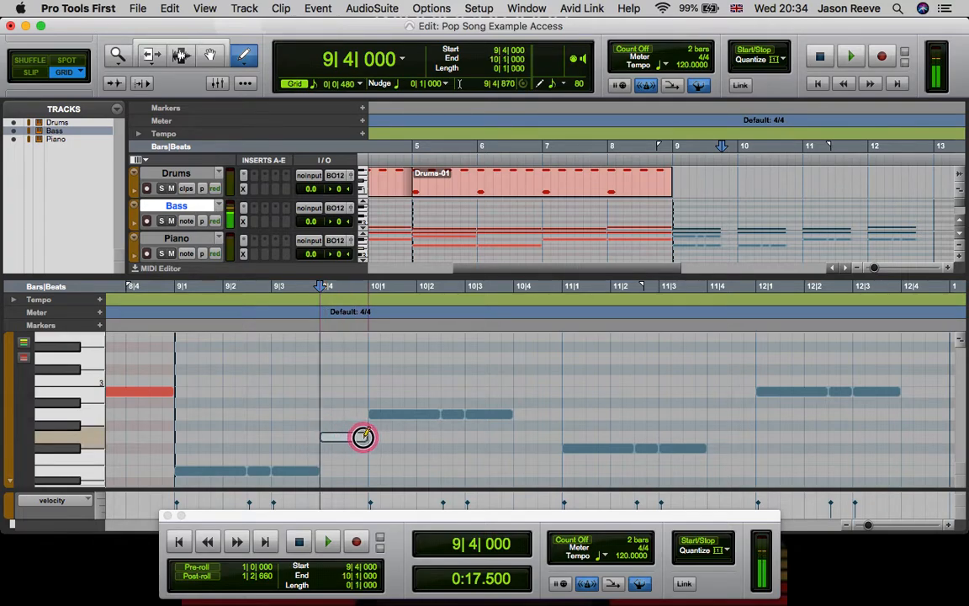
- Try the bass note on beat 4 of bar 9 four semitones higher, on B2
key(Up)
key(Up)
key(Up)
key(Up)
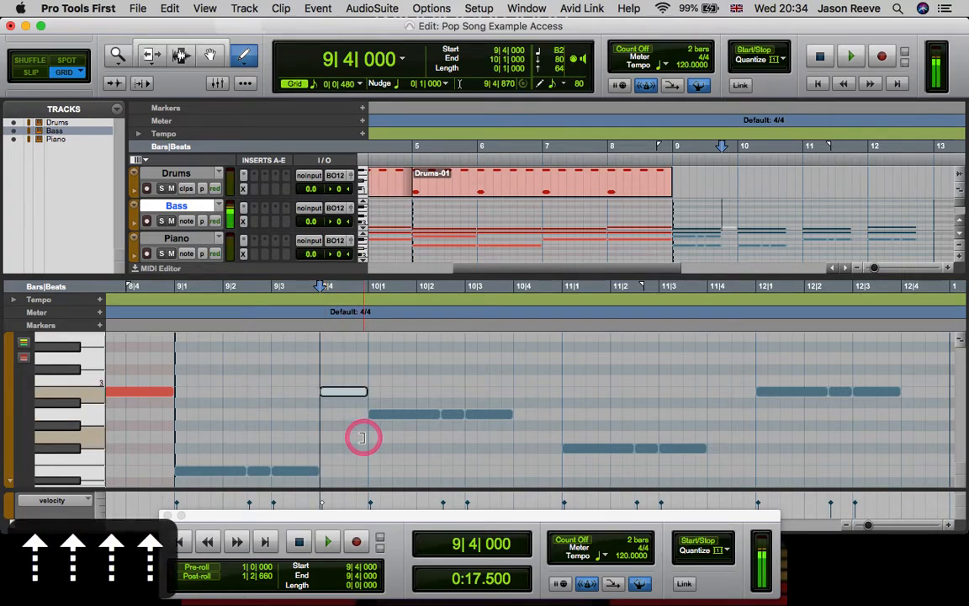
click(347, 393)
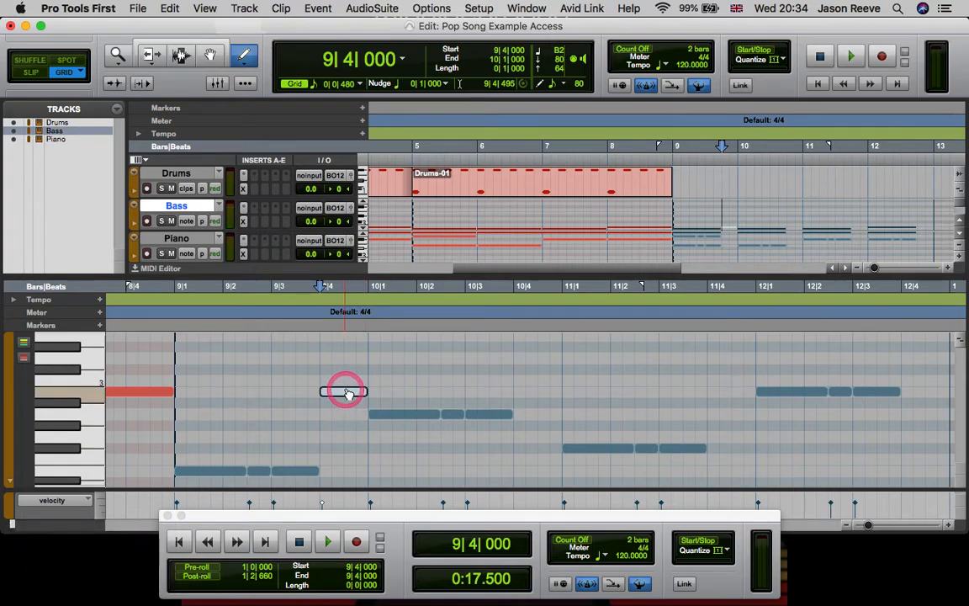
- Try the beat 4 bass note in bar 9 on E2 and return it to G2
key(Down)
key(Down)
key(Down)
key(Down)
key(Down)
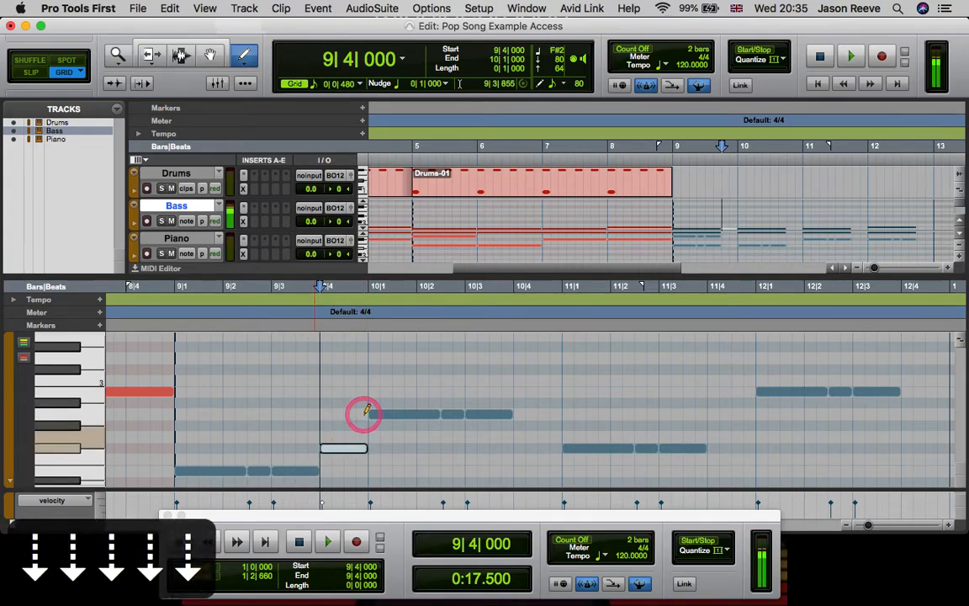
key(Down)
key(Down)
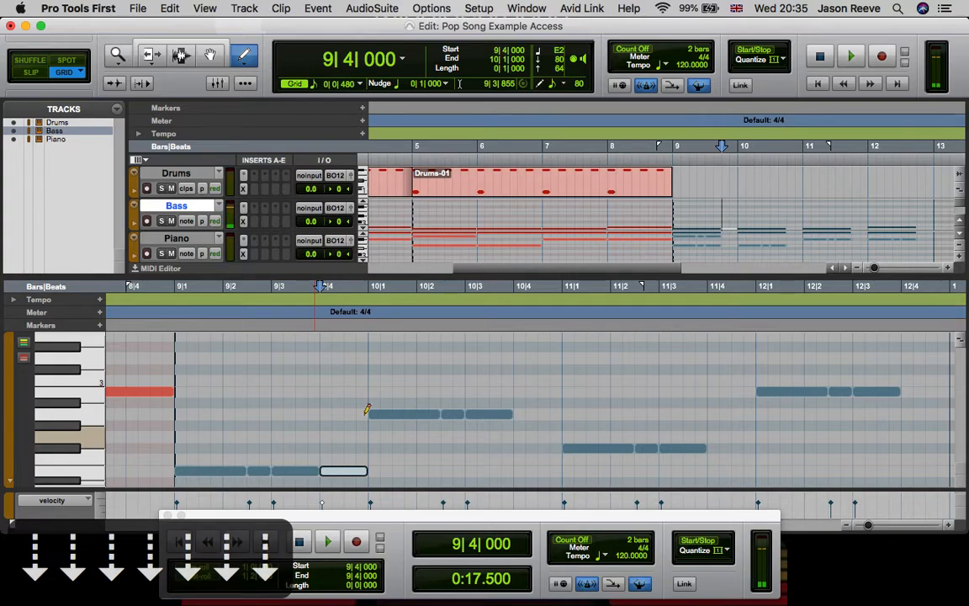
key(Up)
key(Up)
key(Up)
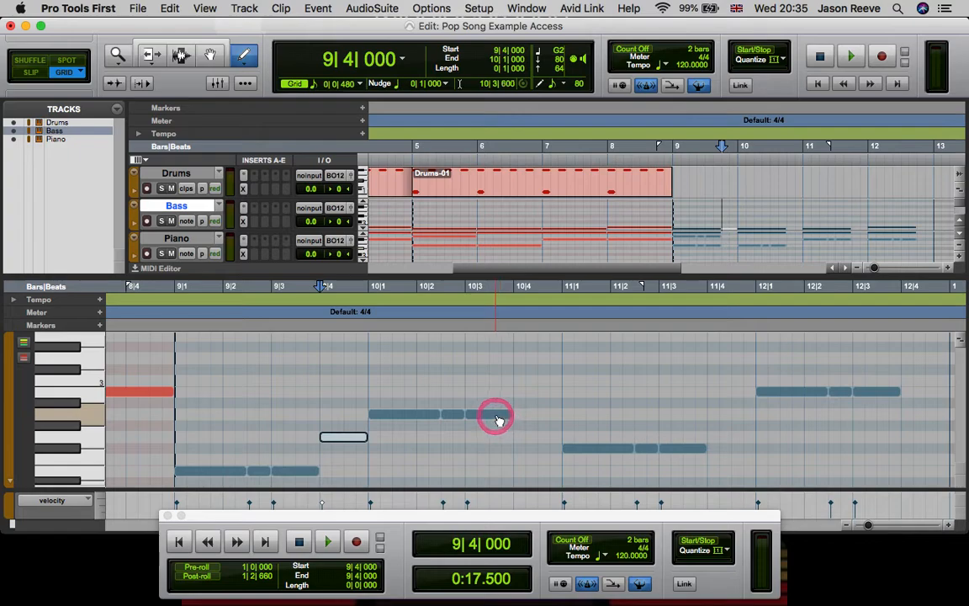
- Draw a one-beat E2 note on the Bass track at 10|4|000, filling the gap before bar 11
drag(498, 419, 513, 421)
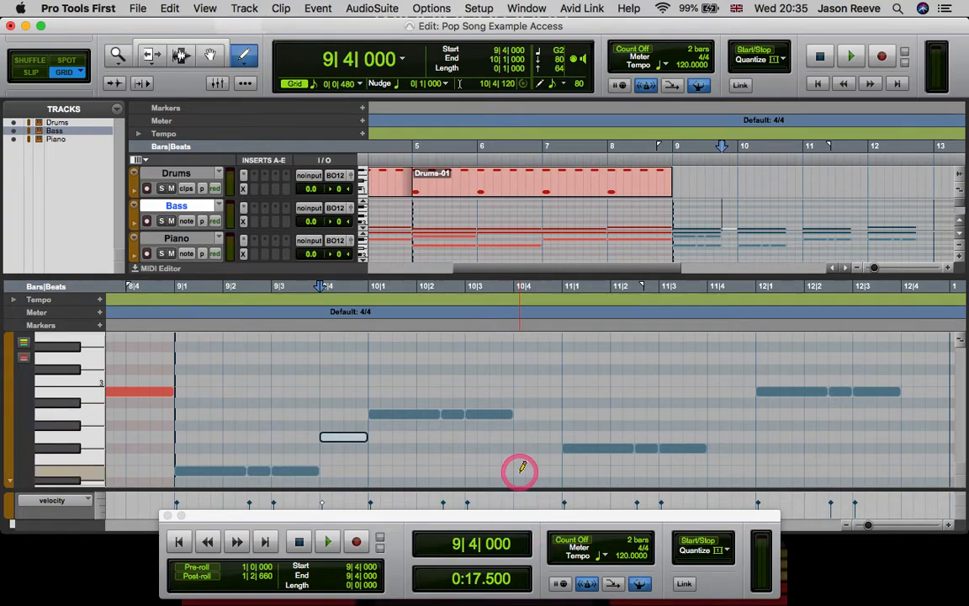
scroll(522, 468, down, 3)
drag(515, 423, 558, 424)
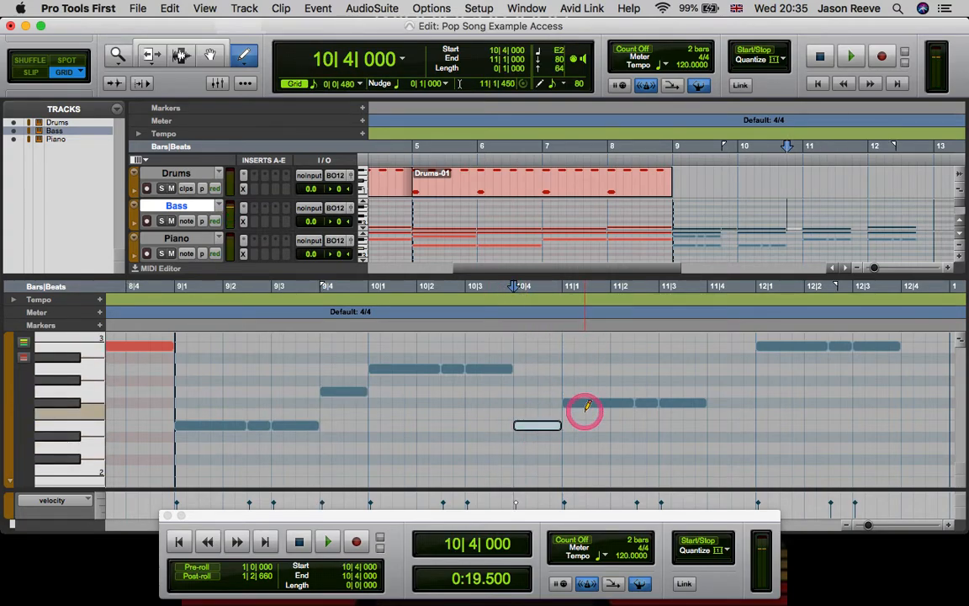
- Try the beat 4 bass note in bar 10 three semitones higher on G2, and return it to E2
key(Up)
key(Up)
key(Up)
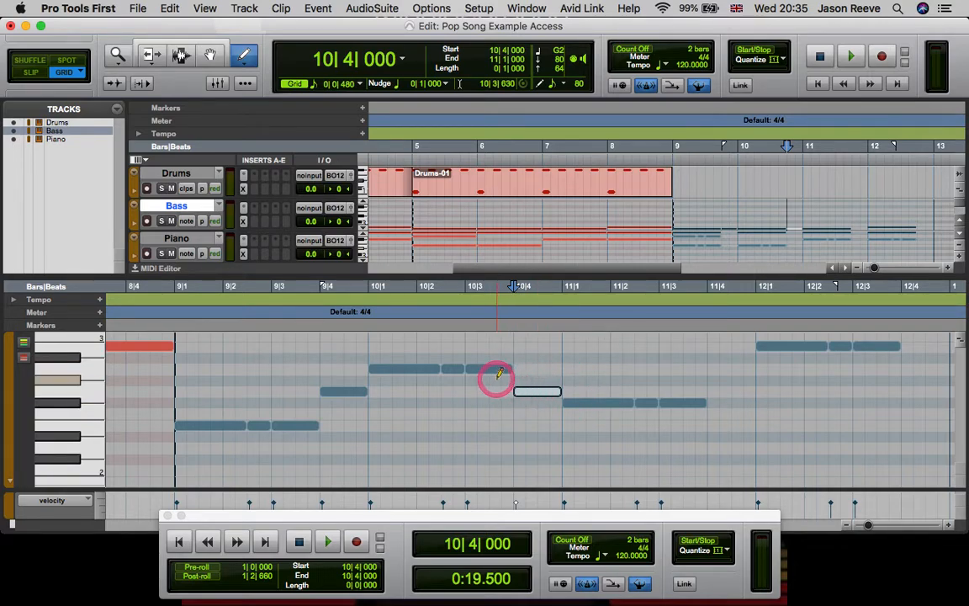
key(Down)
key(Down)
key(Down)
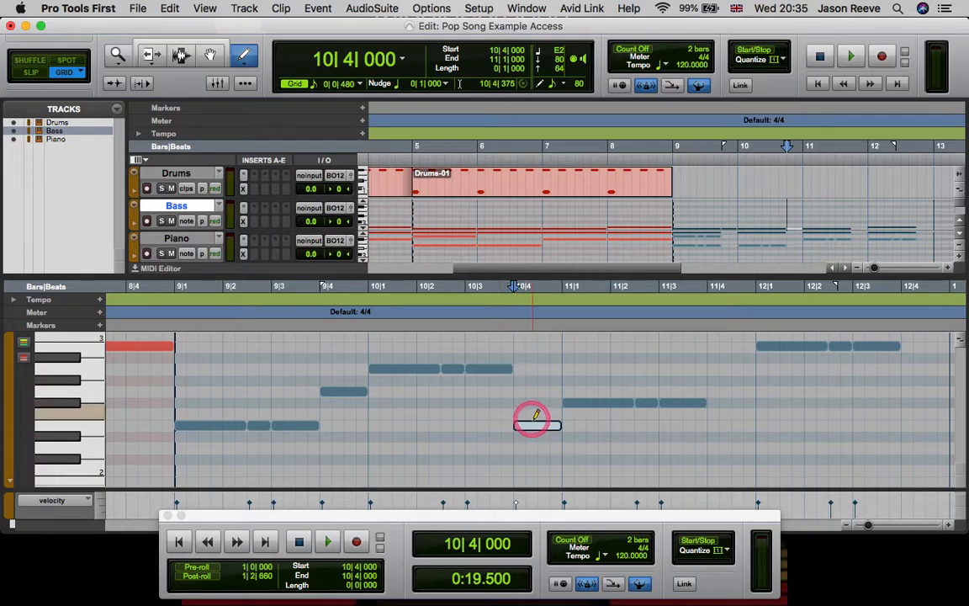
- Draw one-beat bass notes on beat 4 of the last two bars: A2 at 11|4|000 and F#2 at 12|4|000
click(710, 374)
drag(711, 374, 749, 375)
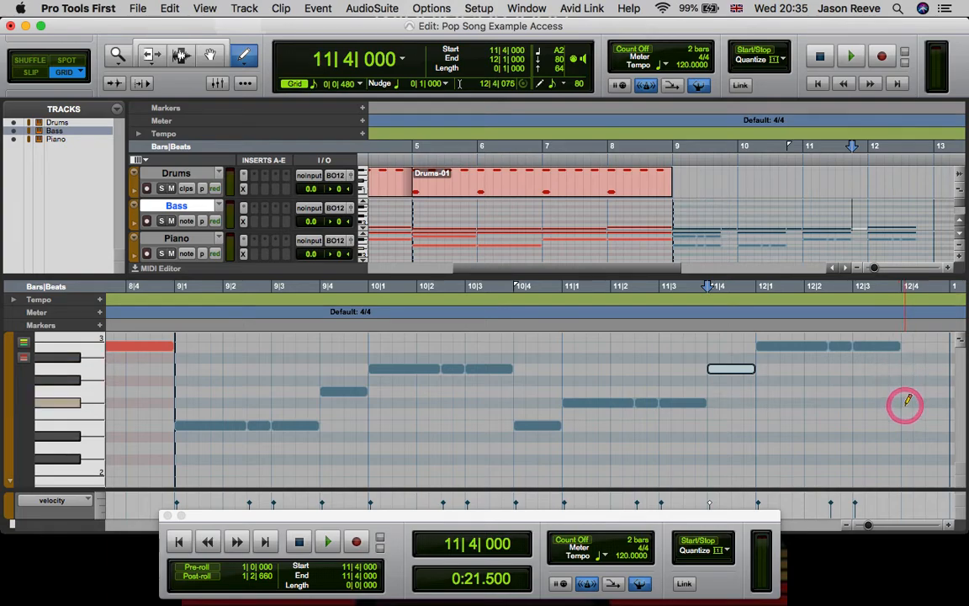
drag(907, 402, 936, 402)
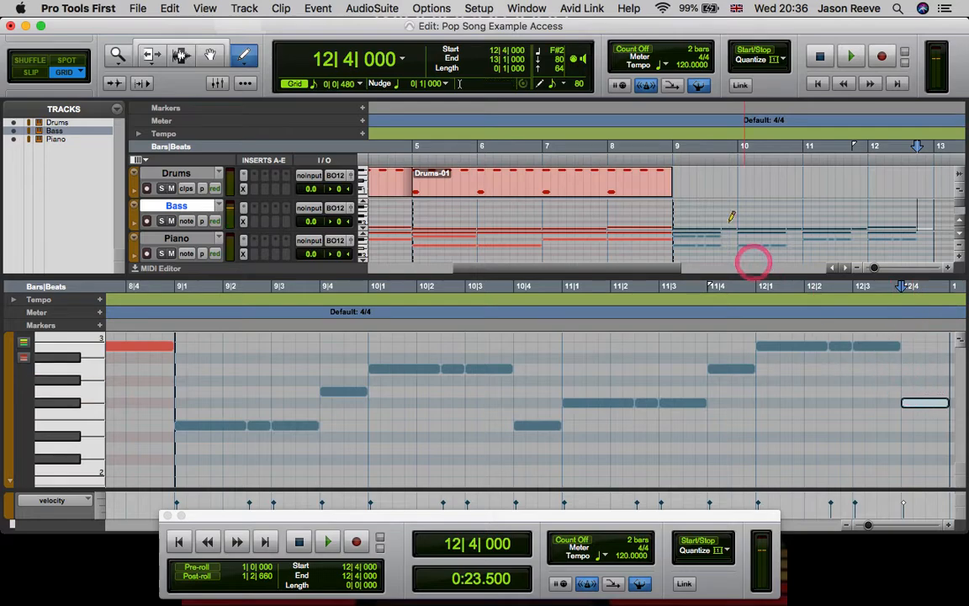
- Play the second section from 9|1|000 to hear the completed bass line with the Piano chords, and stop playback
click(670, 160)
key(space)
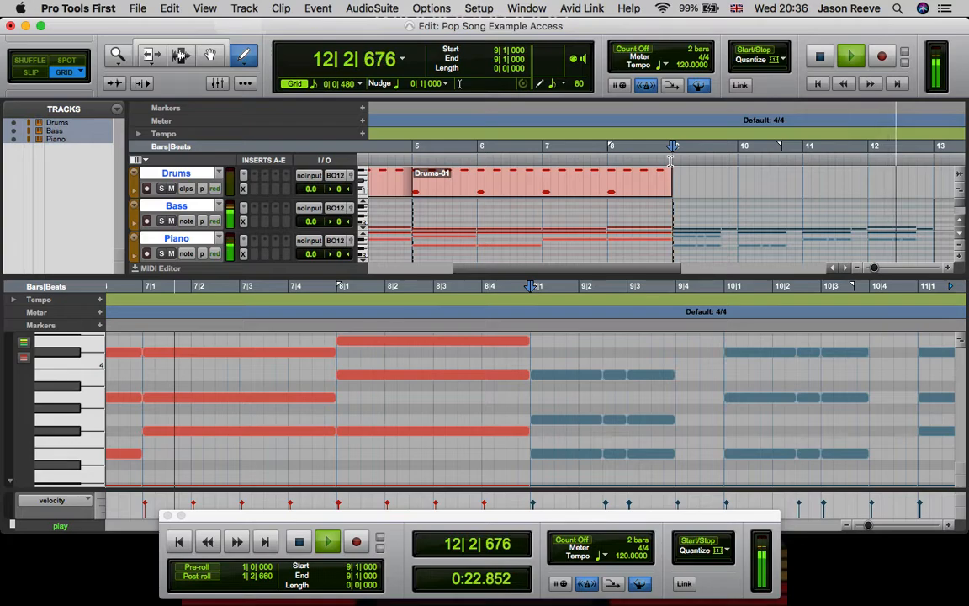
key(space)
click(724, 209)
click(702, 200)
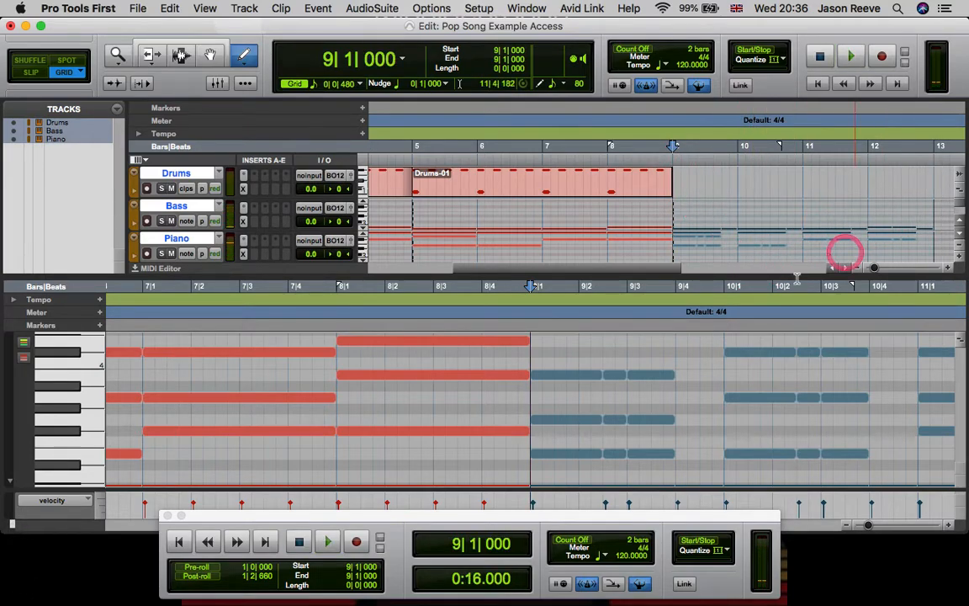
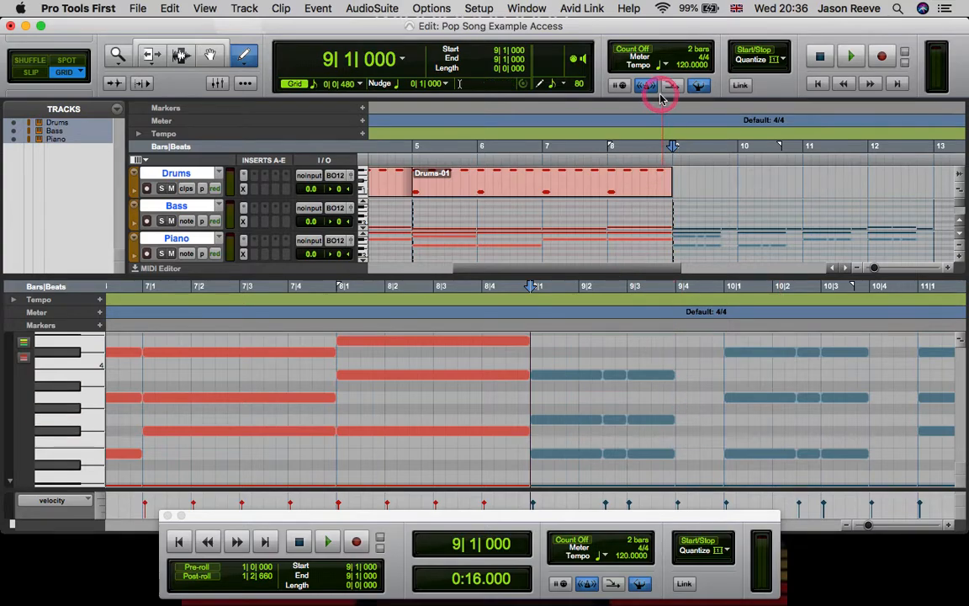
- Show the Drums track as notes and place an eighth-note C1 hit at 9|1|000 at the start of the blue section
click(677, 171)
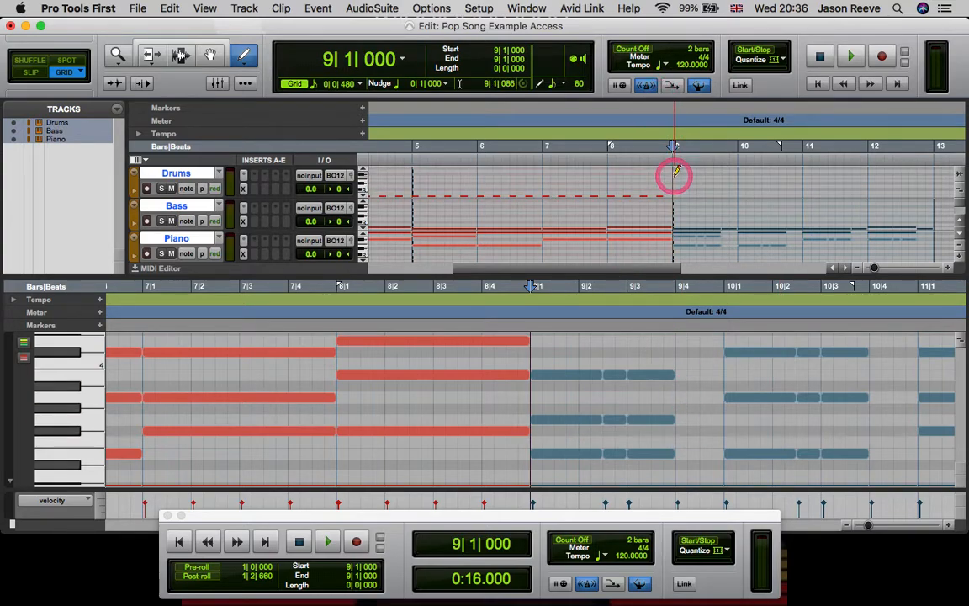
click(675, 191)
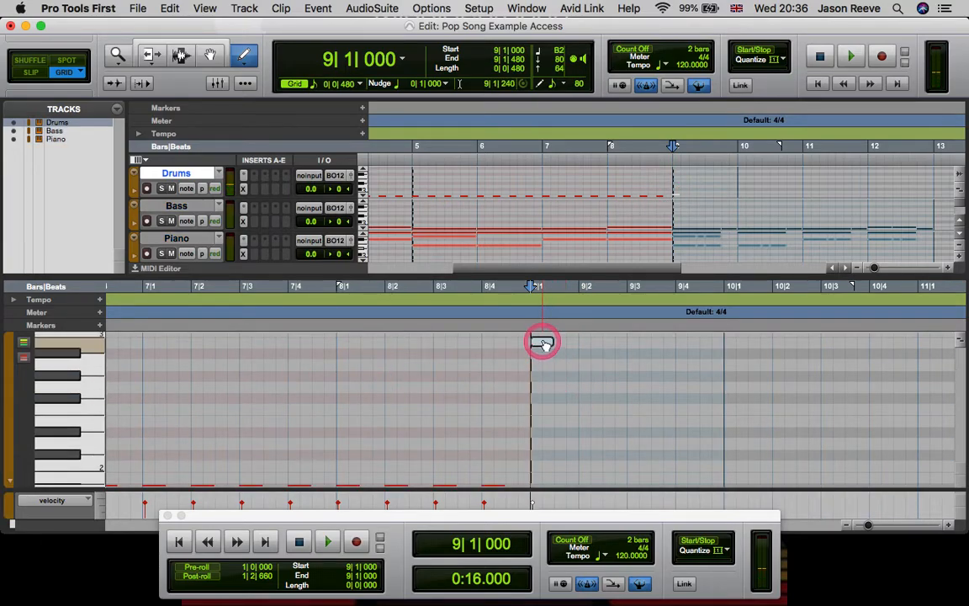
drag(543, 339, 547, 489)
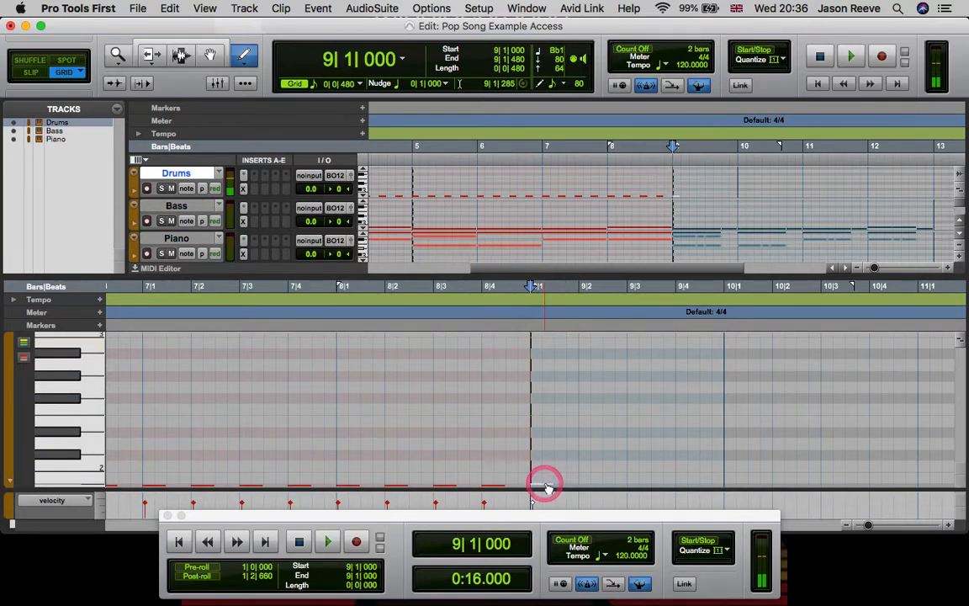
scroll(549, 458, down, 5)
key(Down)
key(Down)
key(Down)
key(Down)
key(Down)
key(Down)
key(Down)
key(Down)
key(Down)
key(Down)
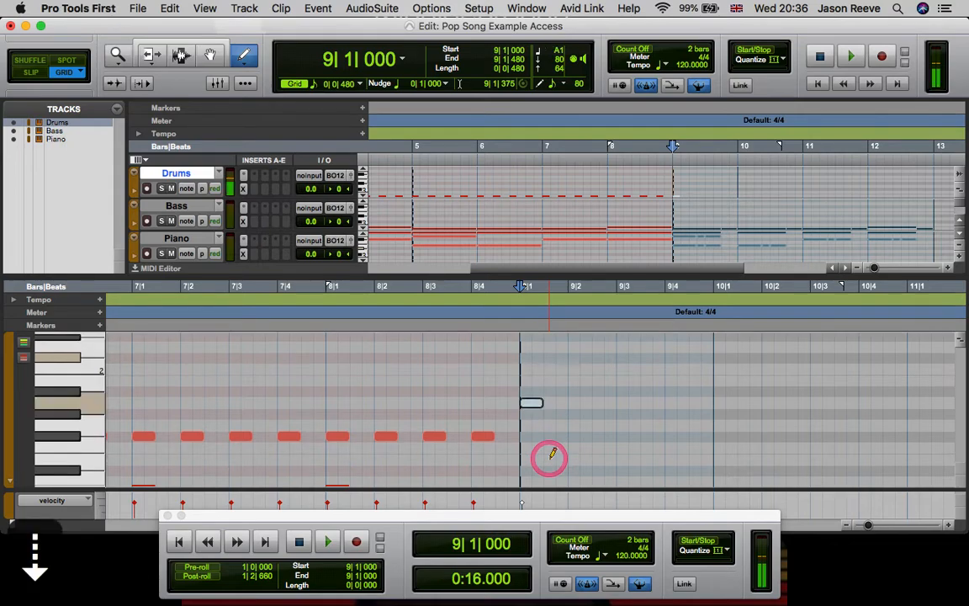
scroll(552, 453, down, 3)
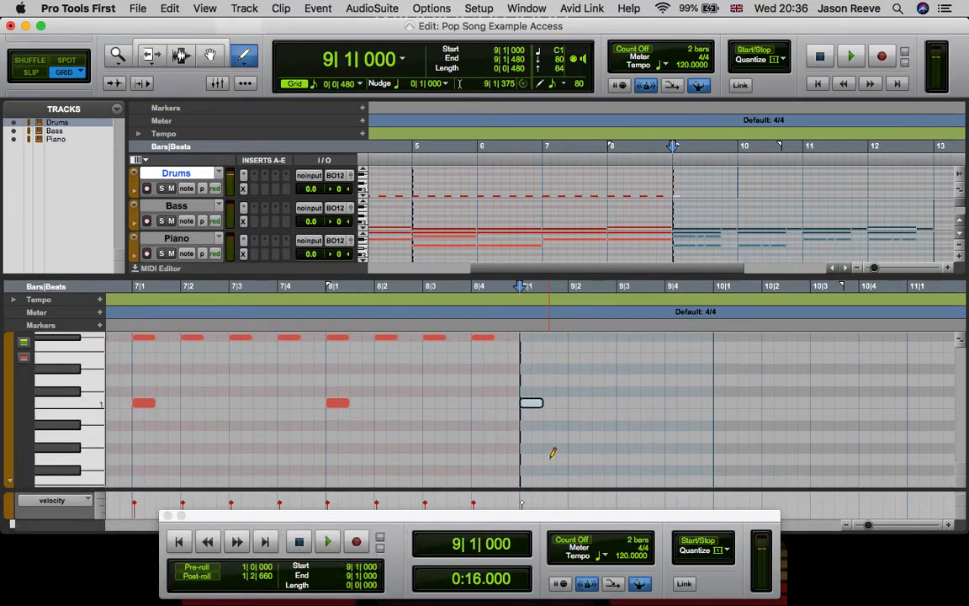
scroll(518, 410, up, 1)
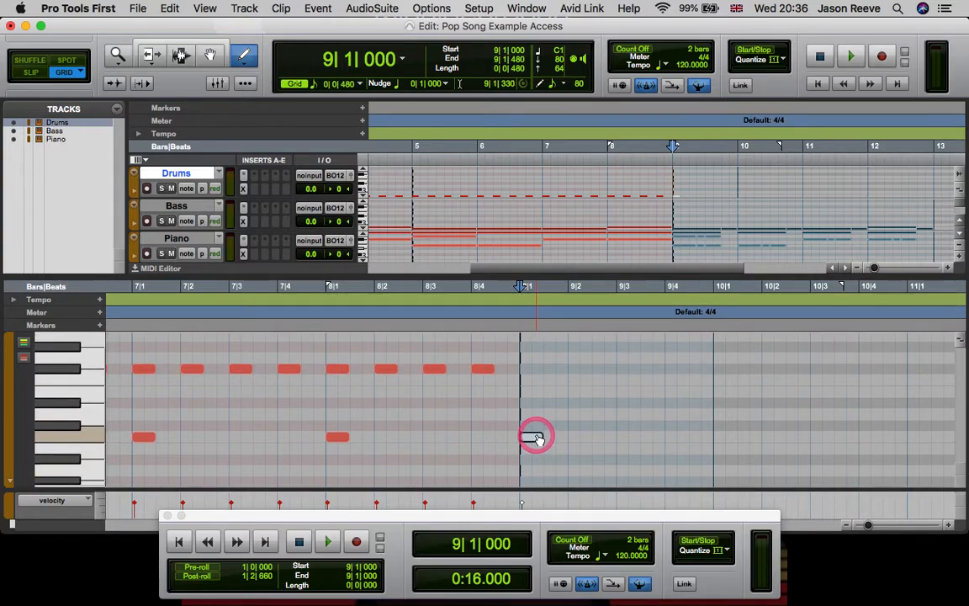
- Add eighth-note C1 hits at 9|2|480 and 9|3|000, and D1 hits at 9|2|000 and 9|4|000 on the Drums track
click(614, 438)
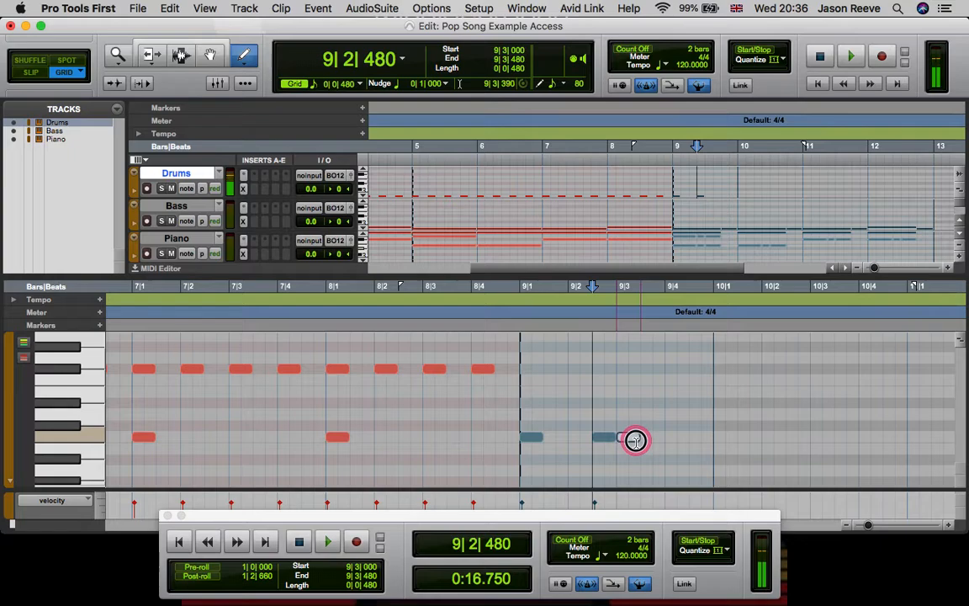
click(627, 438)
click(533, 438)
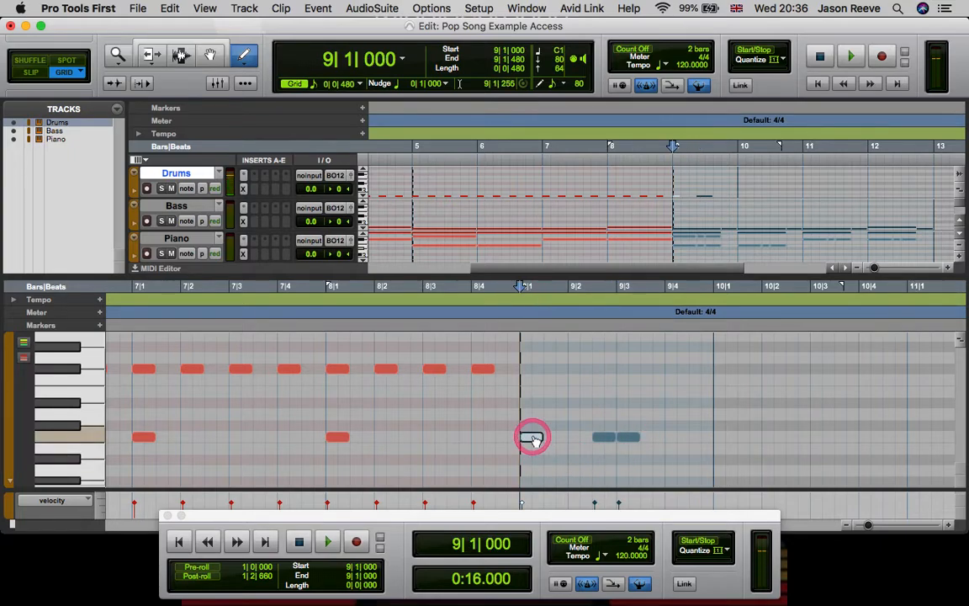
click(604, 437)
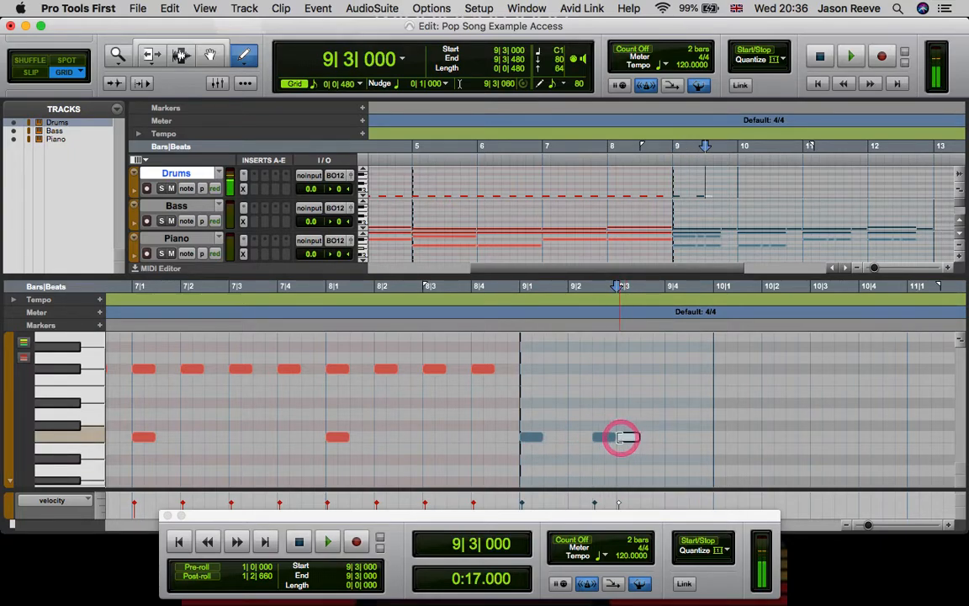
click(578, 413)
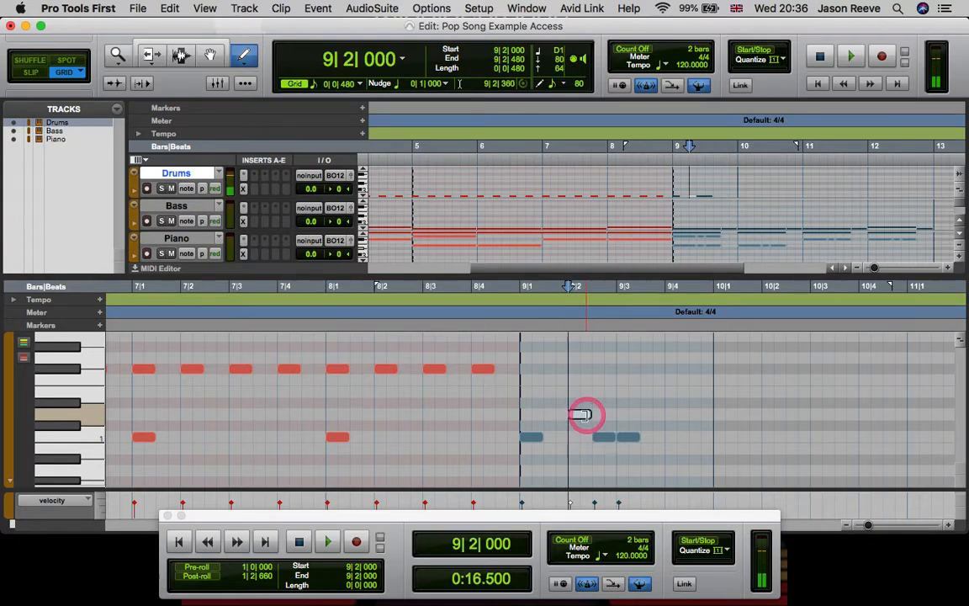
click(677, 413)
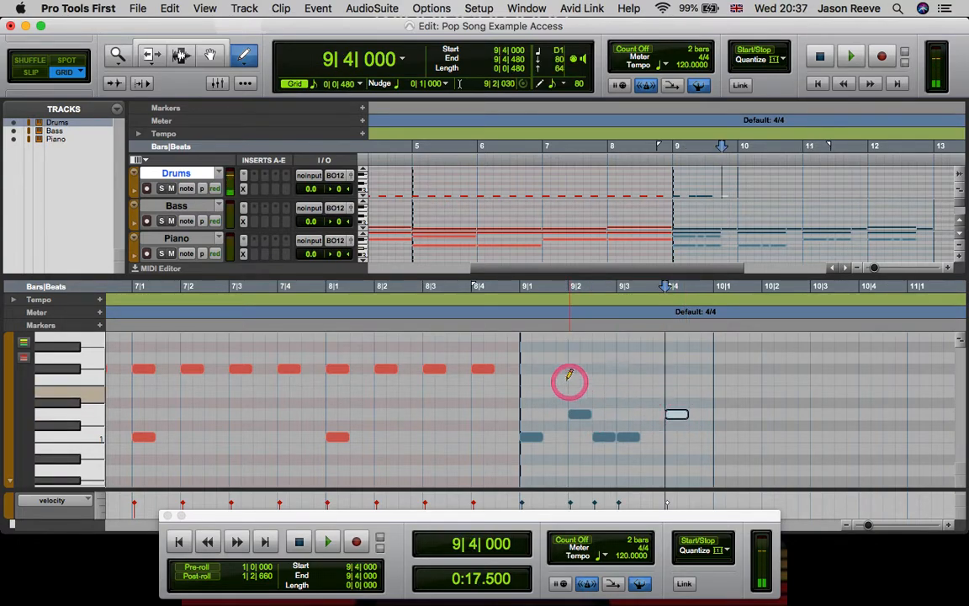
- Fill bar 9 of the Drums track with eight consecutive eighth-note F#1 hits, from 9|1|000 to 10|1|000
click(525, 370)
click(564, 370)
click(579, 370)
click(605, 371)
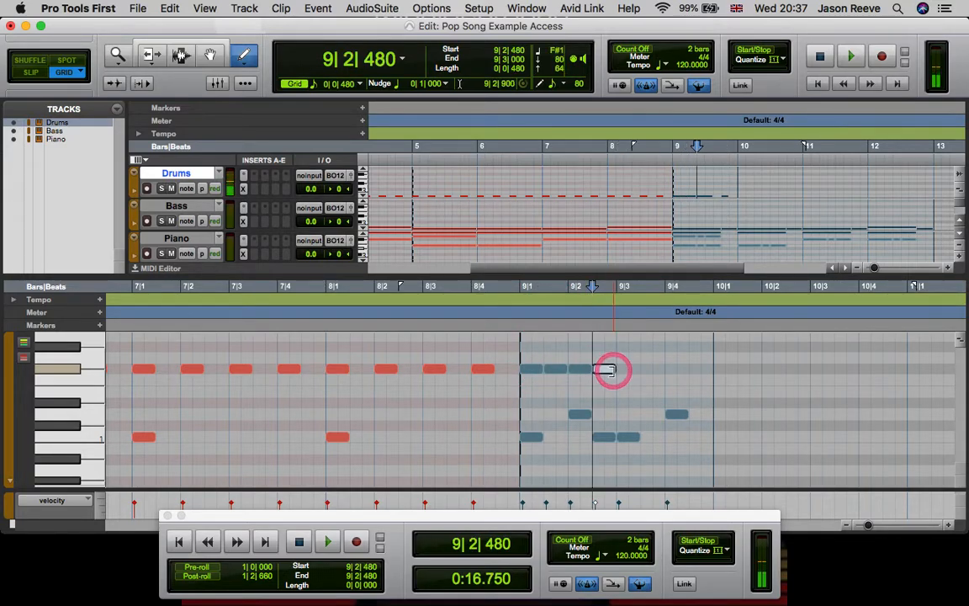
click(622, 370)
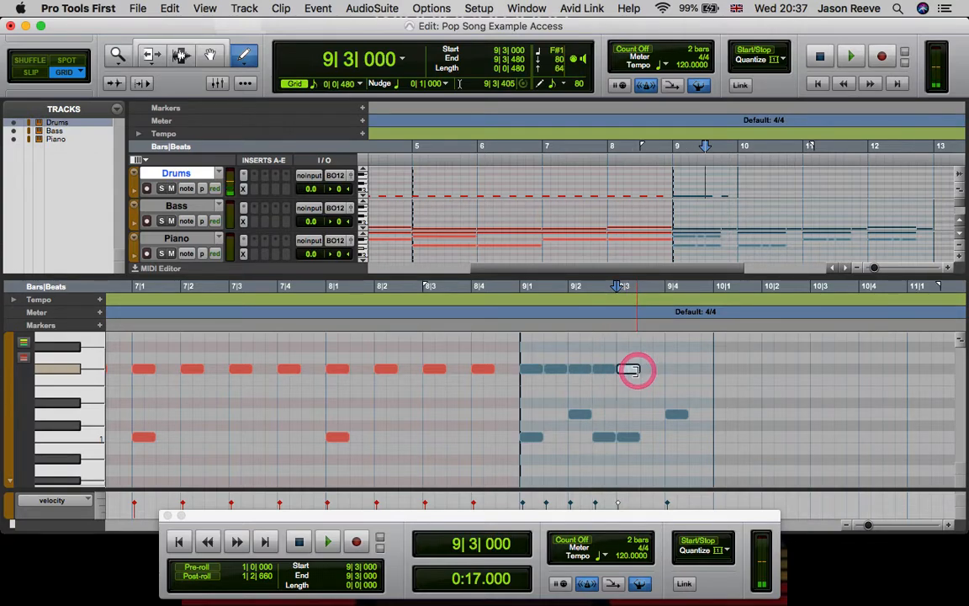
click(656, 368)
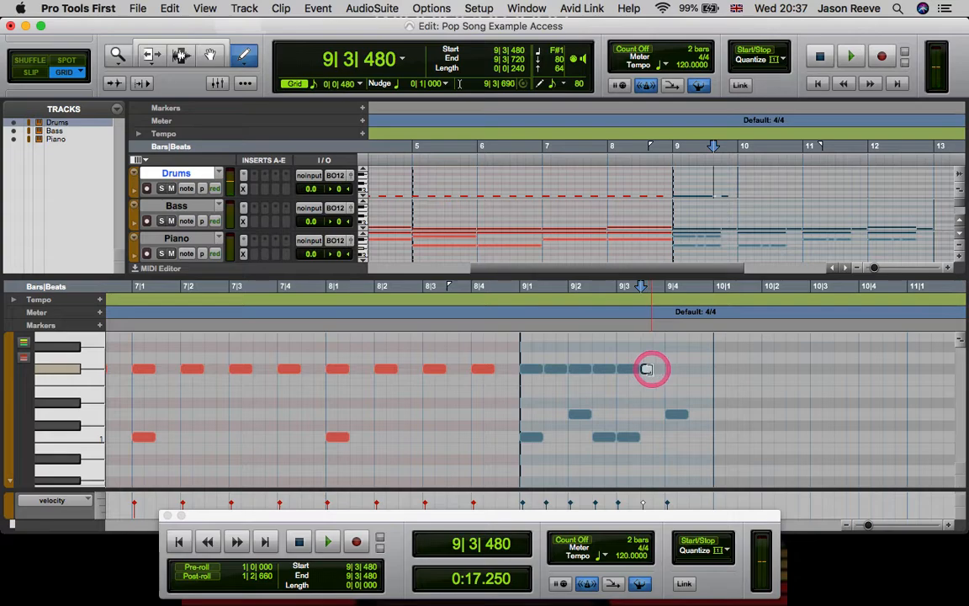
drag(655, 369, 663, 370)
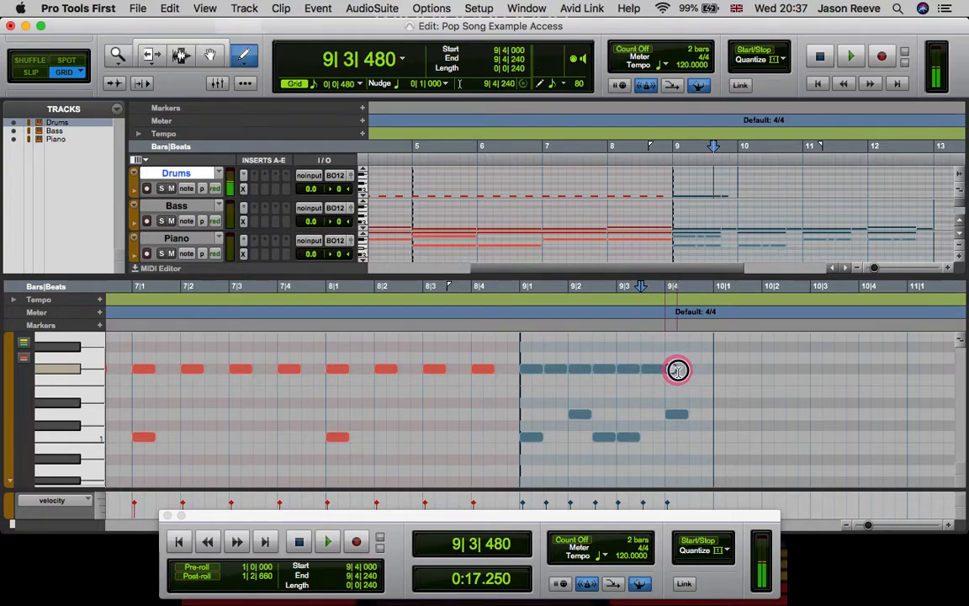
click(687, 369)
drag(693, 370, 713, 367)
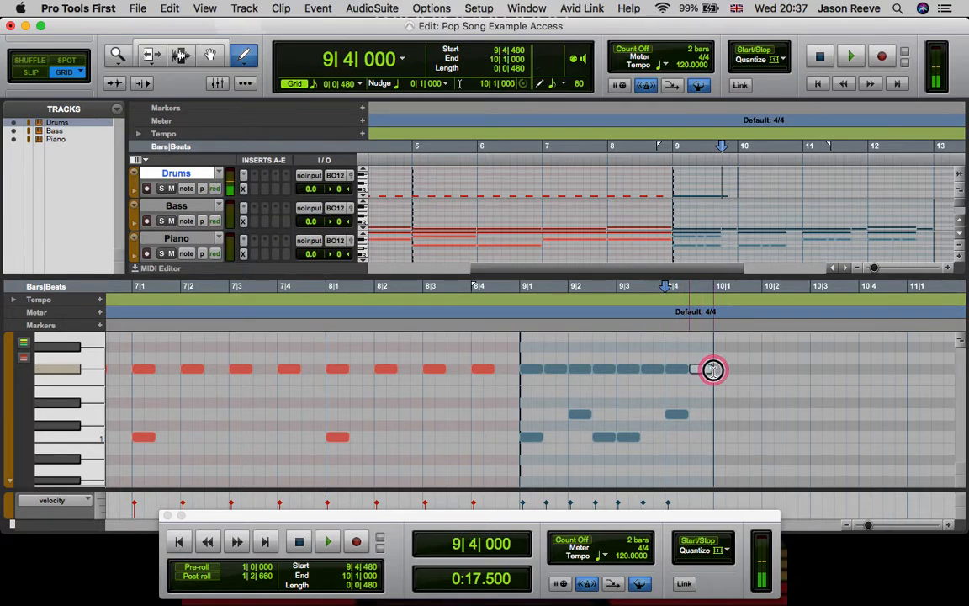
- Transpose the first F#1 hit of bar 9 up seven semitones to C#2
click(537, 371)
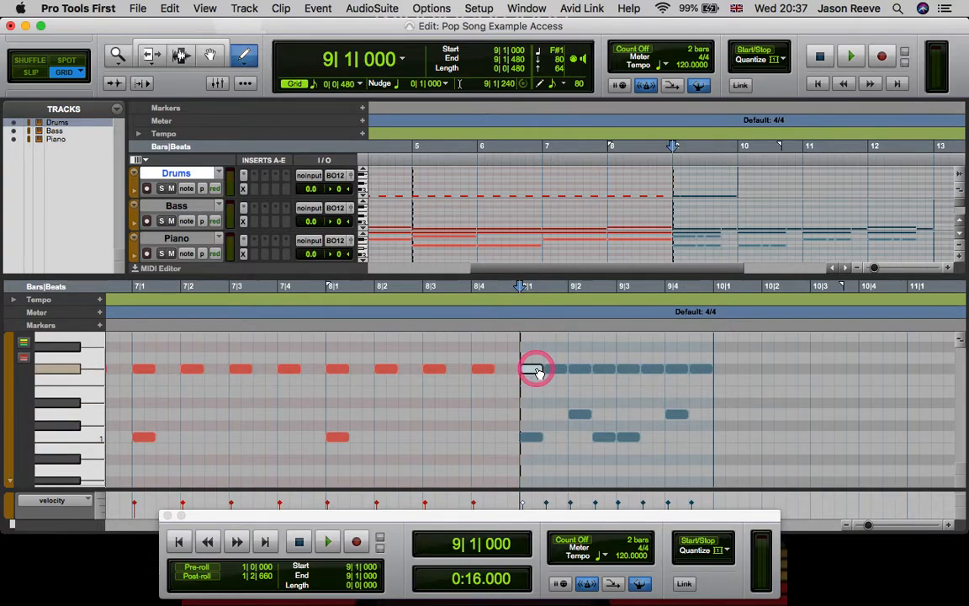
scroll(537, 371, up, 3)
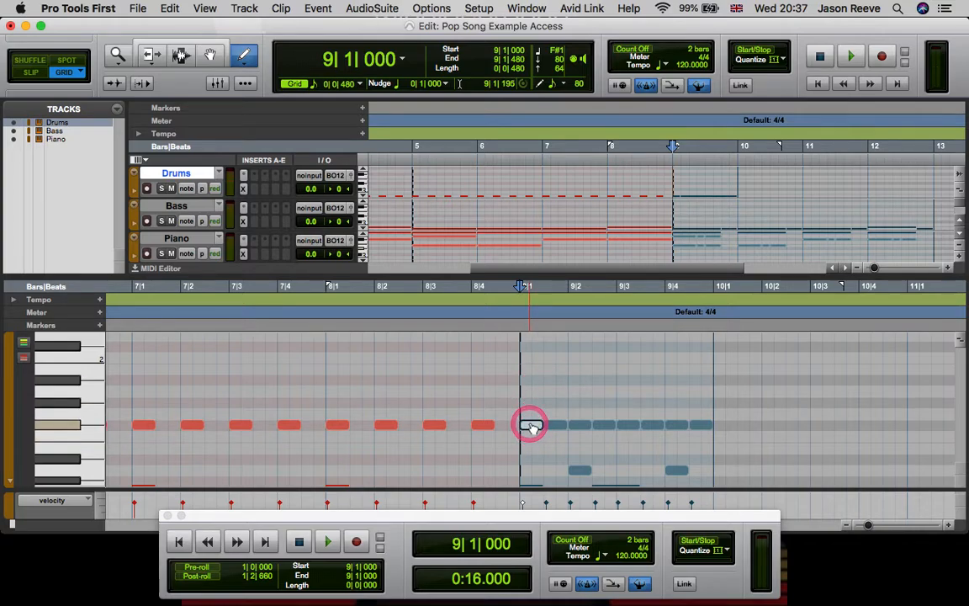
key(Up)
key(Up)
key(Up)
key(Up)
key(Up)
key(Up)
key(Up)
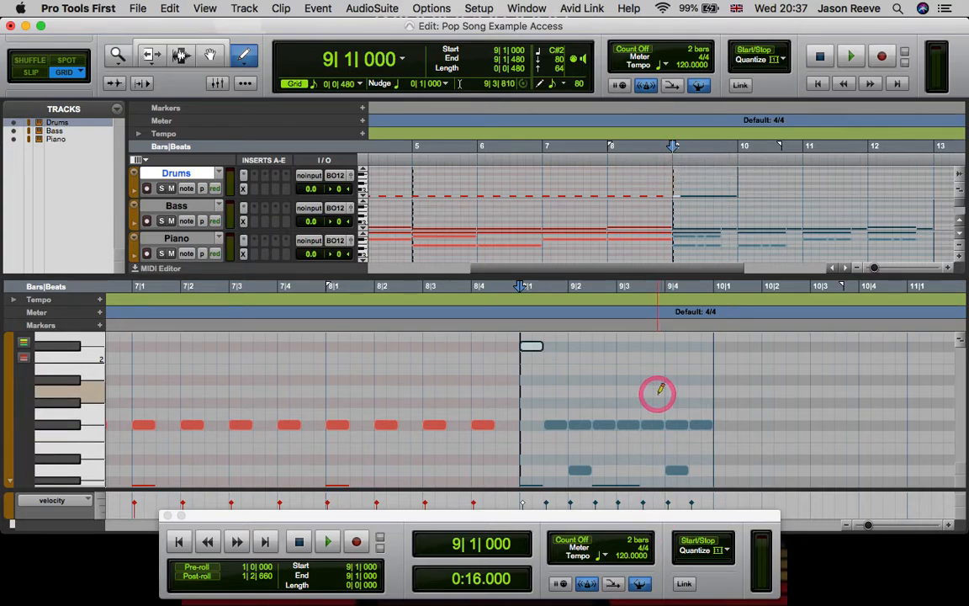
- Select all drum notes in bar 9 with the Grabber tool and duplicate them into bar 10
click(172, 10)
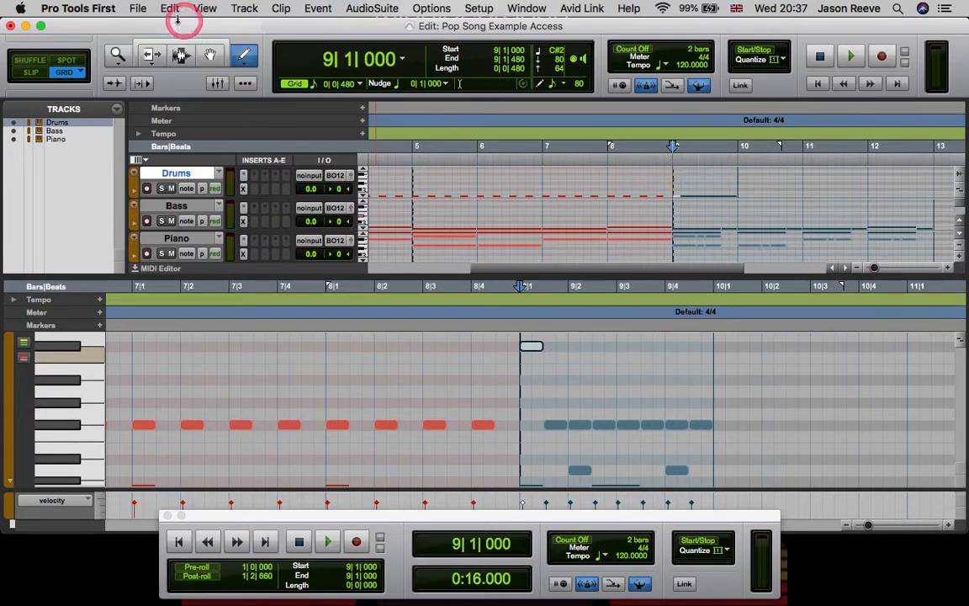
click(210, 56)
mouse_move(530, 346)
mouse_down()
mouse_move(646, 505)
mouse_move(715, 429)
mouse_up()
scroll(715, 429, up, 2)
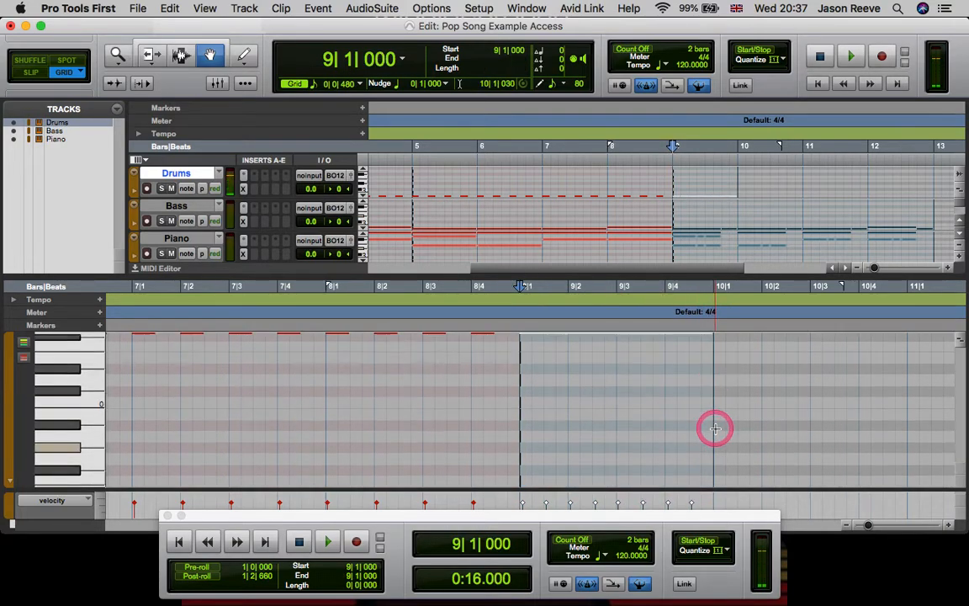
key(super+d)
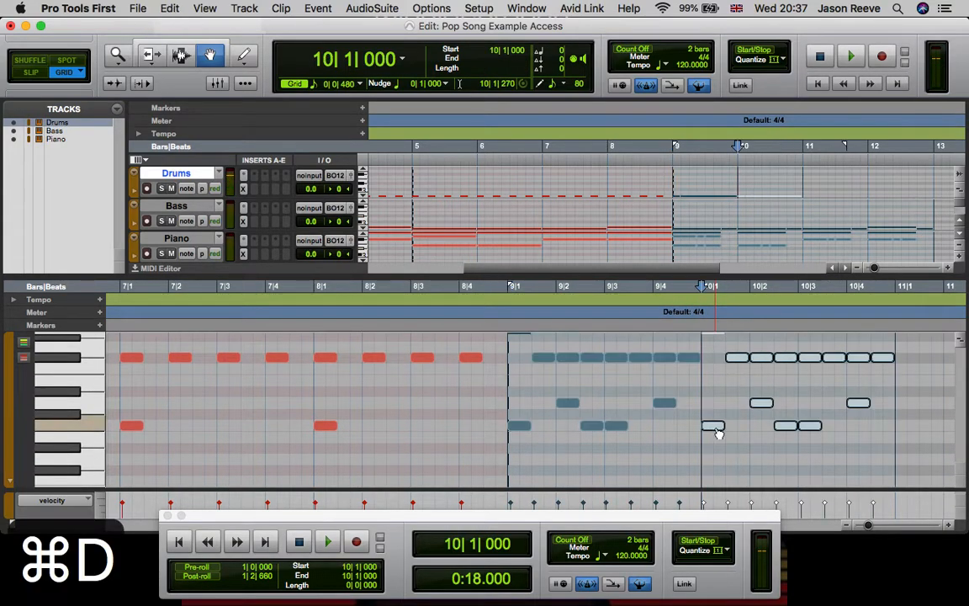
- Transpose only the C#2 note at 10|1|000 down seven semitones to F#1
scroll(717, 433, up, 2)
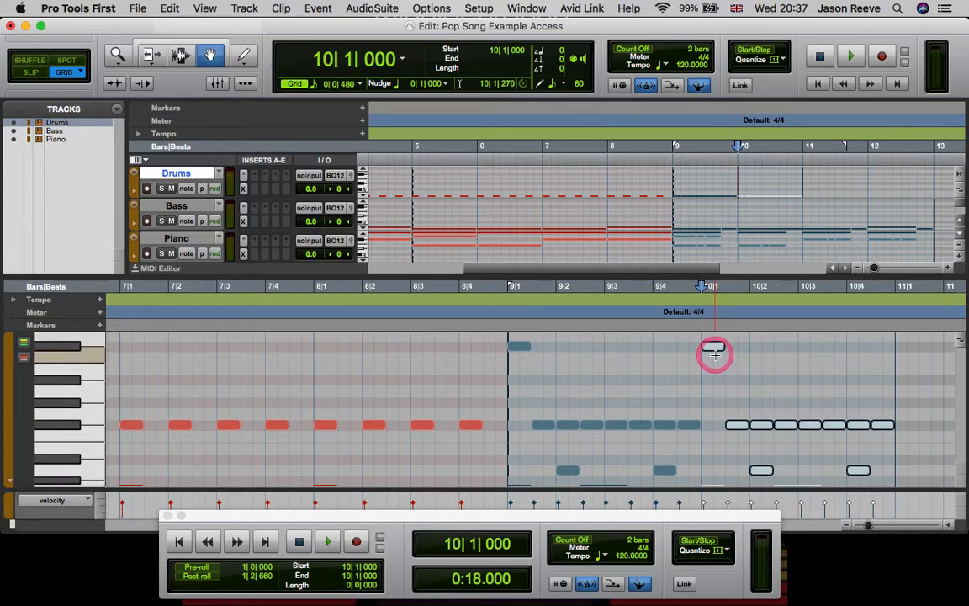
click(715, 348)
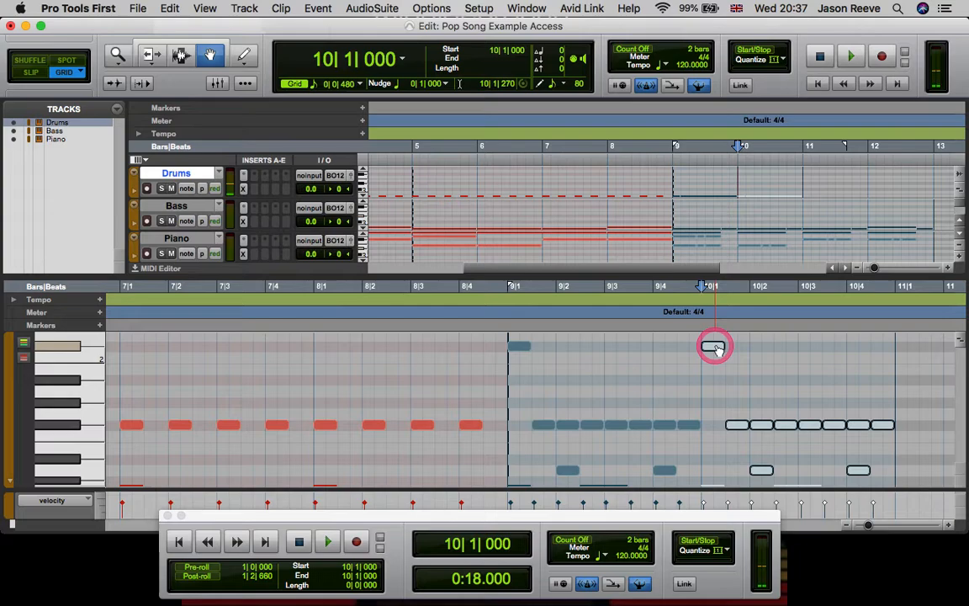
click(735, 407)
click(716, 346)
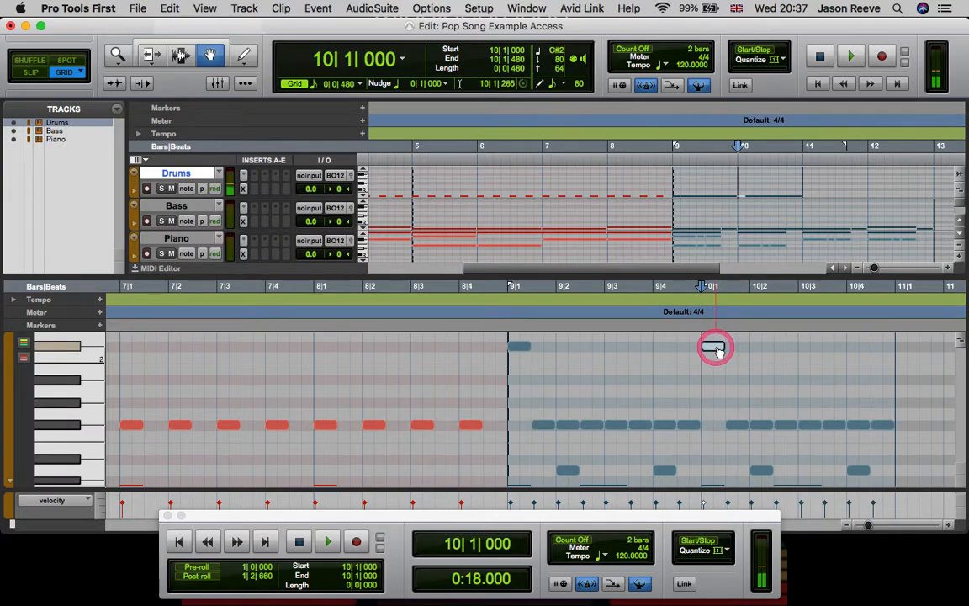
key(Down)
key(Down)
key(Down)
key(Down)
key(Down)
key(Down)
key(Down)
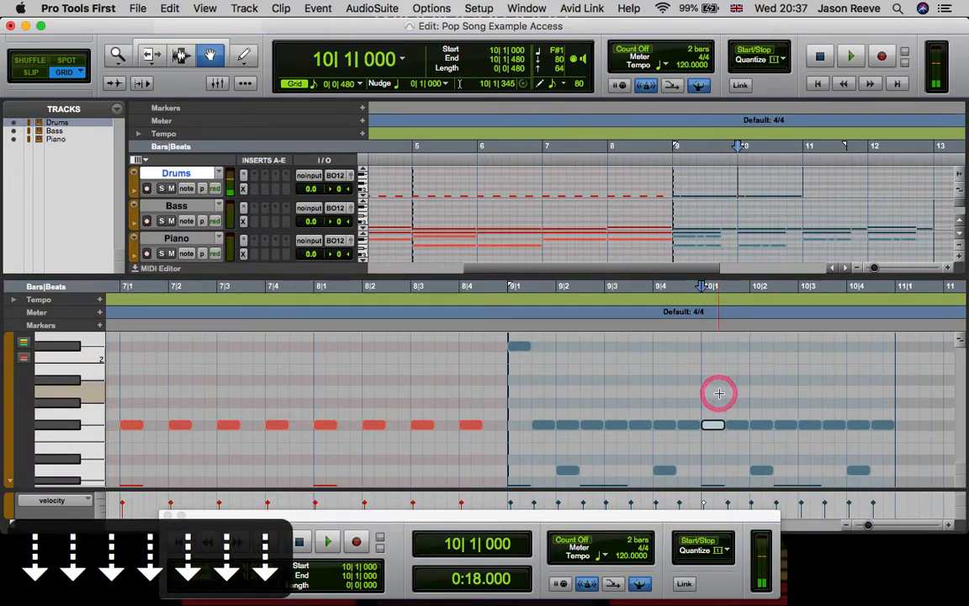
- Select all drum notes in bar 10 and duplicate them twice to fill bars 11 and 12
scroll(717, 391, down, 3)
drag(711, 363, 876, 454)
key(super+d)
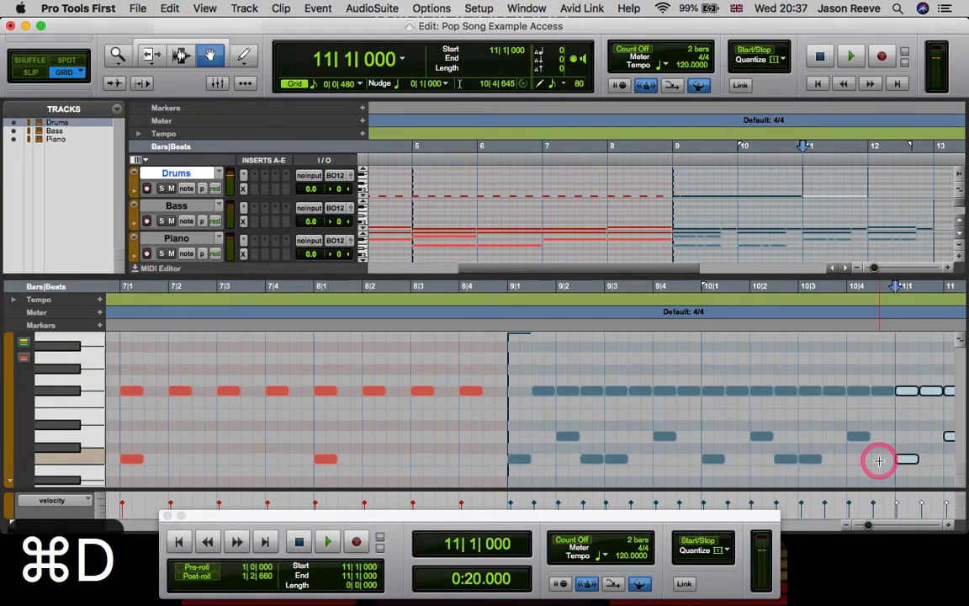
key(super+d)
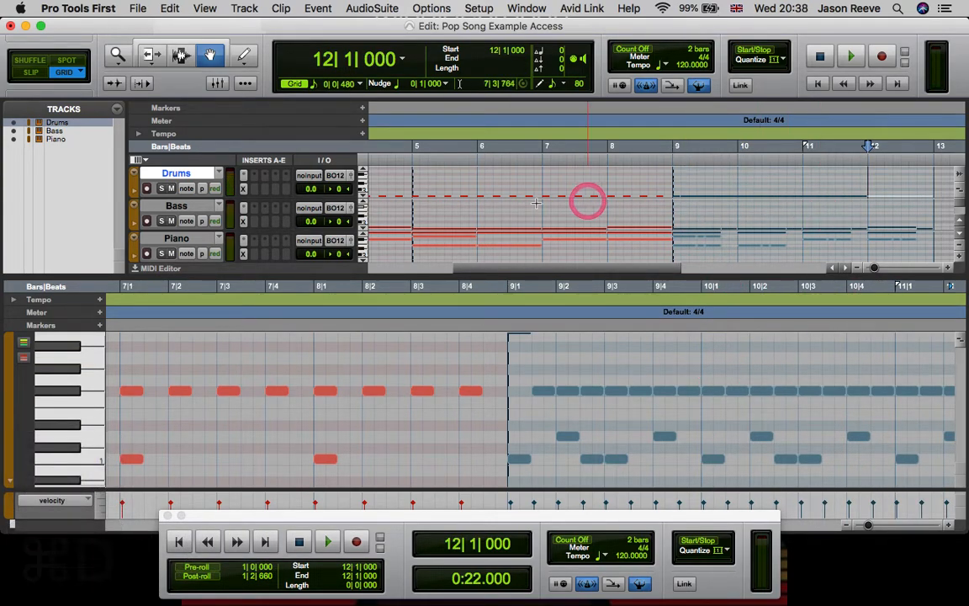
- Set the track view of the Drums, Bass and Piano tracks to clips
click(189, 192)
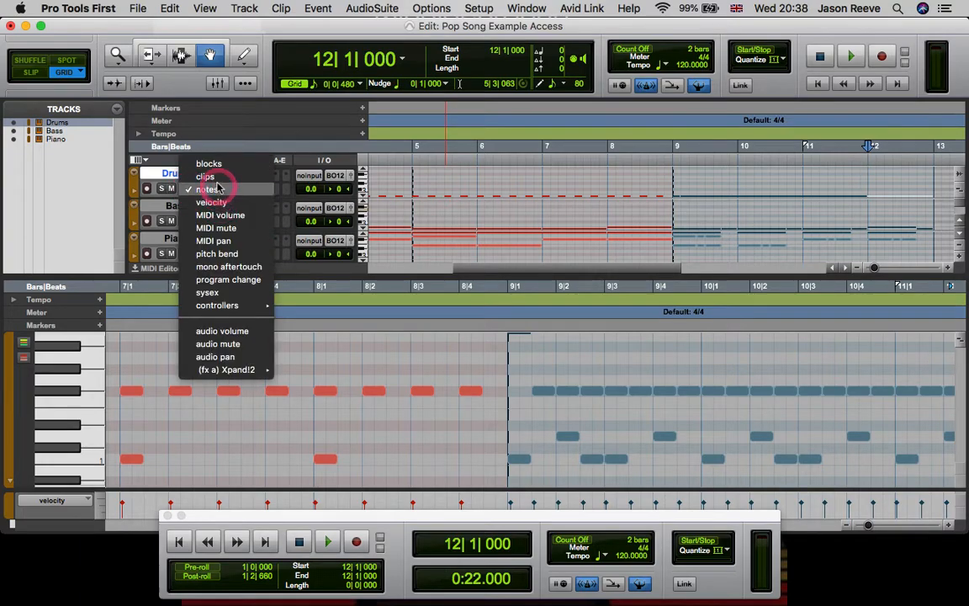
click(216, 174)
click(188, 222)
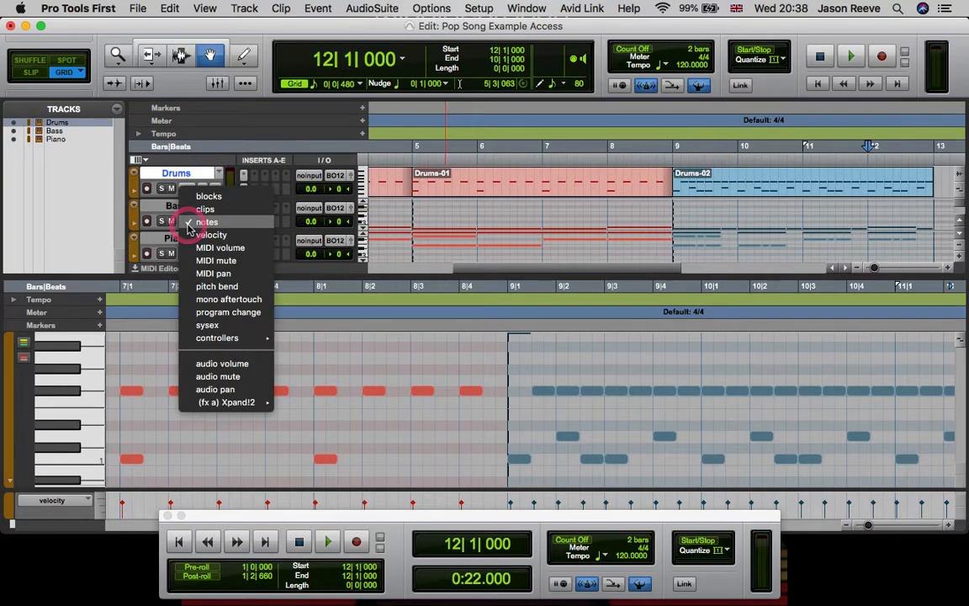
click(200, 208)
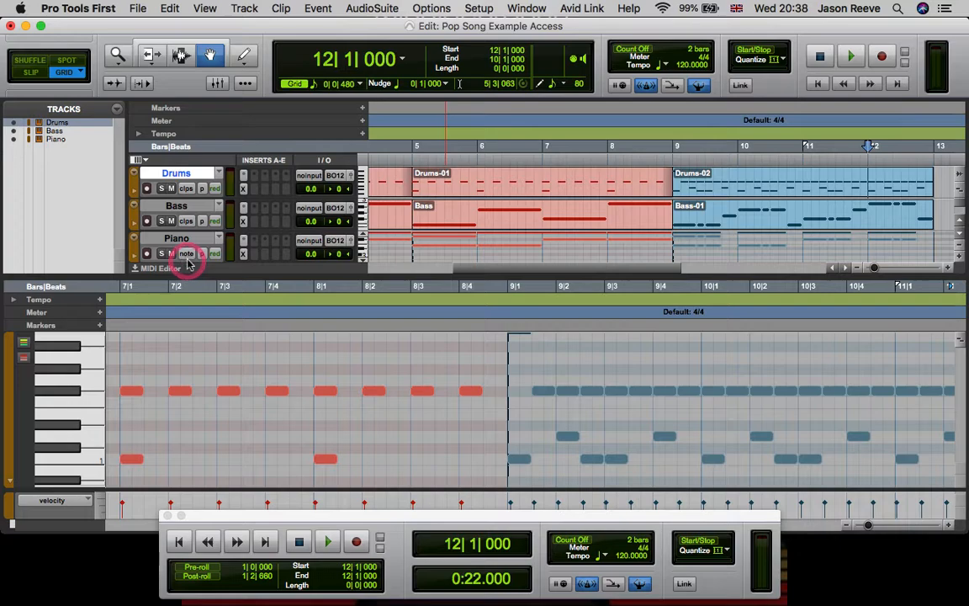
click(187, 254)
click(210, 242)
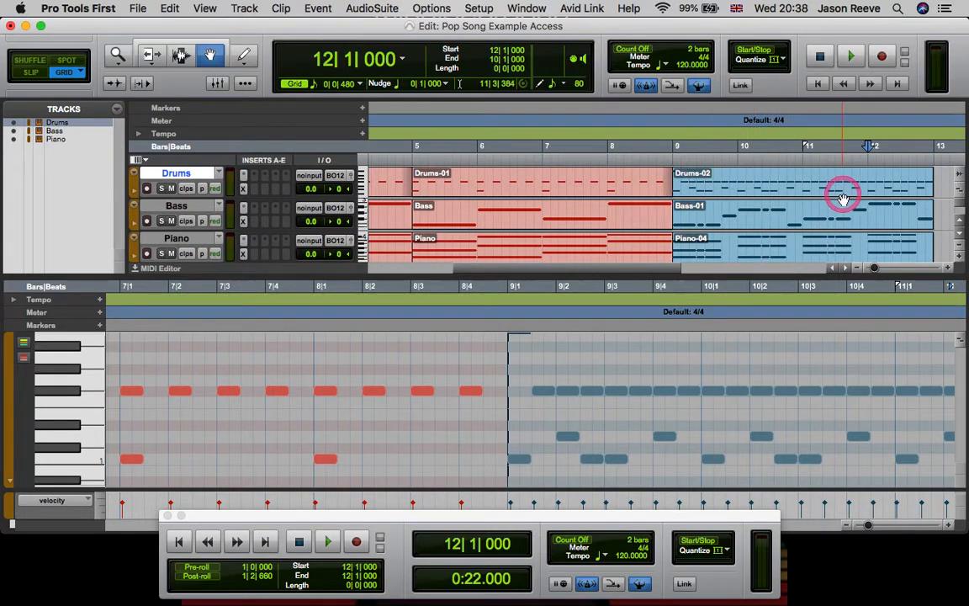
- Play back the new section of the song from 9|1|000 and stop before its end
click(673, 152)
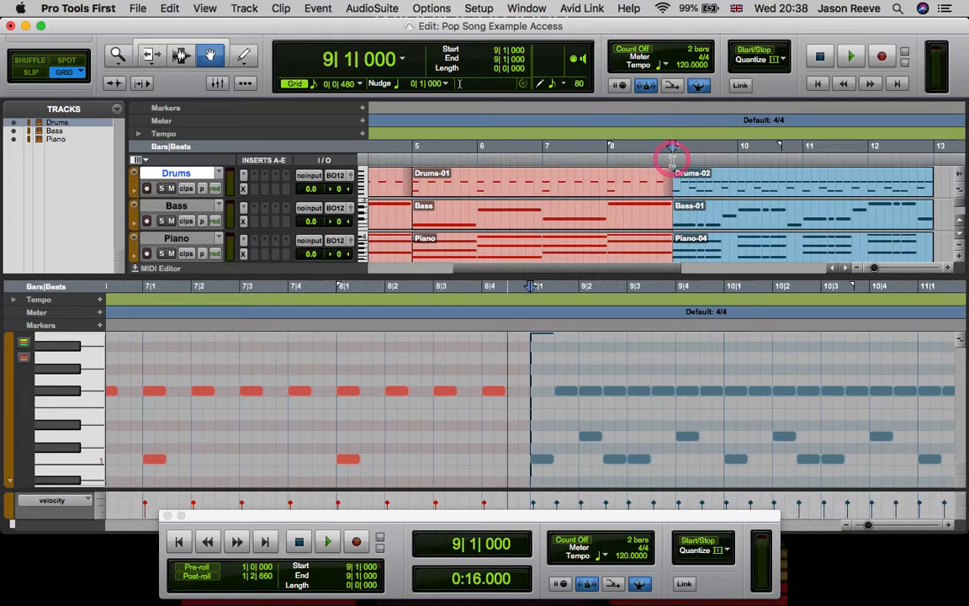
key(space)
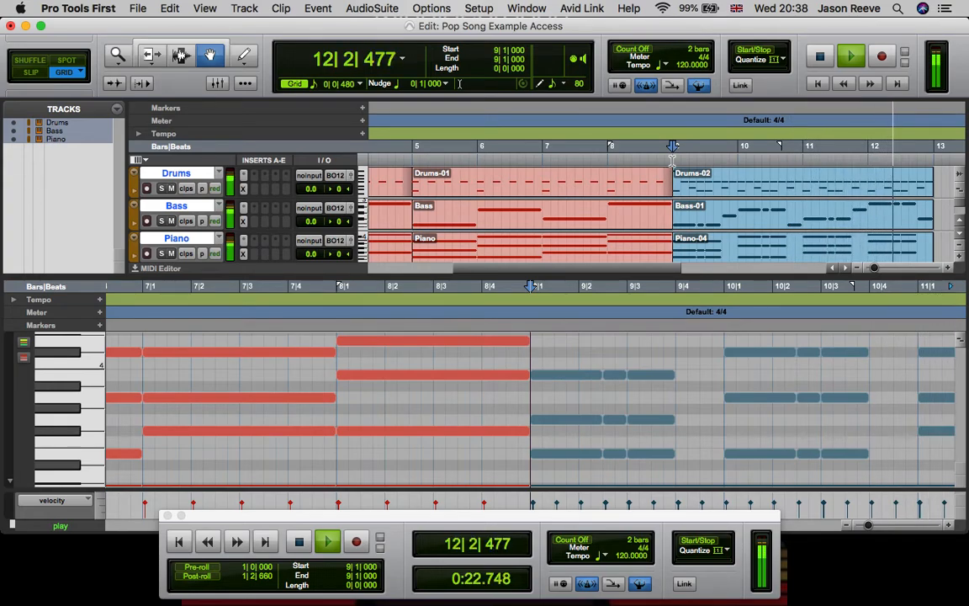
key(space)
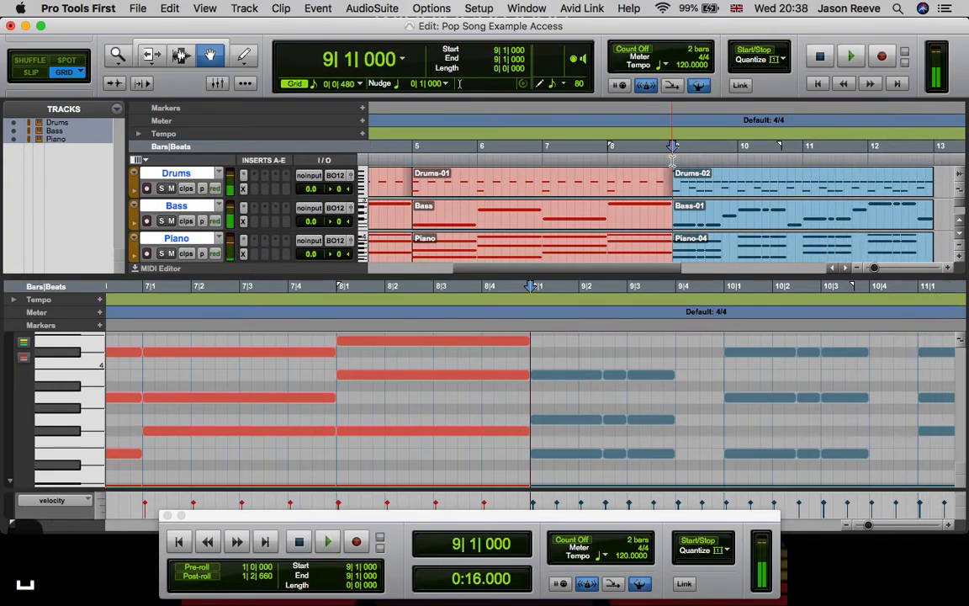
- Select the Drums, Bass and Piano clips in bars 9 to 12 and duplicate them three times to fill bars 13 to 24
click(885, 193)
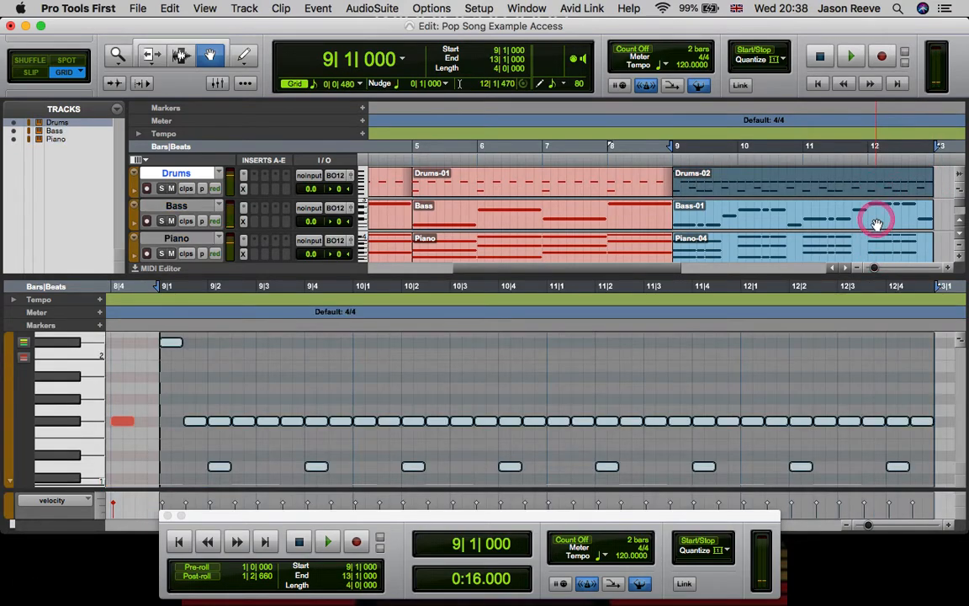
click(875, 216)
click(877, 249)
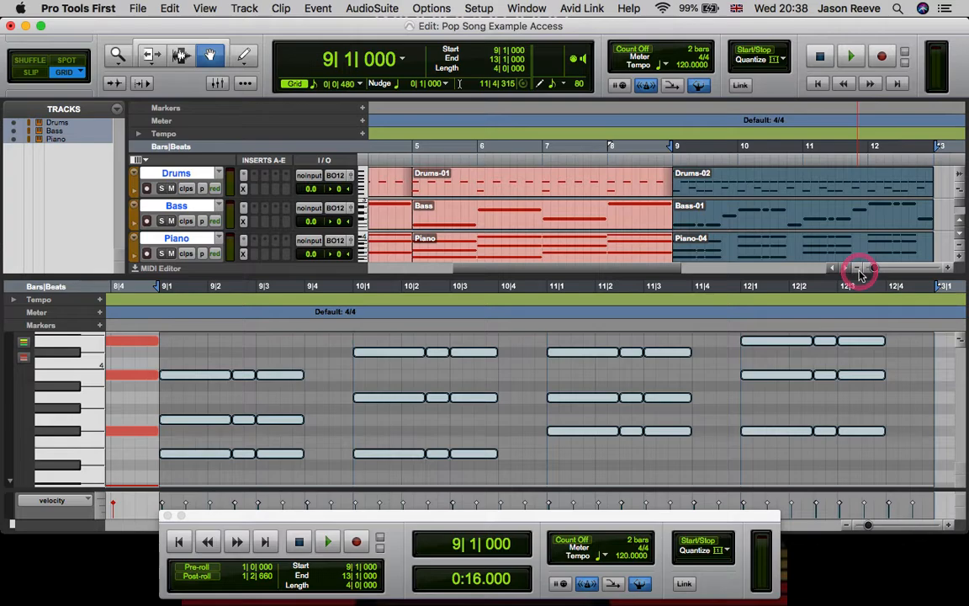
key(super+bracketleft)
key(super+bracketleft)
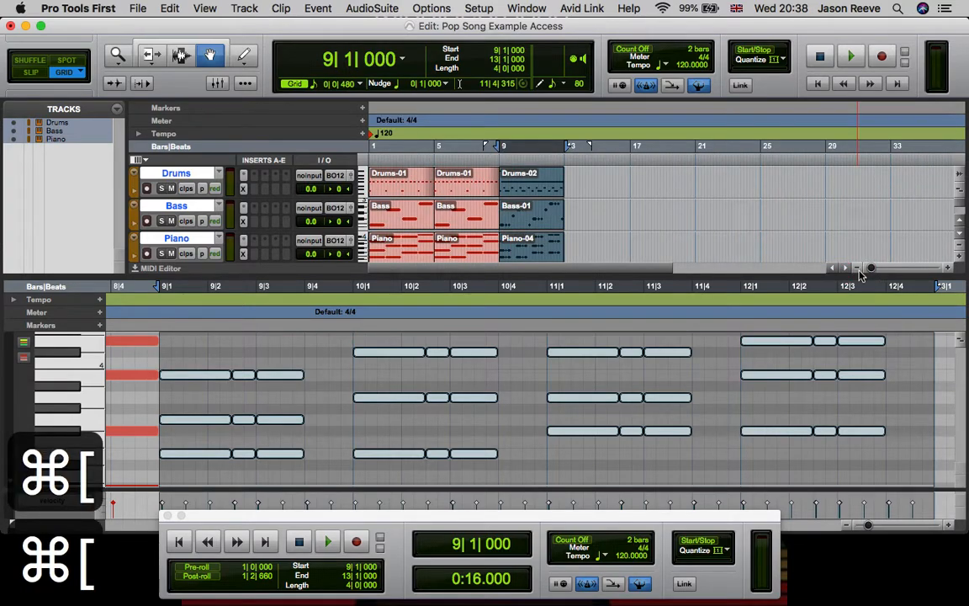
key(super+d)
key(super+d)
key(super+d)
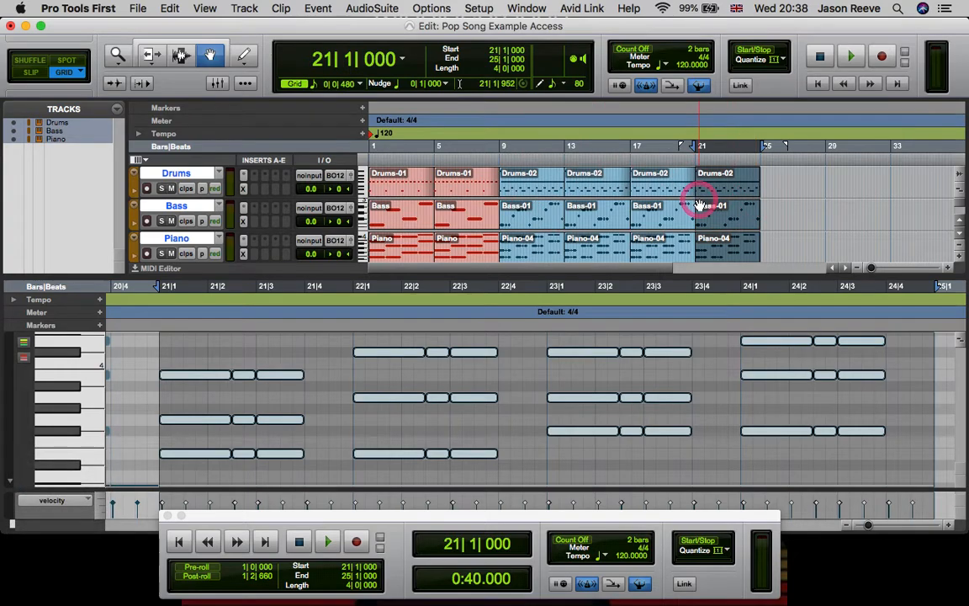
- Play back the song from 1|1|480 and stop once bar 9 has started
click(370, 155)
key(space)
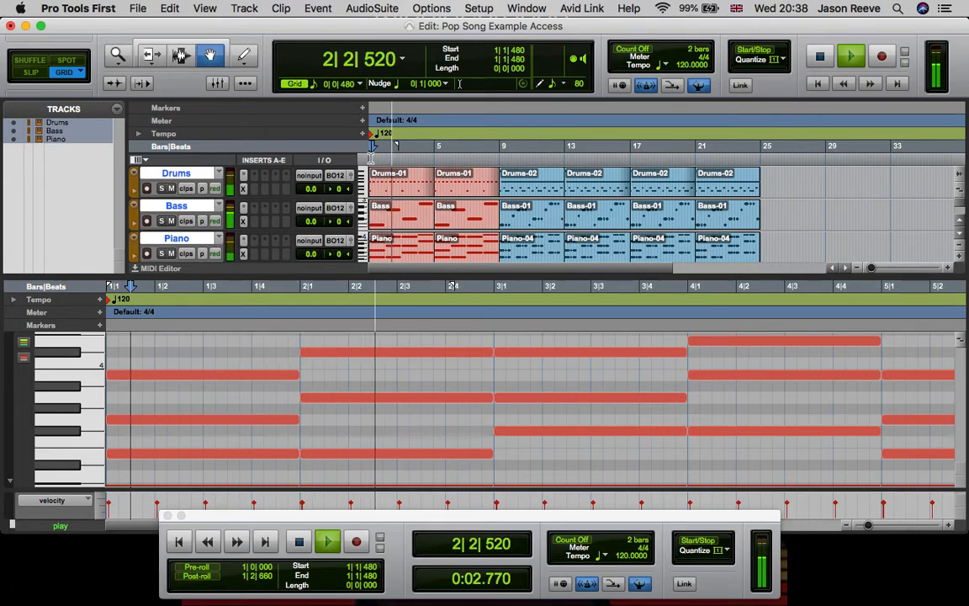
click(373, 157)
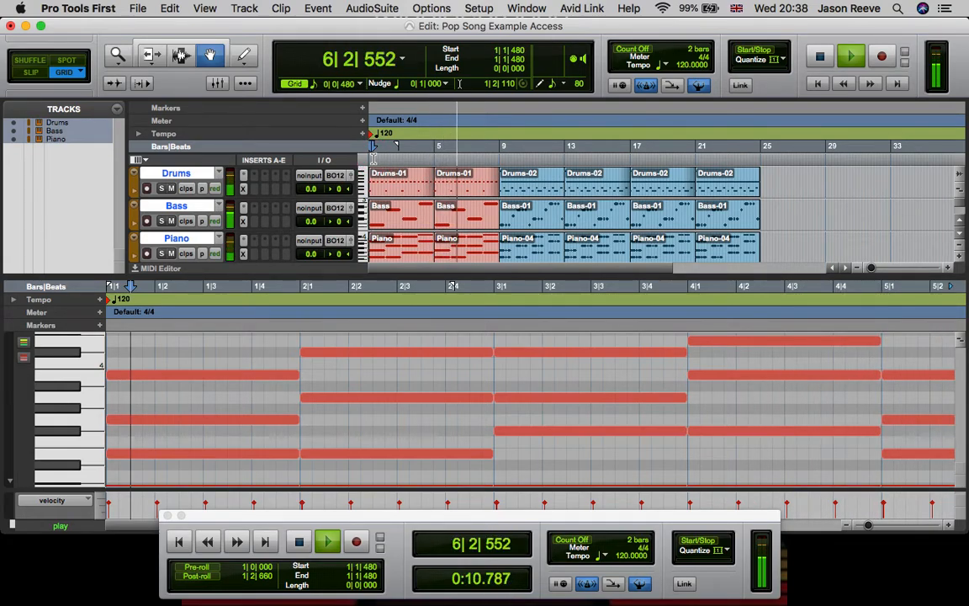
click(373, 153)
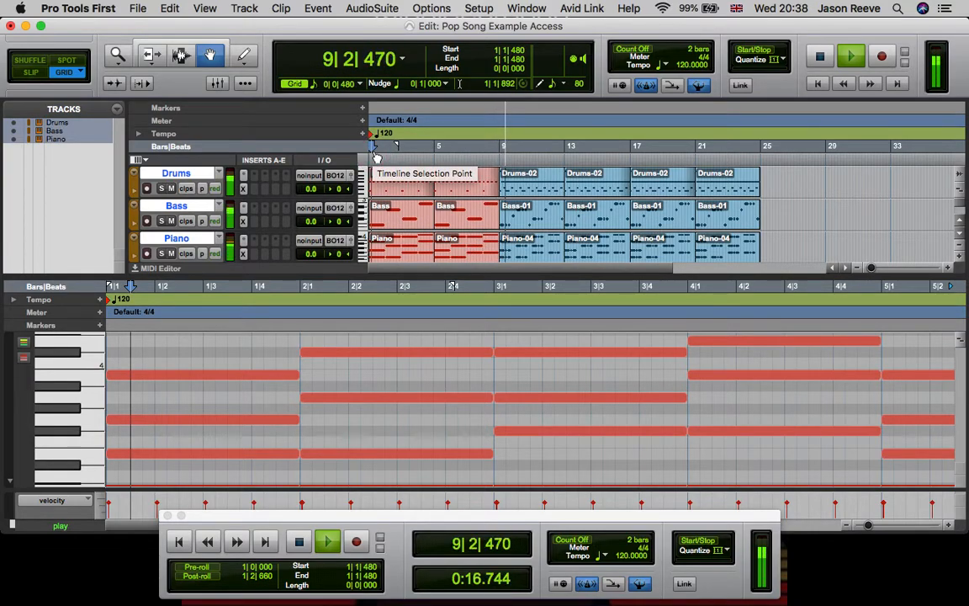
key(space)
- Draw four consecutive eighth-note D1 snare hits from 8|3|000 to 8|4|480 in the second Drums clip, bars 5 to 8
click(471, 189)
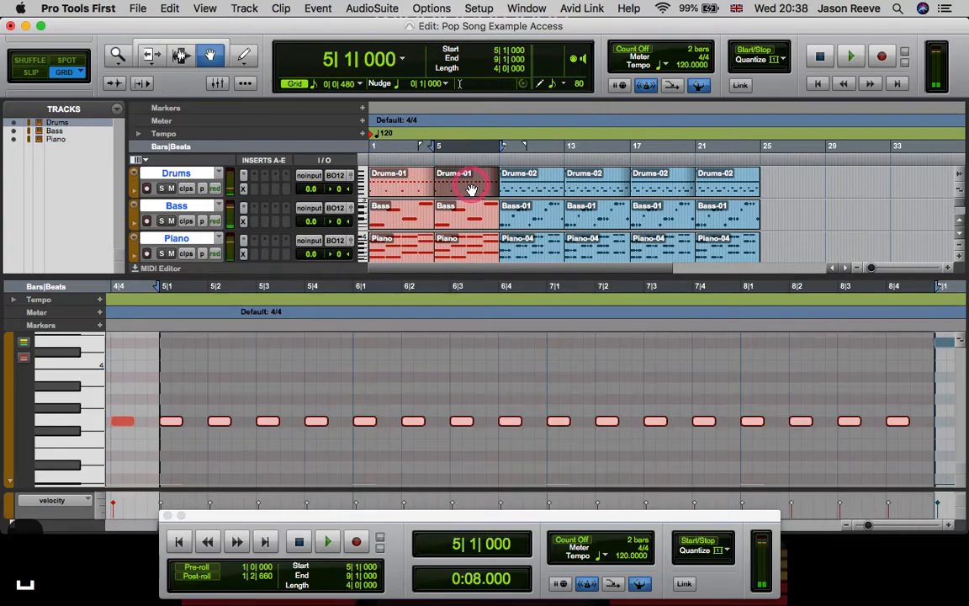
scroll(852, 404, down, 3)
scroll(854, 405, down, 3)
scroll(854, 405, up, 2)
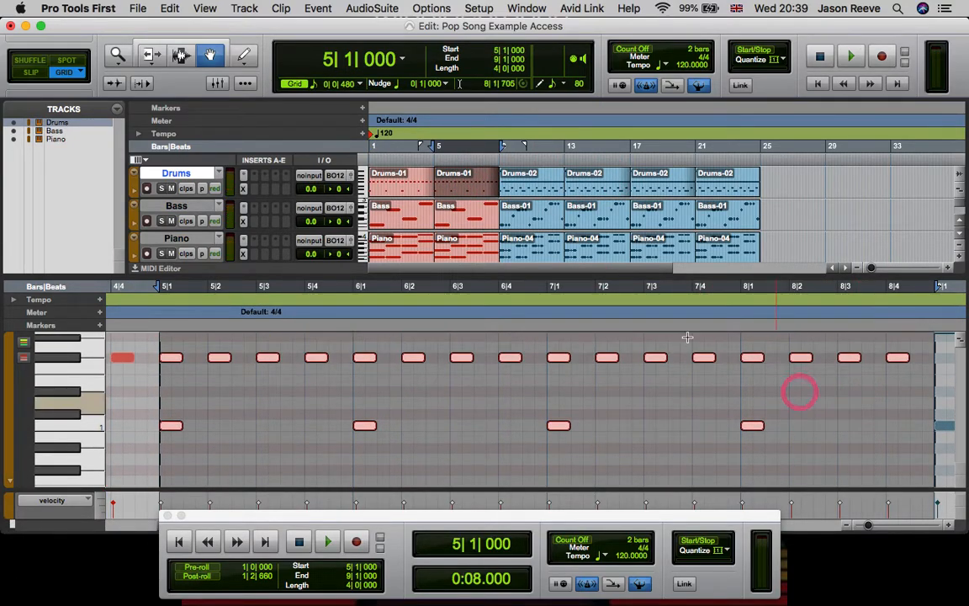
click(243, 53)
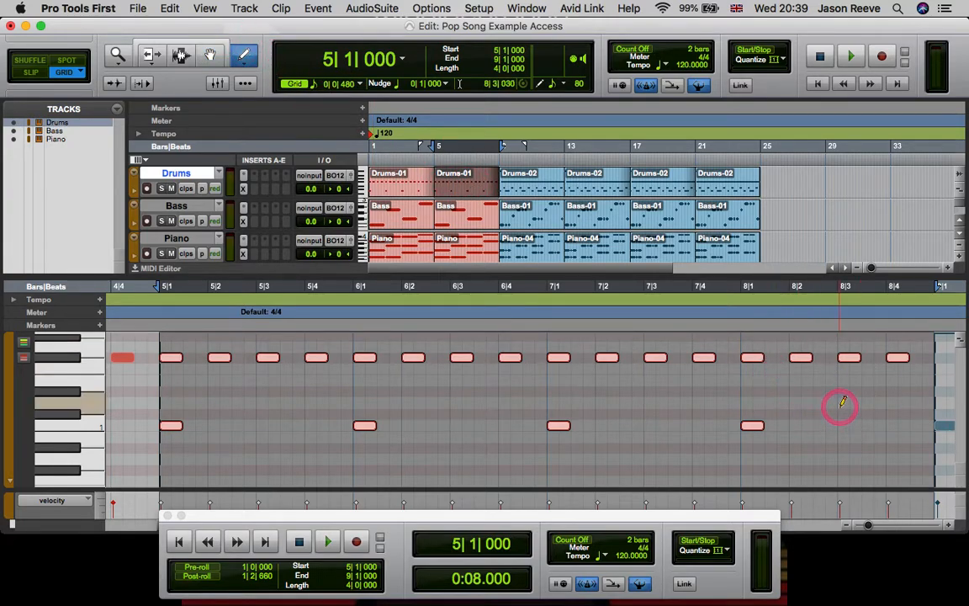
drag(839, 405, 907, 405)
click(923, 402)
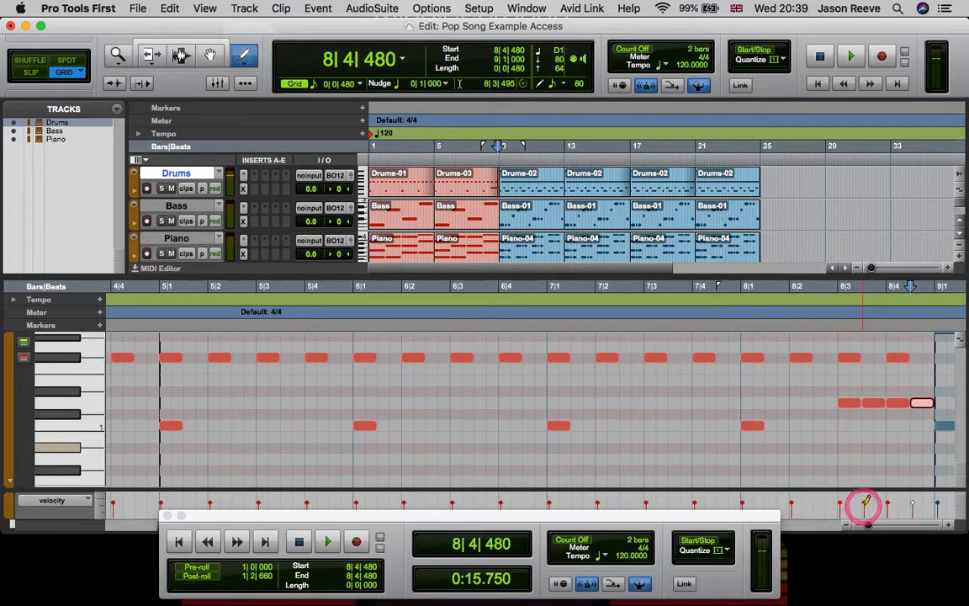
- Set velocities of 97 for F#1 at 8|4|000, 104 for D1 at 8|4|480 and 63 for F#1 at 8|3|000, and play back the fill
click(887, 504)
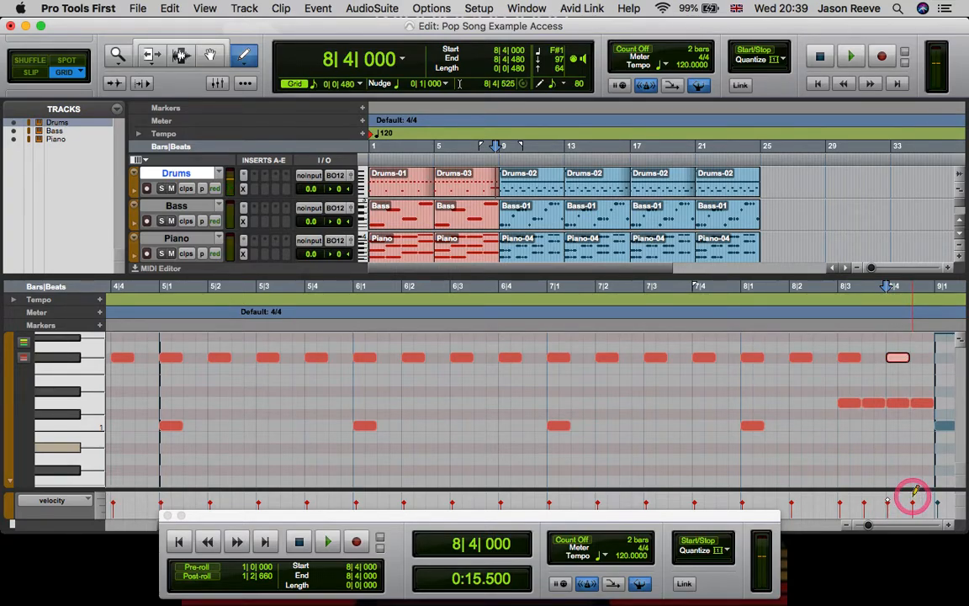
click(913, 501)
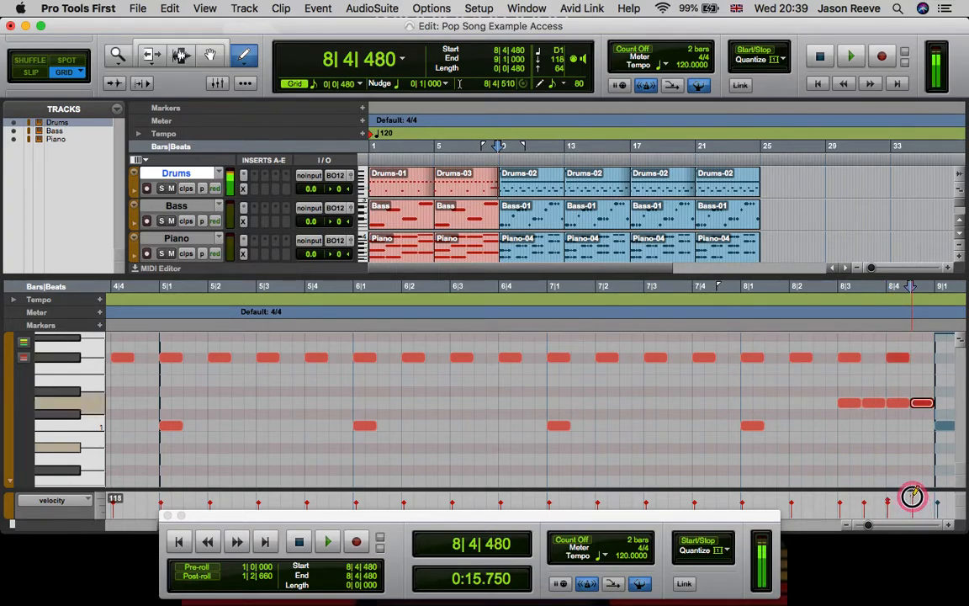
click(841, 505)
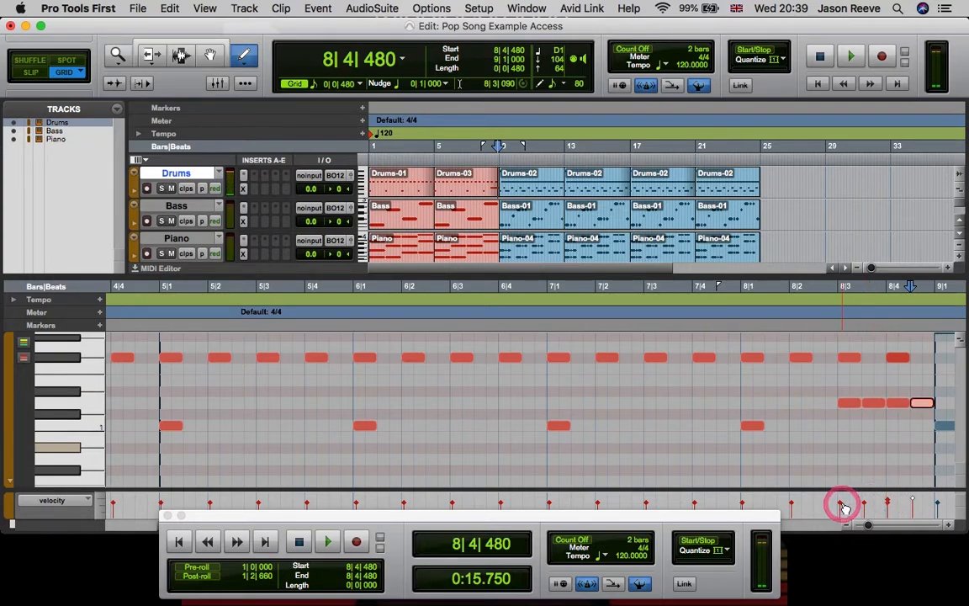
click(842, 505)
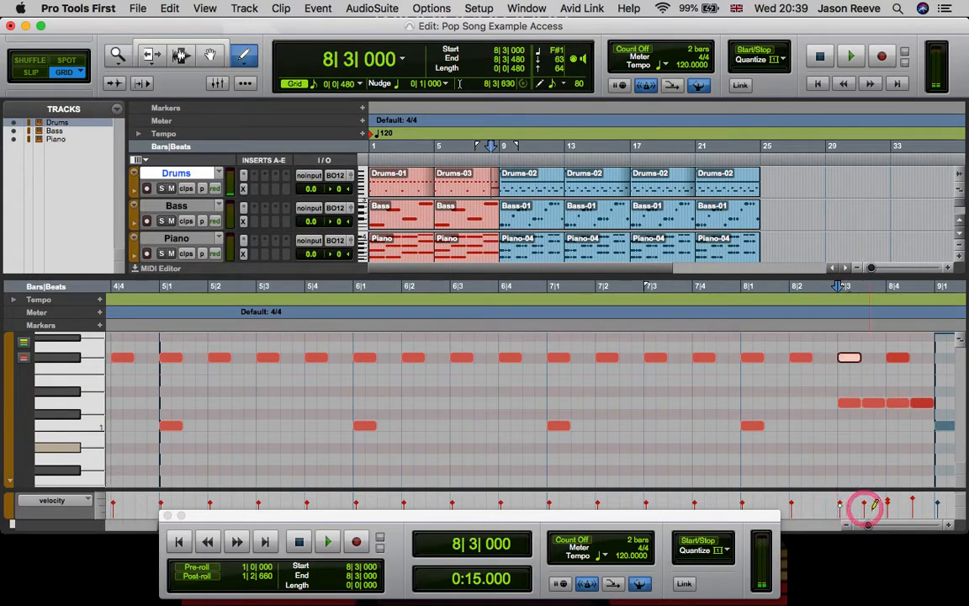
key(space)
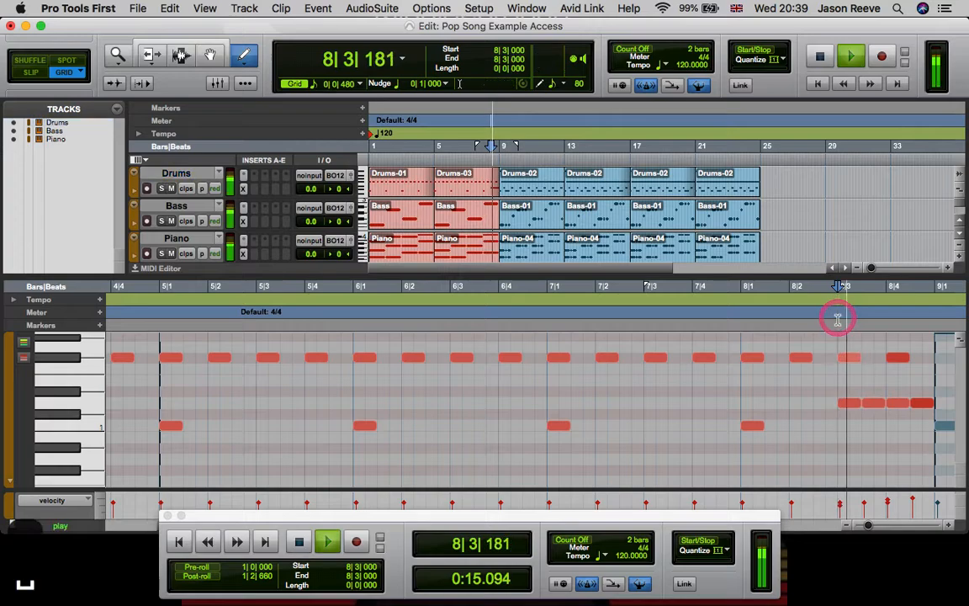
key(space)
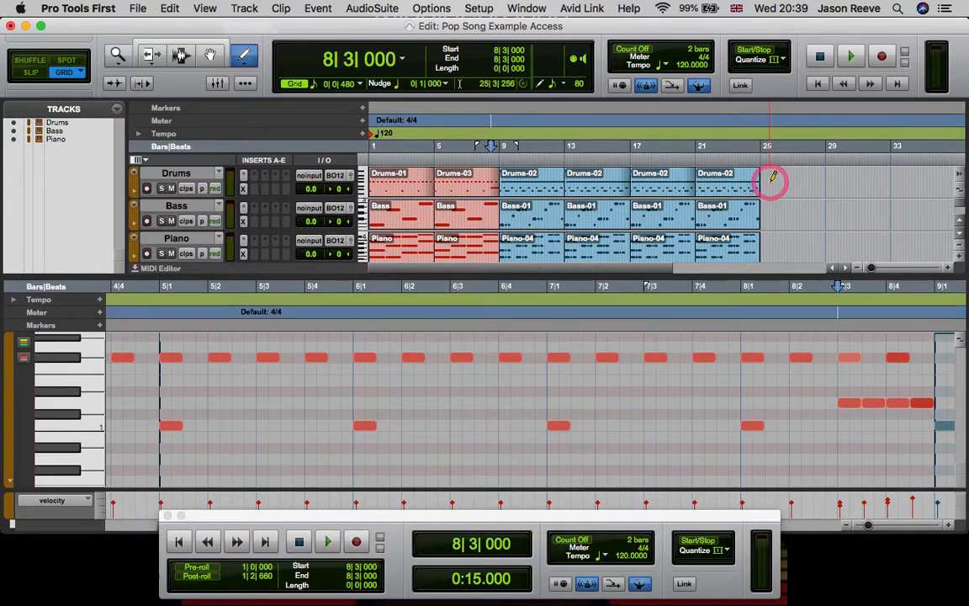
- Set the Piano track's view to notes and draw an eighth-note D3 at 25|1|000
key(ctrl+minus)
click(762, 244)
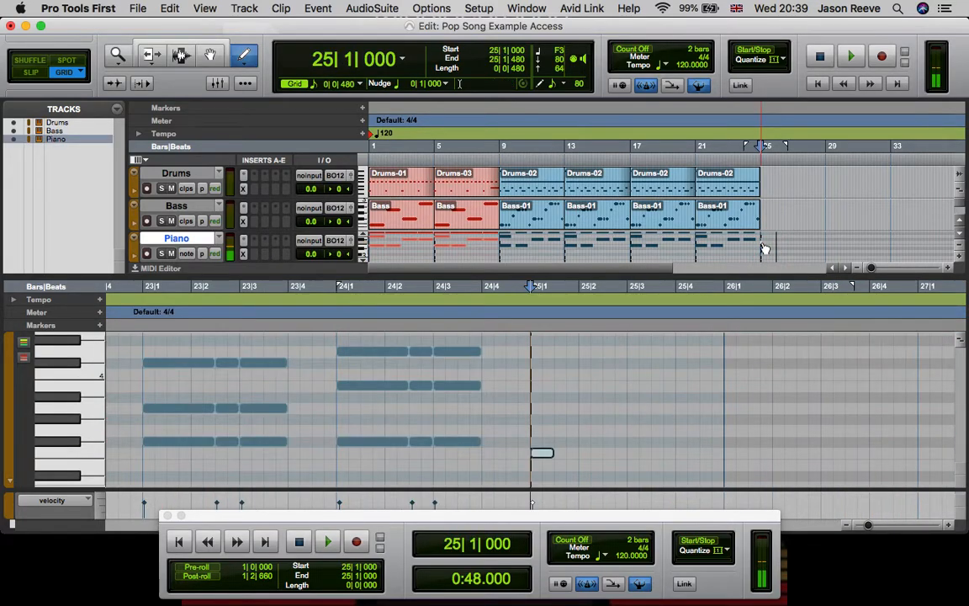
scroll(576, 426, right, 2)
scroll(577, 426, up, 3)
scroll(576, 426, down, 3)
scroll(577, 425, right, 3)
scroll(579, 420, right, 1)
scroll(578, 420, down, 2)
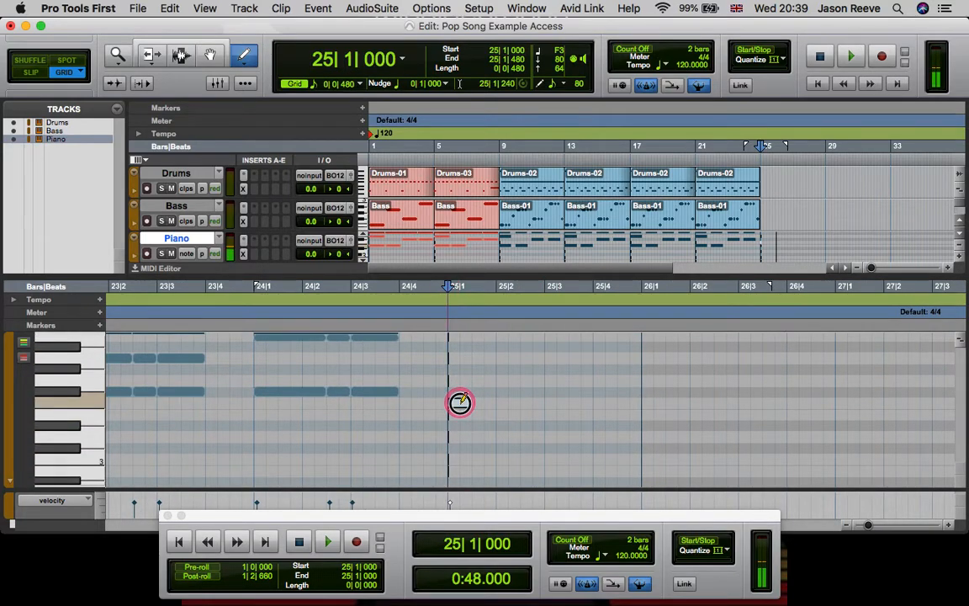
drag(460, 402, 461, 436)
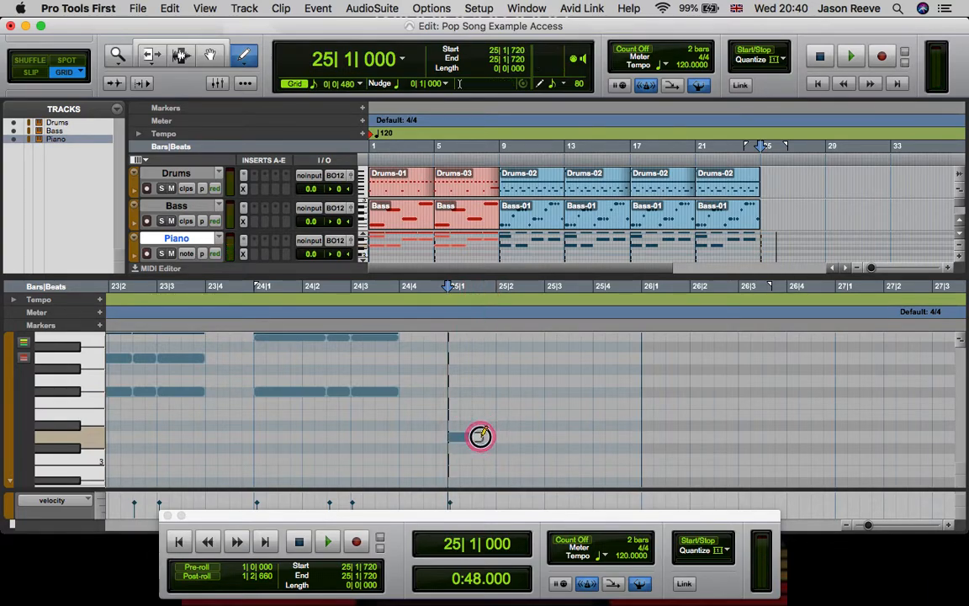
- Draw eighth-note F#3 and A3 at 25|1|000 and eighth-note D3, F#3 and A3 at 25|1|480 on the Piano track
click(486, 436)
drag(448, 389, 487, 391)
click(457, 360)
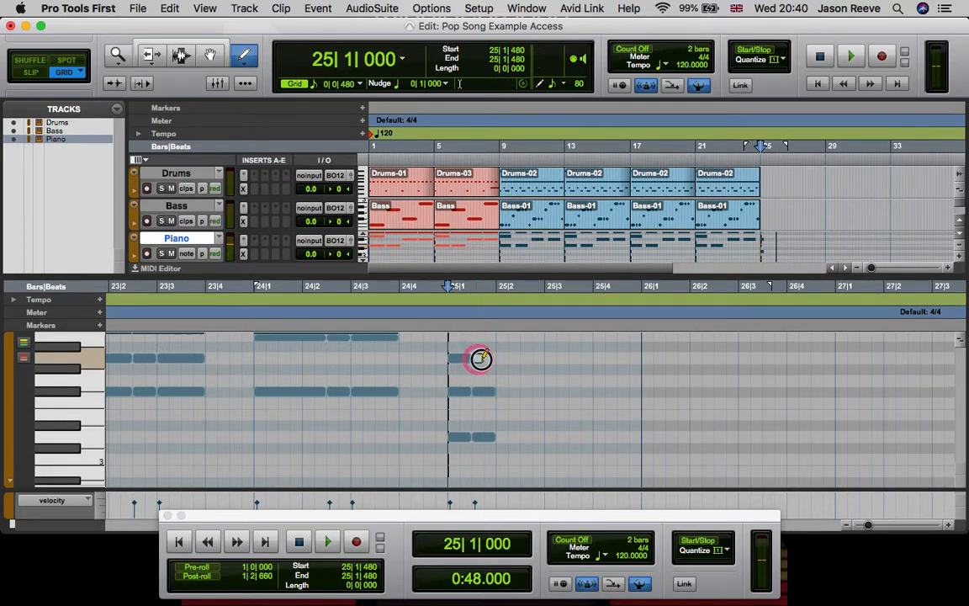
click(487, 359)
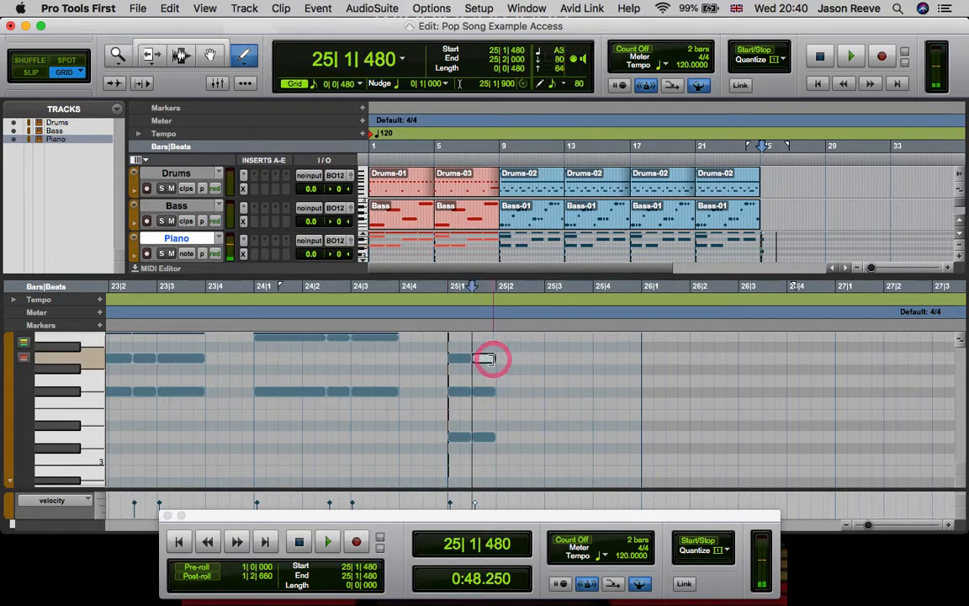
- Draw an eighth-note piano chord of D3, F#3 and A3 at 25|2|480
click(539, 436)
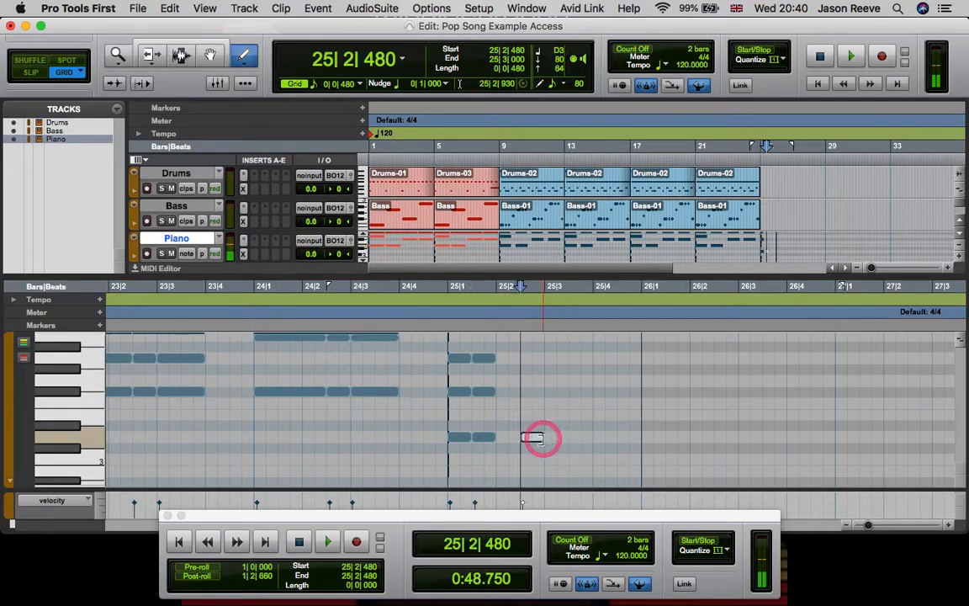
click(527, 391)
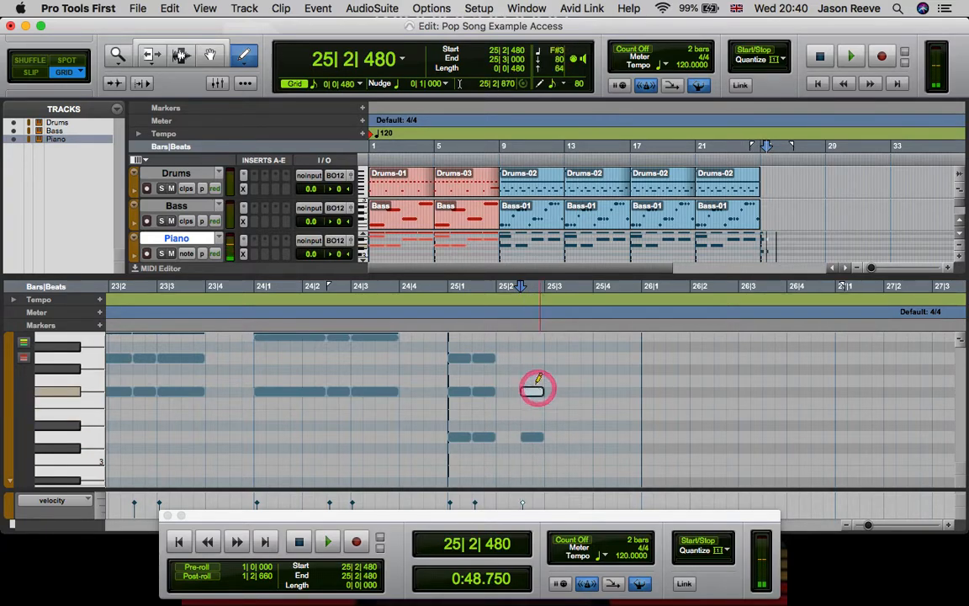
click(528, 356)
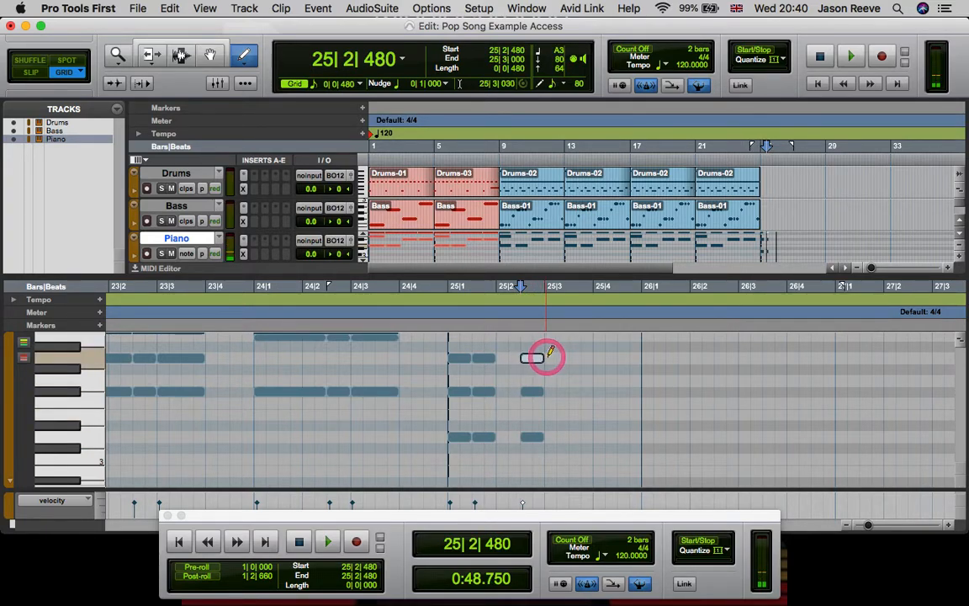
- Draw eighth-note piano chords of D3, F#3 and A3 at 25|3|000 and 25|3|480
click(560, 358)
drag(576, 356, 591, 357)
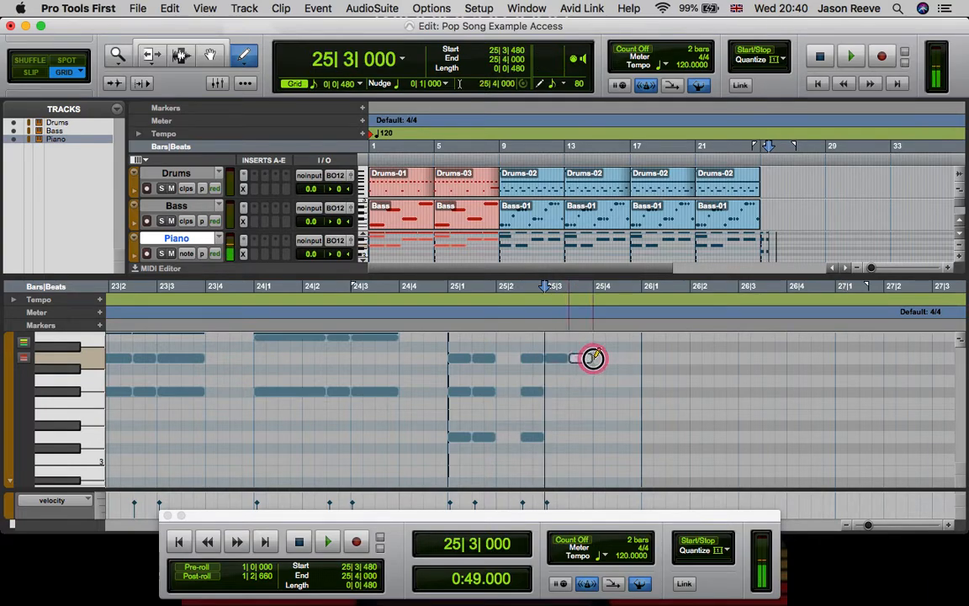
click(551, 395)
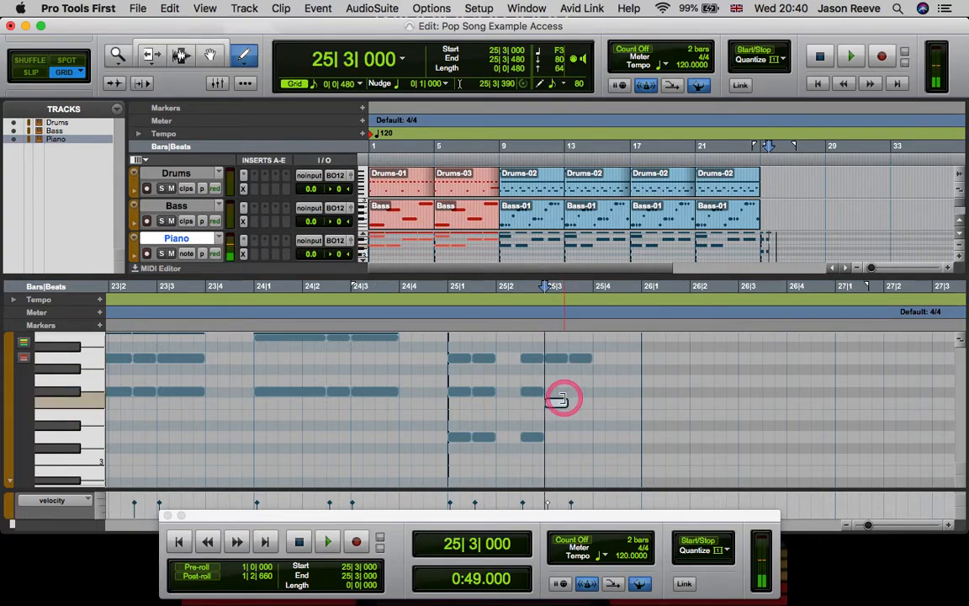
drag(558, 399, 569, 392)
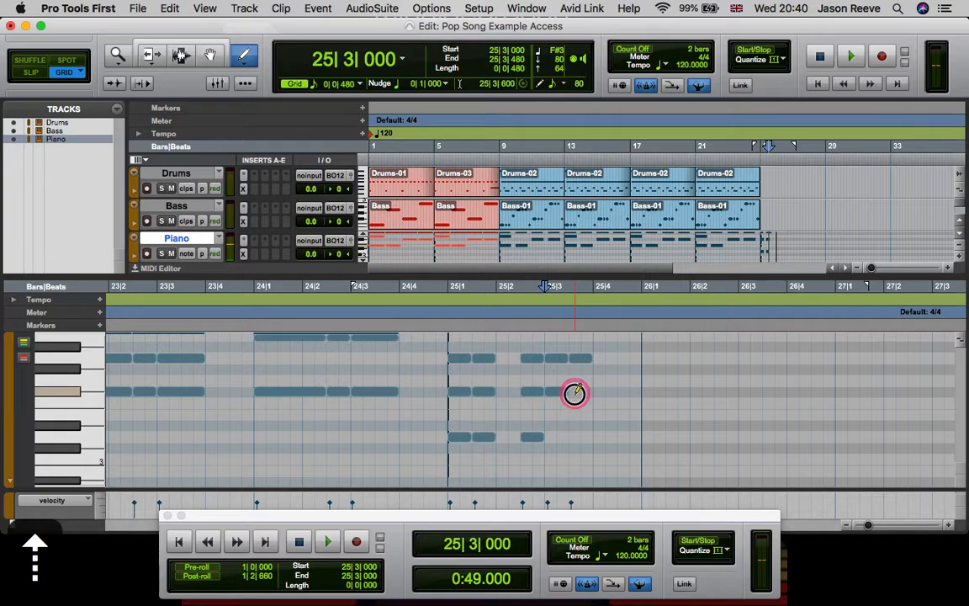
click(581, 392)
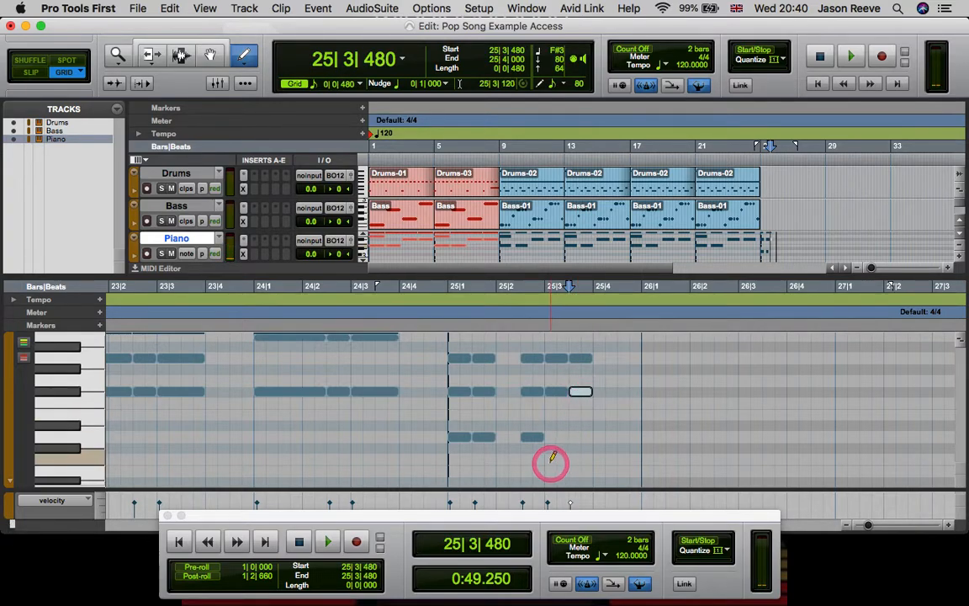
click(551, 436)
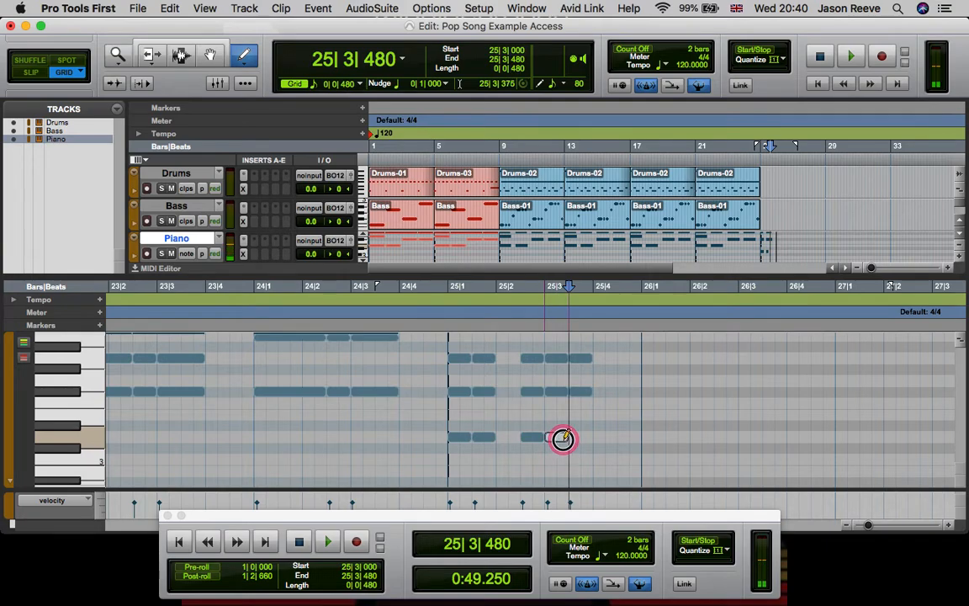
click(561, 437)
click(574, 436)
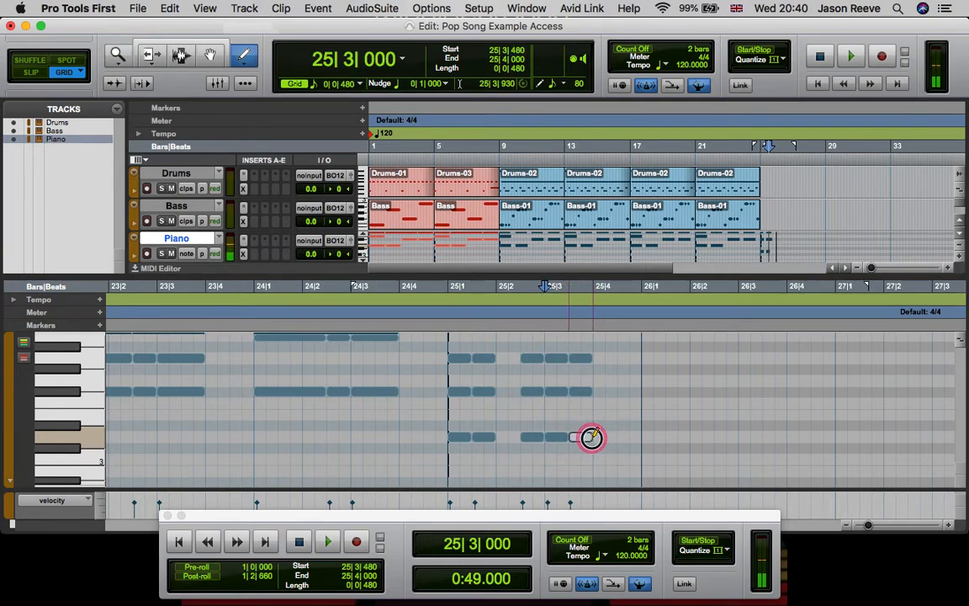
drag(591, 437, 592, 437)
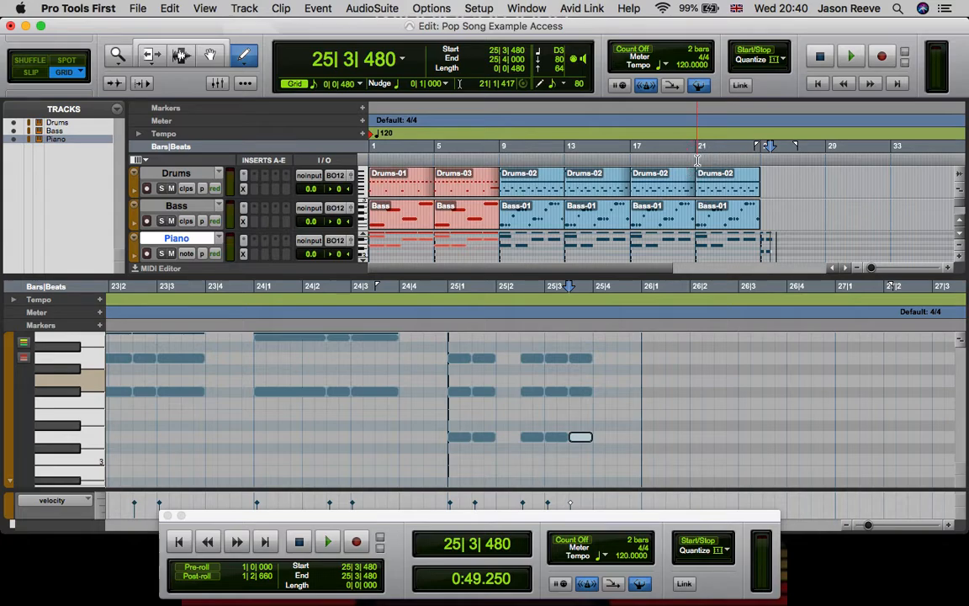
- Play back the piano ending from 24|4|000 and stop after the last chord
click(756, 160)
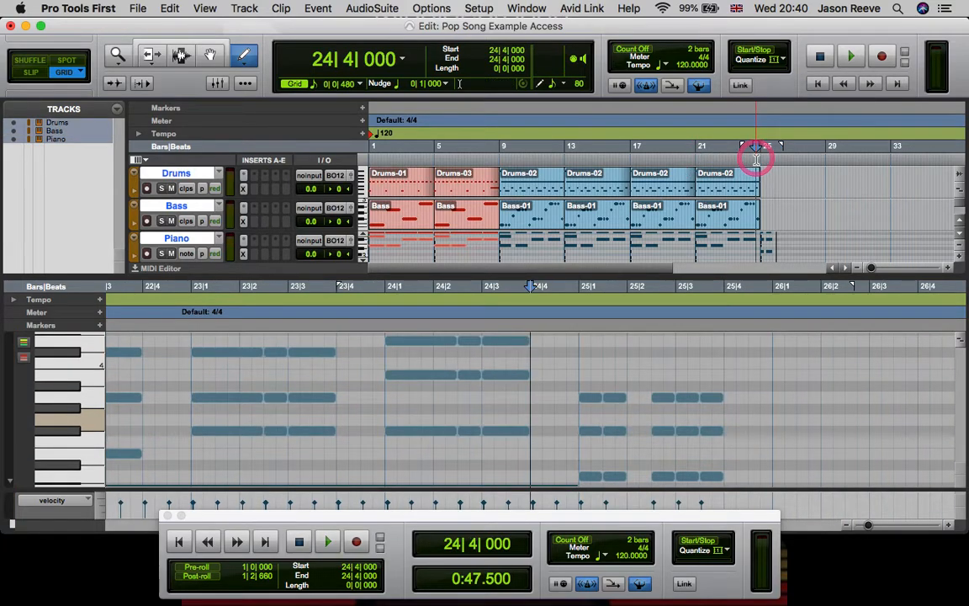
key(space)
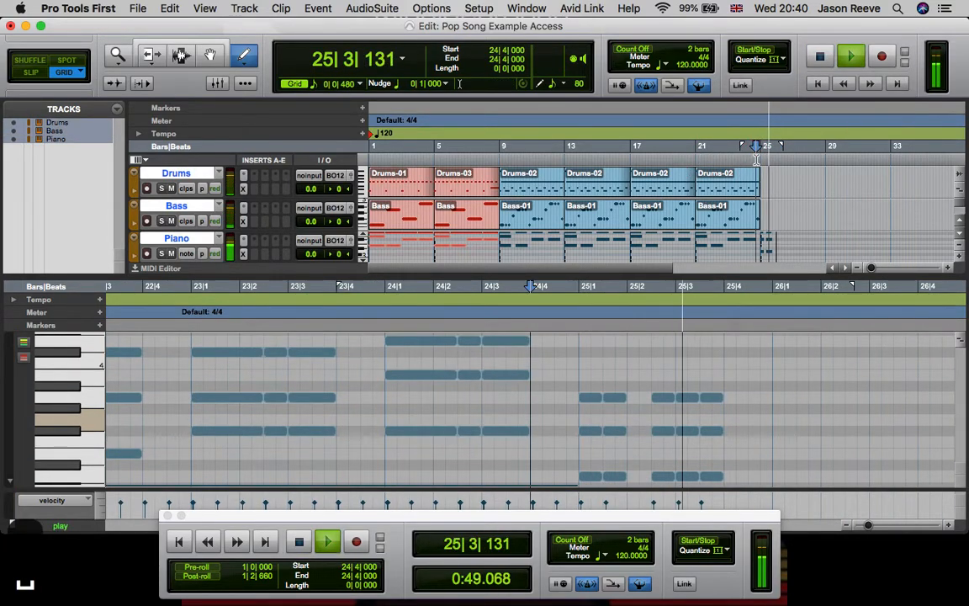
key(space)
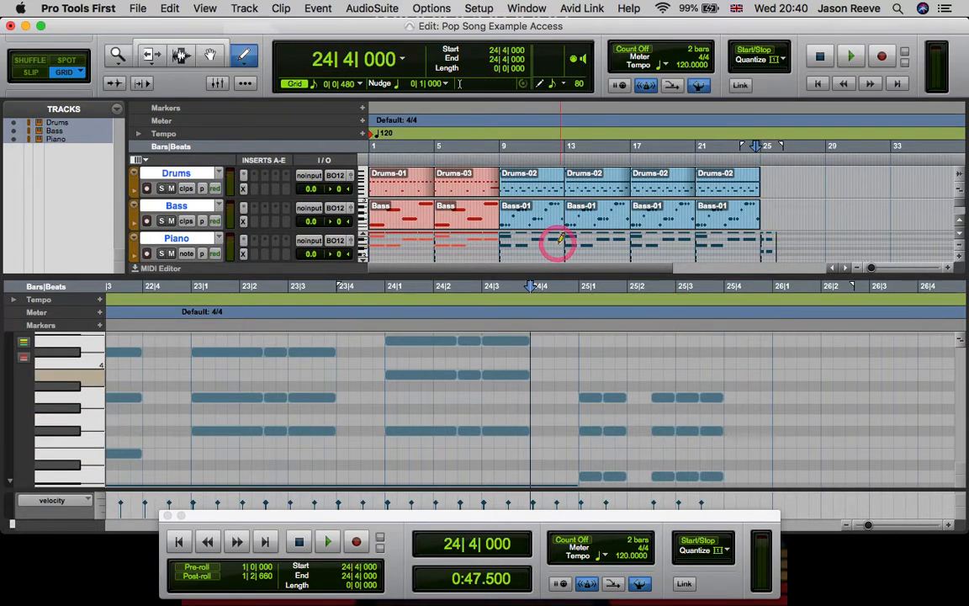
- Select the piano chords in bar 25 with the Grabber tool and try to duplicate them
click(210, 58)
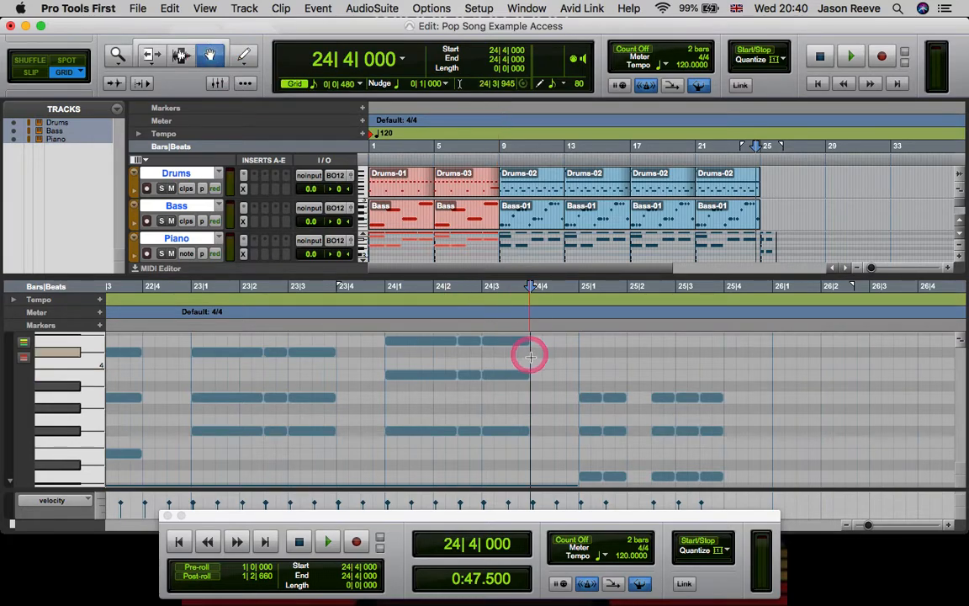
drag(585, 368, 769, 510)
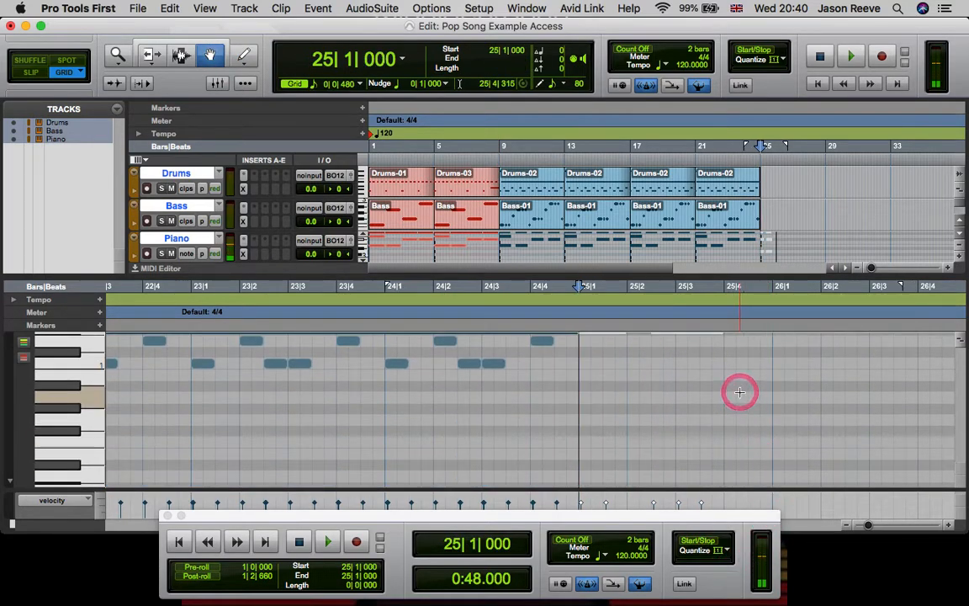
scroll(739, 392, up, 6)
scroll(739, 392, down, 2)
scroll(739, 392, down, 1)
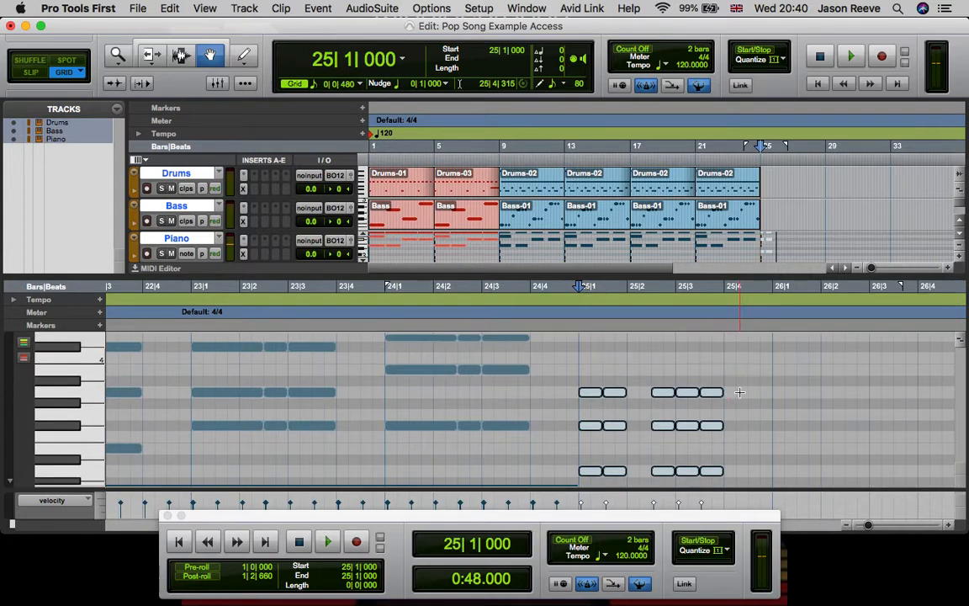
key(super+d)
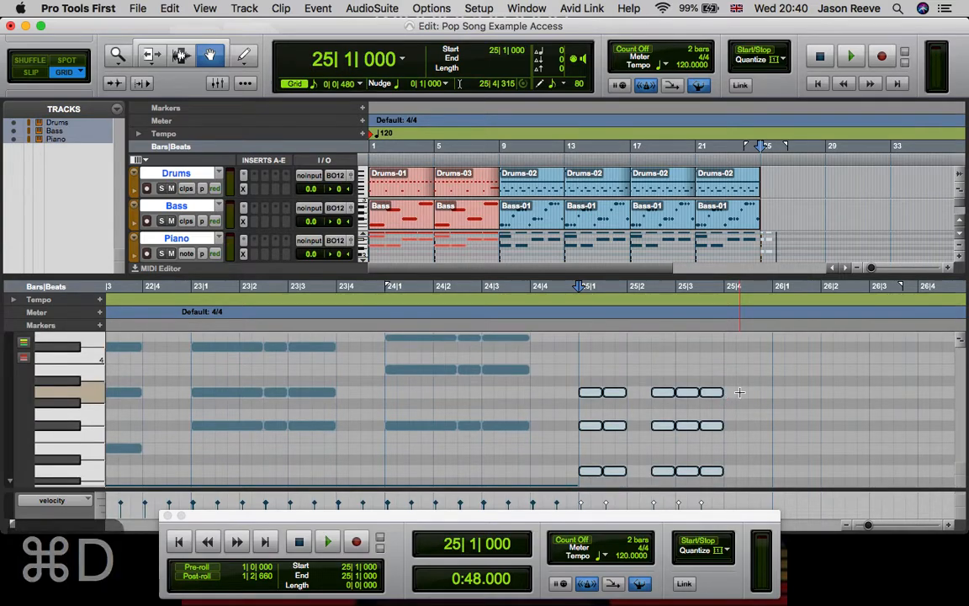
scroll(754, 391, right, 10)
scroll(754, 391, right, 20)
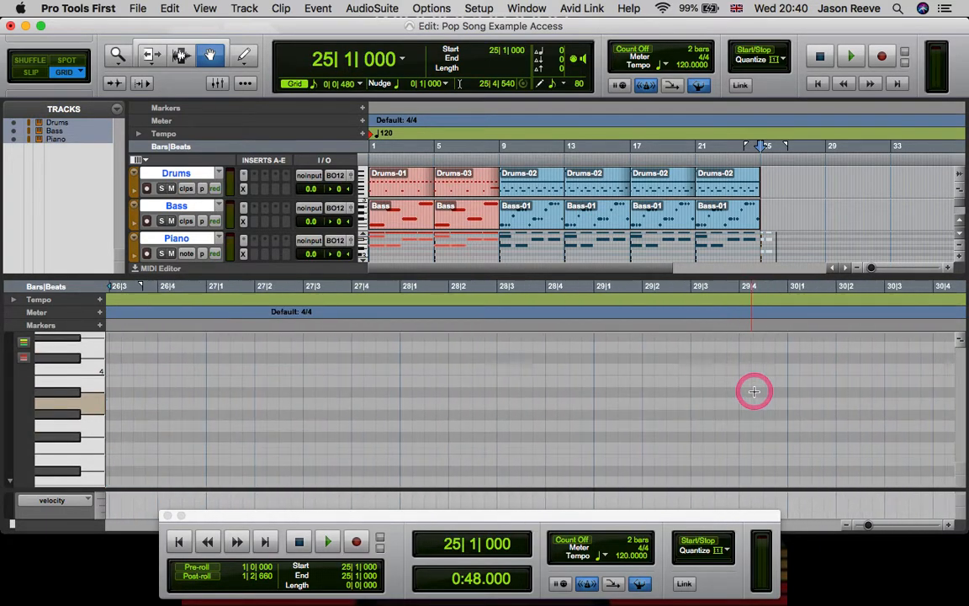
scroll(753, 391, left, 20)
scroll(754, 391, down, 3)
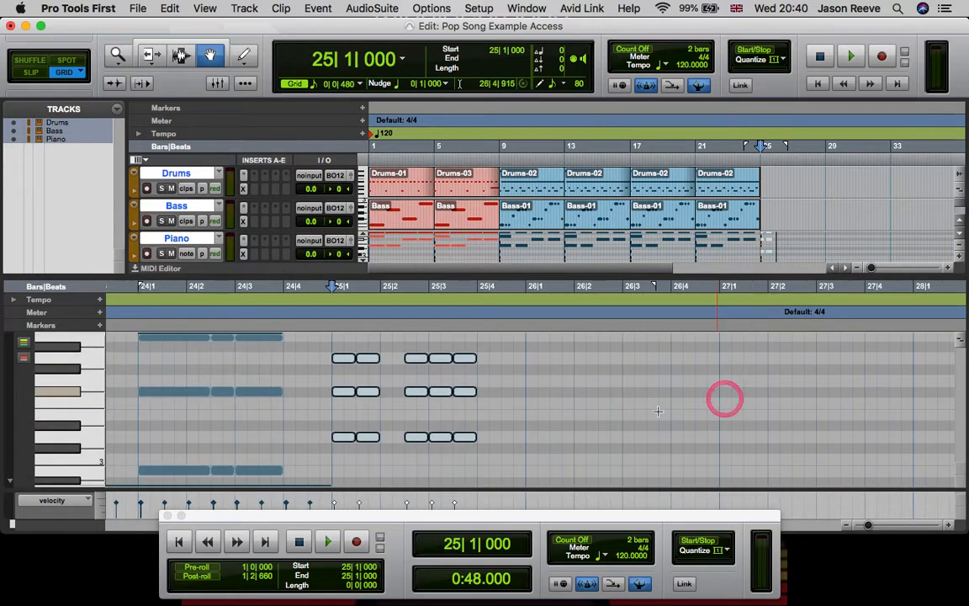
scroll(533, 394, up, 2)
scroll(533, 394, left, 1)
key(super+d)
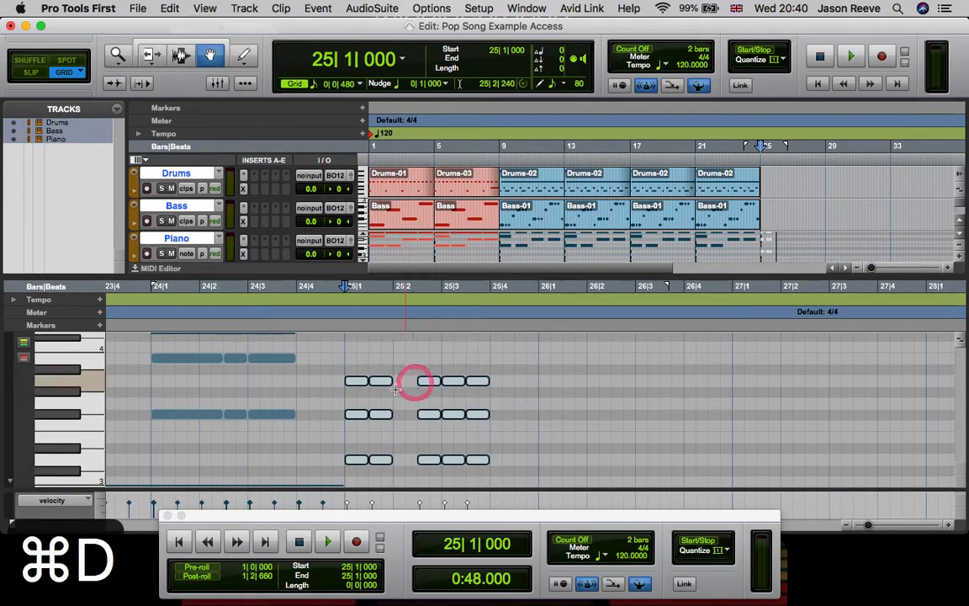
- Reselect all the bar 25 piano chords and try the duplication again
click(357, 382)
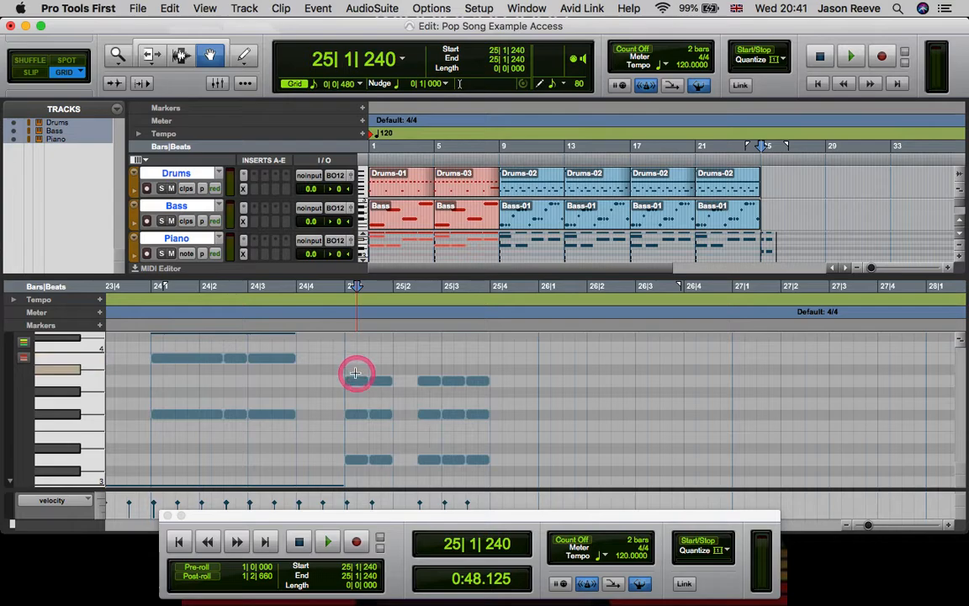
drag(311, 335, 476, 471)
key(super+d)
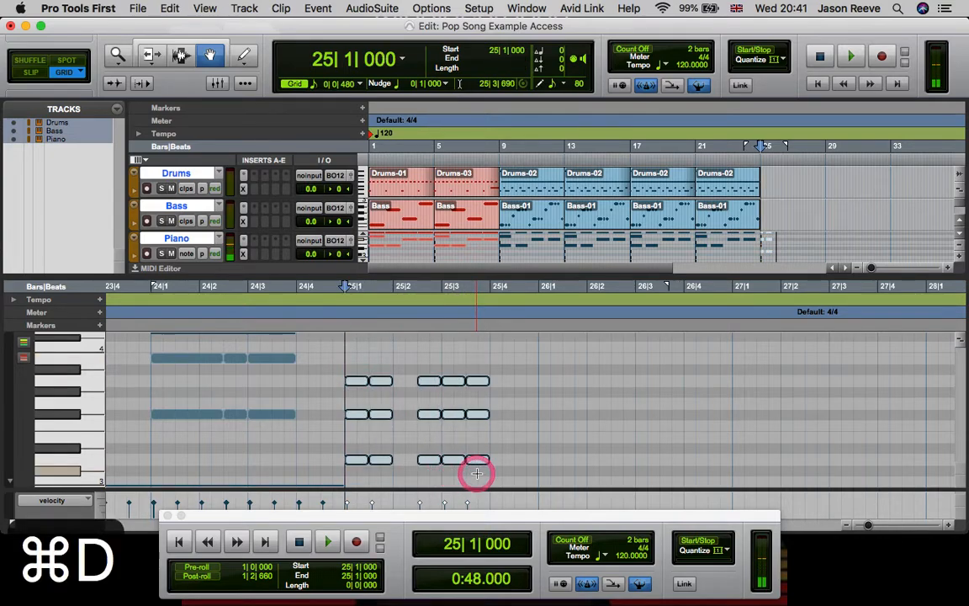
key(super+d)
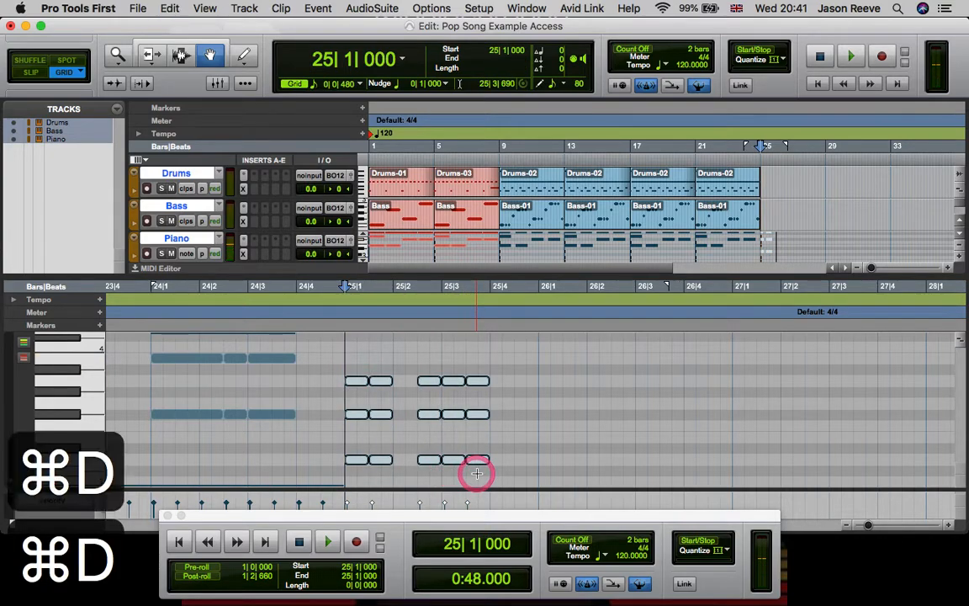
click(804, 250)
scroll(534, 395, left, 5)
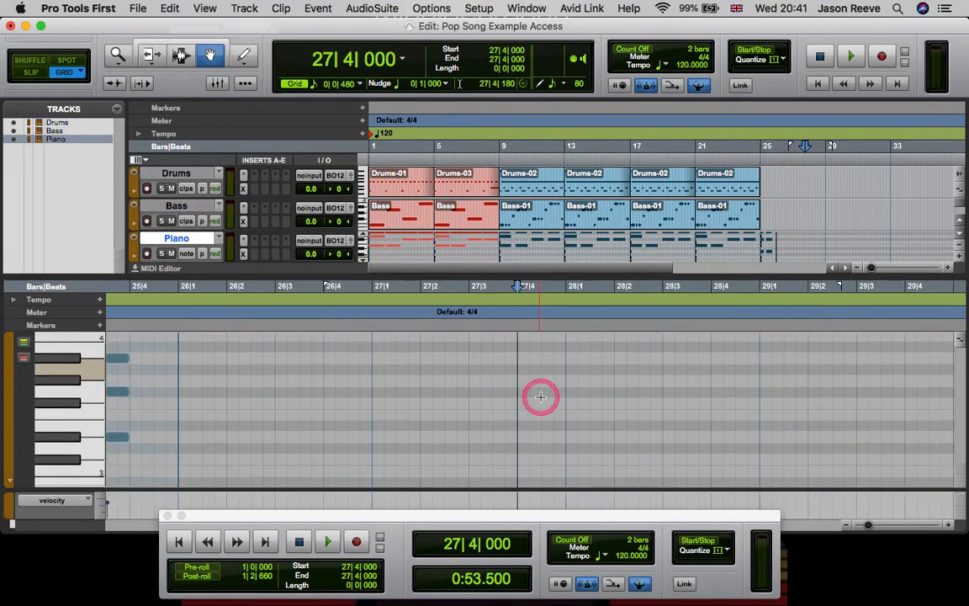
scroll(540, 397, left, 3)
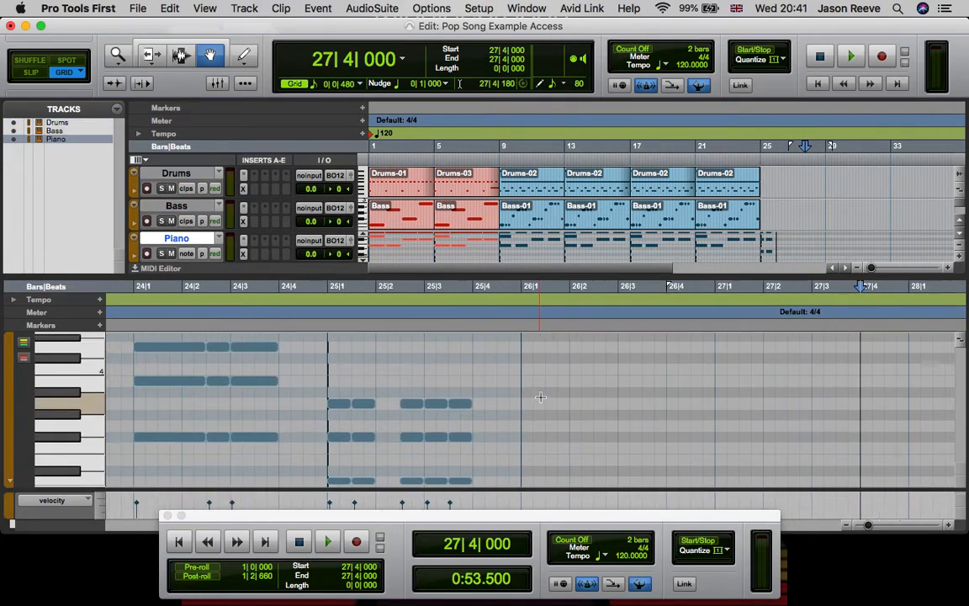
- Copy the bar 25 piano chords and paste them at 26|1|240
click(540, 396)
drag(383, 350, 500, 350)
scroll(500, 357, up, 5)
scroll(499, 364, left, 2)
scroll(499, 363, right, 2)
scroll(500, 364, down, 1)
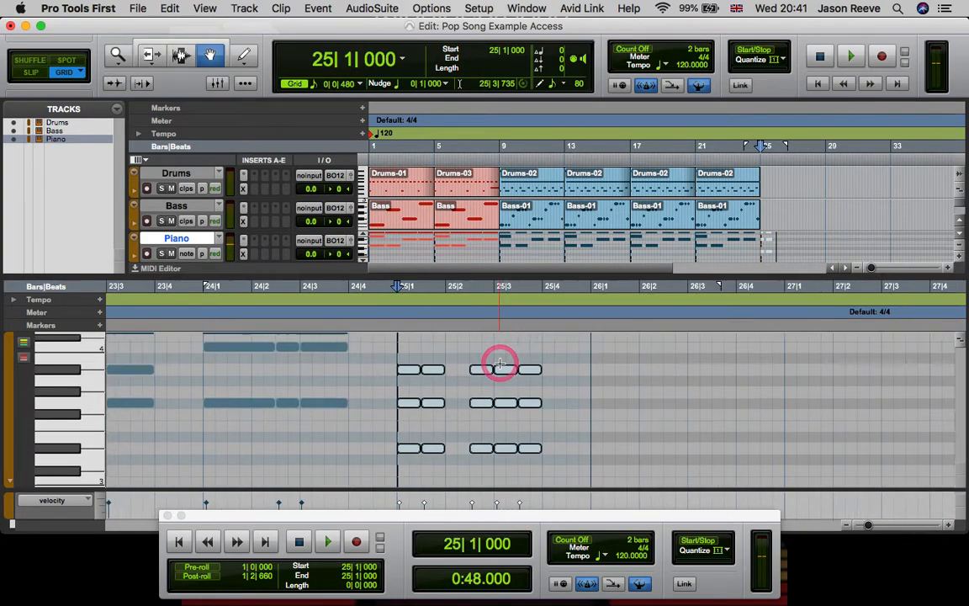
key(super+c)
click(573, 358)
key(super+v)
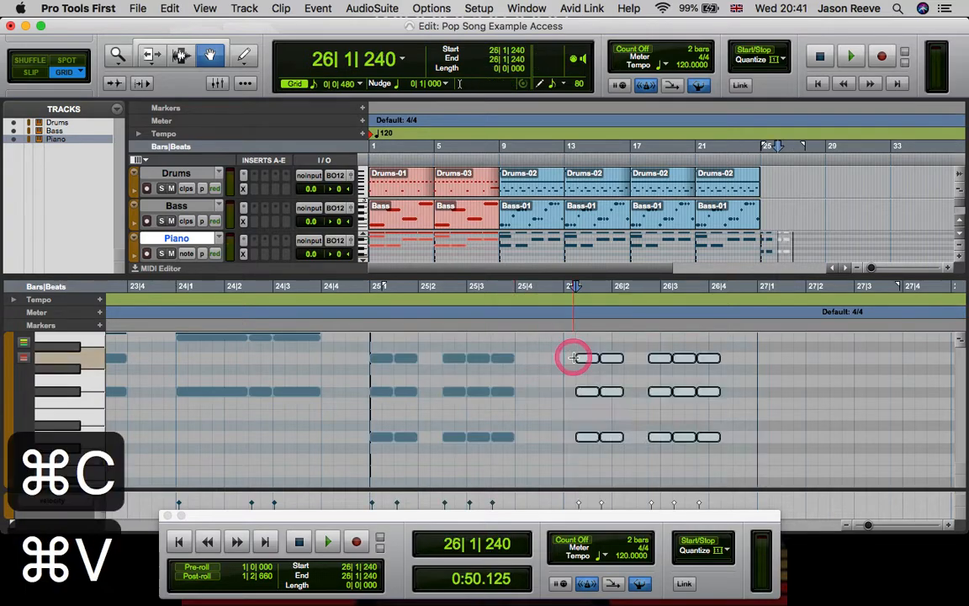
- Shift the pasted piano chords earlier so the pattern starts at 26|1|000
drag(580, 357, 582, 356)
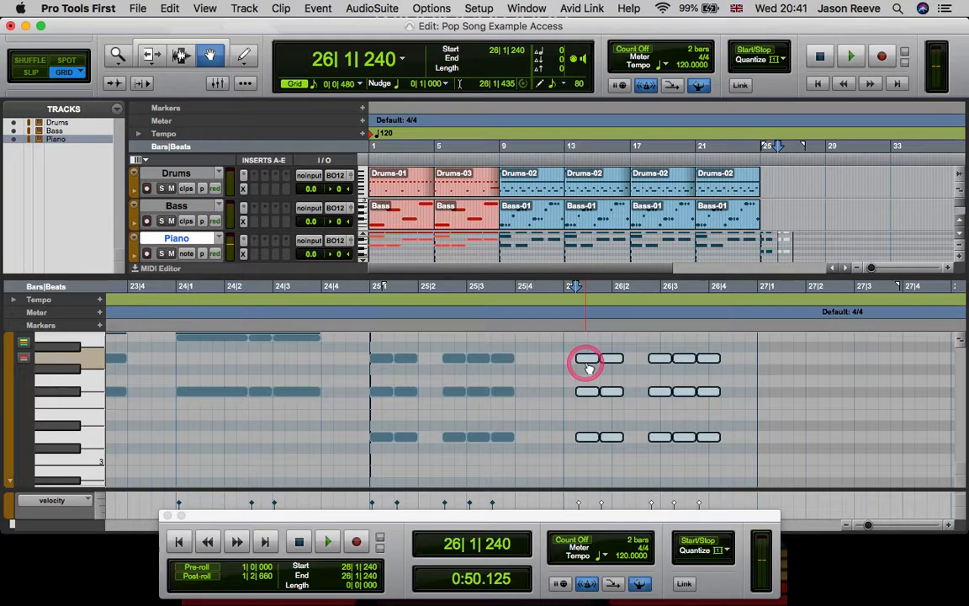
key(Left)
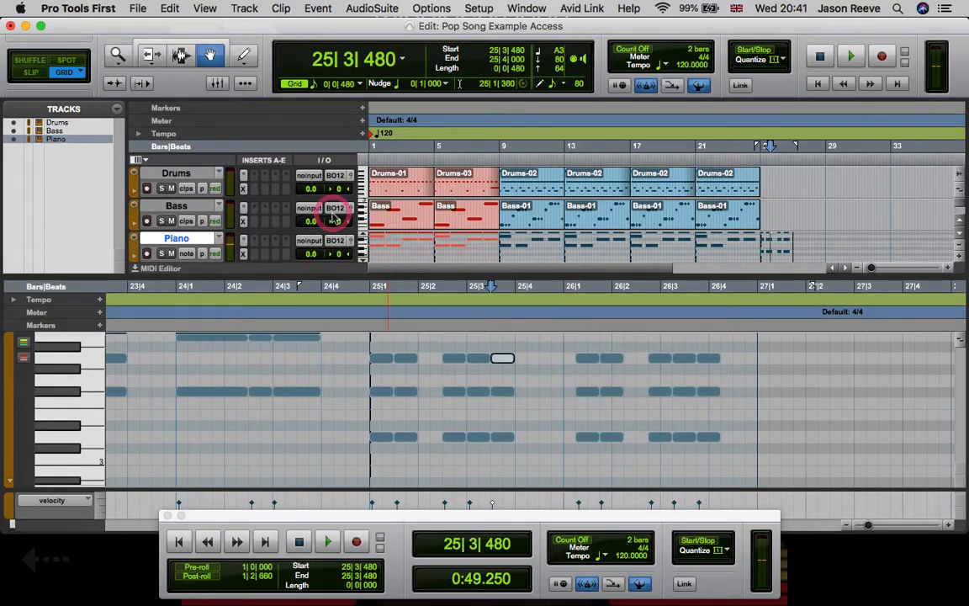
drag(579, 337, 714, 448)
click(585, 393)
drag(580, 392, 621, 395)
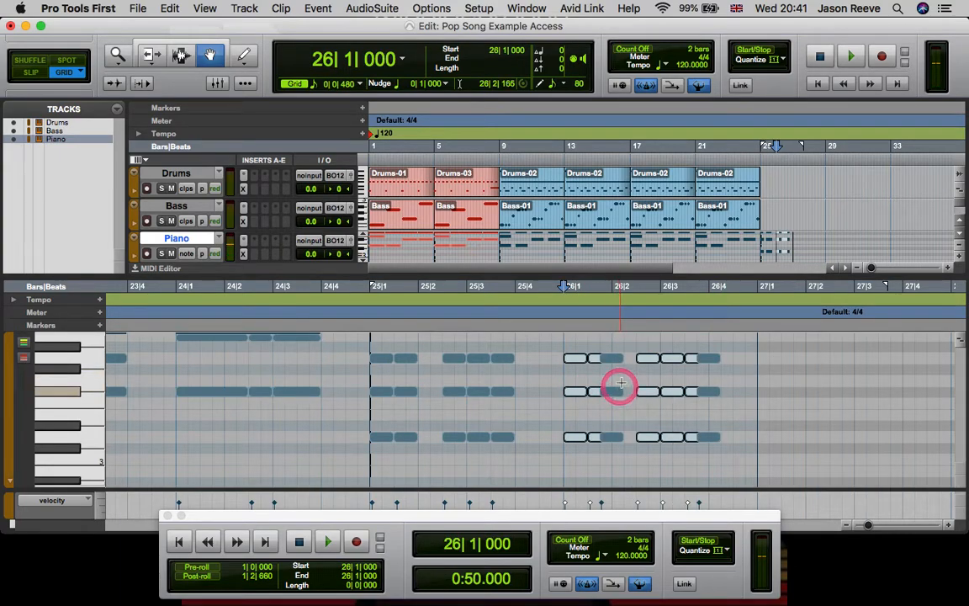
- Delete the leftover piano notes at 26|1|720 and 26|3|720
click(621, 357)
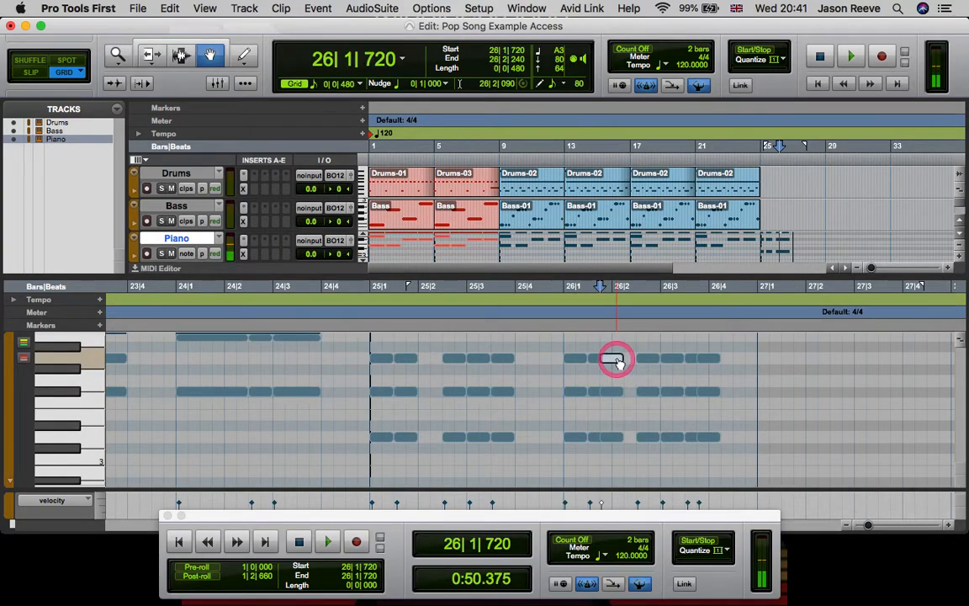
key(BackSpace)
click(616, 437)
key(BackSpace)
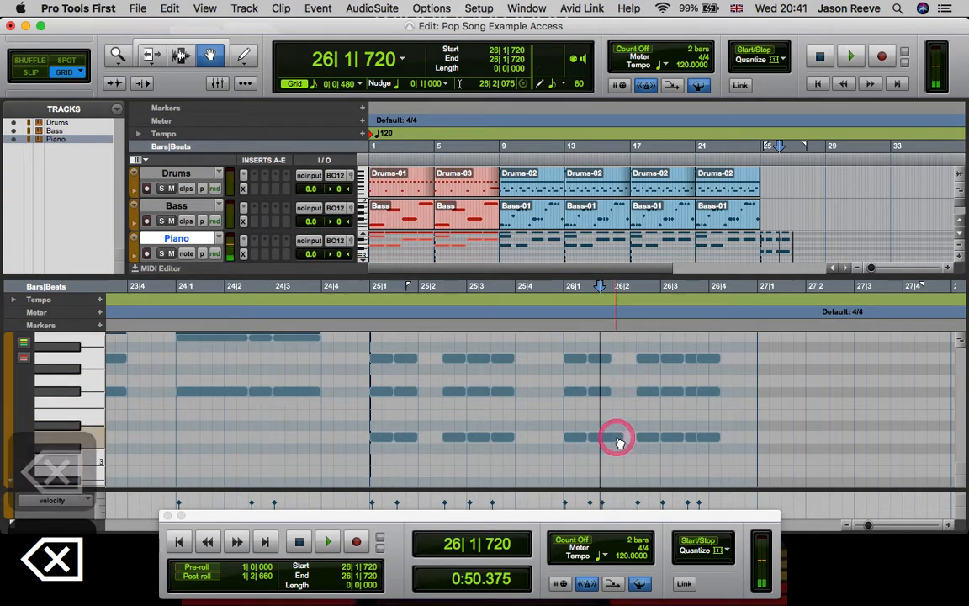
click(714, 359)
key(BackSpace)
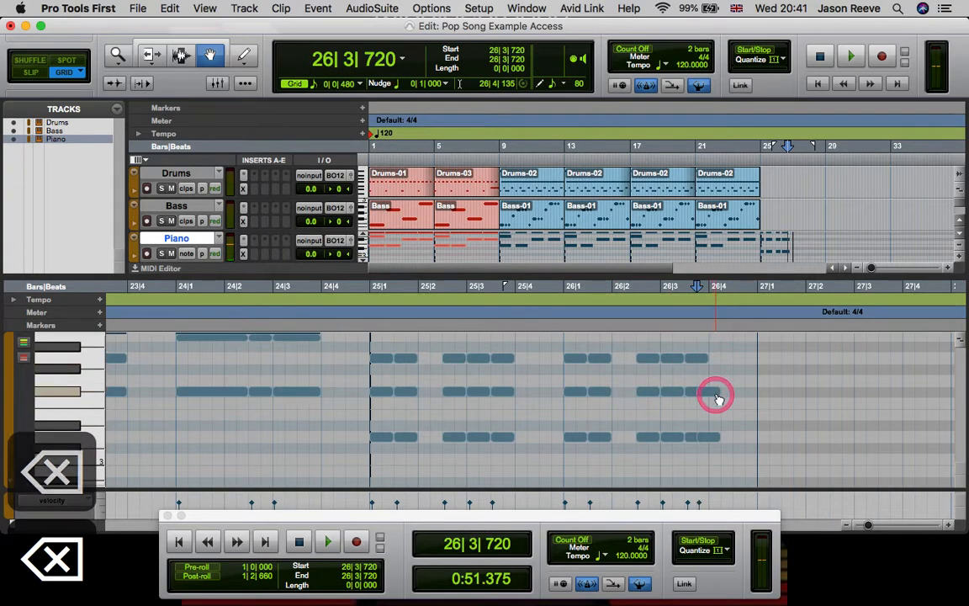
key(BackSpace)
click(717, 439)
key(BackSpace)
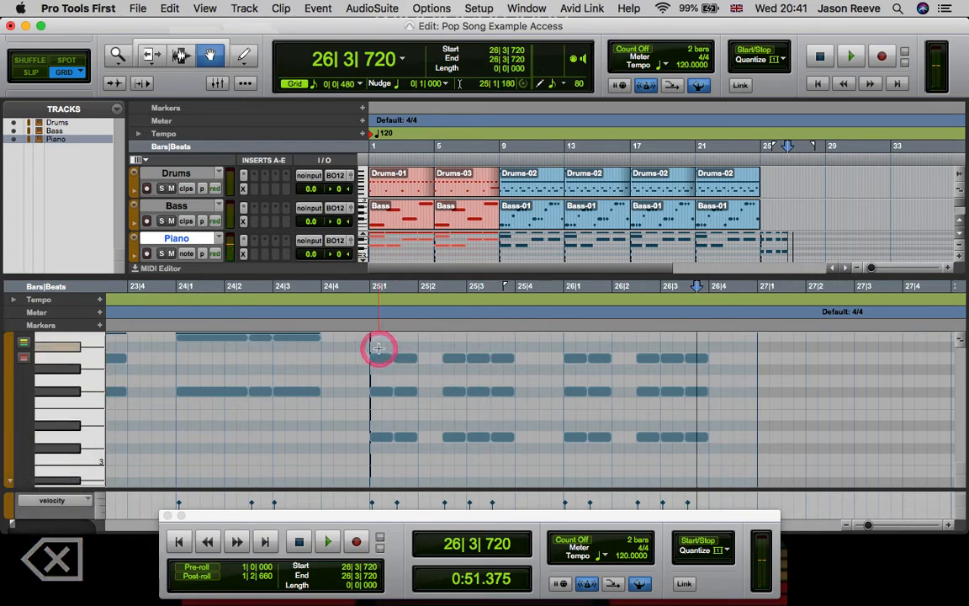
- Select the piano chords in bar 26 and transpose them up five semitones
drag(378, 347, 509, 441)
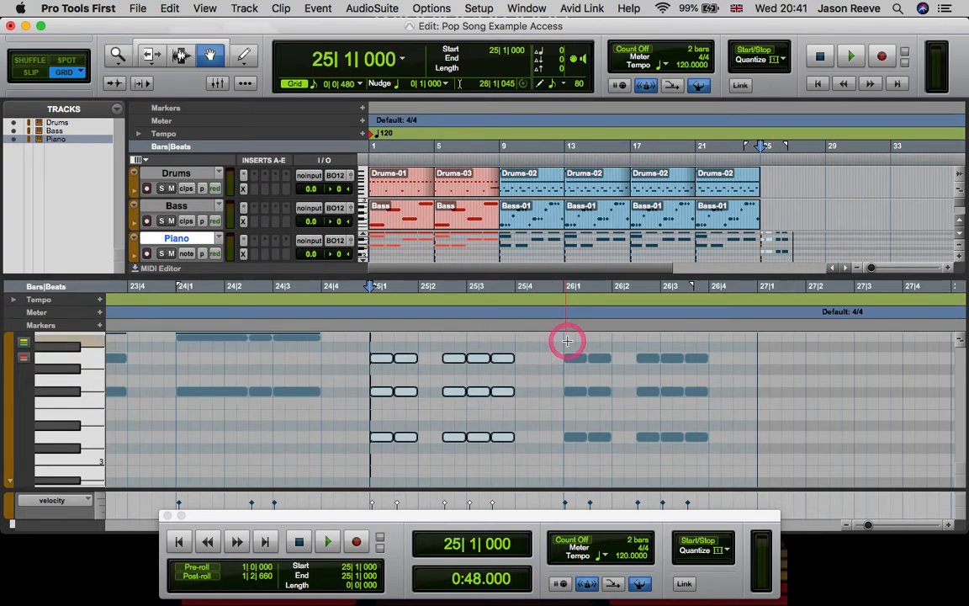
drag(567, 340, 704, 465)
key(Up)
key(Up)
key(Up)
key(Up)
key(Up)
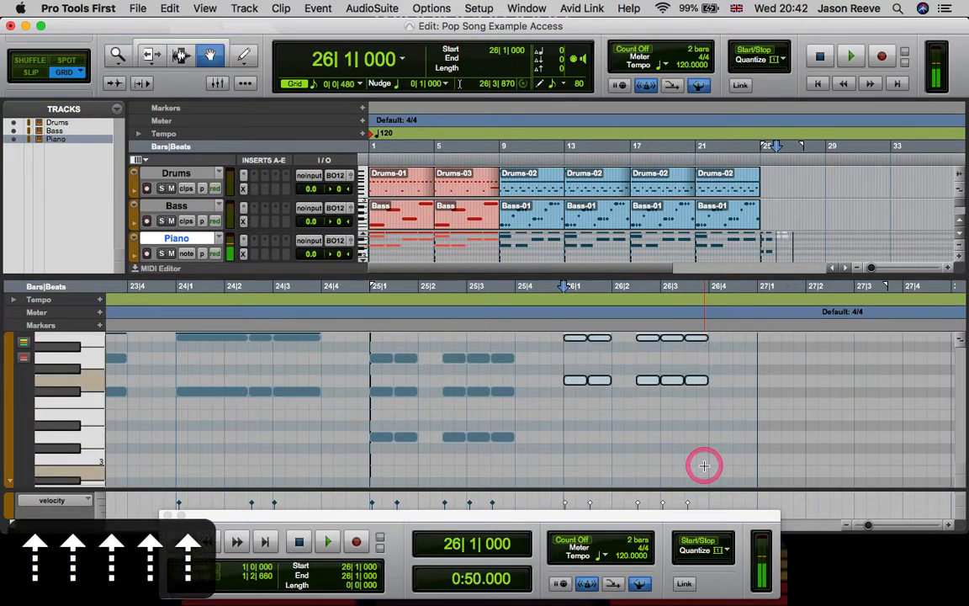
scroll(692, 443, up, 3)
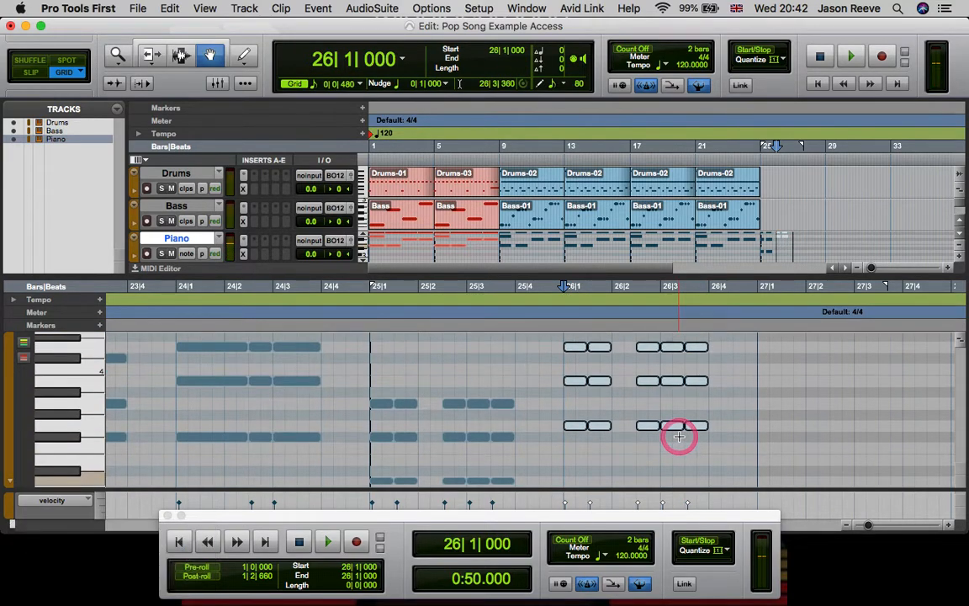
- Duplicate the bar 26 piano chords into bar 27 and transpose the copy down five semitones
key(super+d)
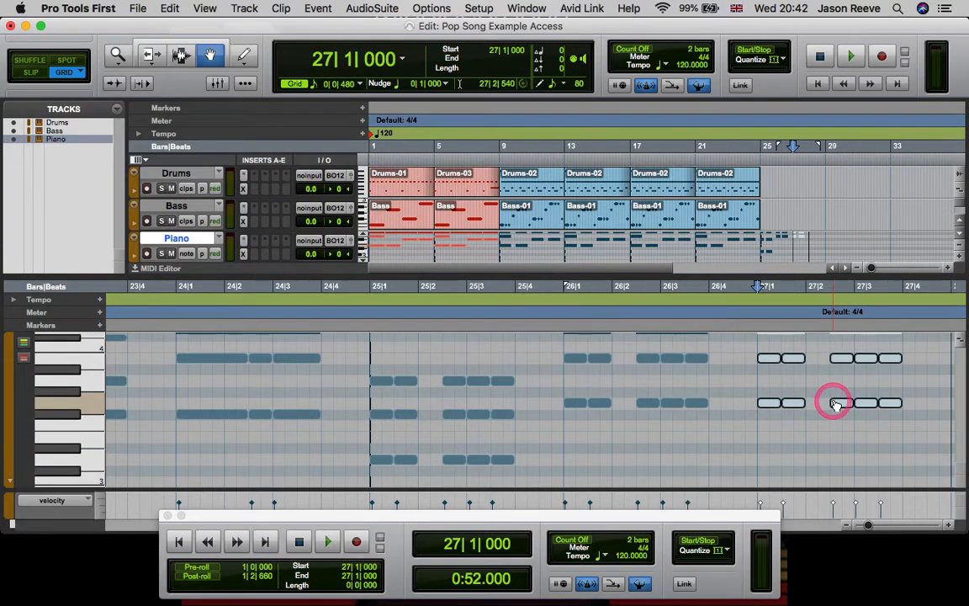
key(Down)
key(Down)
key(Down)
key(Down)
key(Down)
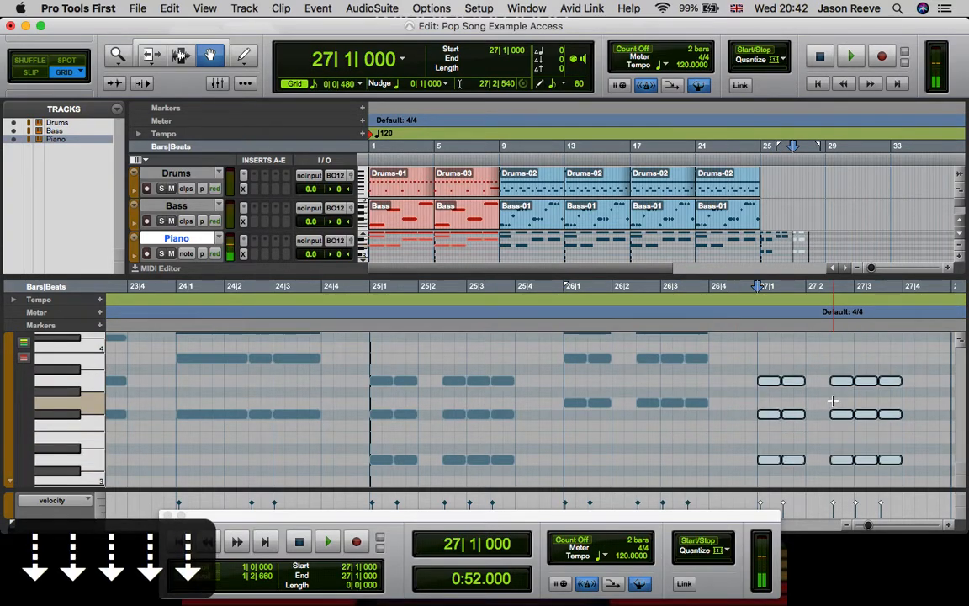
- Duplicate the bar 27 piano chords into bar 28 and transpose the copy up seven semitones
key(super+d)
key(Up)
key(Up)
key(Up)
key(Up)
key(Up)
key(Up)
key(Up)
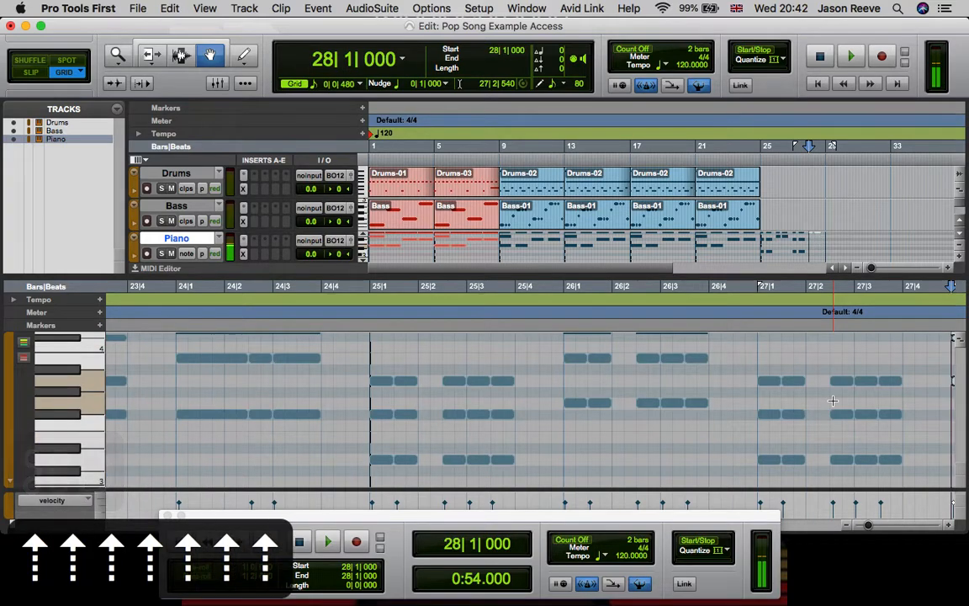
- Review the piano chord pattern across bars 25 to 28
click(761, 242)
scroll(630, 436, right, 3)
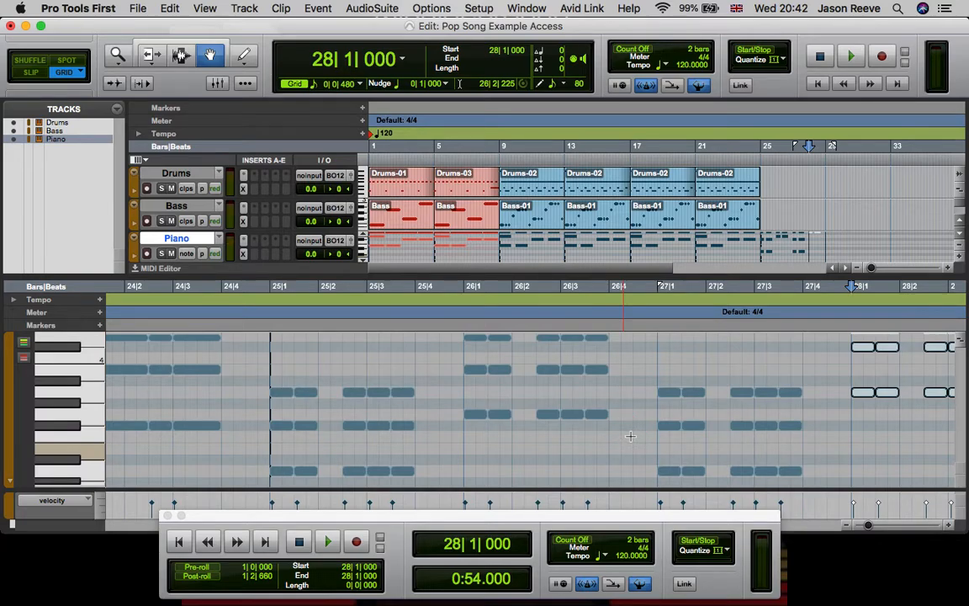
click(810, 400)
click(855, 392)
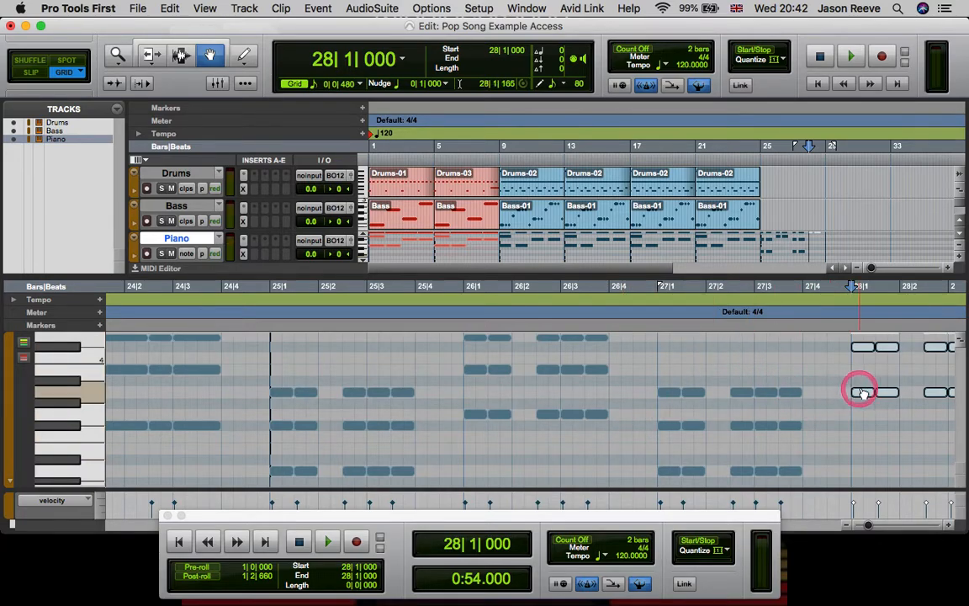
scroll(783, 395, left, 2)
click(755, 212)
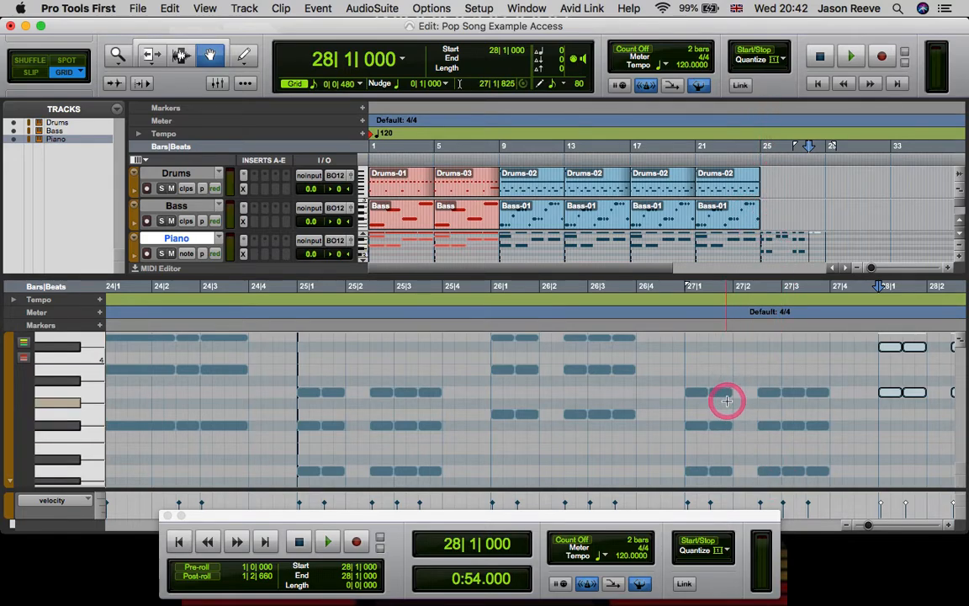
click(767, 402)
click(887, 383)
click(655, 411)
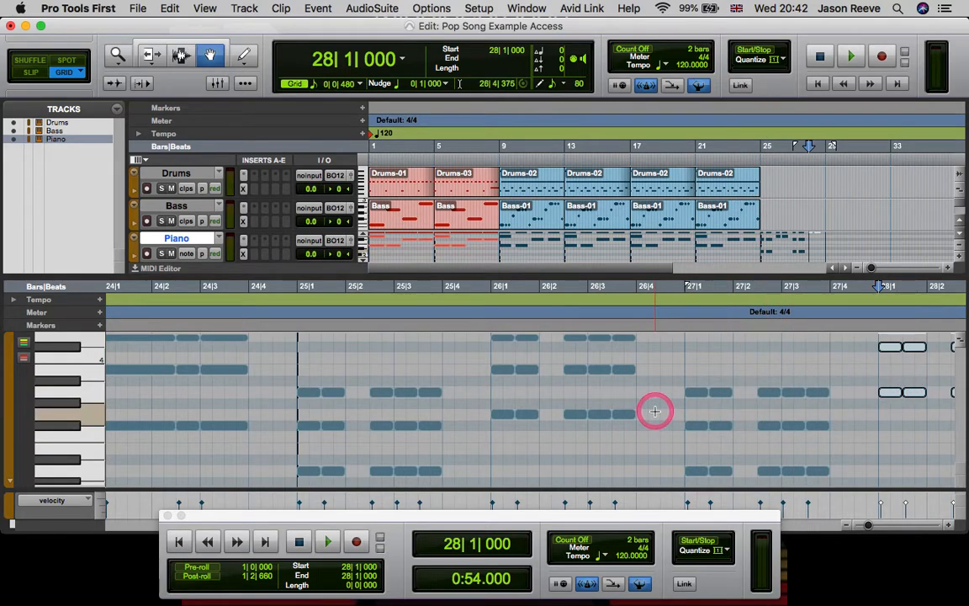
click(804, 233)
click(328, 259)
- Switch the Piano track to clips view and copy its clip for bars 25 to 28 onto the Bass track at bar 25
click(187, 258)
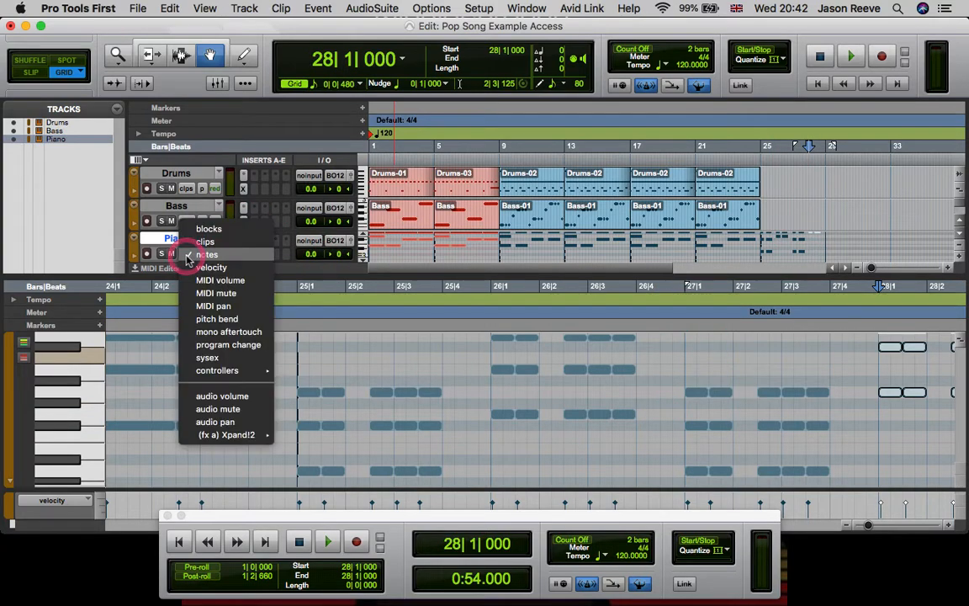
click(205, 241)
click(795, 239)
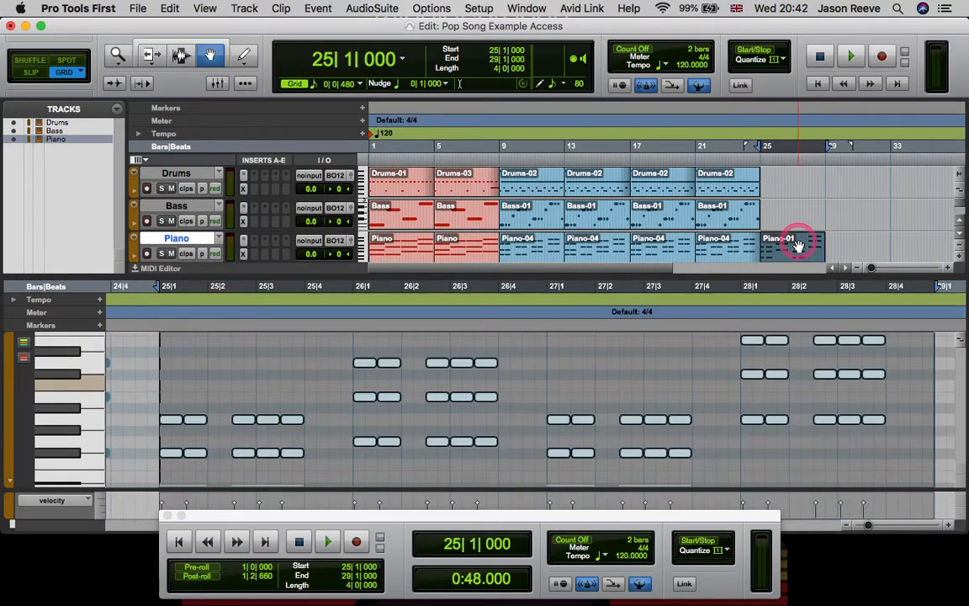
key(super+d)
drag(849, 240, 784, 222)
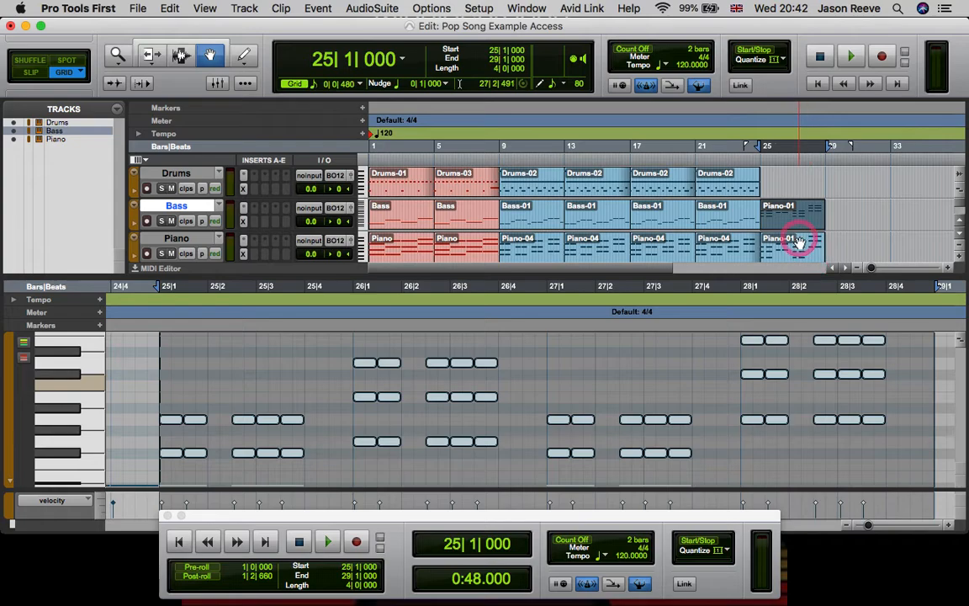
- Rename the copied clip at bar 25 on the Bass track as Bass
right_click(797, 228)
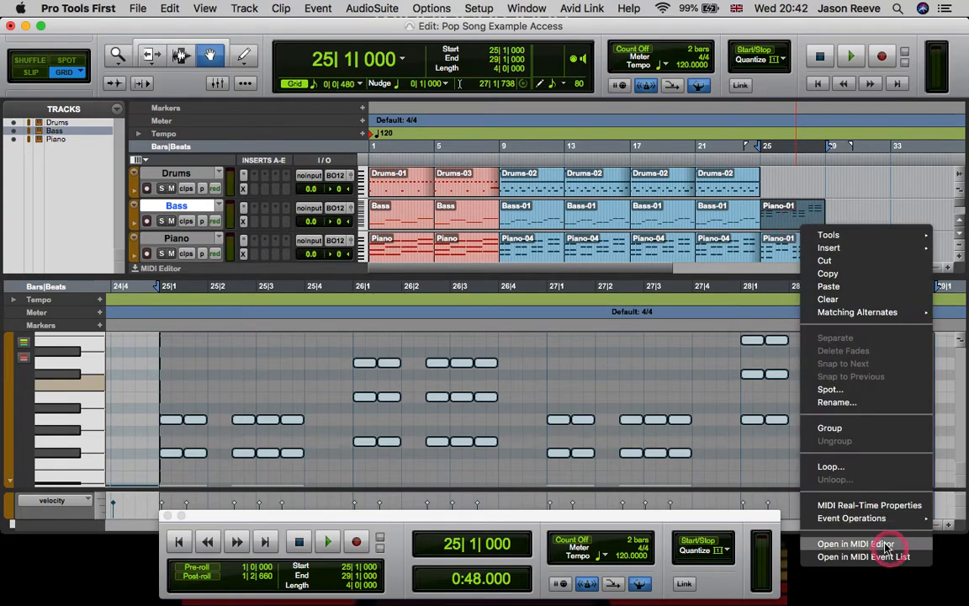
click(837, 402)
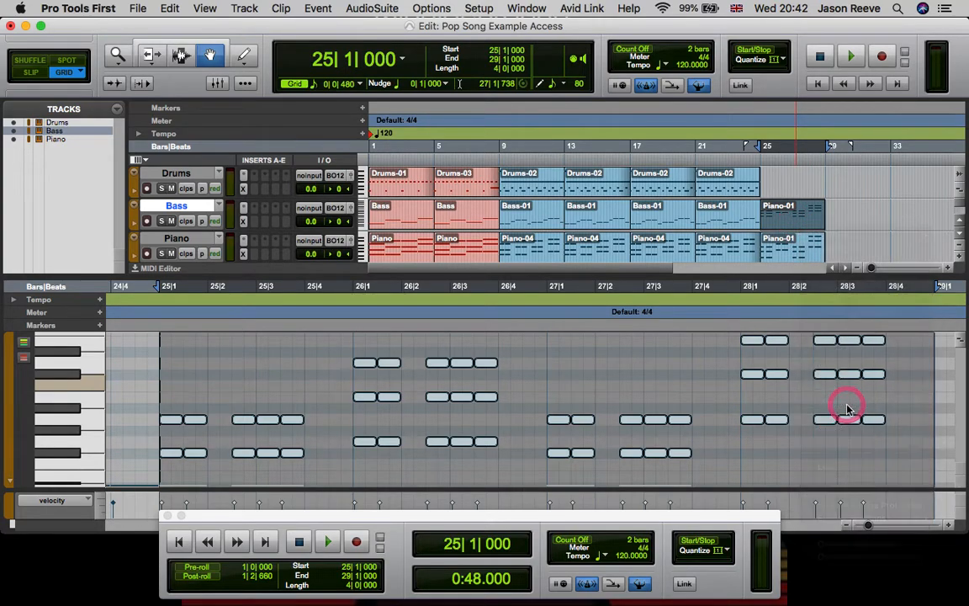
text(Bas)
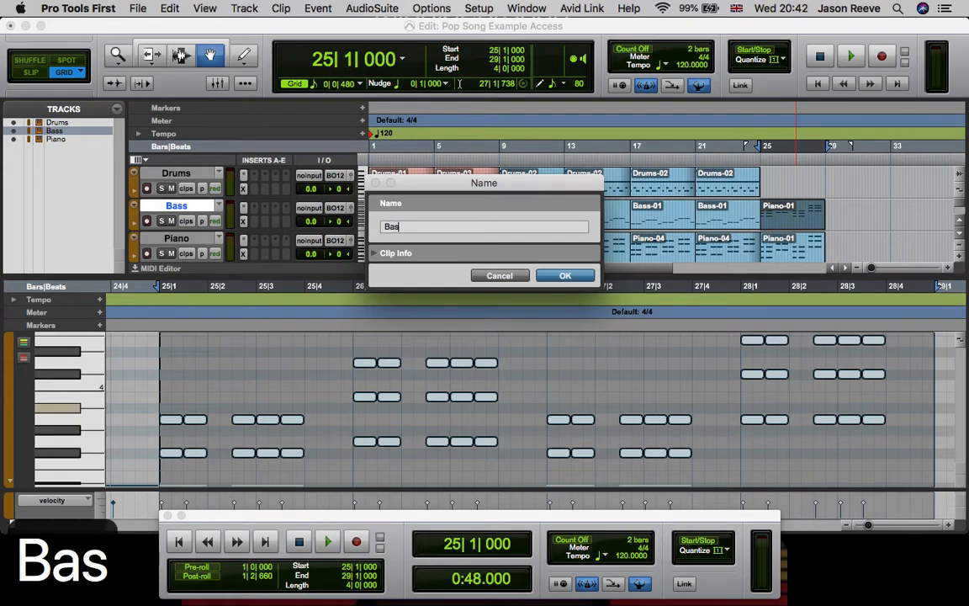
text(s)
key(Return)
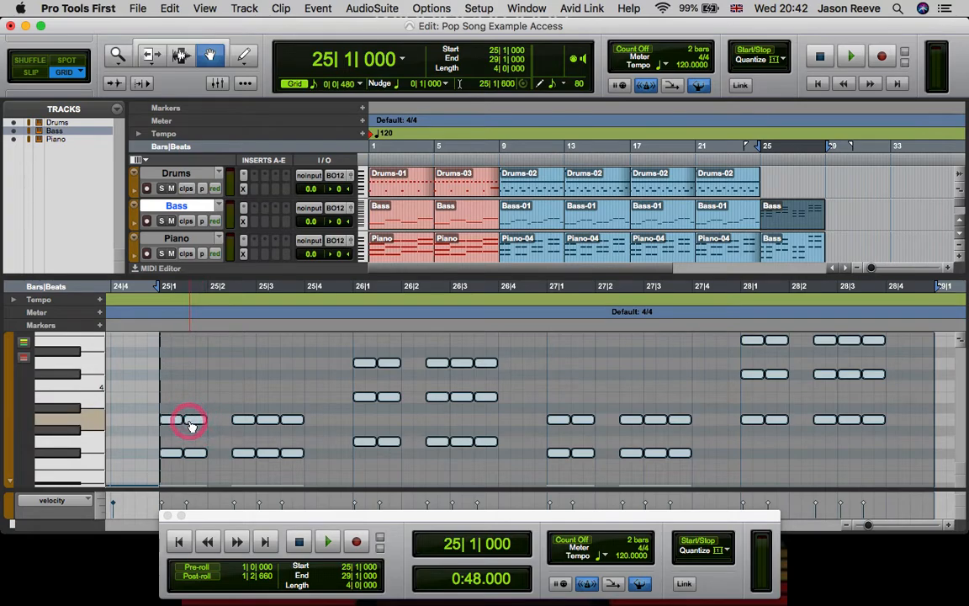
- Delete the upper two notes from the first two chords of bar 25 in the bass clip, keeping the root notes
scroll(202, 433, down, 2)
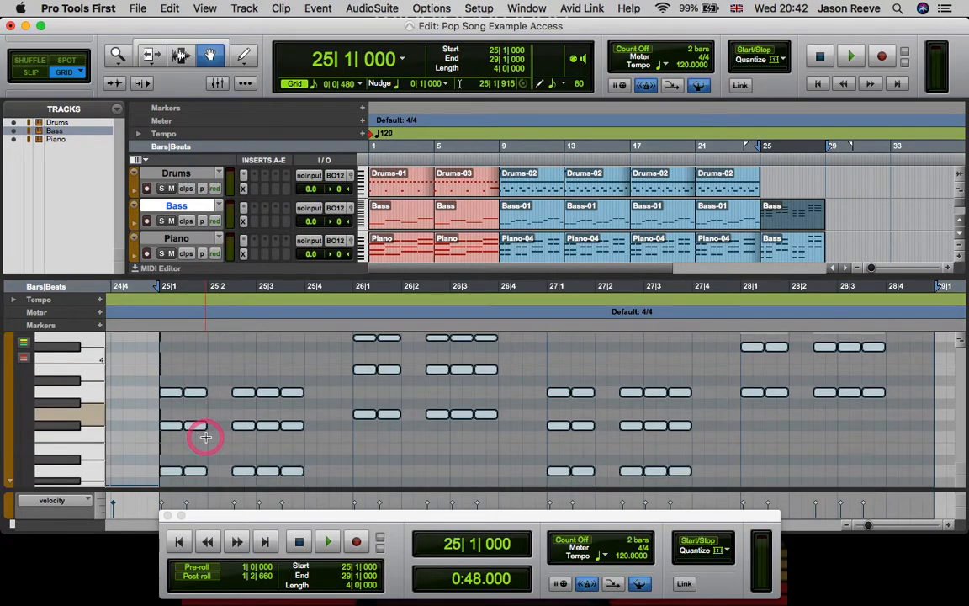
click(183, 406)
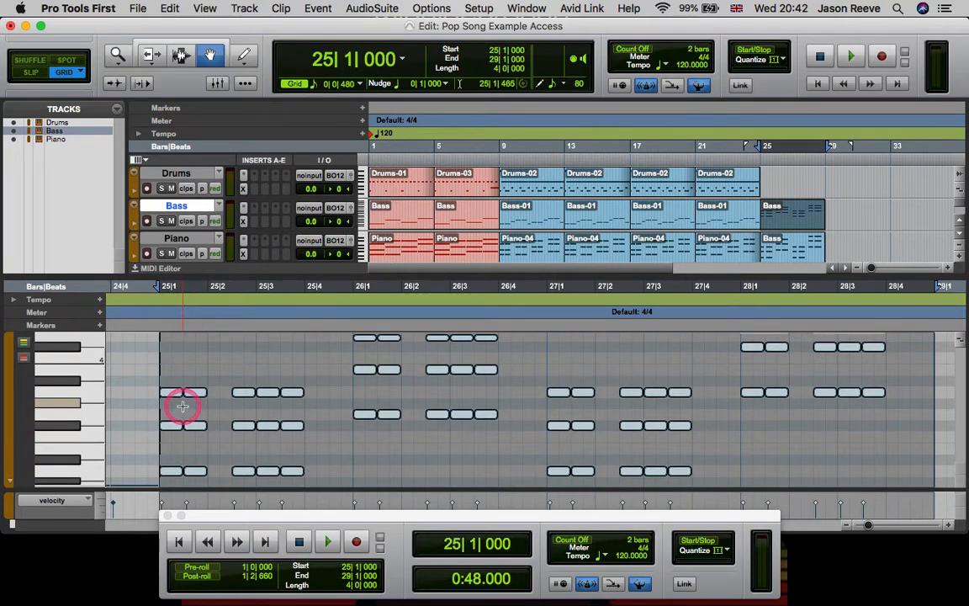
click(172, 393)
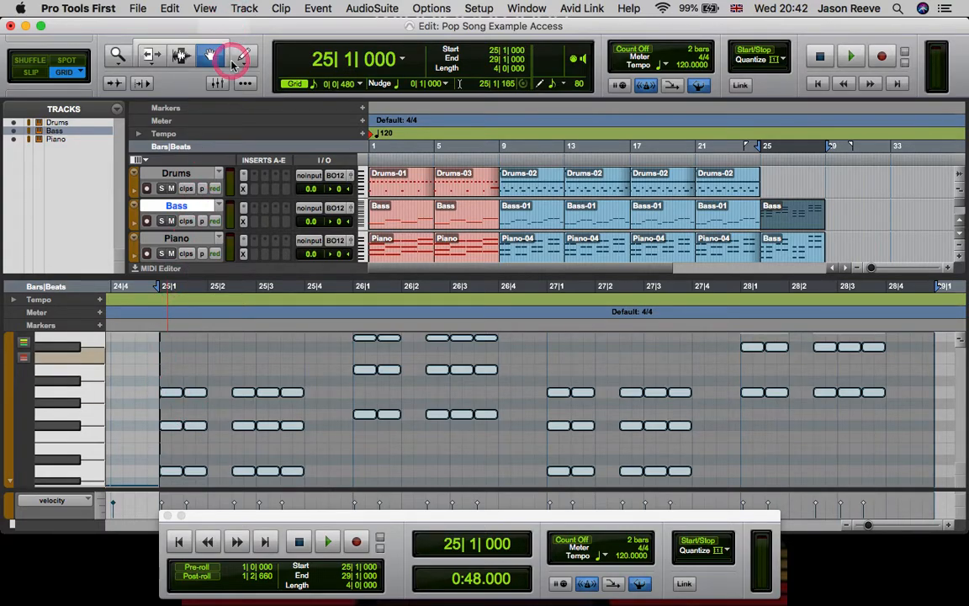
drag(169, 363, 198, 425)
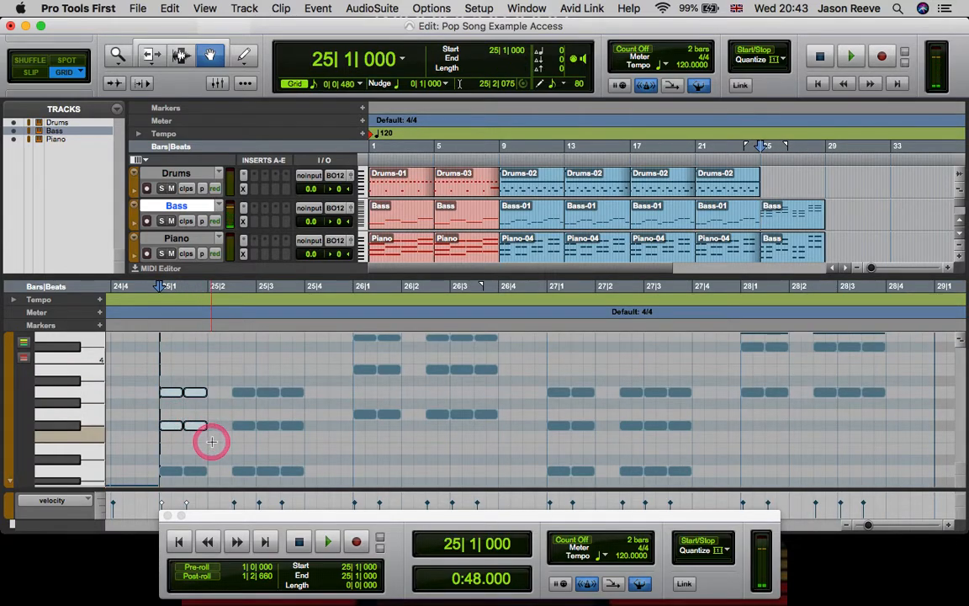
key(BackSpace)
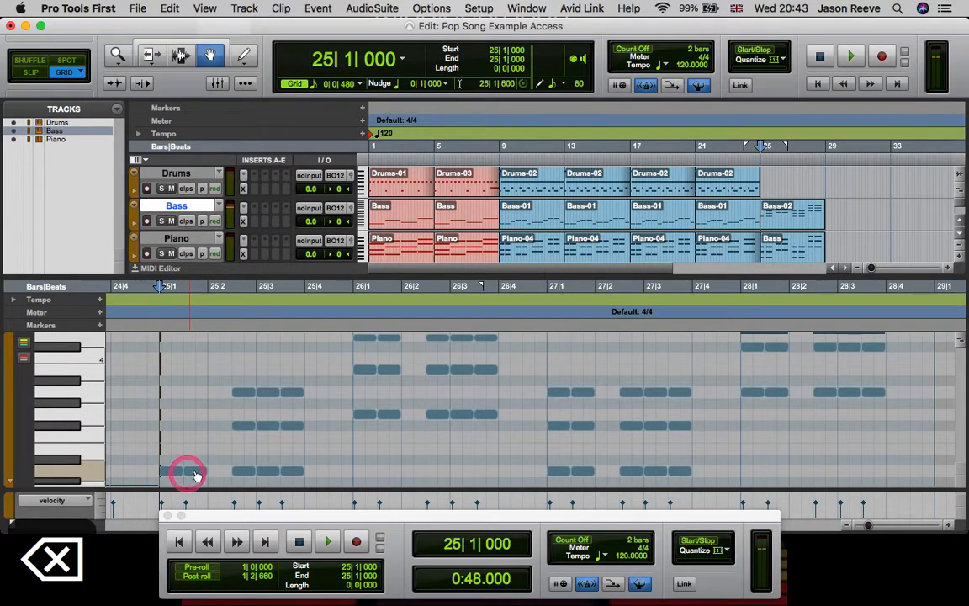
- Reduce the last three chords of bar 25 to single bass notes, keeping the middle note, the root and the top note in turn
drag(209, 474, 233, 445)
click(234, 467)
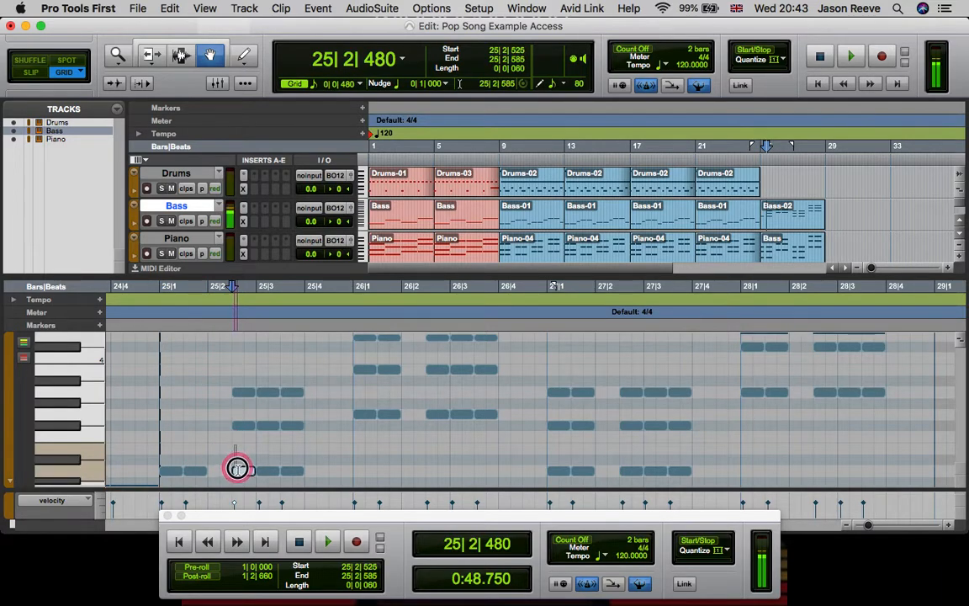
key(BackSpace)
click(242, 391)
key(BackSpace)
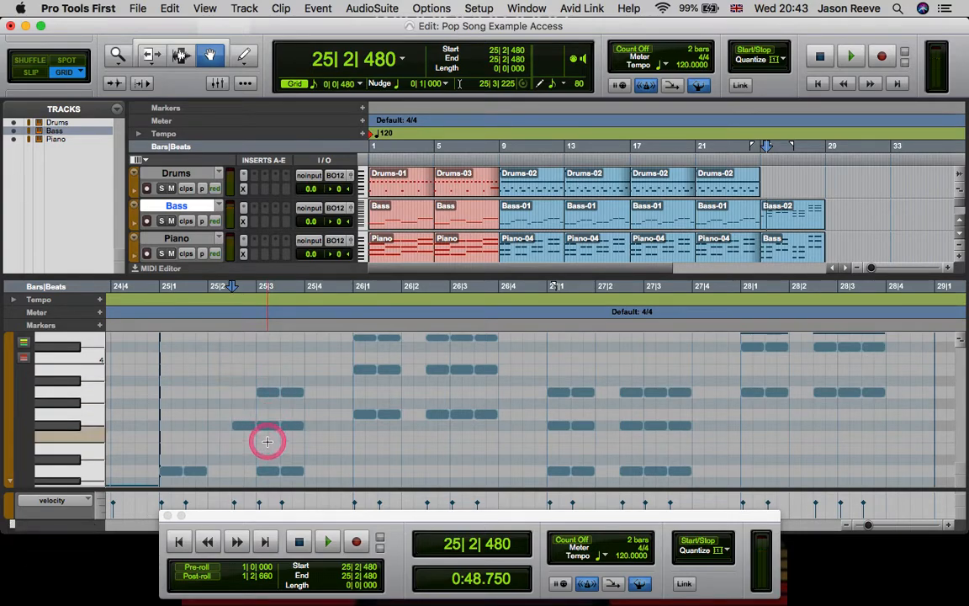
click(264, 380)
click(264, 423)
key(BackSpace)
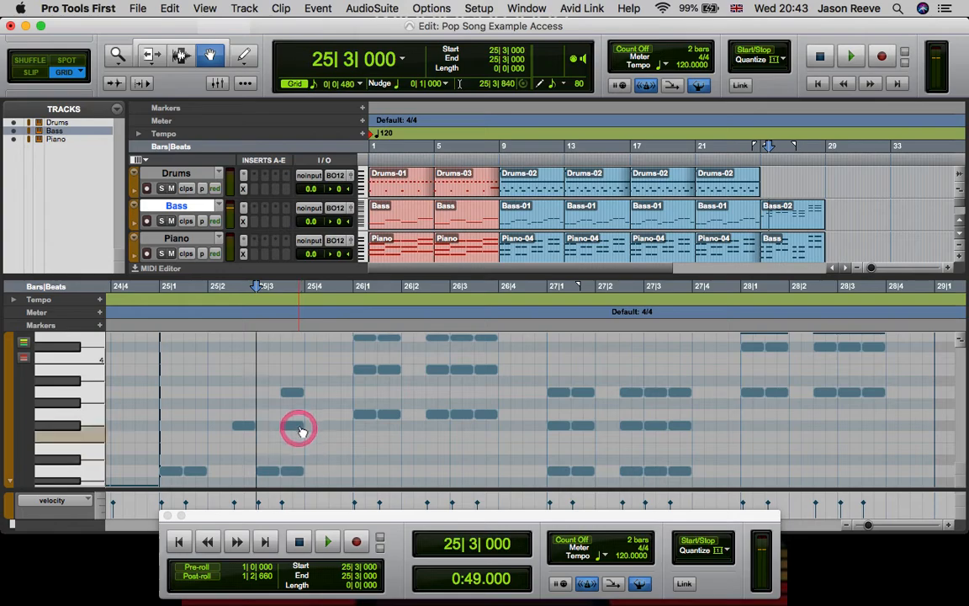
drag(296, 414, 296, 465)
key(BackSpace)
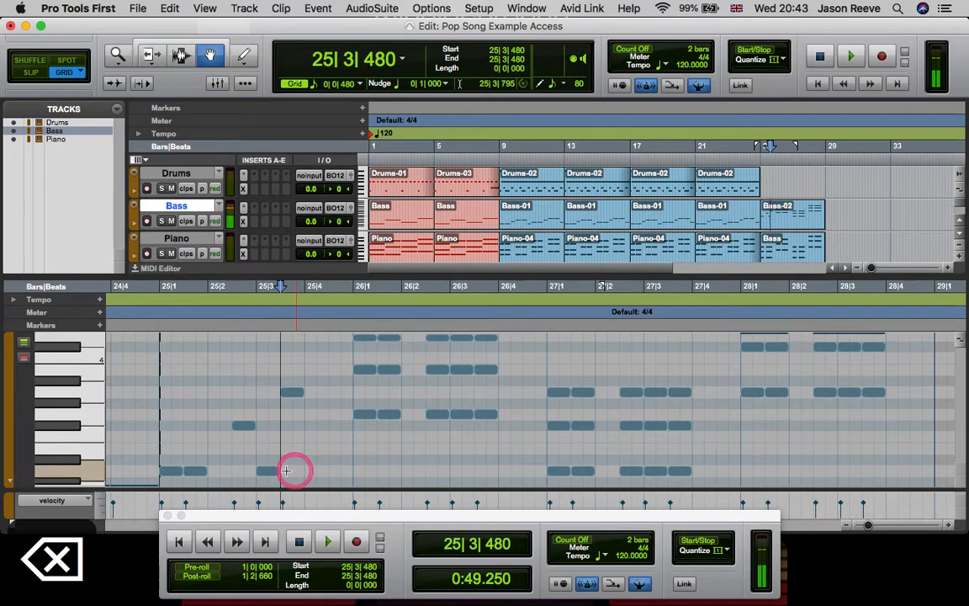
click(295, 391)
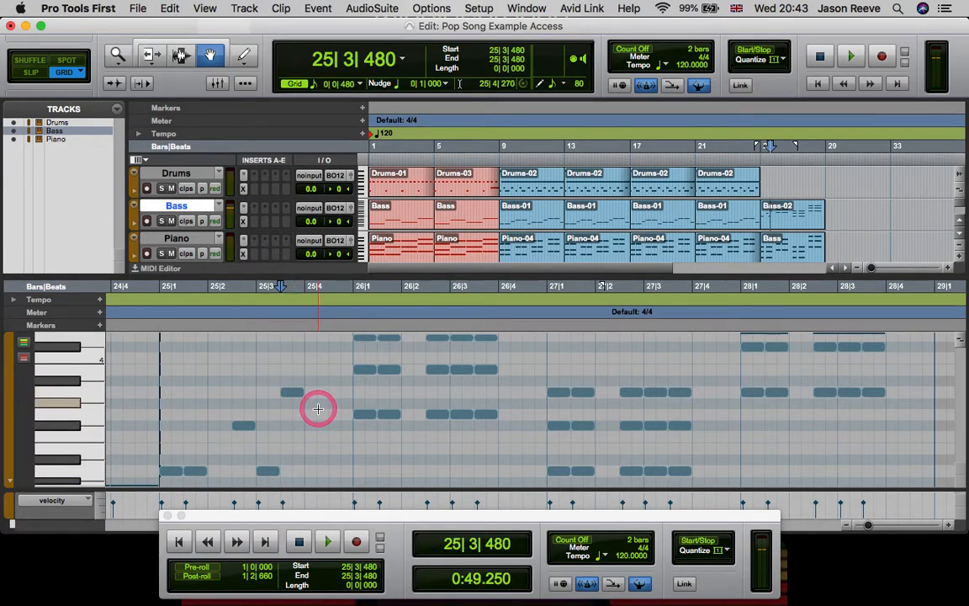
- Thin the bar 26 bass chords to single notes in the order root, root, middle, root, top
drag(357, 384, 391, 339)
key(BackSpace)
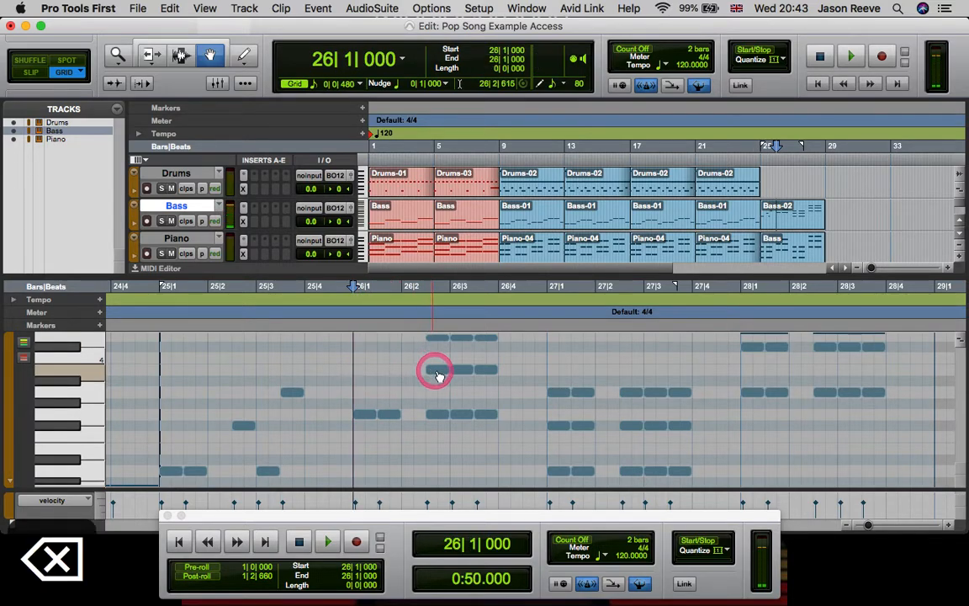
click(435, 416)
key(BackSpace)
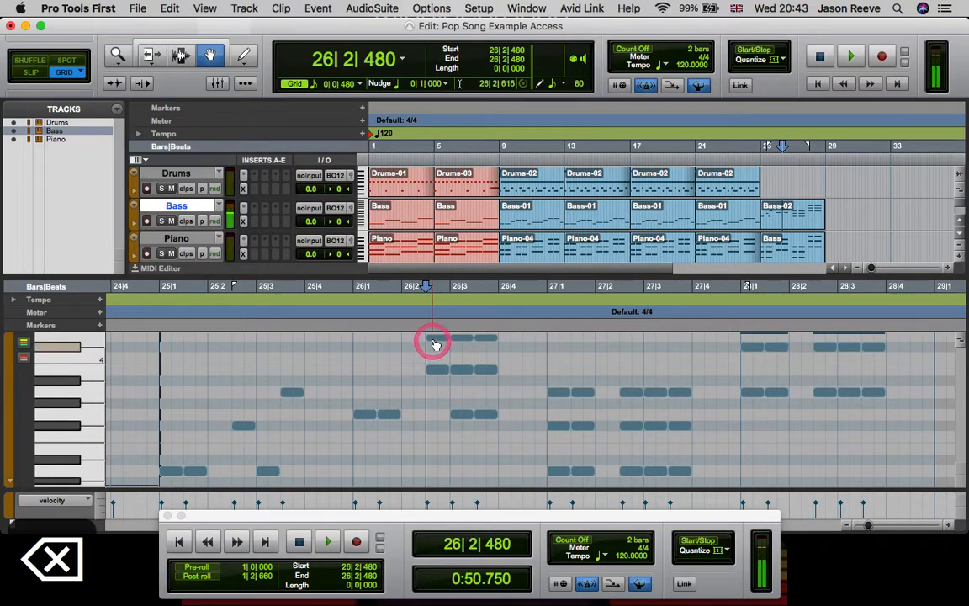
key(BackSpace)
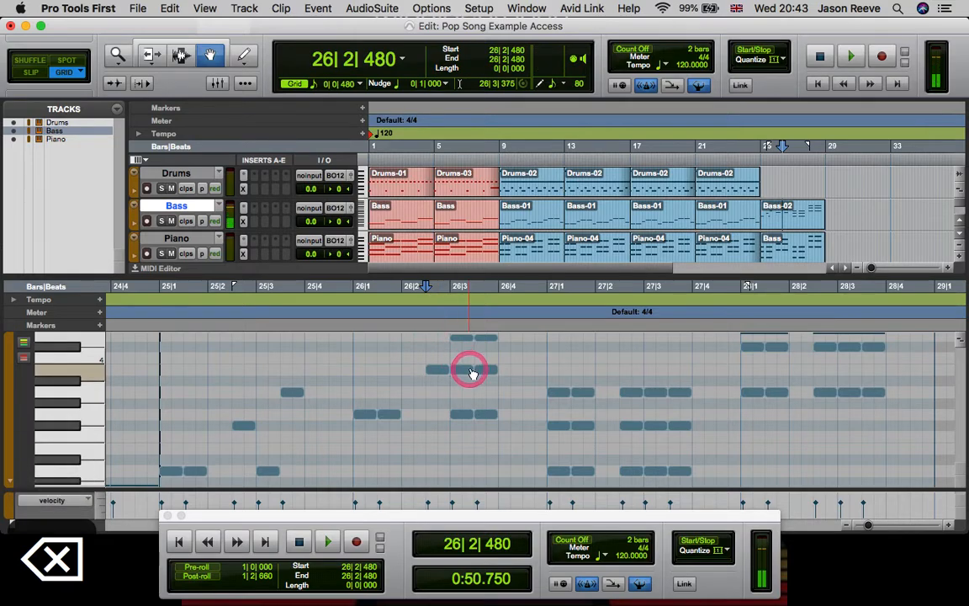
drag(464, 392, 461, 336)
key(BackSpace)
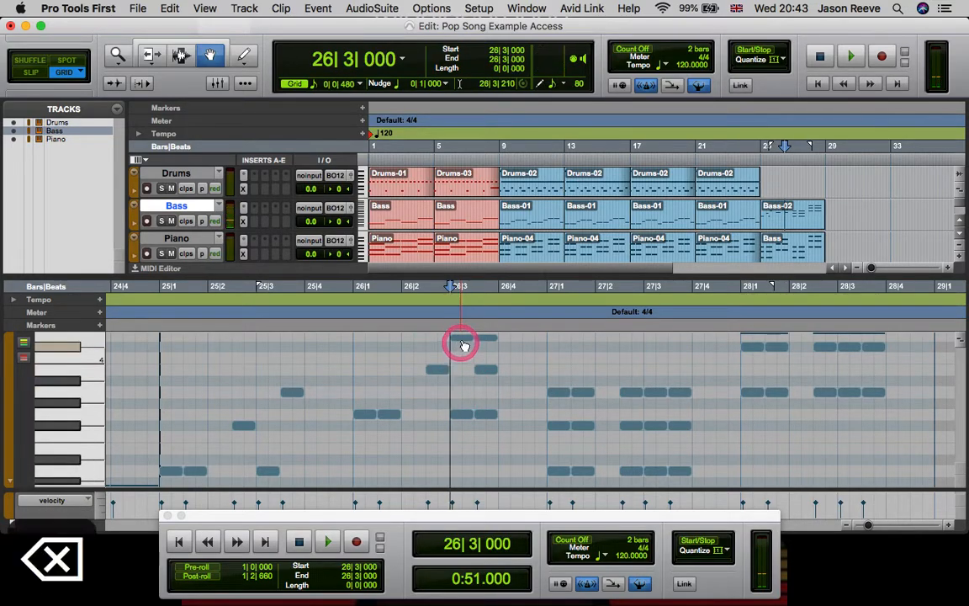
click(484, 363)
key(BackSpace)
drag(488, 355, 495, 419)
key(BackSpace)
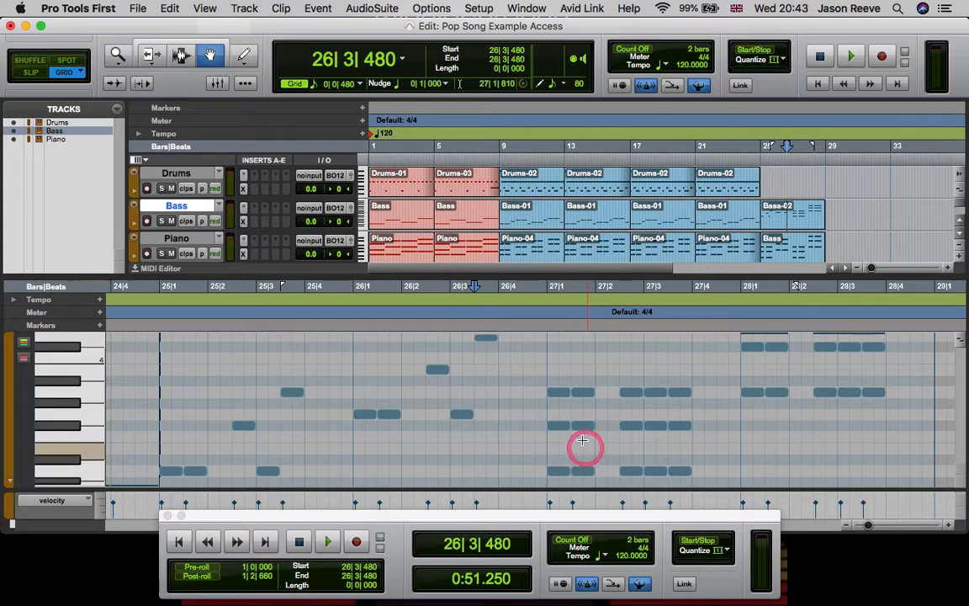
- Thin the bar 27 bass chords to single notes in the order root, root, middle, root, top
drag(590, 439, 553, 382)
key(BackSpace)
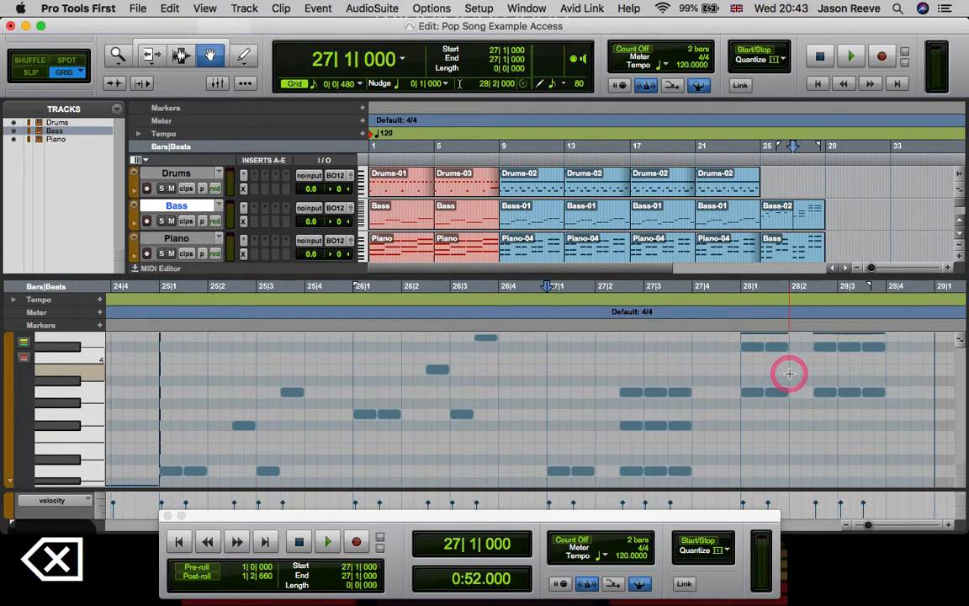
click(633, 473)
key(BackSpace)
click(622, 359)
click(623, 392)
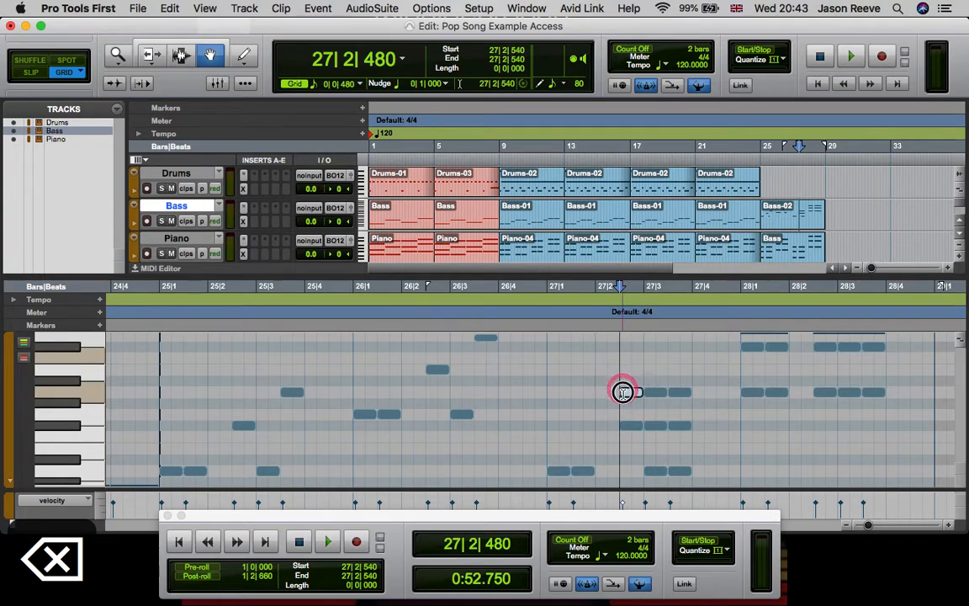
key(BackSpace)
click(655, 392)
key(BackSpace)
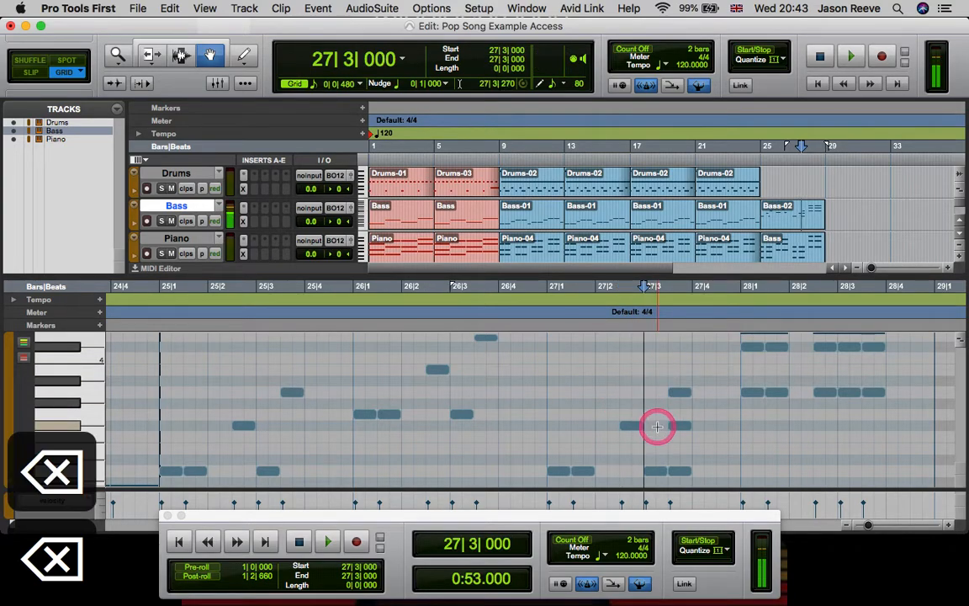
click(679, 426)
shift+click(681, 470)
key(BackSpace)
- Thin the bar 28 bass chords to single notes in the order root, root, middle, root, top
scroll(740, 442, up, 2)
scroll(752, 433, right, 3)
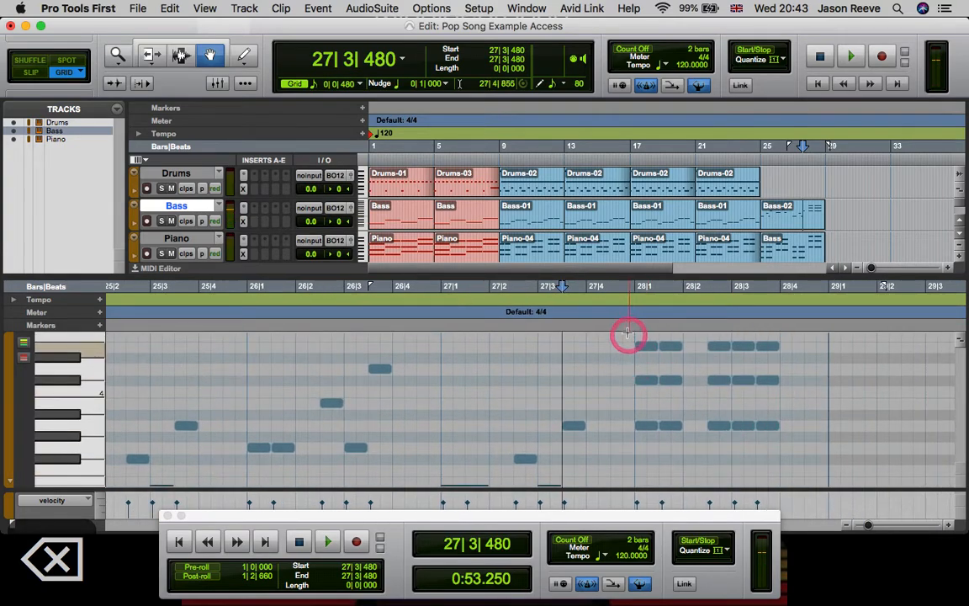
drag(628, 342, 676, 382)
key(BackSpace)
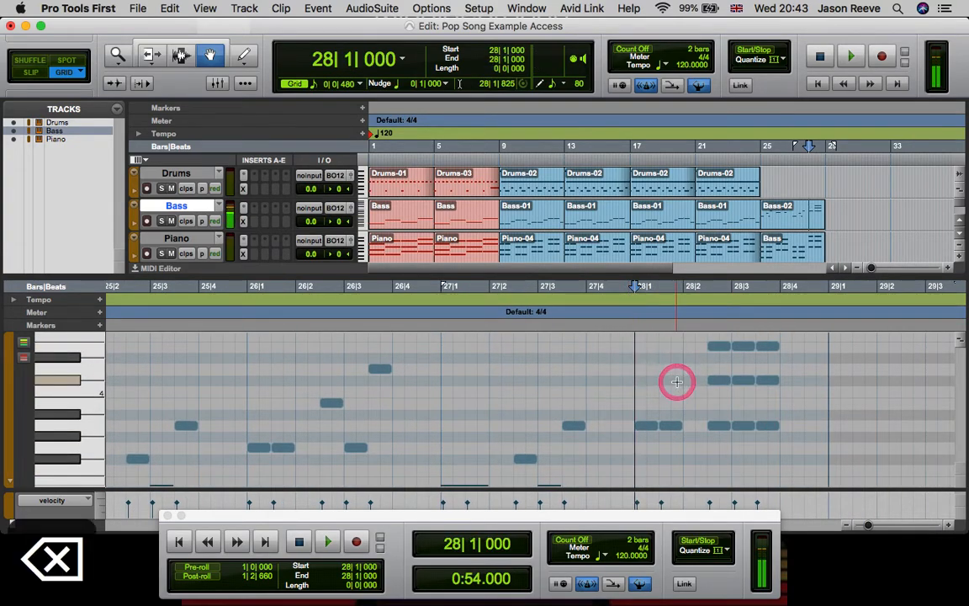
click(722, 426)
key(BackSpace)
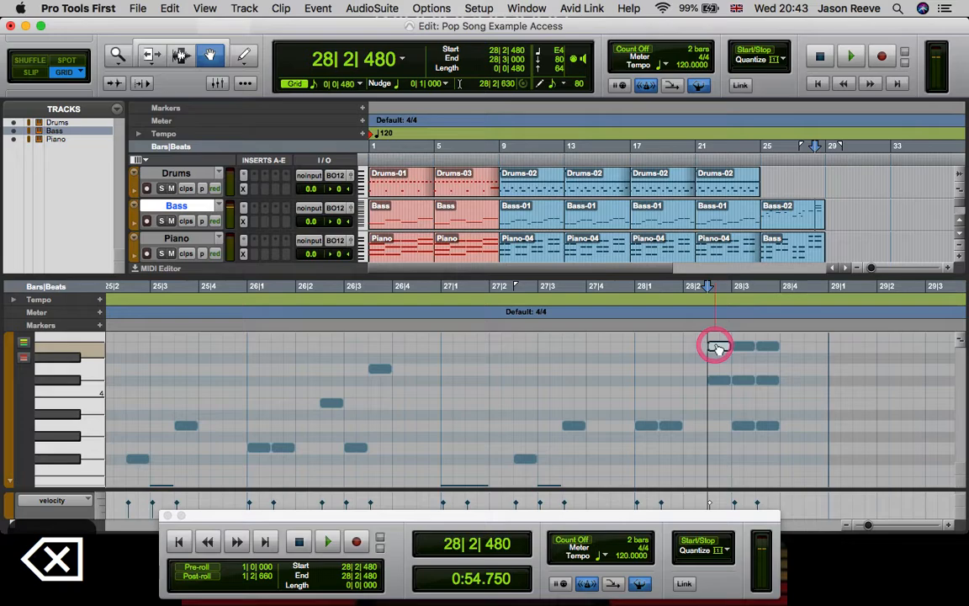
key(BackSpace)
drag(743, 397, 765, 437)
key(BackSpace)
key(BackSpace)
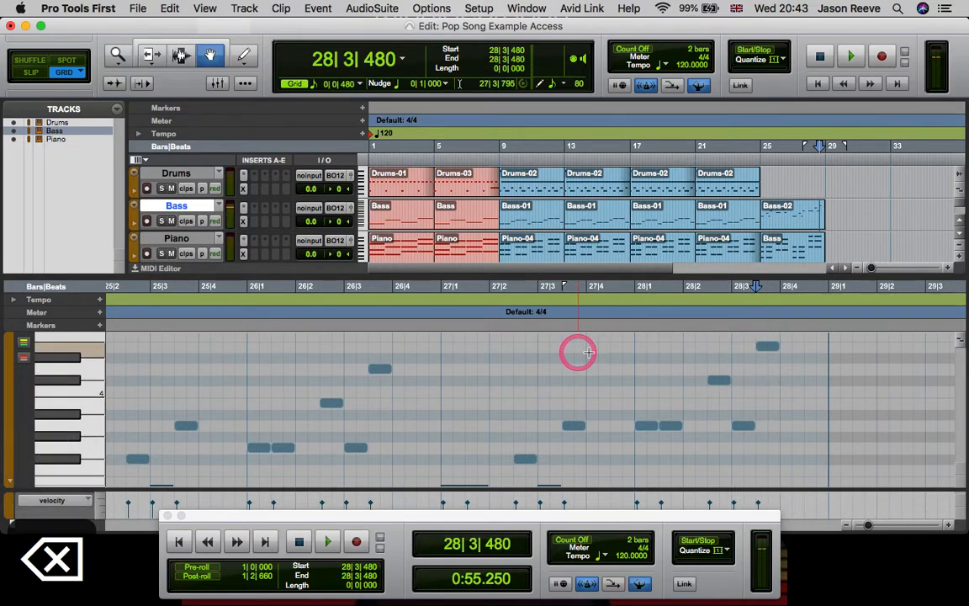
- Play back the new section from around bar 25 to check the bass line against the piano
scroll(281, 417, down, 3)
scroll(281, 417, left, 3)
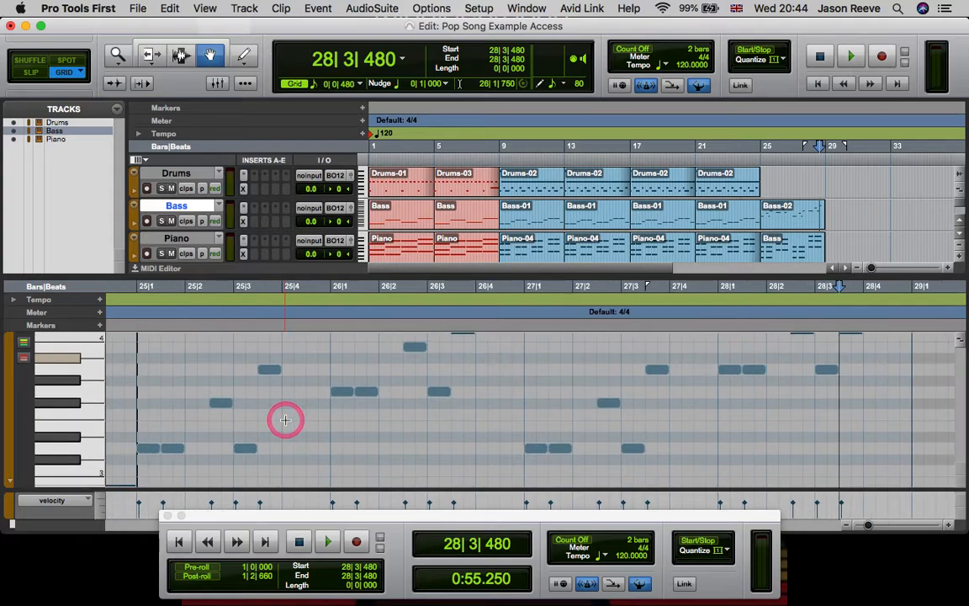
click(762, 150)
key(space)
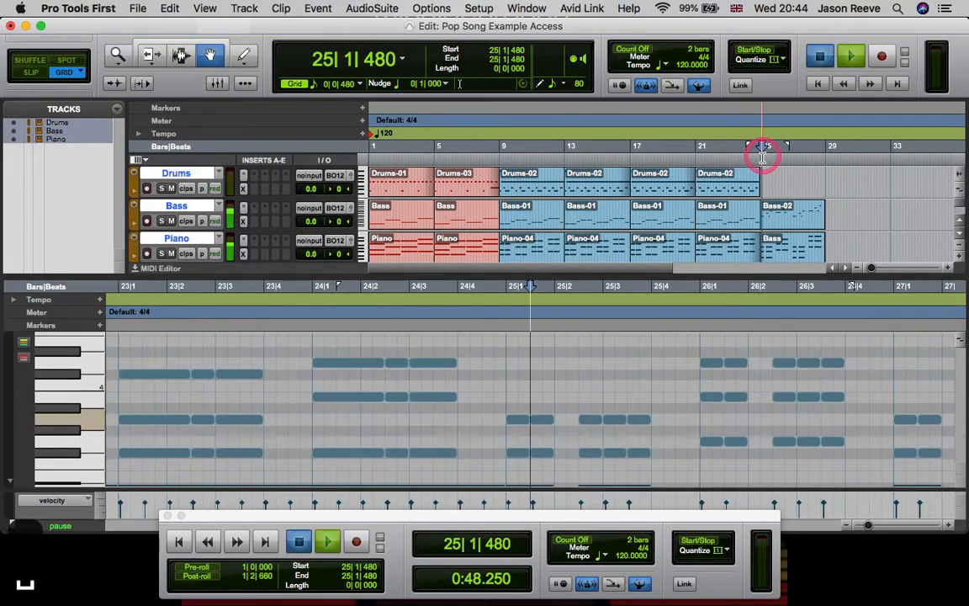
click(758, 149)
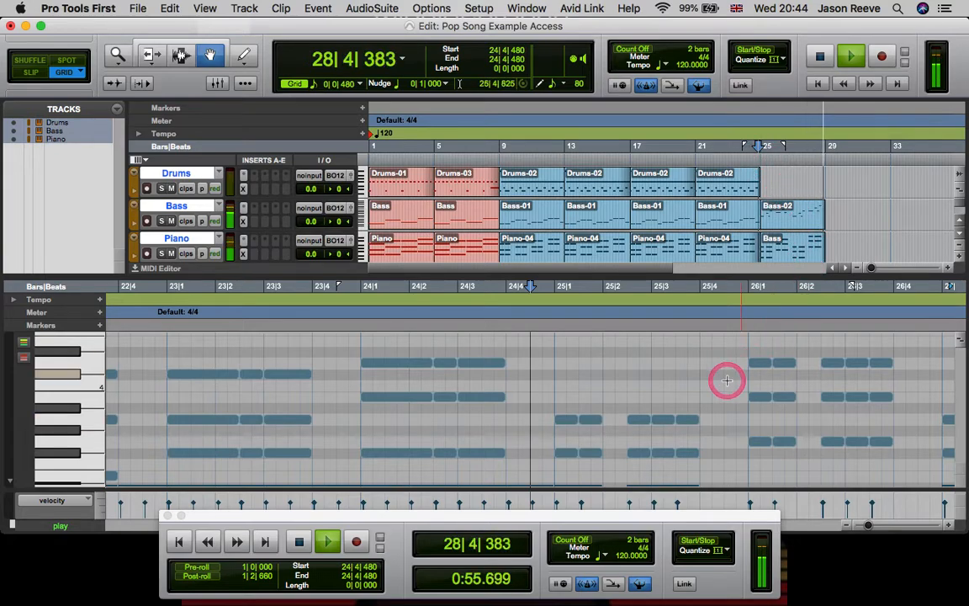
key(space)
- Add three D3 eighth notes to the bass in bar 25, at 25|2, 25|4 and 25|4|480
click(782, 220)
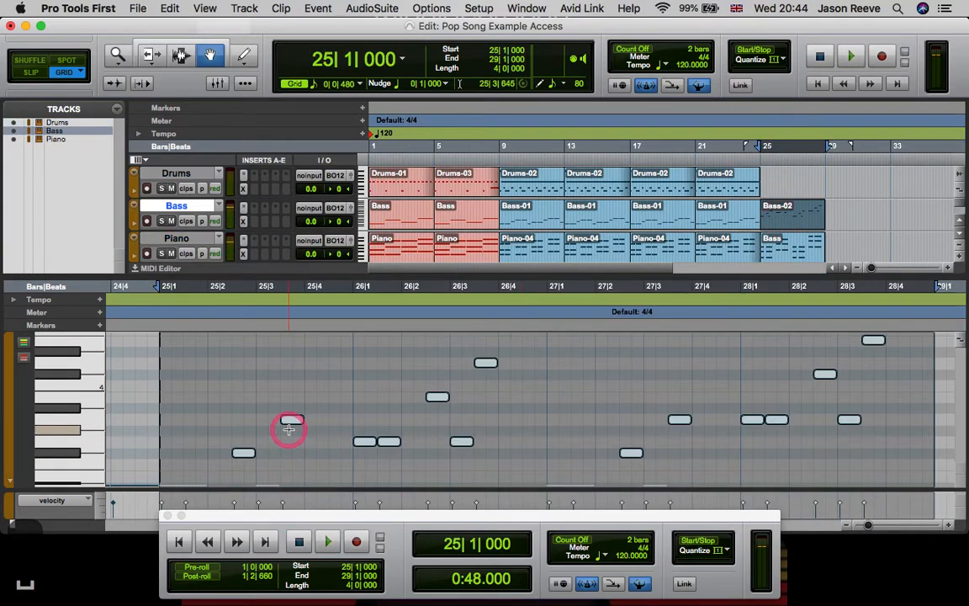
scroll(286, 427, down, 3)
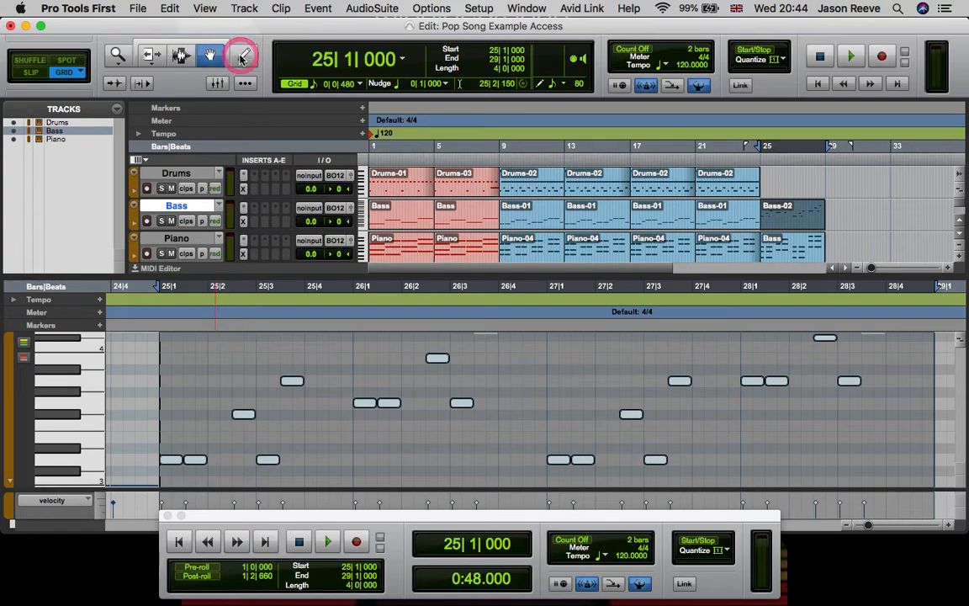
click(216, 457)
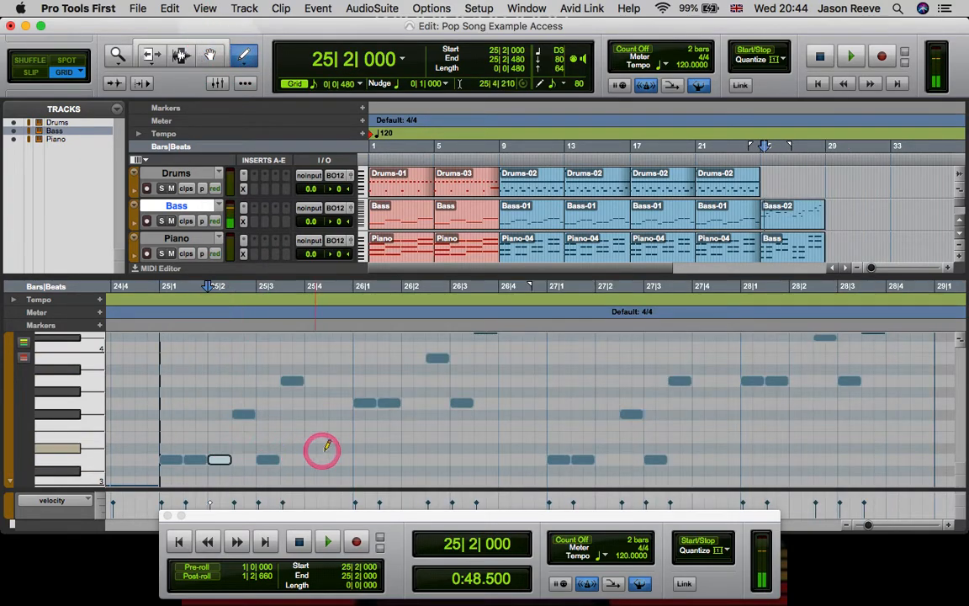
click(309, 459)
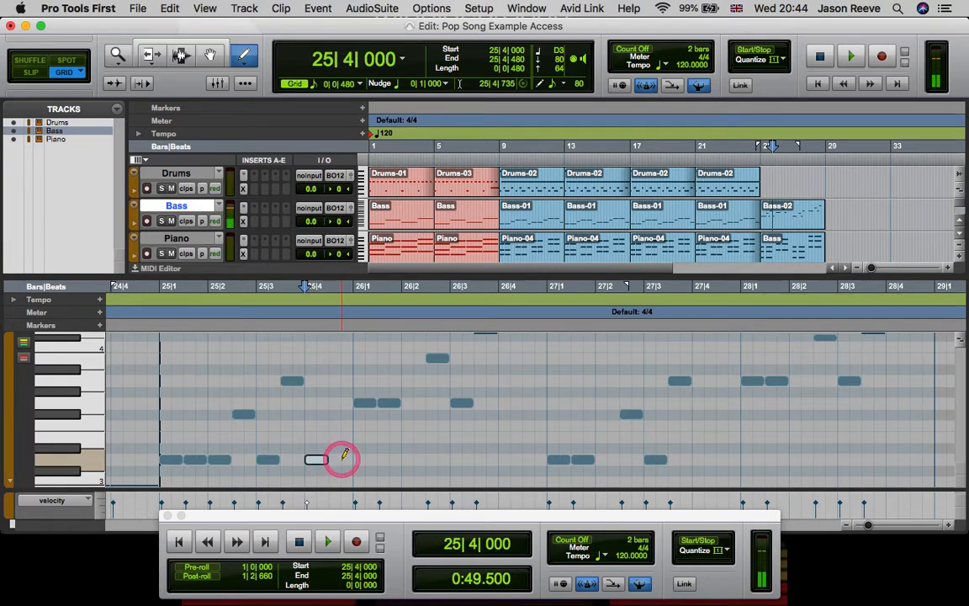
click(345, 458)
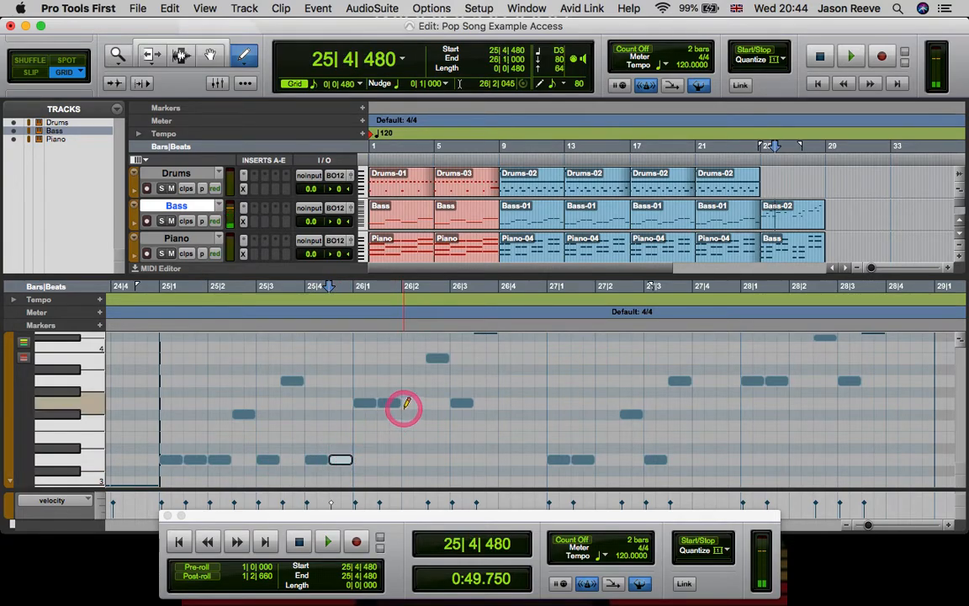
- Fill the gaps in bass bar 26 with G3 eighth notes at 26|2, 26|4 and 26|4|480
click(414, 403)
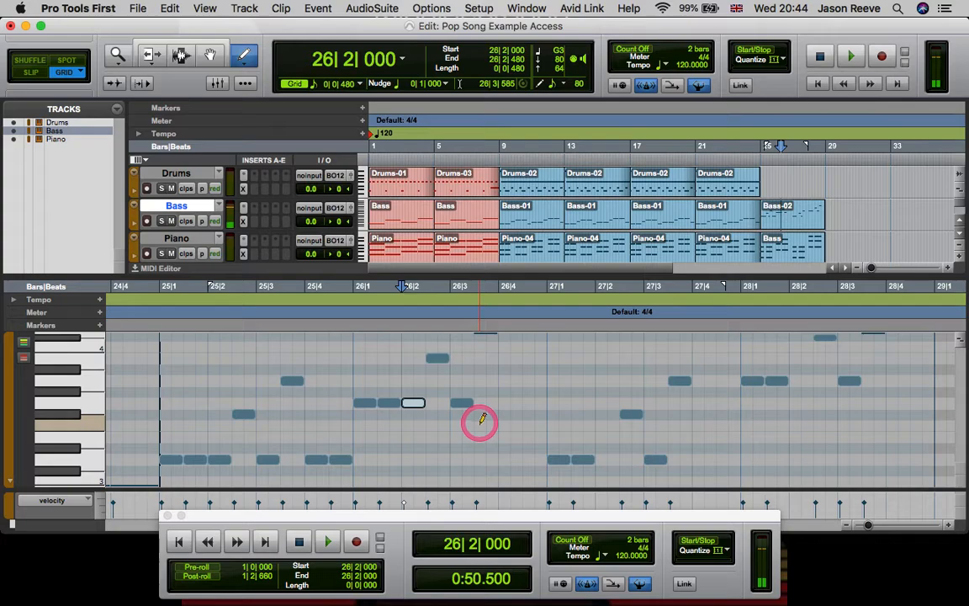
click(510, 403)
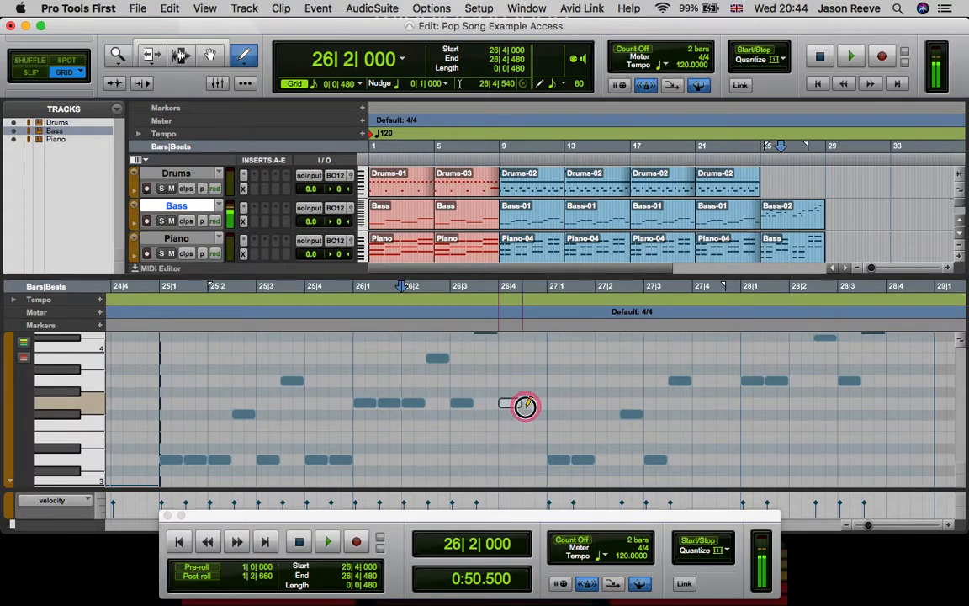
click(538, 403)
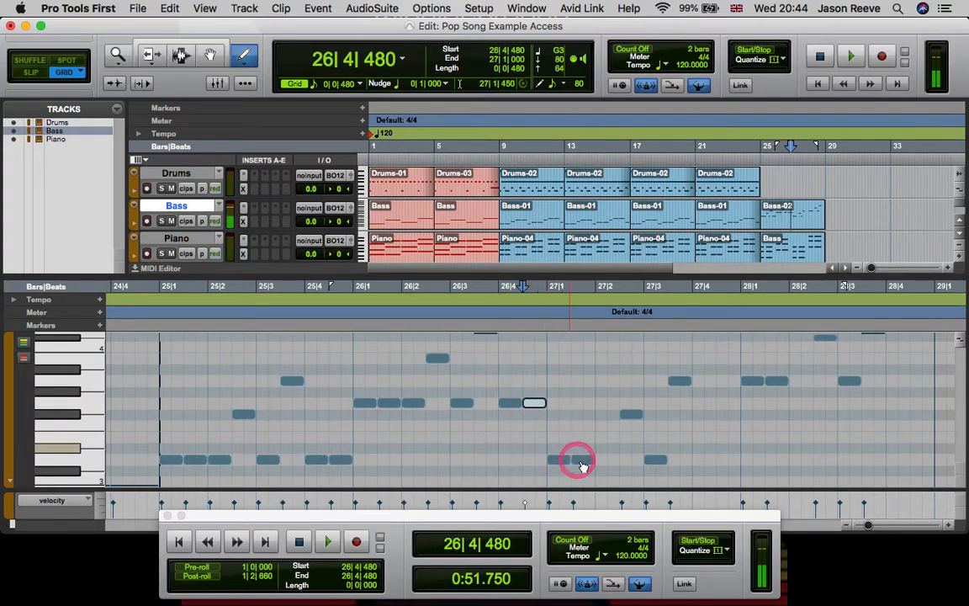
- Fill the gaps in bass bar 27 with D3 eighth notes at 27|2, 27|4 and 27|4|480
click(615, 460)
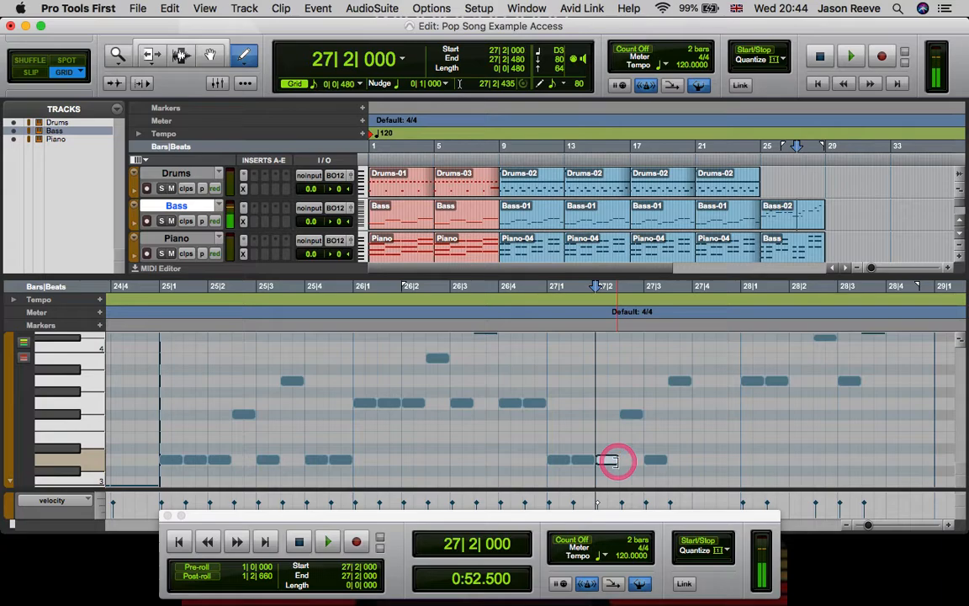
click(695, 459)
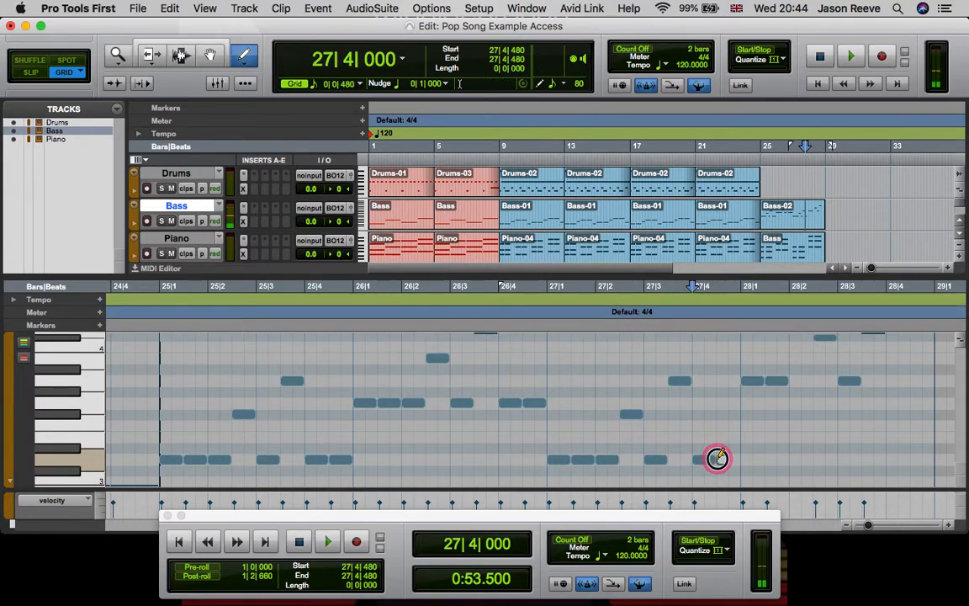
click(733, 459)
- Fill the gaps in bass bar 28 with A3 eighth notes at 28|2, 28|4 and 28|4|480
scroll(763, 439, up, 3)
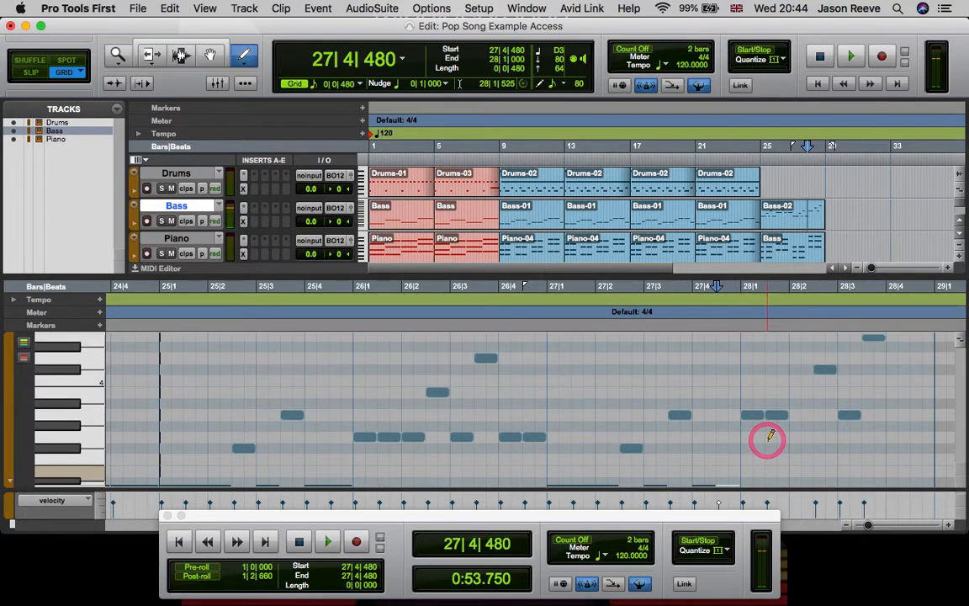
click(796, 426)
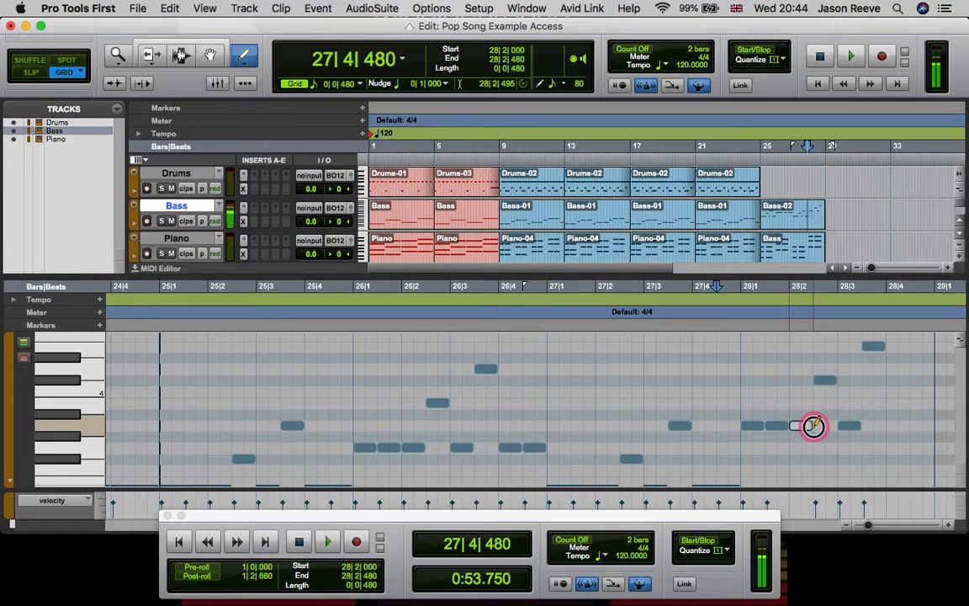
click(893, 425)
drag(915, 425, 929, 426)
- Play back the section from 24|4|480 through bar 28 to check the filled-in bass line with the piano
click(756, 162)
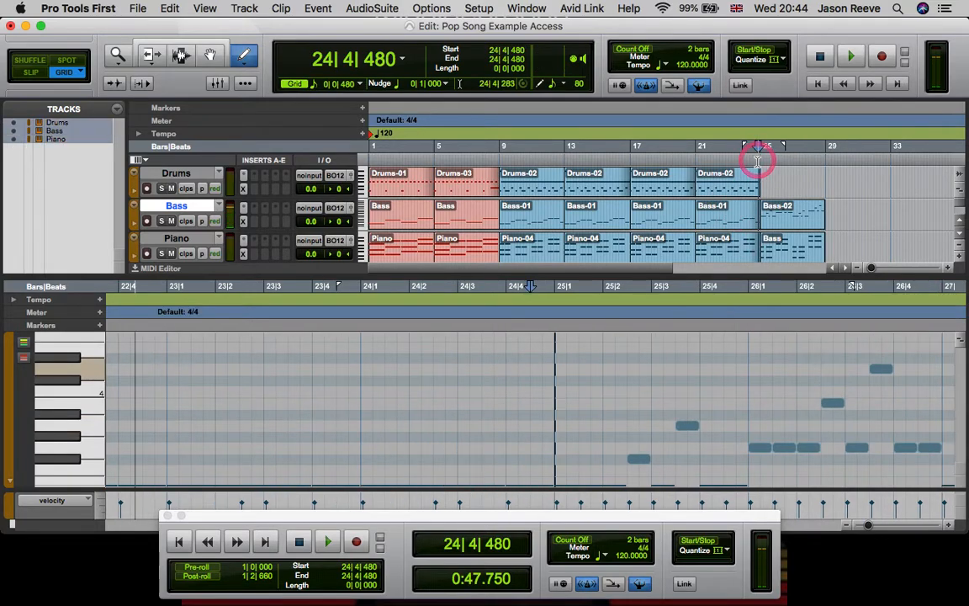
key(space)
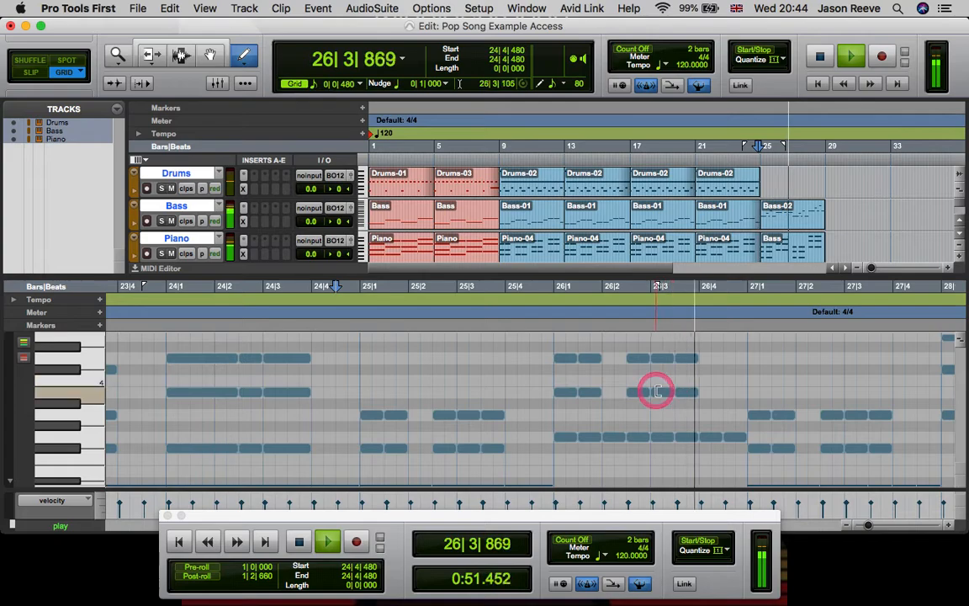
scroll(656, 390, right, 3)
scroll(656, 390, right, 2)
scroll(656, 390, down, 2)
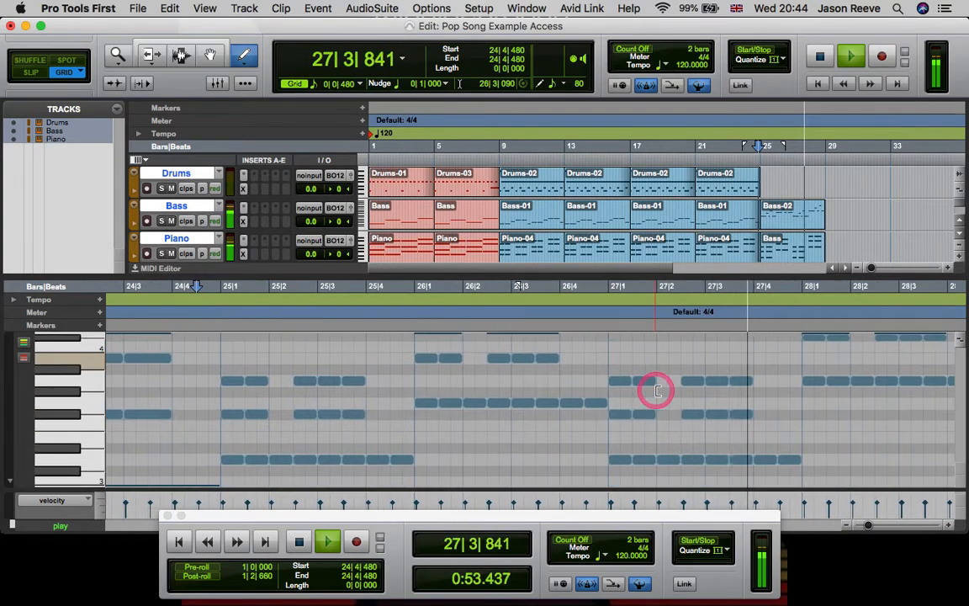
scroll(656, 390, right, 2)
scroll(656, 391, up, 3)
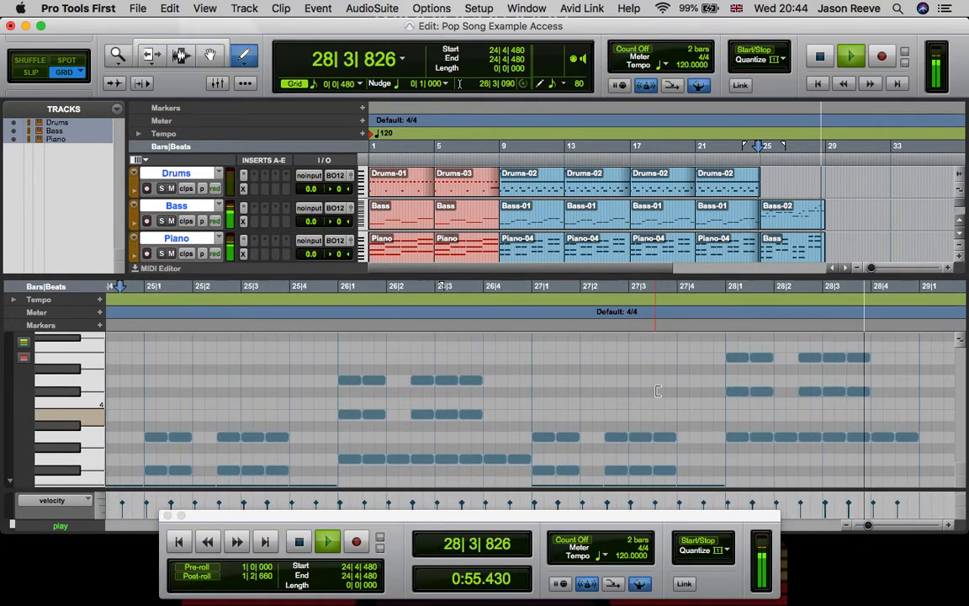
key(space)
- Show the bass notes on their own and raise the last two notes of bar 25 to E3
click(789, 214)
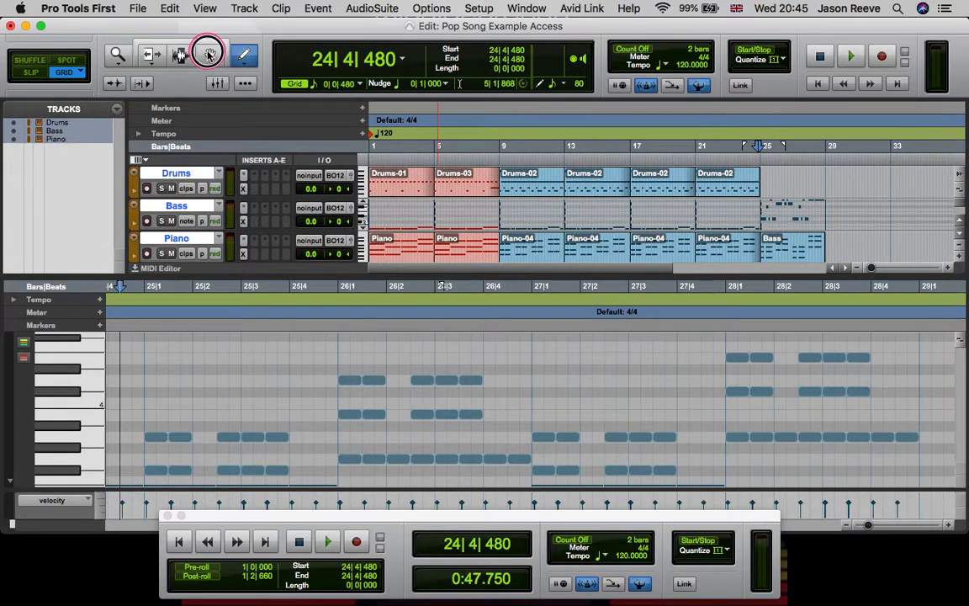
click(810, 203)
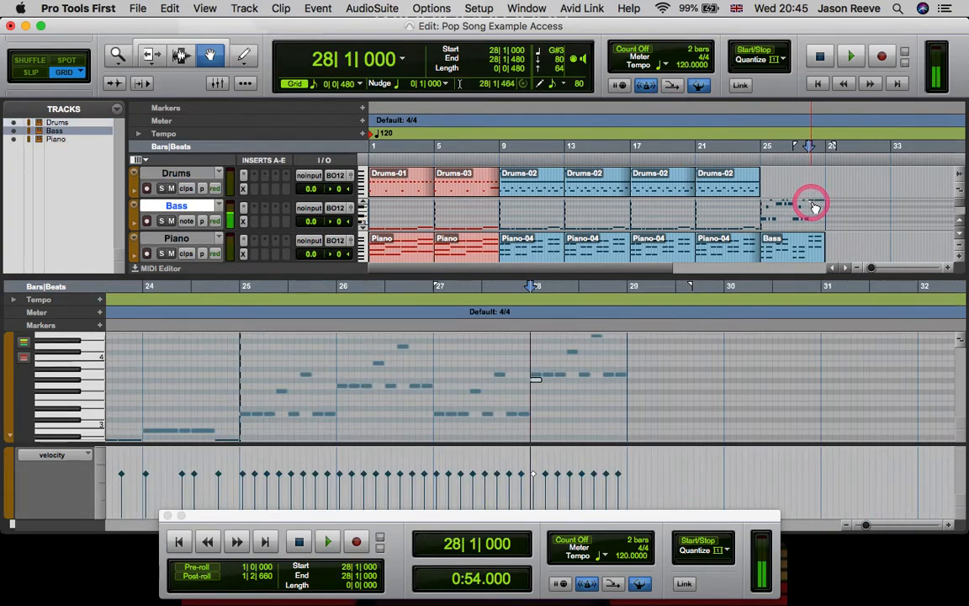
click(317, 407)
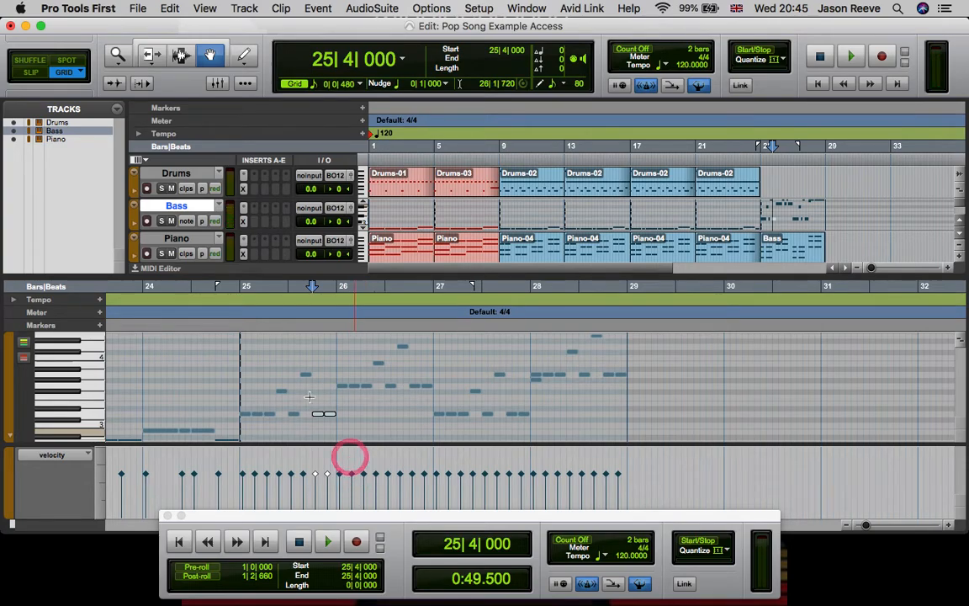
click(287, 378)
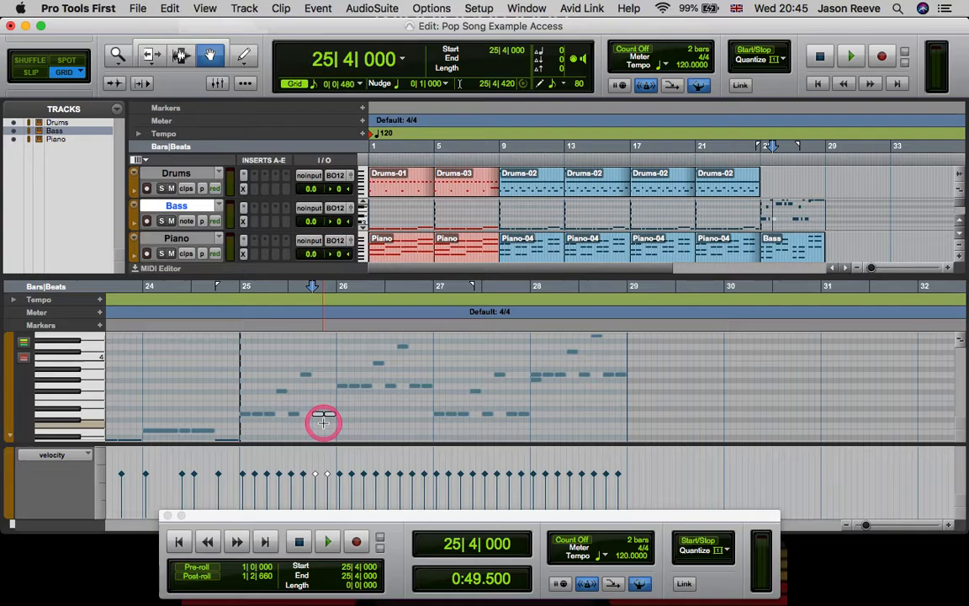
key(Up)
key(Up)
key(Up)
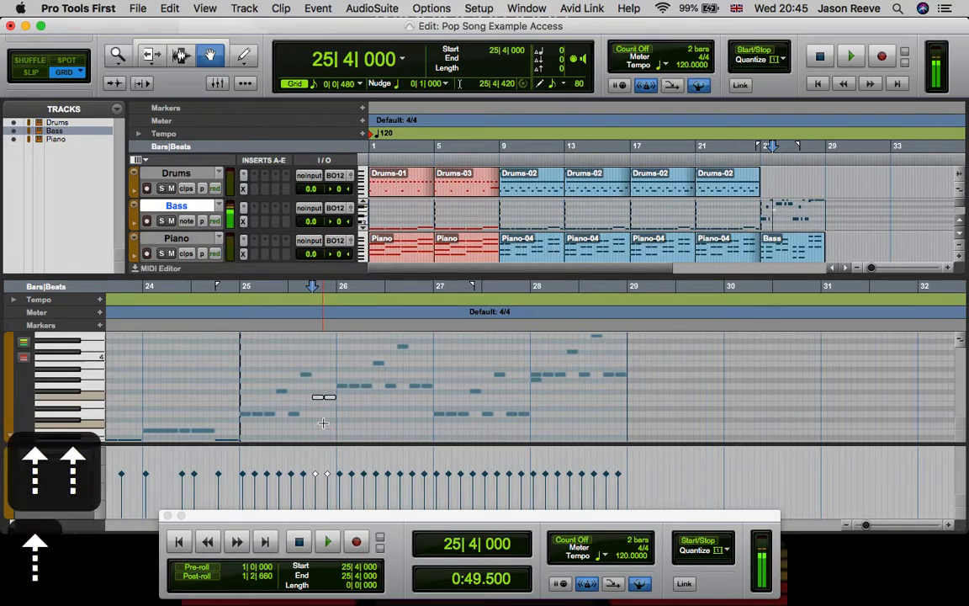
key(Up)
key(Down)
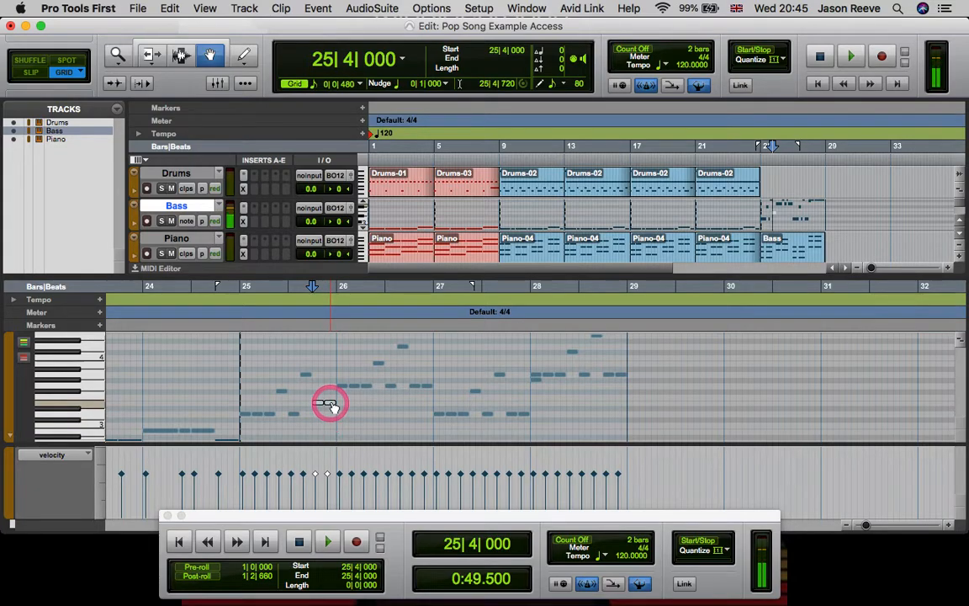
key(Up)
key(Up)
key(Down)
key(Down)
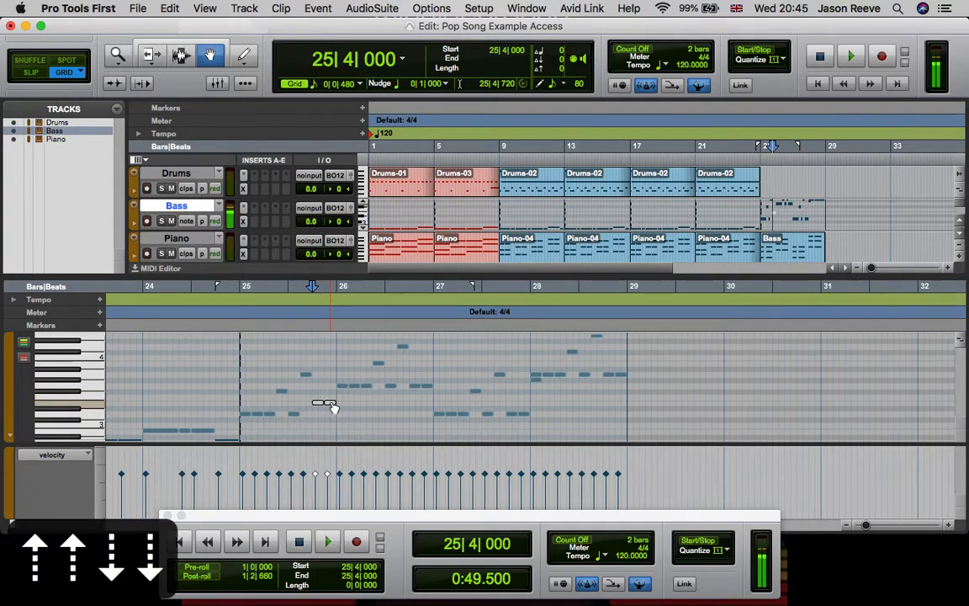
- Raise the final bass note of bar 25 to F#3
click(328, 401)
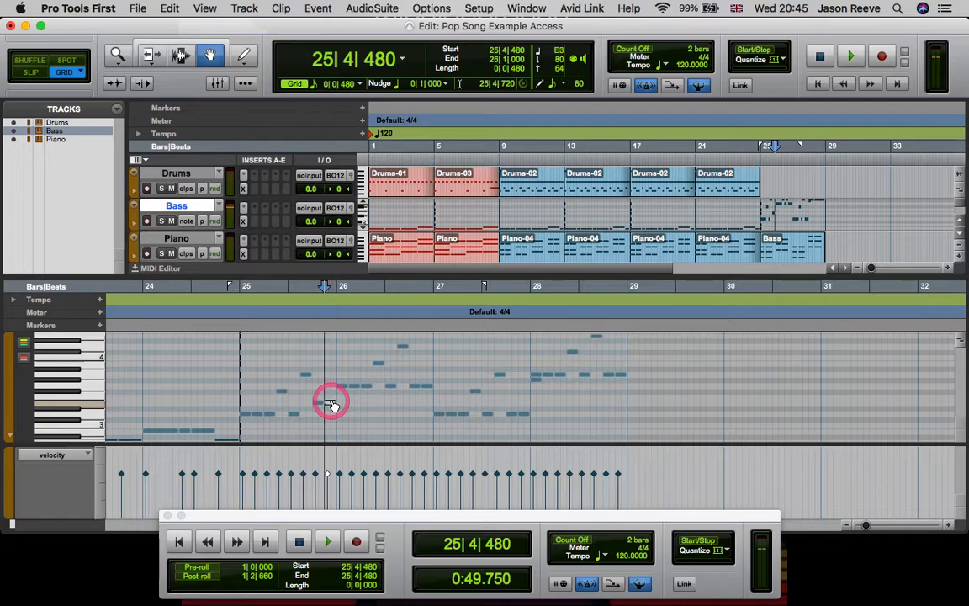
key(Up)
key(Up)
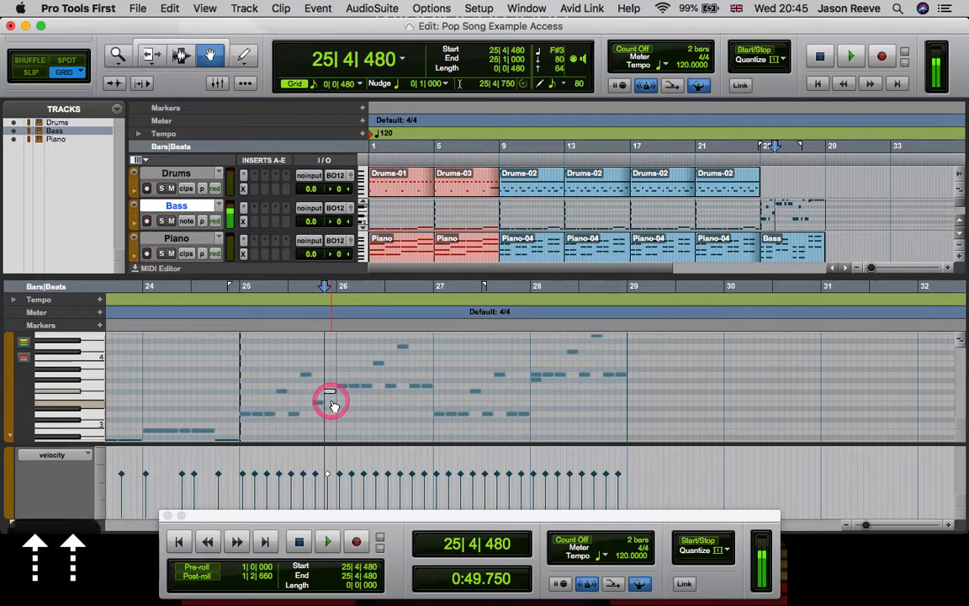
- Lower the last two bass notes of bar 26 to F#3 and E3
click(412, 386)
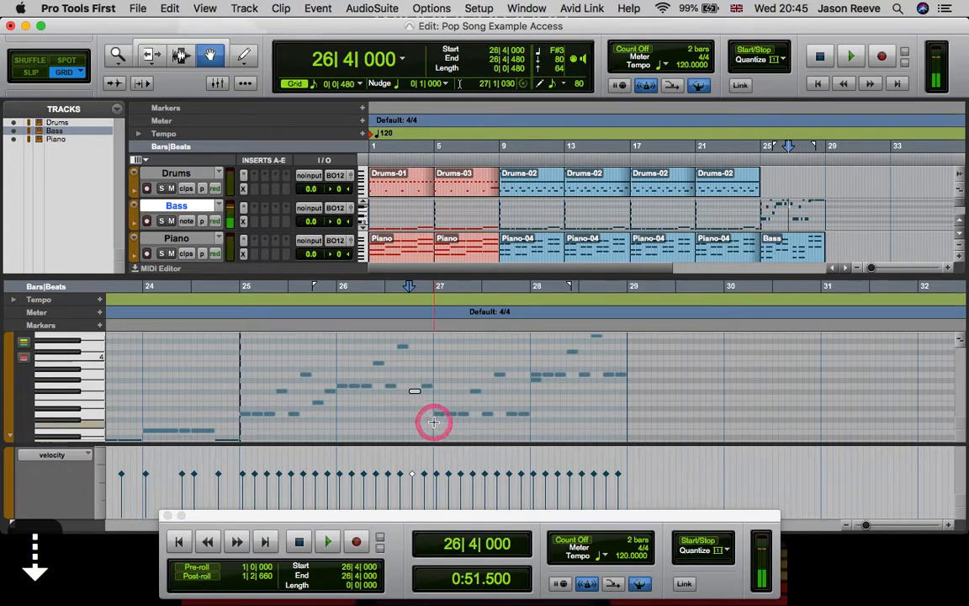
click(426, 388)
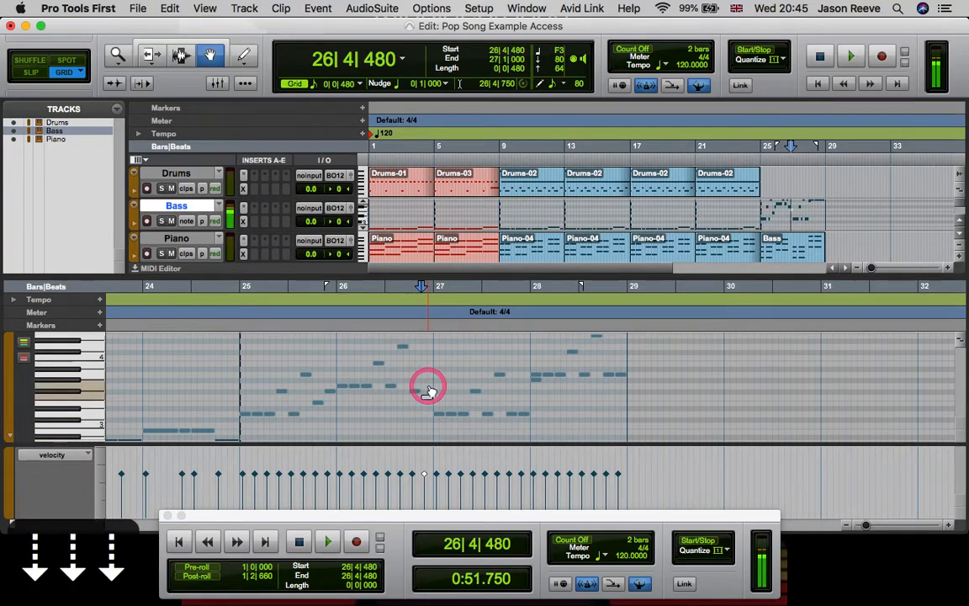
- Raise the last two bass notes of bar 27 to F3 and G3
click(511, 414)
key(Up)
key(Up)
key(Up)
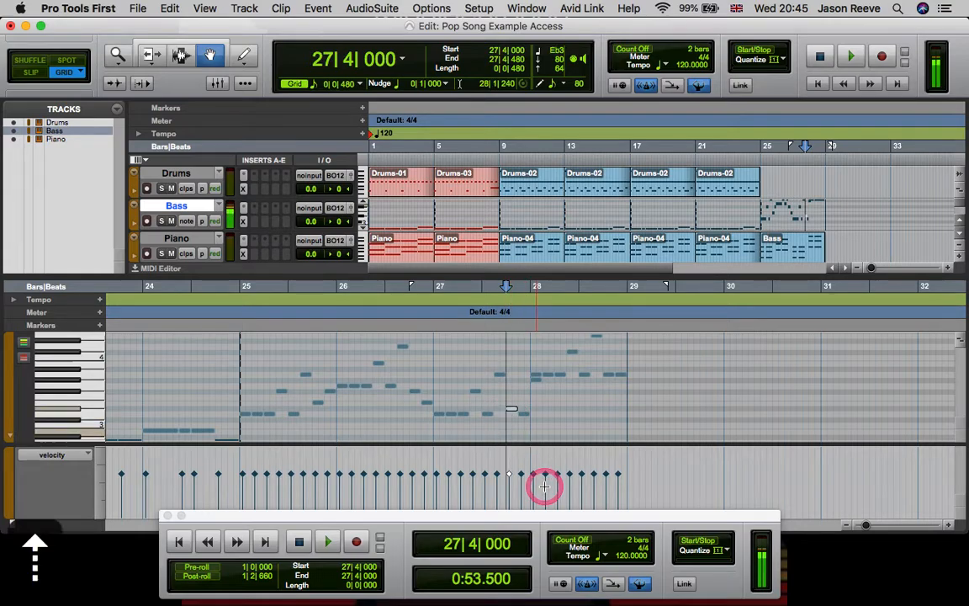
click(521, 412)
key(Up)
key(Up)
key(Up)
key(Up)
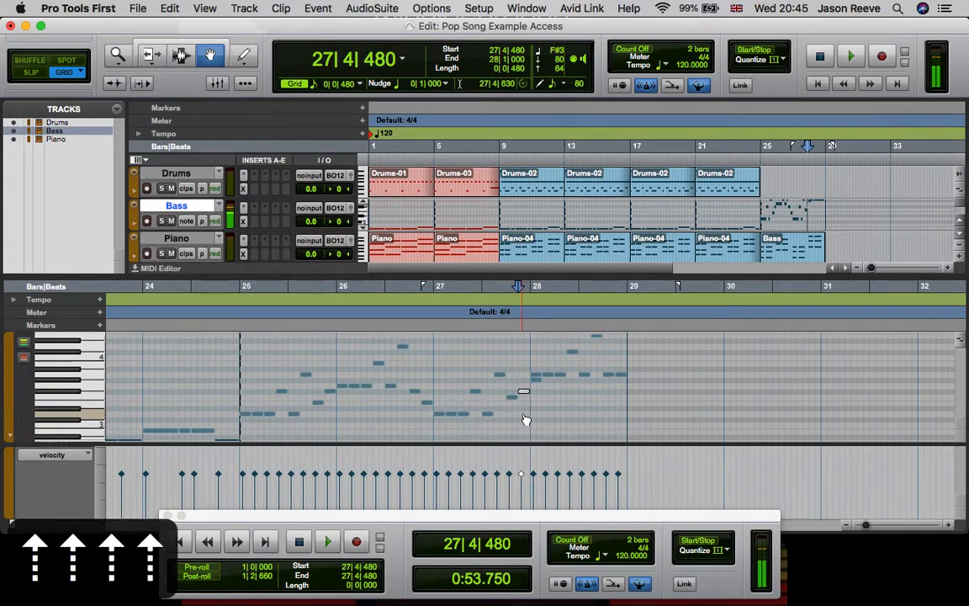
key(Up)
- Delete the stray G#3 at the start of bar 28 and lower the bar's last two bass notes to F#3 and E3
drag(522, 385, 538, 385)
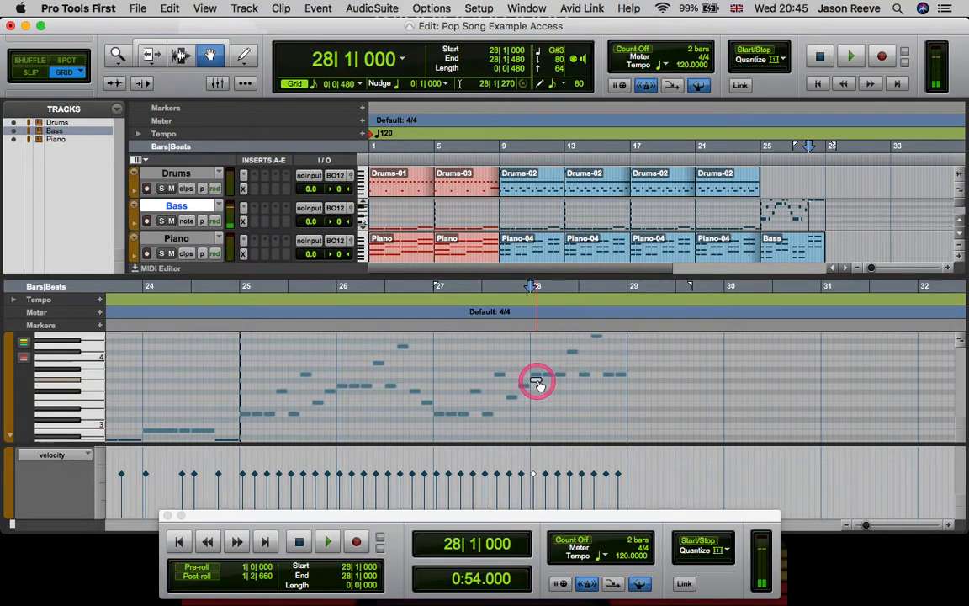
key(BackSpace)
drag(581, 380, 613, 375)
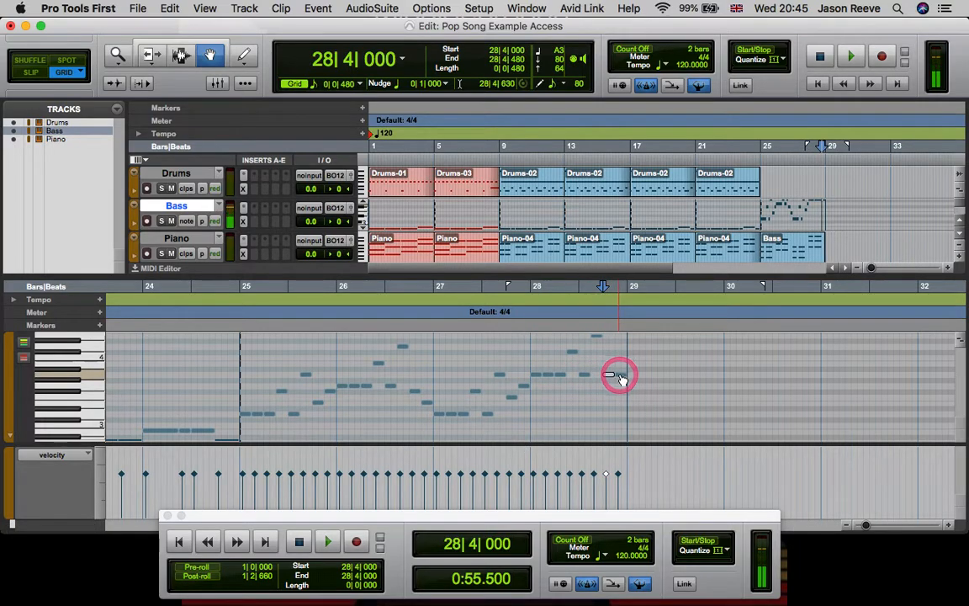
key(Down)
key(Down)
key(Down)
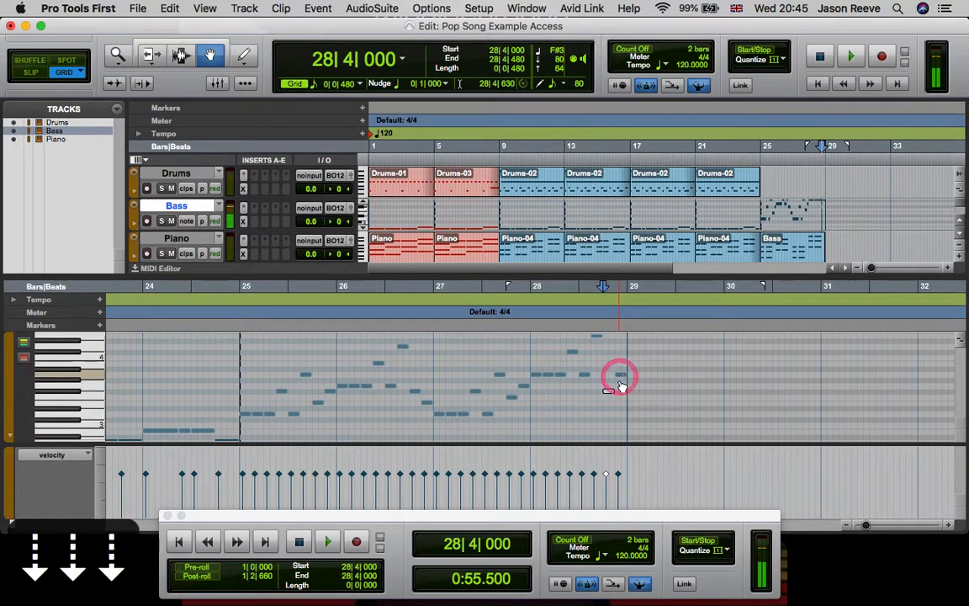
click(621, 378)
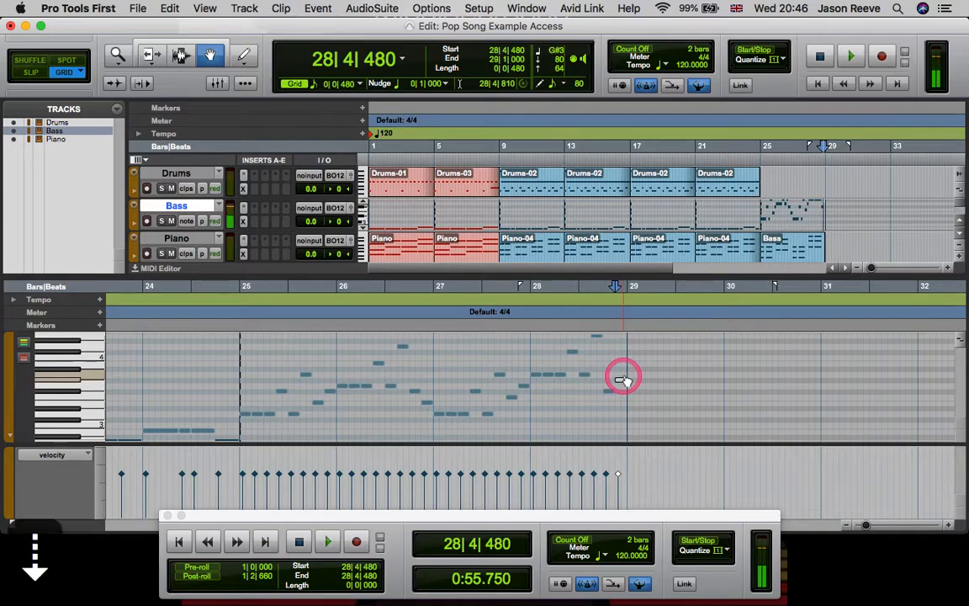
key(Down)
key(Down)
key(Down)
key(Down)
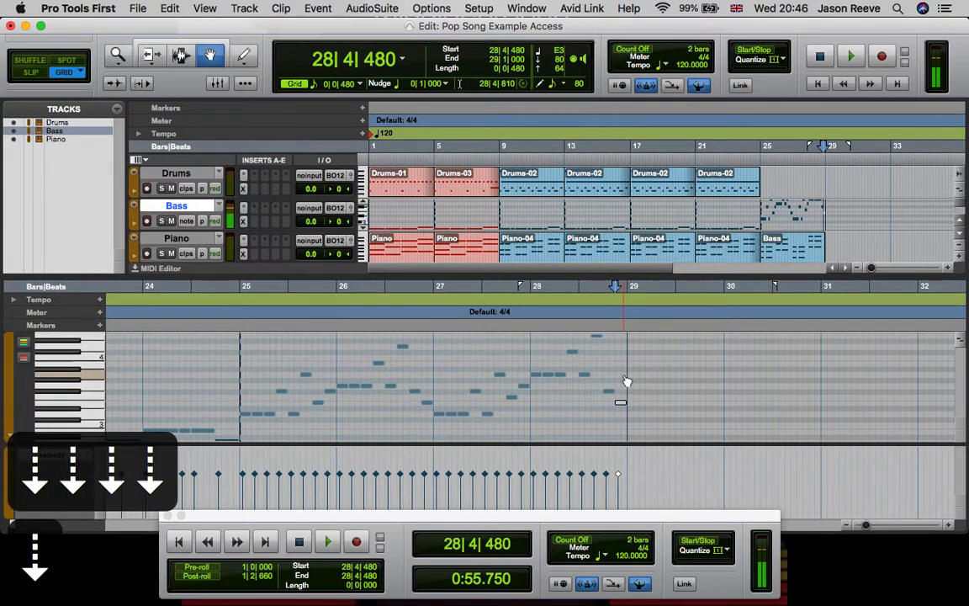
- Place the playback position at the start of bar 25
click(238, 322)
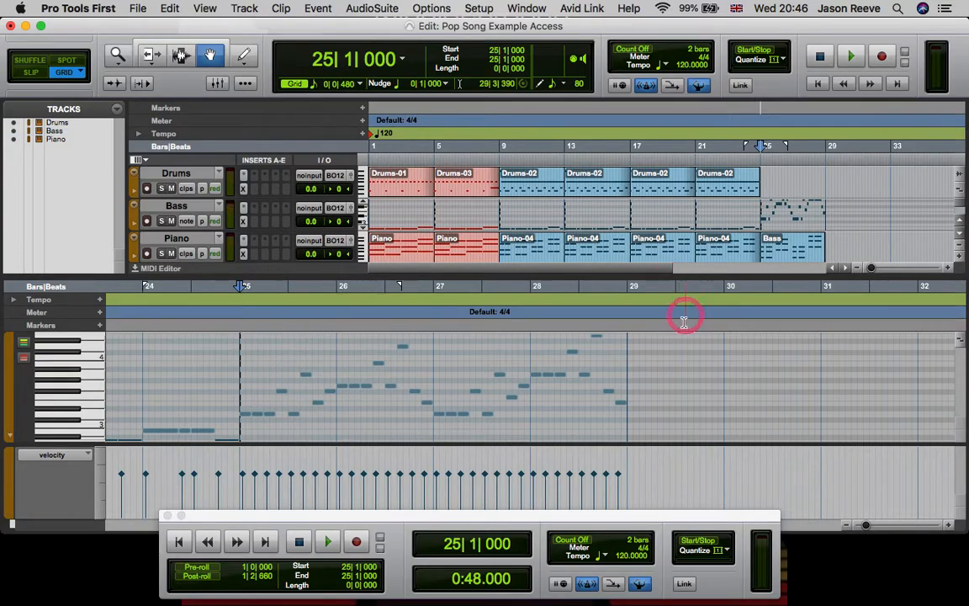
- Play the song from bar 25 to check the new bass line, and stop near the end of bar 28
key(space)
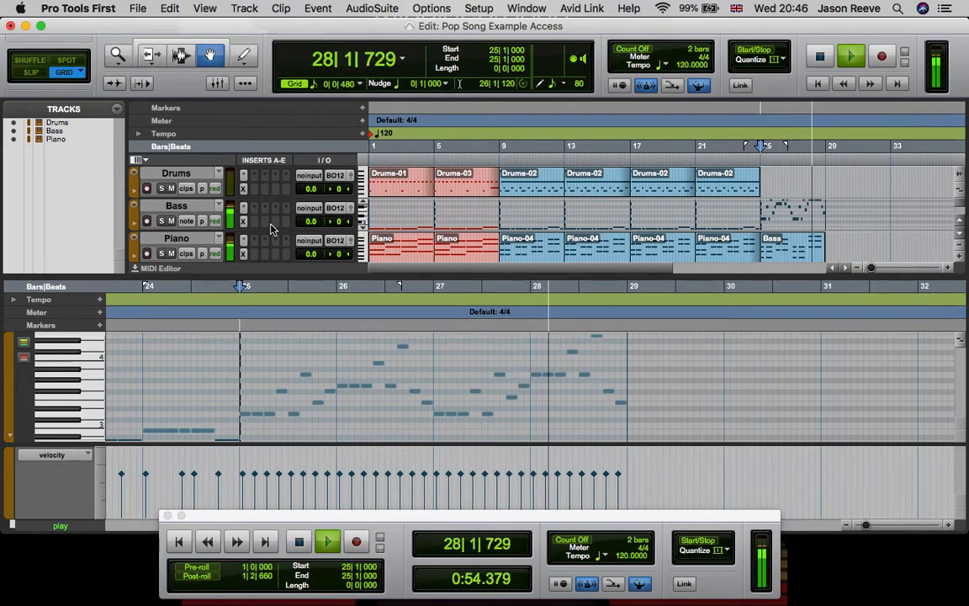
click(476, 494)
key(space)
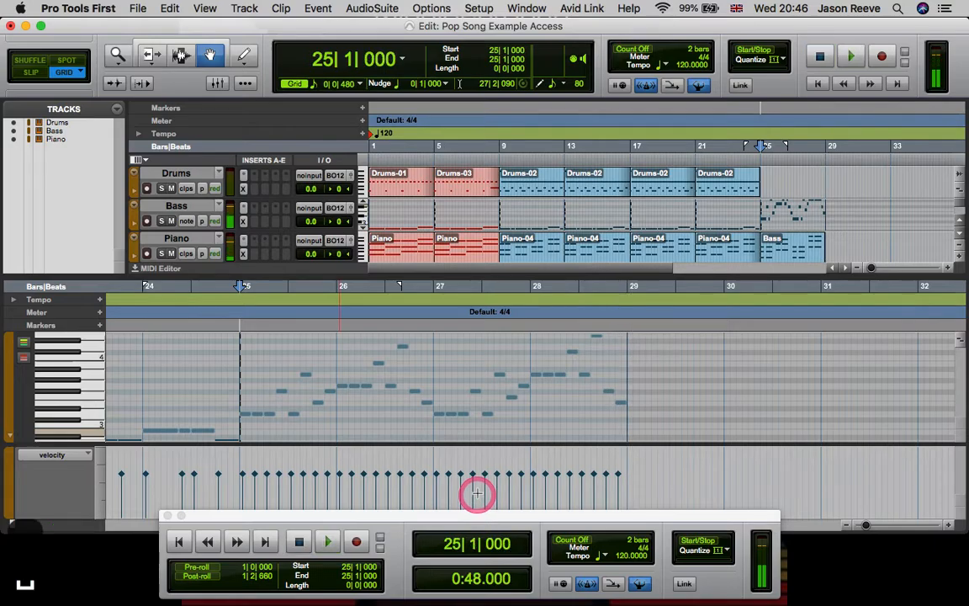
- Raise the bass note at 27|4|000 to F#3
click(512, 400)
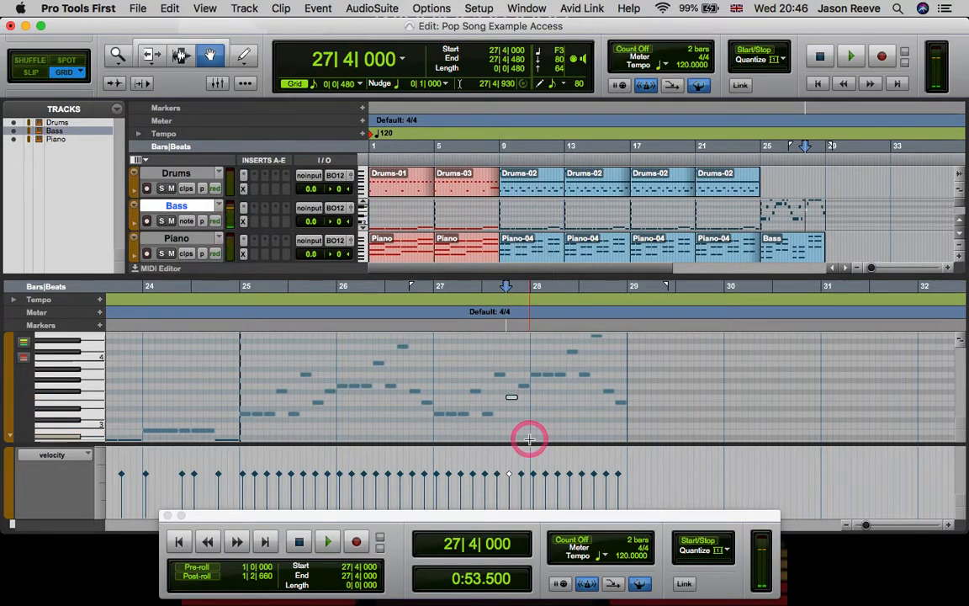
key(Up)
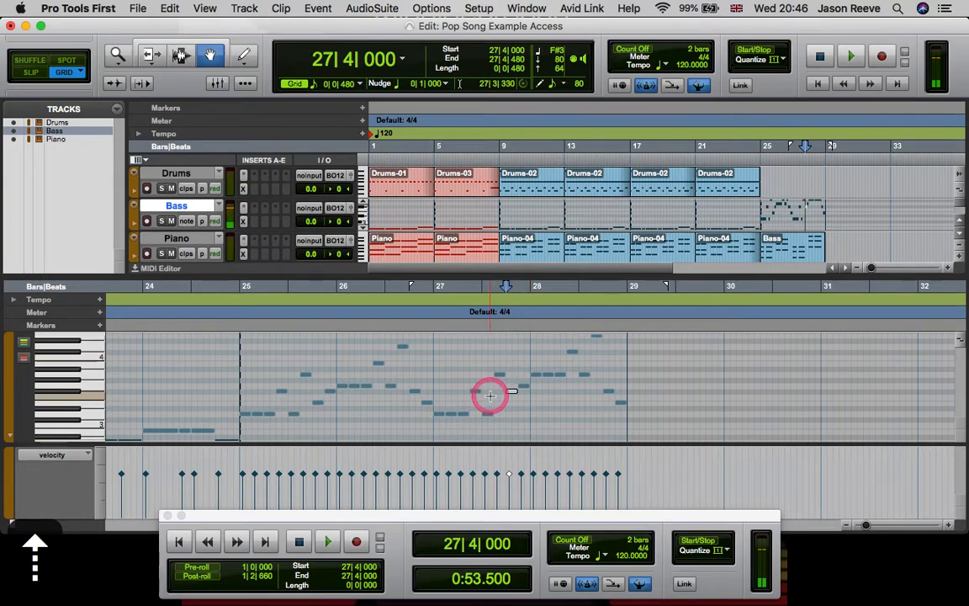
drag(499, 391, 521, 392)
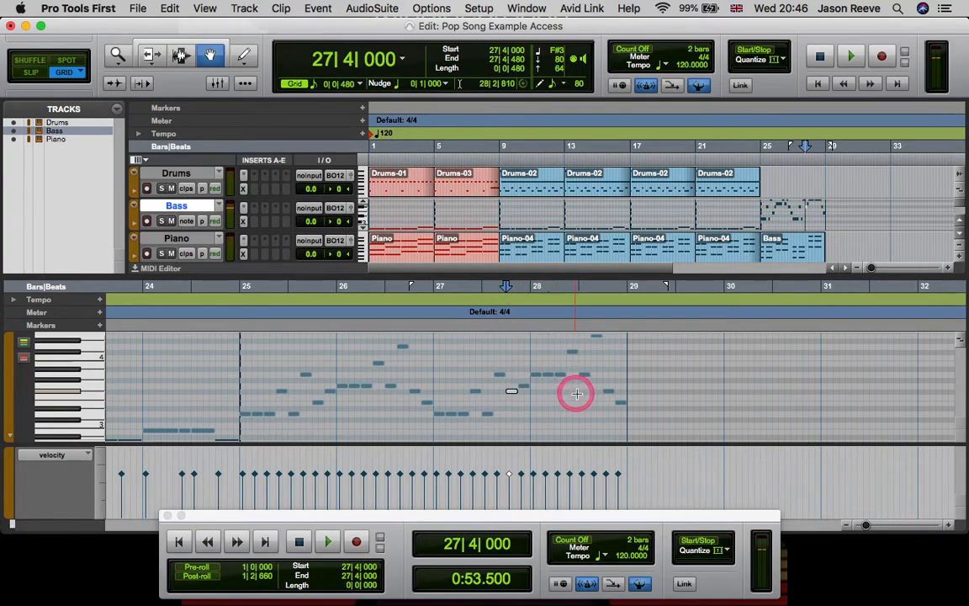
- Play back the corrected bass and piano section from the start of bar 25, and stop it
click(240, 316)
key(space)
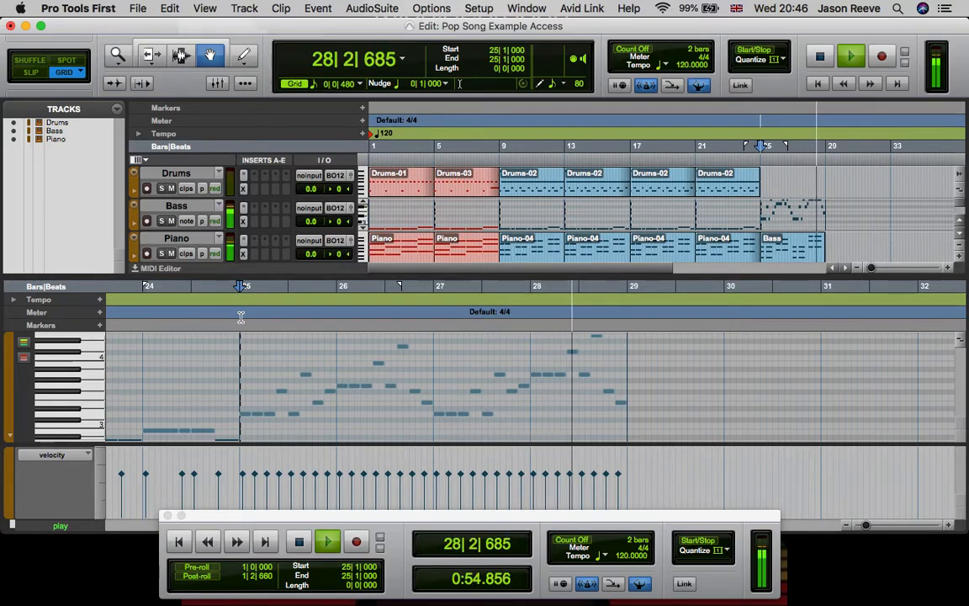
key(space)
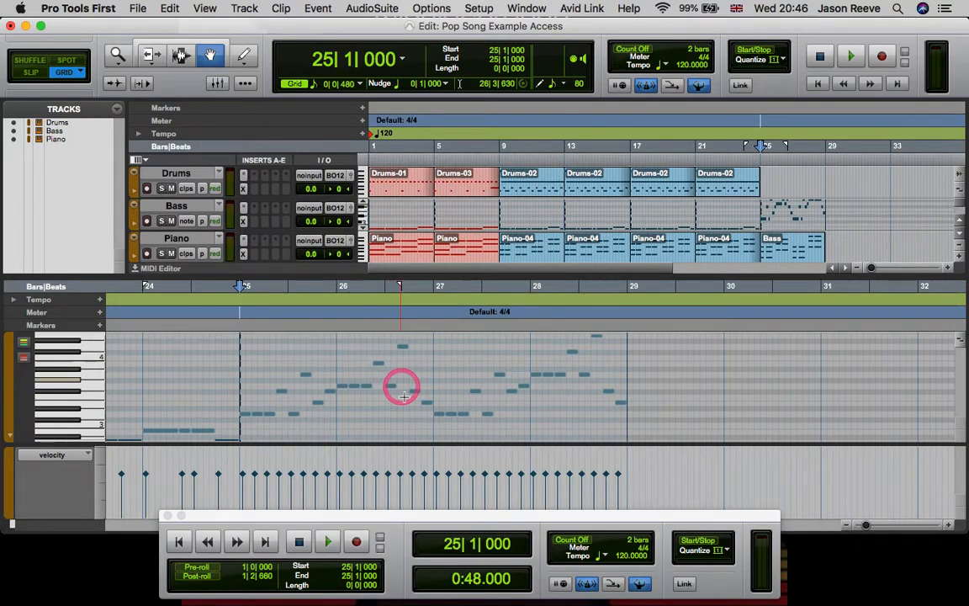
- Show the Drums track as notes and draw an eighth note at 25|1|480 with the Pencil tool
click(762, 187)
right_click(766, 185)
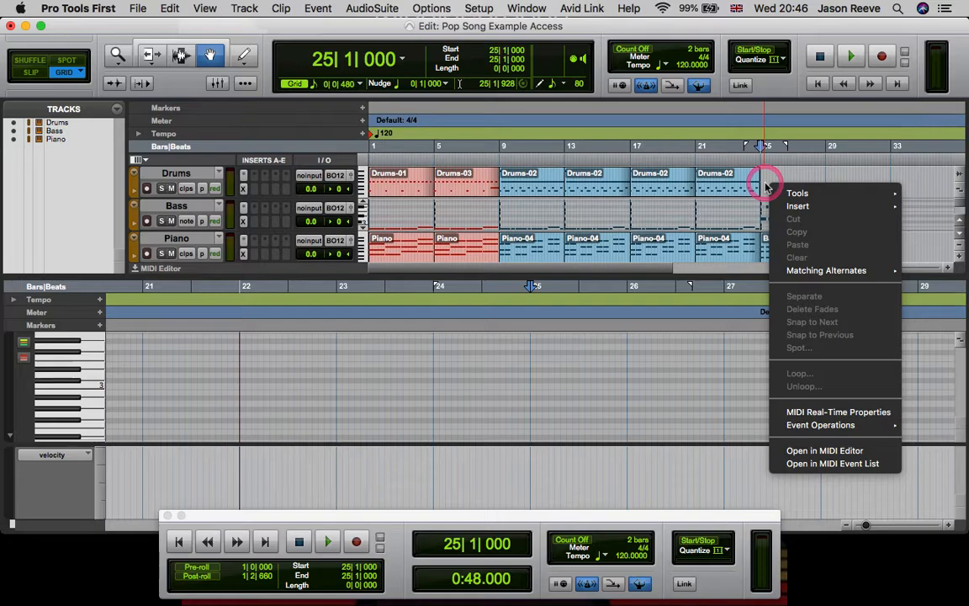
click(760, 182)
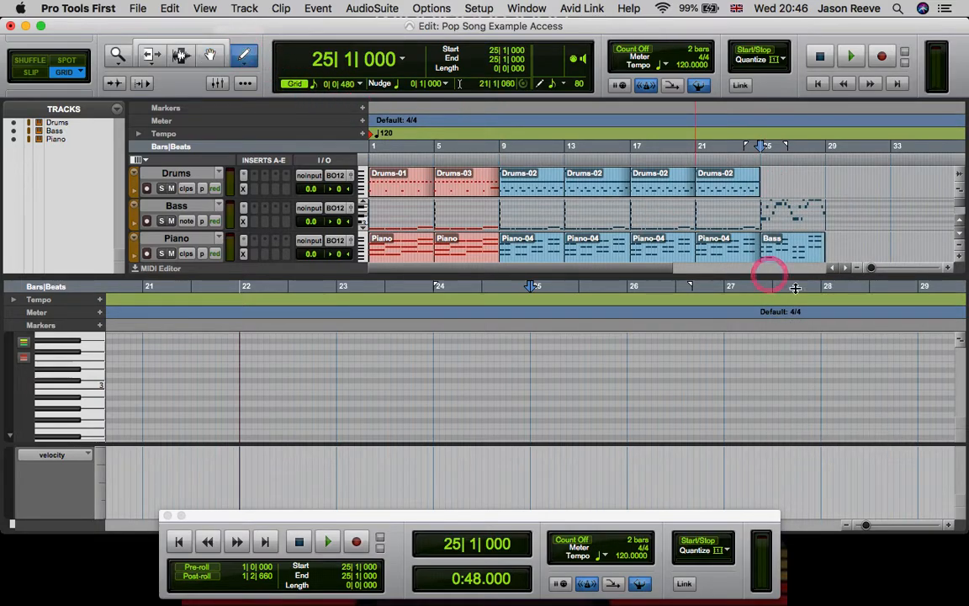
click(762, 187)
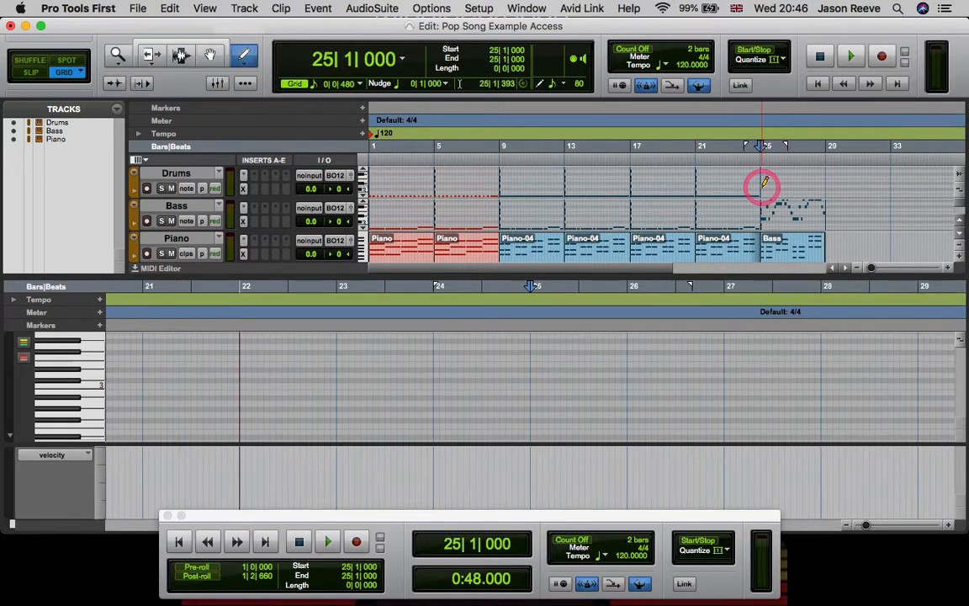
click(765, 192)
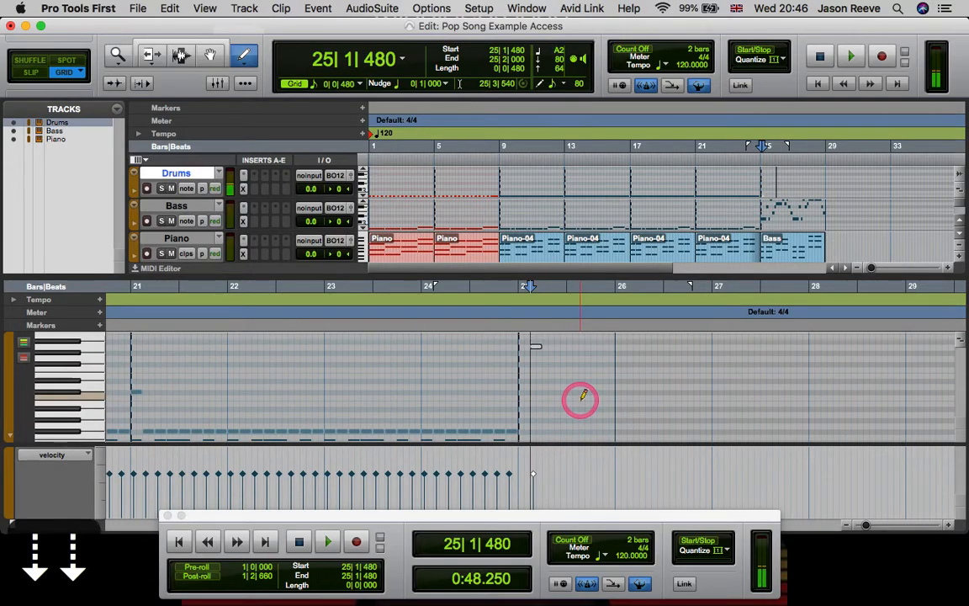
- Lower the new drum note at 25|1|480 to C1
key(Down)
key(Down)
key(Down)
key(Down)
key(Down)
key(Down)
key(Down)
key(Down)
key(Down)
key(Down)
key(Down)
key(Down)
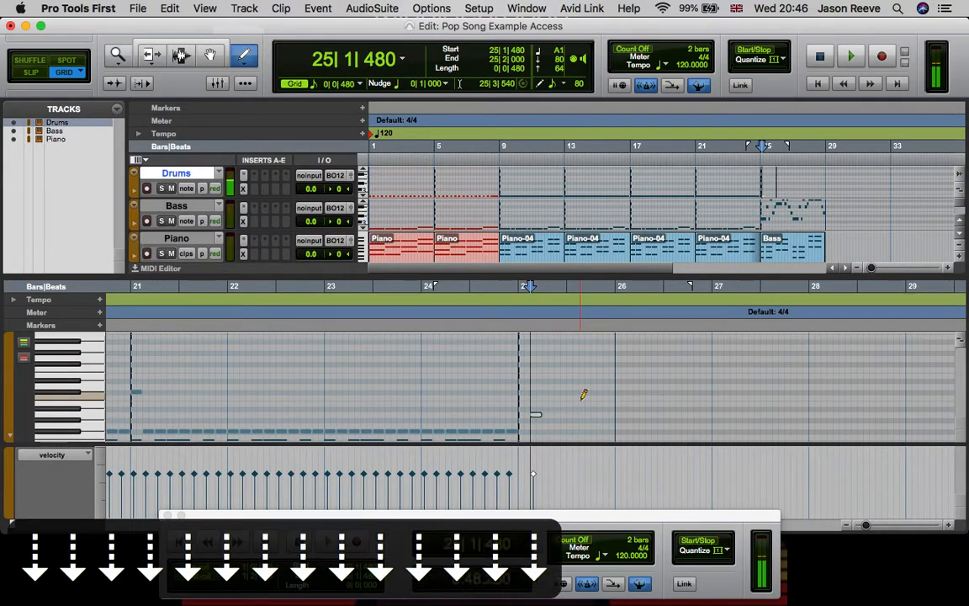
key(Down)
key(Down)
key(Down)
key(Down)
key(Down)
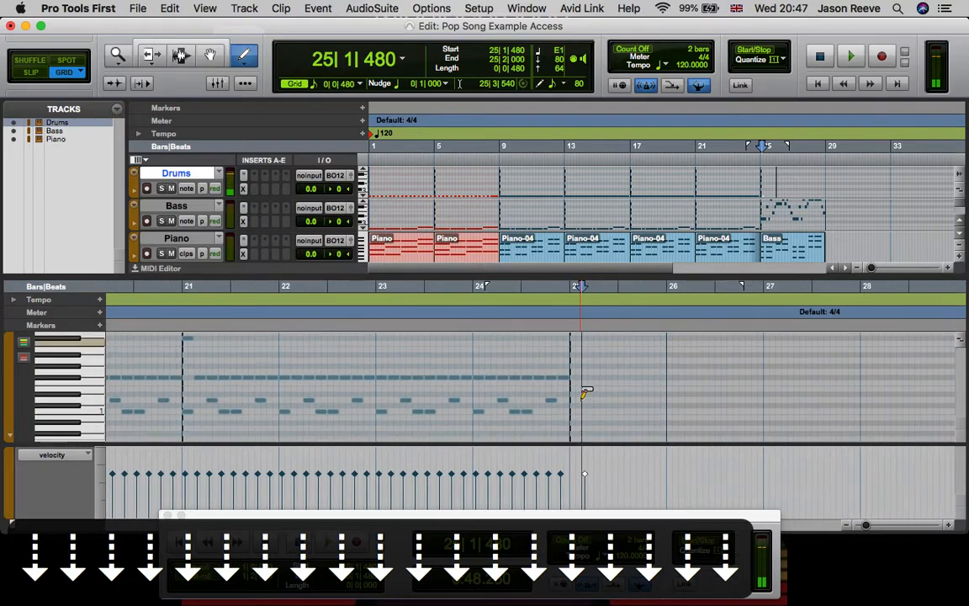
key(Down)
key(Down)
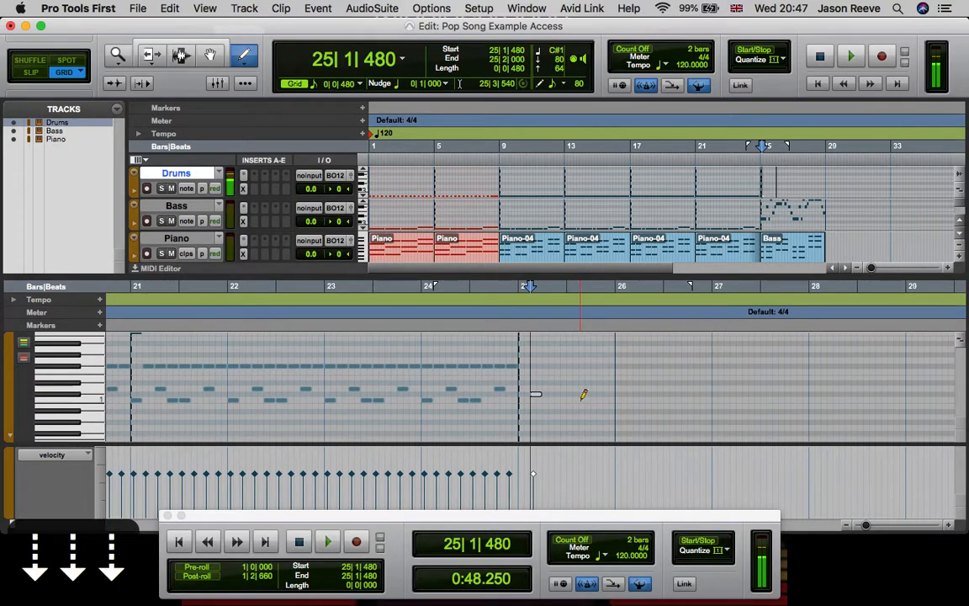
key(Down)
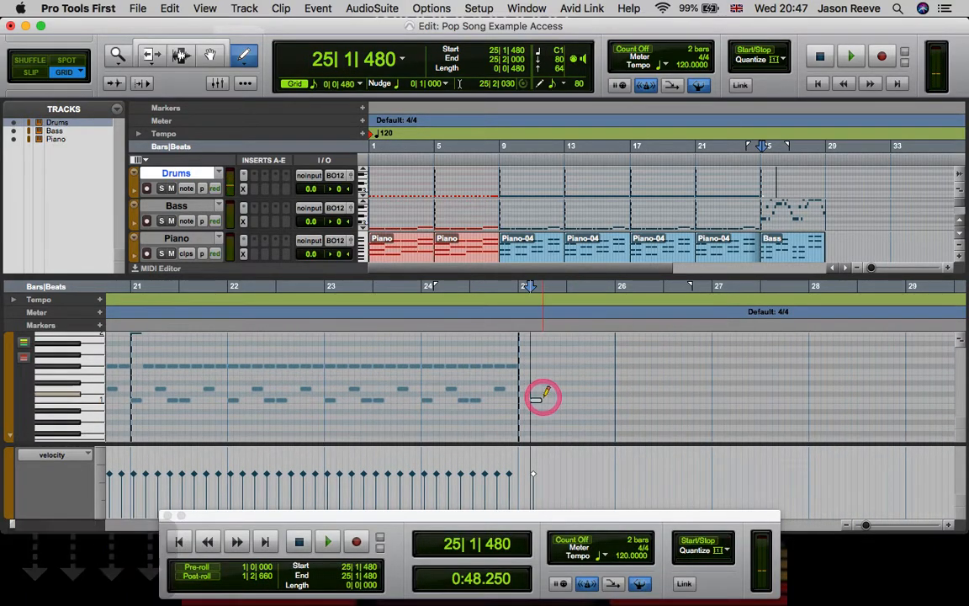
- Add C1 drum notes at 25|2|000 and 25|2|480, and delete the one at 25|1|480
click(548, 401)
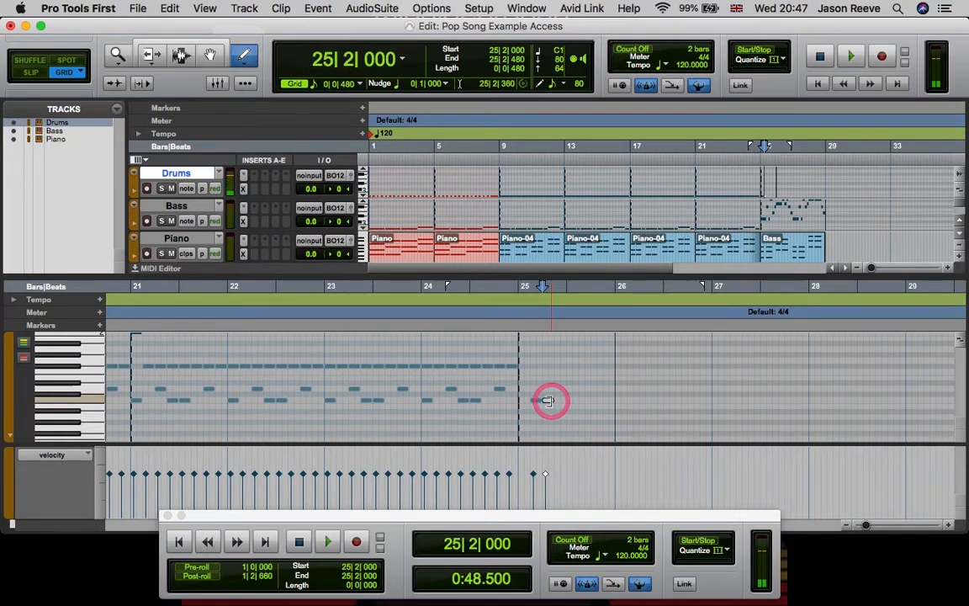
key(super+bracketright)
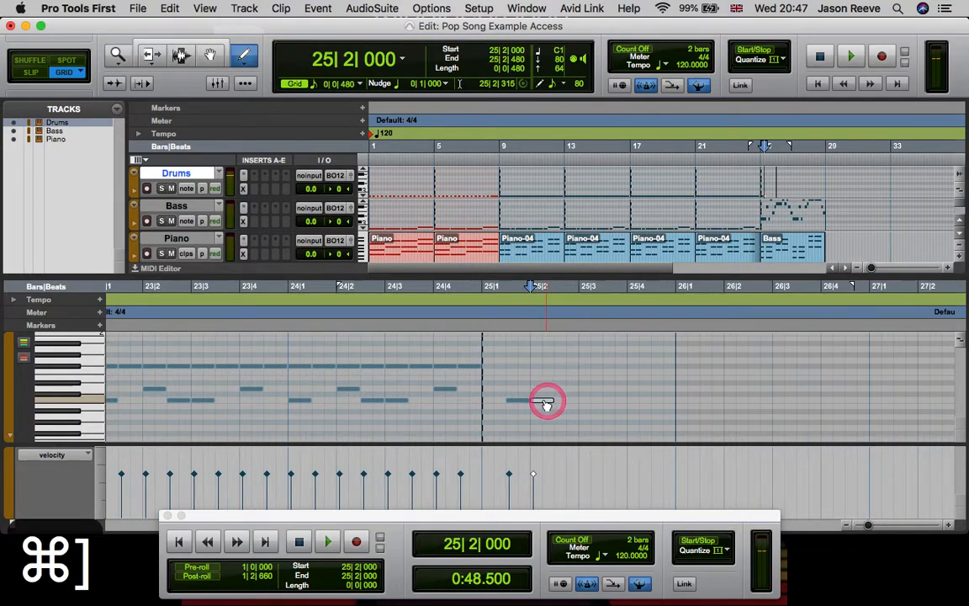
double_click(518, 401)
click(562, 402)
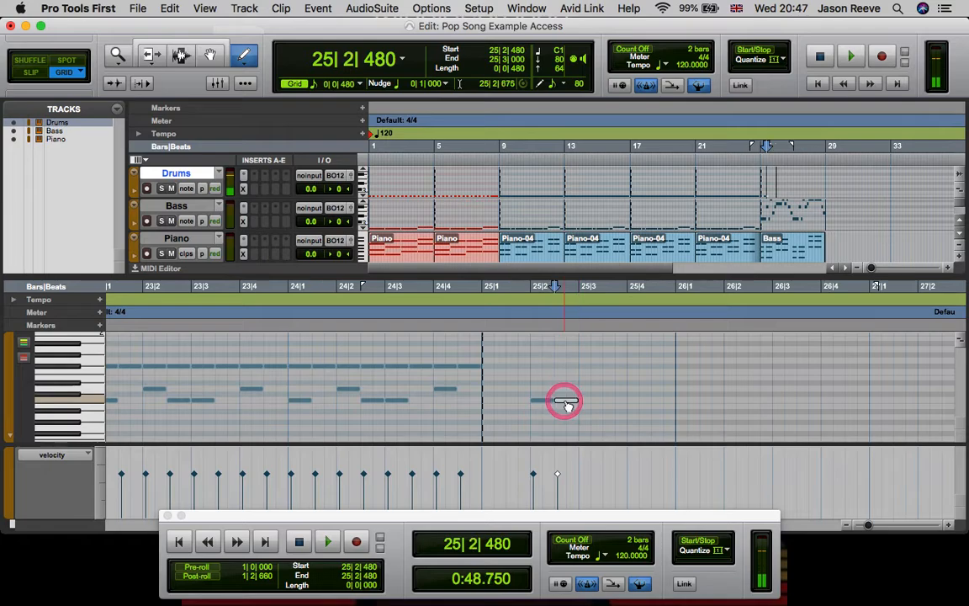
click(542, 401)
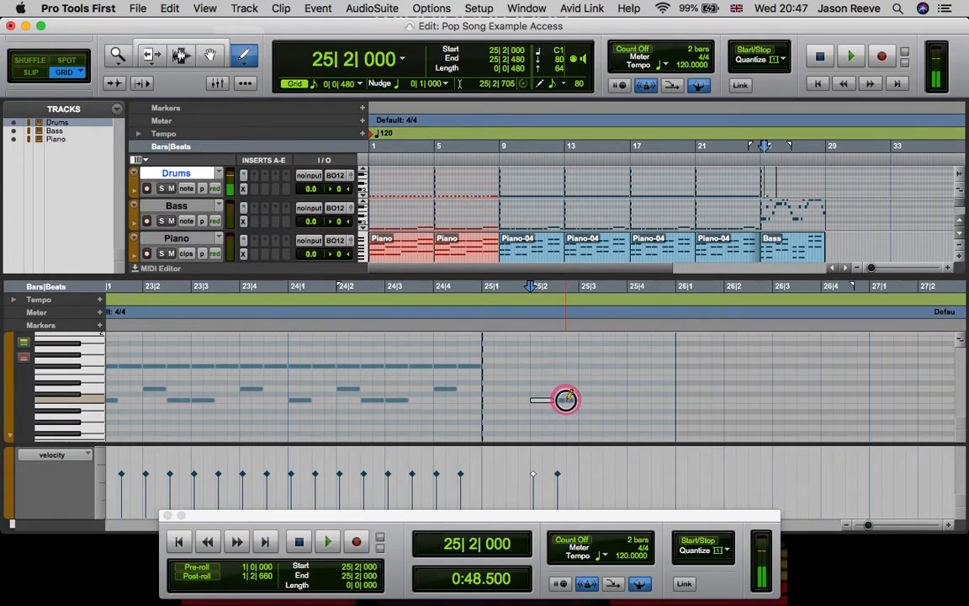
click(565, 399)
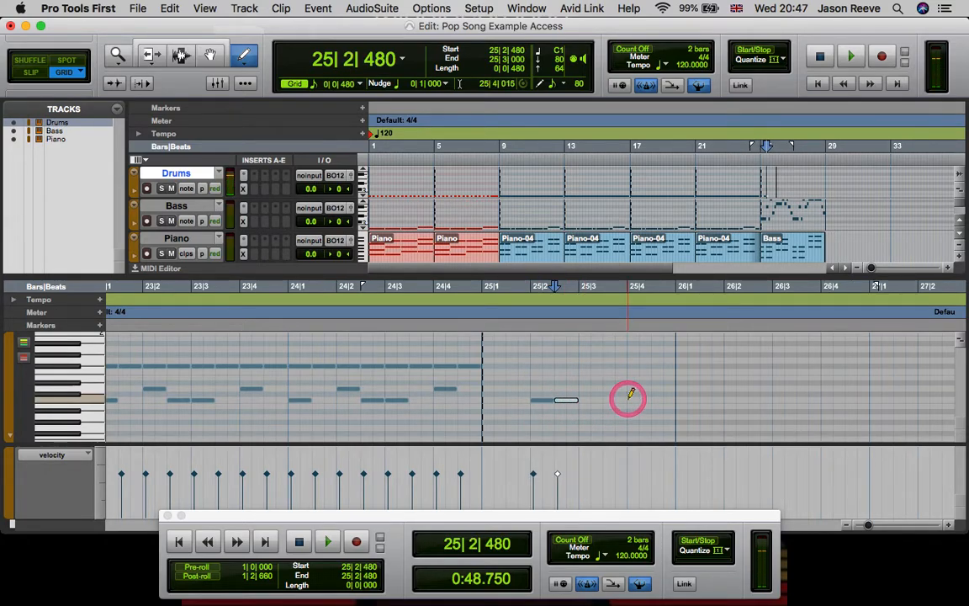
key(XF86AudioRaiseVolume)
key(super+bracketright)
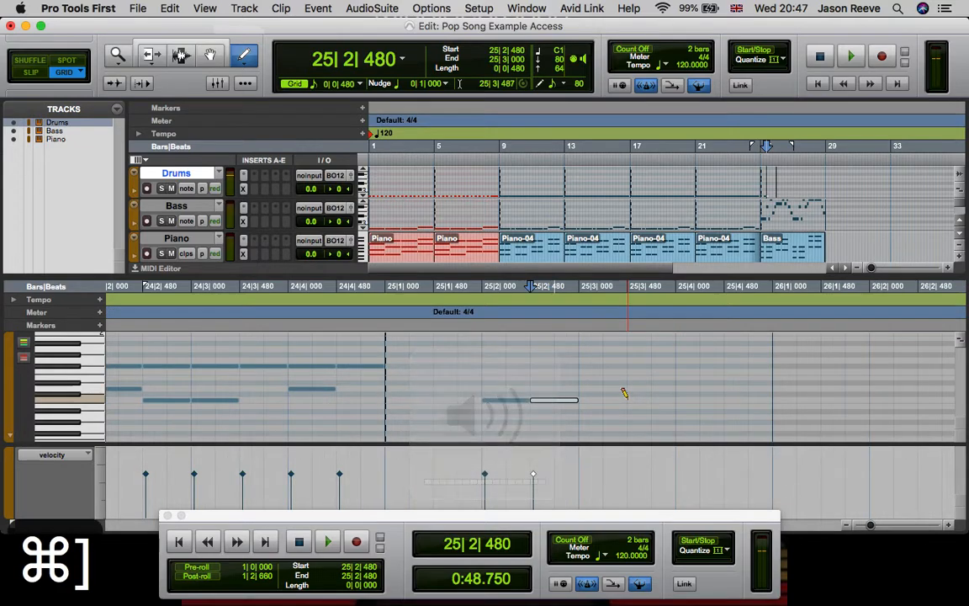
- Move the two C1 drum notes to 25|1|000 and 25|1|480, with the second one shortened to 240 ticks
mouse_move(497, 402)
mouse_down()
mouse_move(398, 402)
mouse_move(405, 401)
mouse_up()
drag(548, 406, 422, 407)
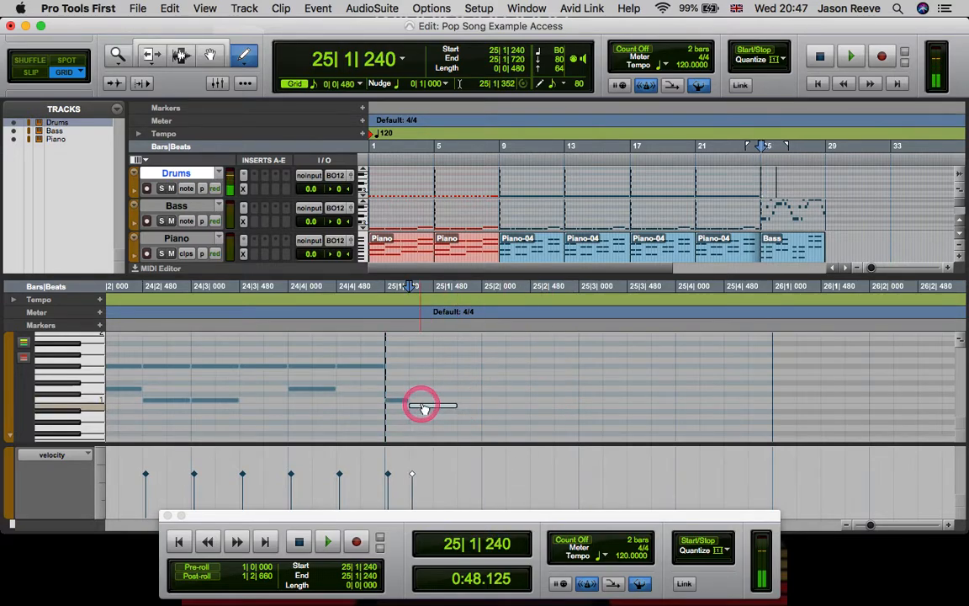
key(super+bracketright)
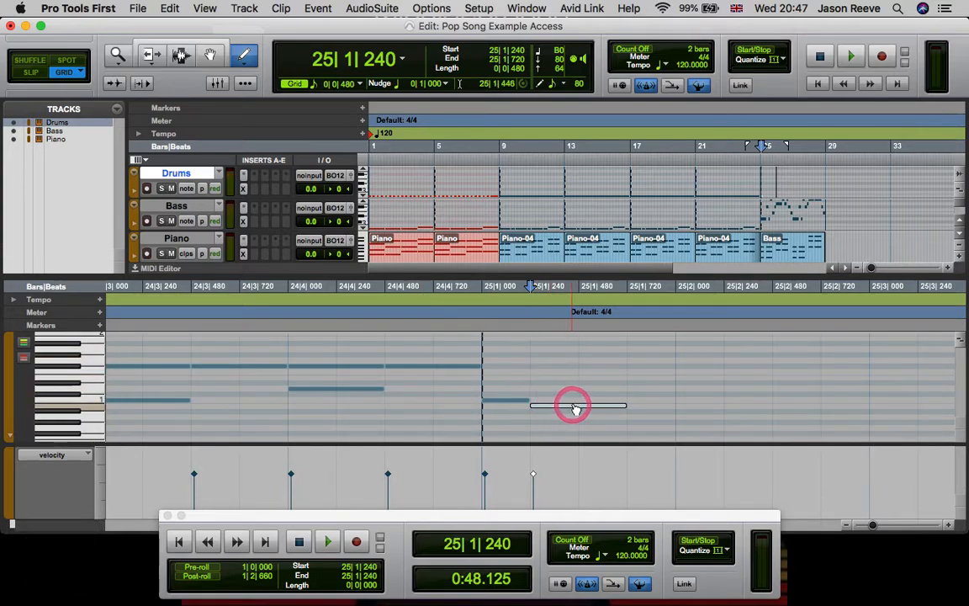
drag(320, 91, 365, 88)
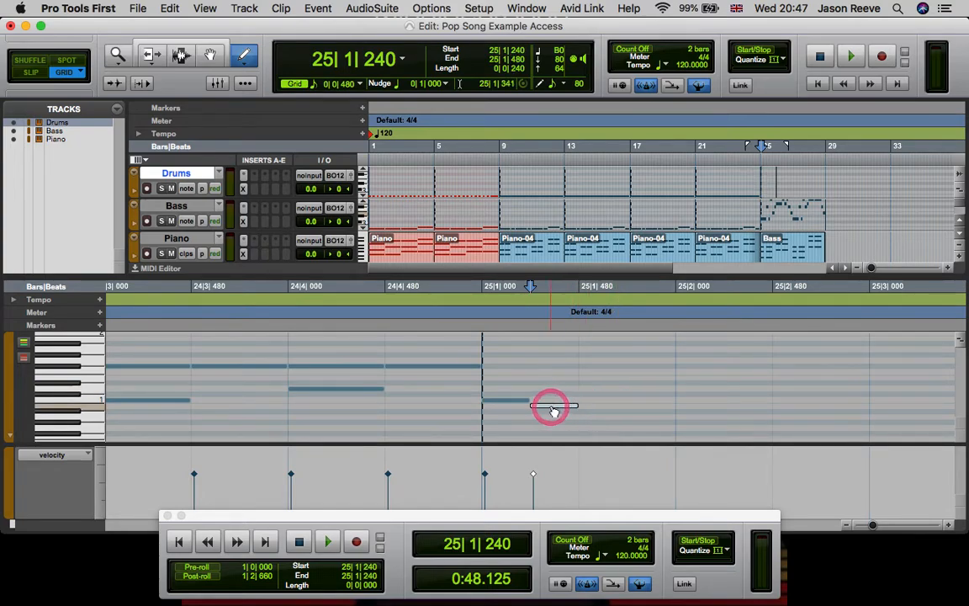
mouse_move(550, 407)
mouse_down()
mouse_move(510, 390)
mouse_move(599, 401)
mouse_up()
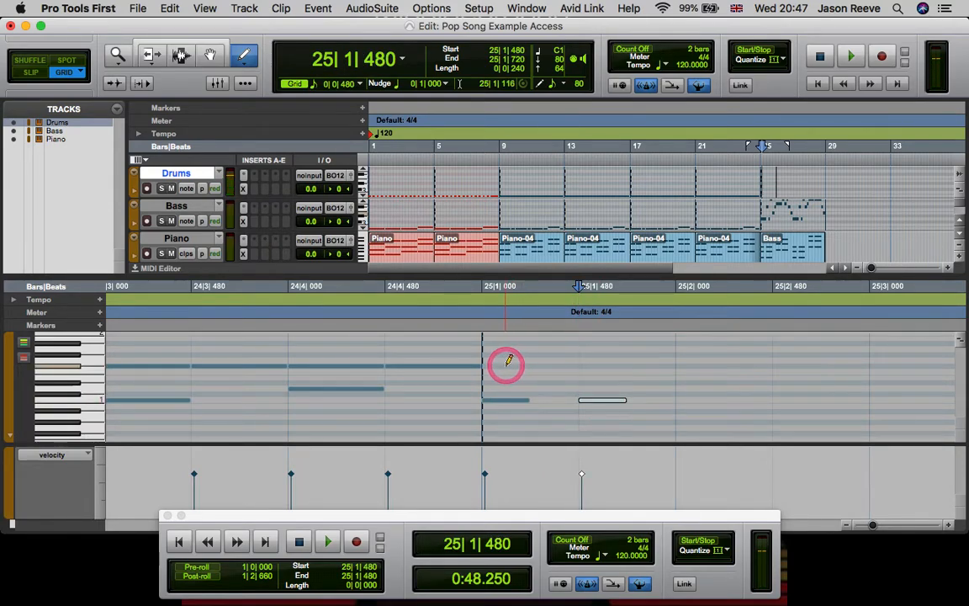
- Fill bar 25 of the Drums track with F#1 hits on every eighth note
drag(586, 365, 673, 365)
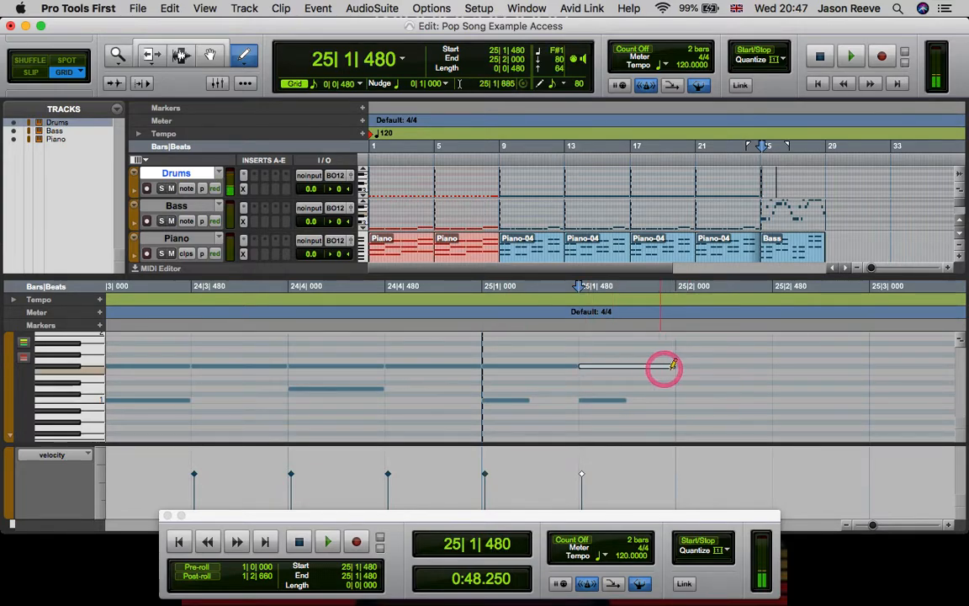
click(701, 366)
click(790, 366)
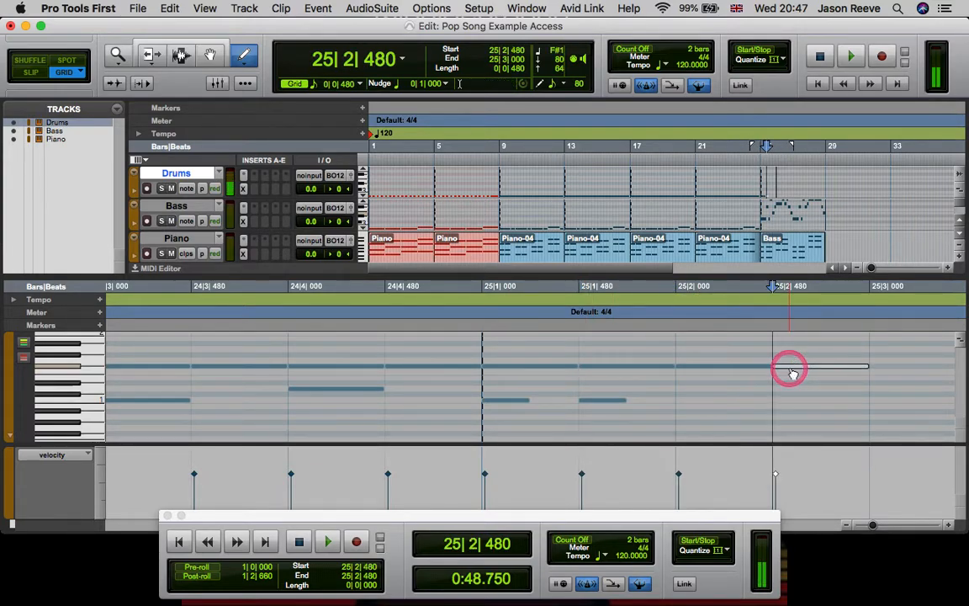
click(893, 368)
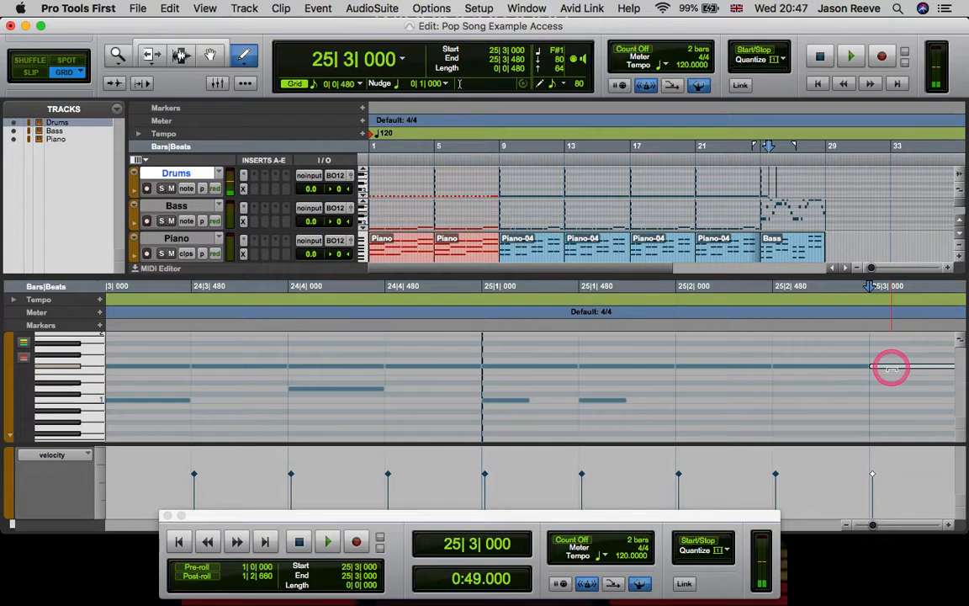
key(super+bracketleft)
click(781, 371)
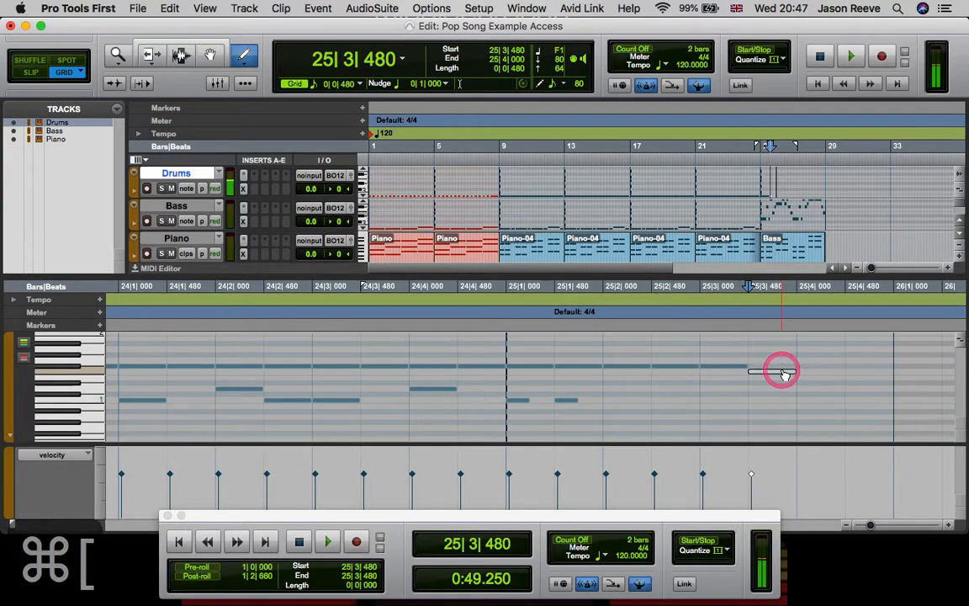
key(Up)
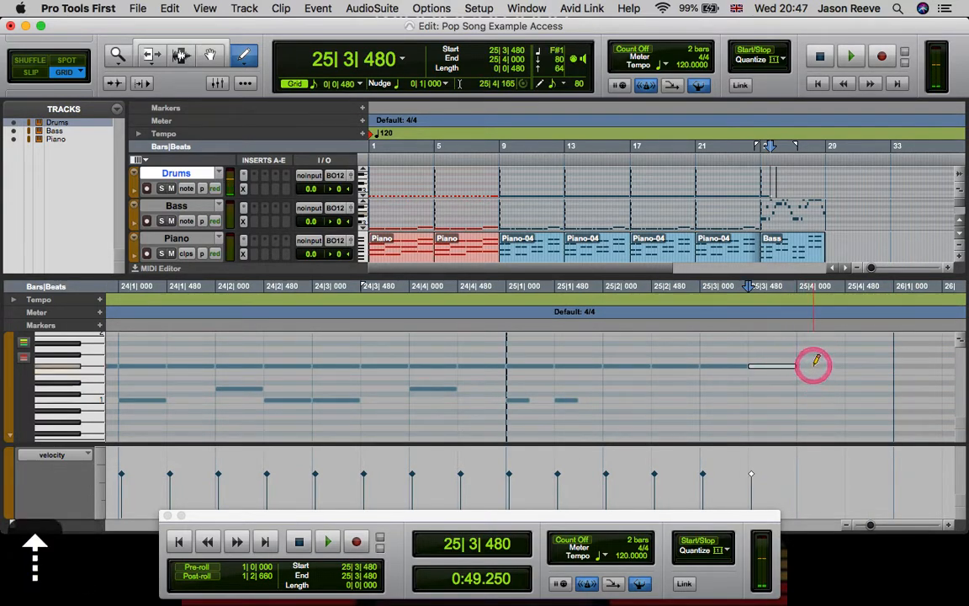
click(815, 364)
click(855, 365)
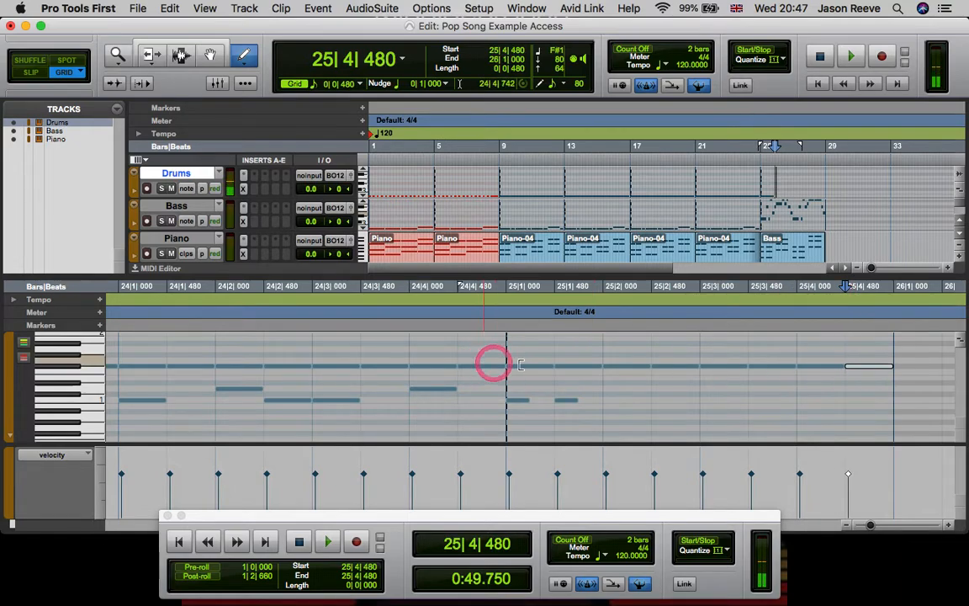
- Add C1 drum notes at 25|2|480 and 25|3|000, and lengthen those at 25|1|000 and 25|1|480 to full eighth notes
click(665, 400)
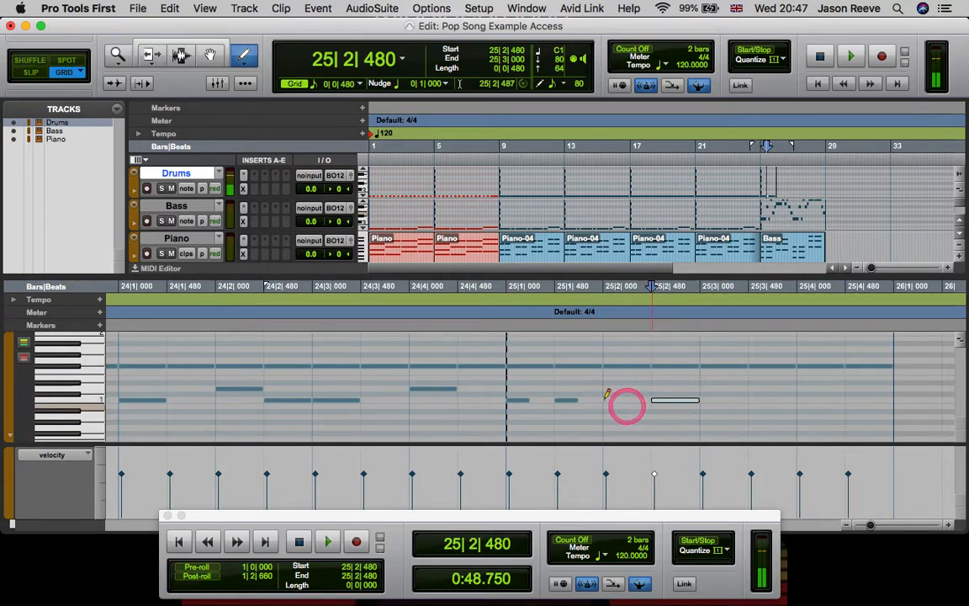
click(574, 401)
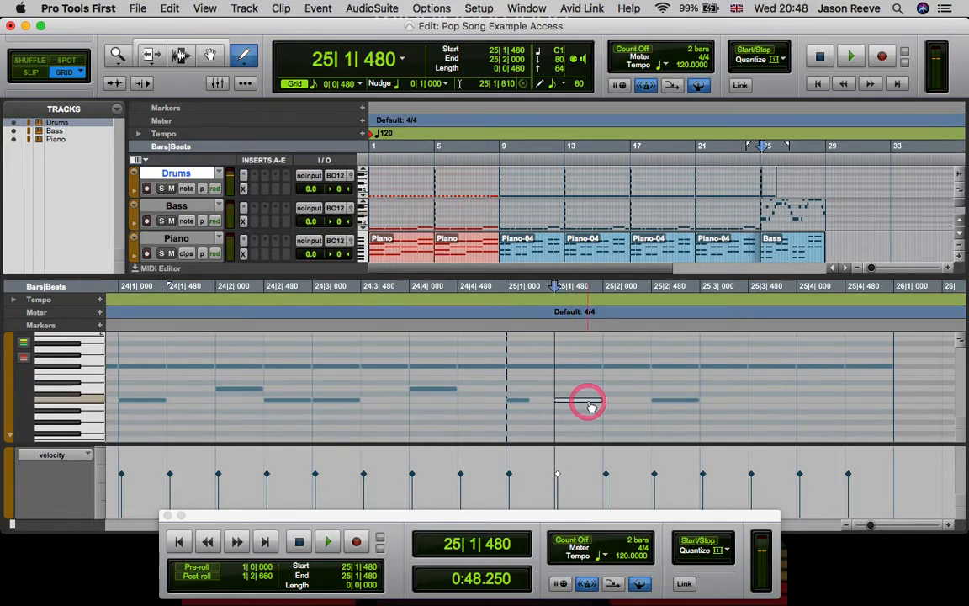
click(521, 405)
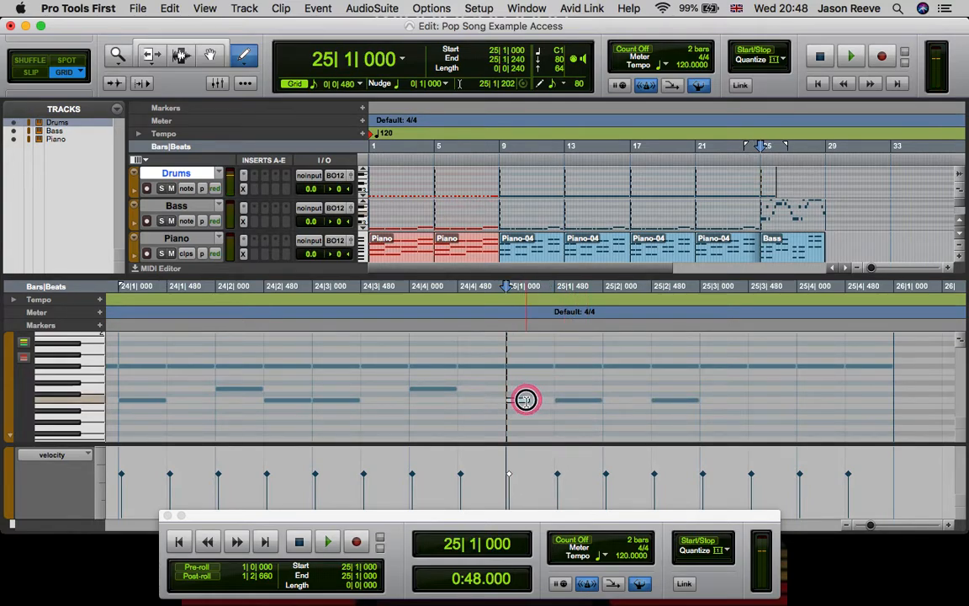
click(714, 399)
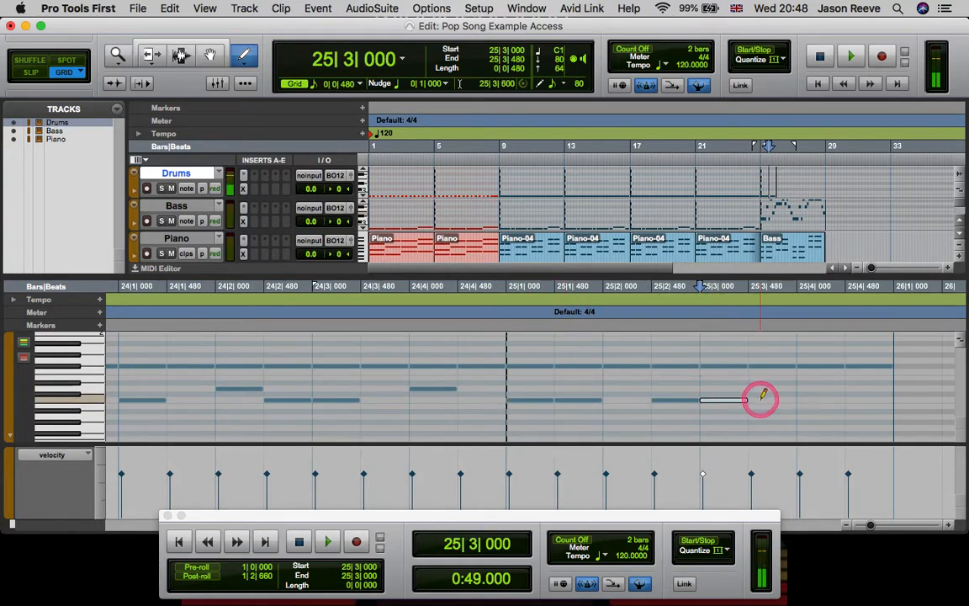
- Add a C1 drum note at 25|3|480 and D1 drum notes at 25|2|000 and 25|4|000
click(762, 399)
click(612, 389)
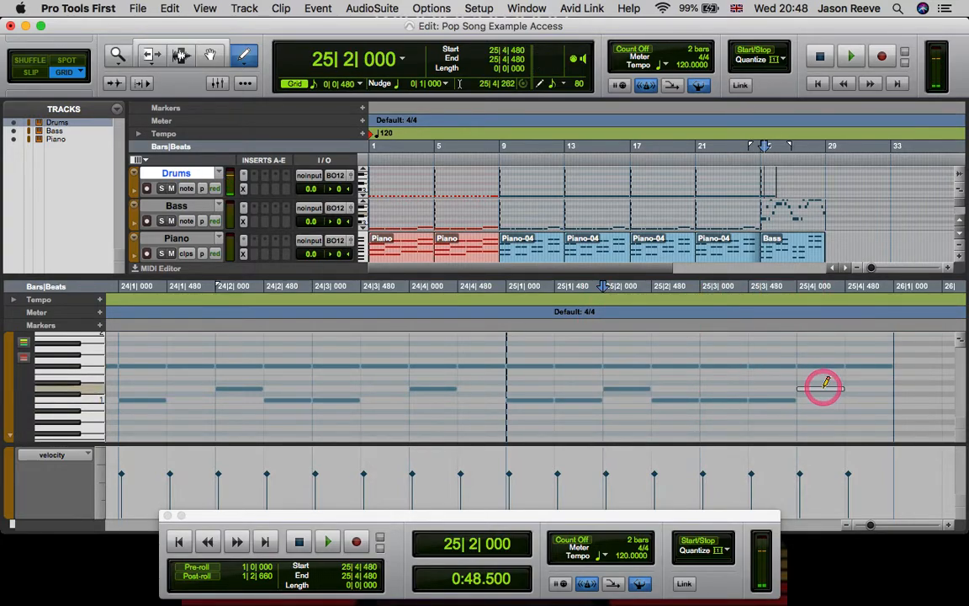
click(823, 387)
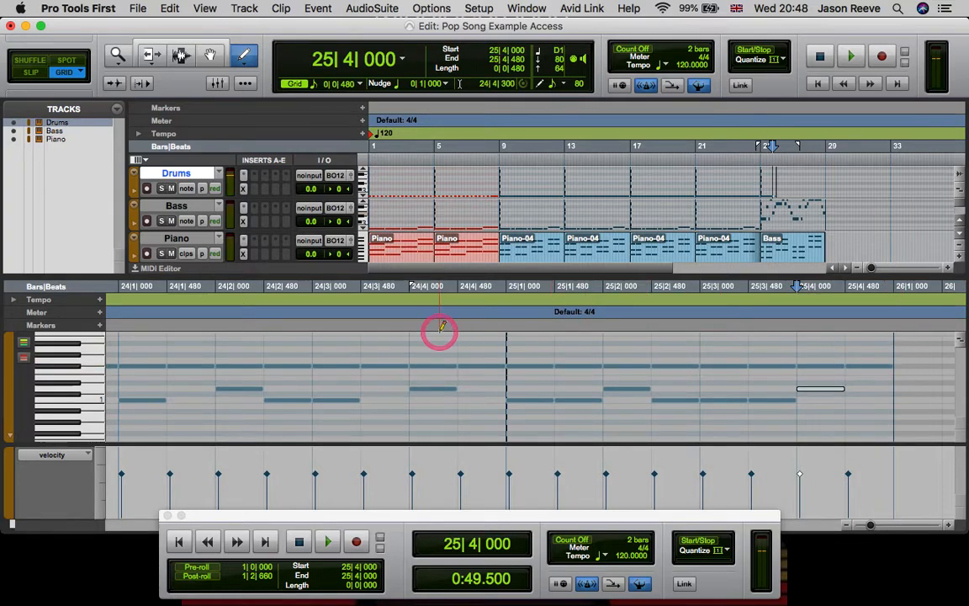
- Play the arrangement from 24|4|480 to check the new drum pattern in bar 25
click(758, 158)
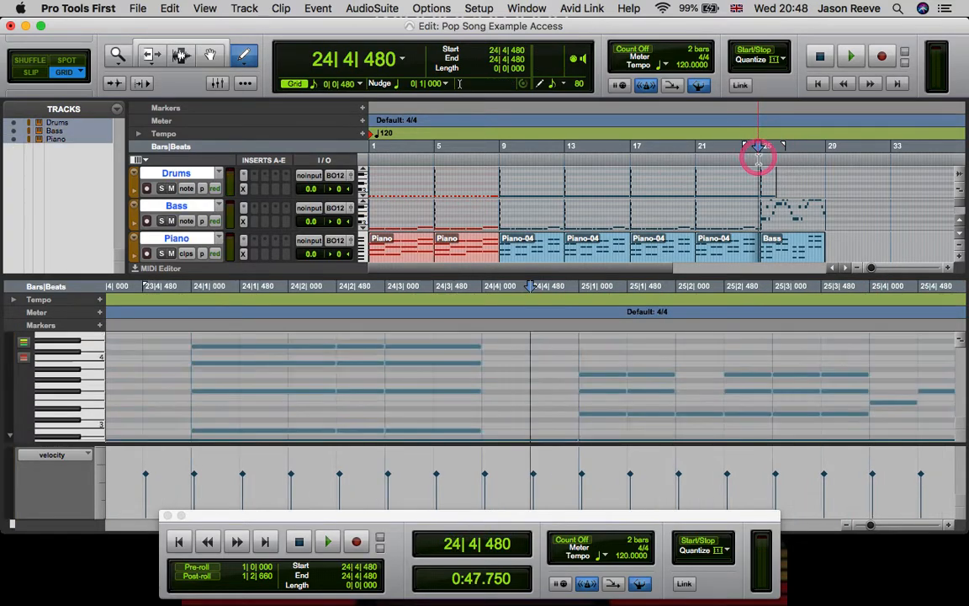
key(space)
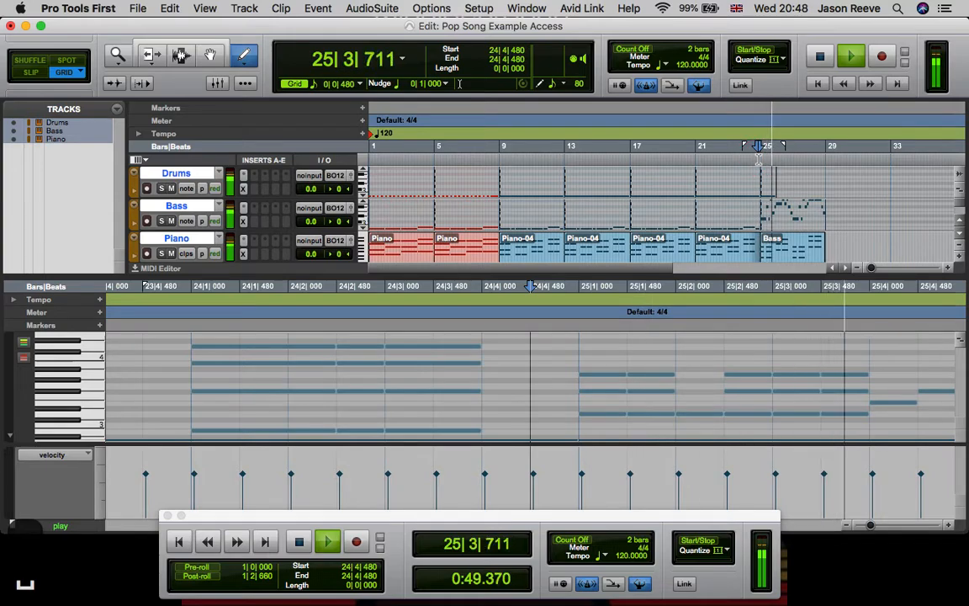
key(space)
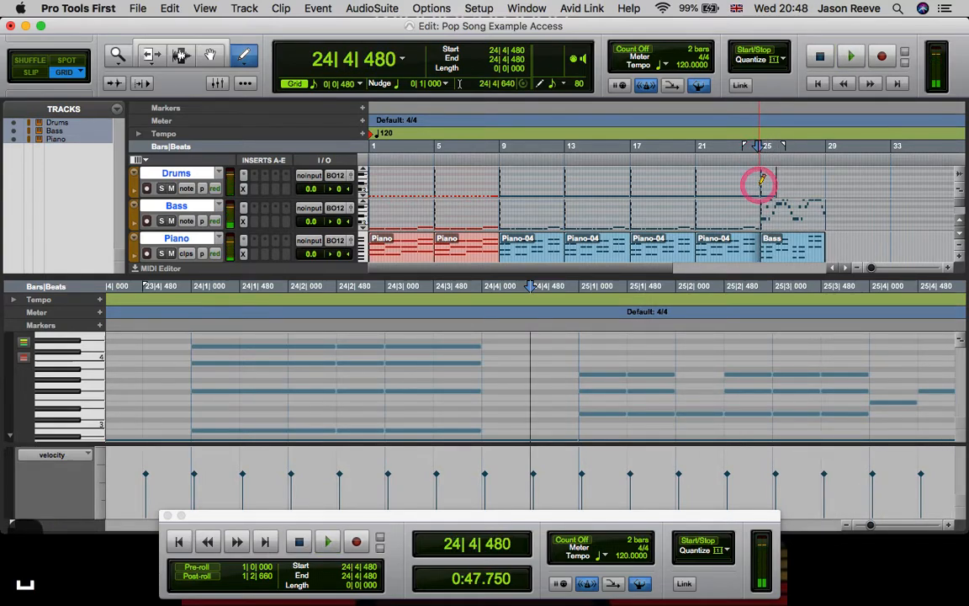
- Show the Drums track's notes in the MIDI editor and remove the accidental B2 note at 25|2|480
scroll(644, 404, right, 4)
scroll(646, 404, right, 4)
scroll(646, 402, up, 1)
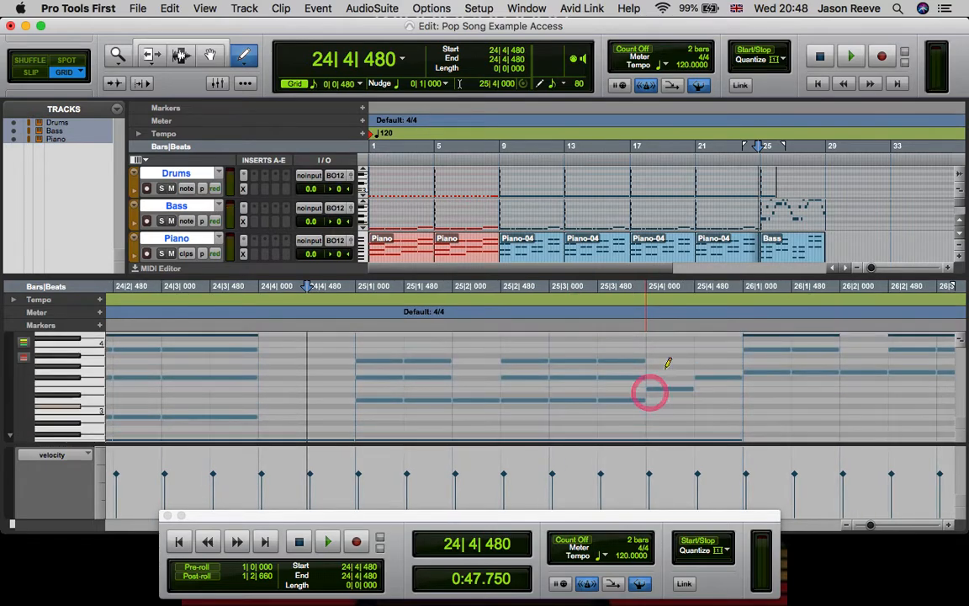
click(768, 189)
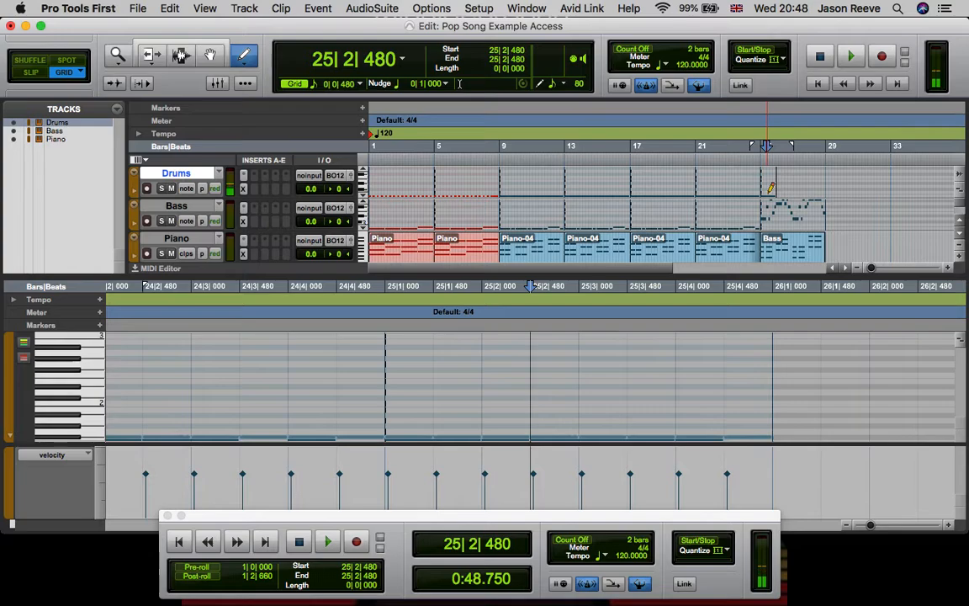
click(768, 196)
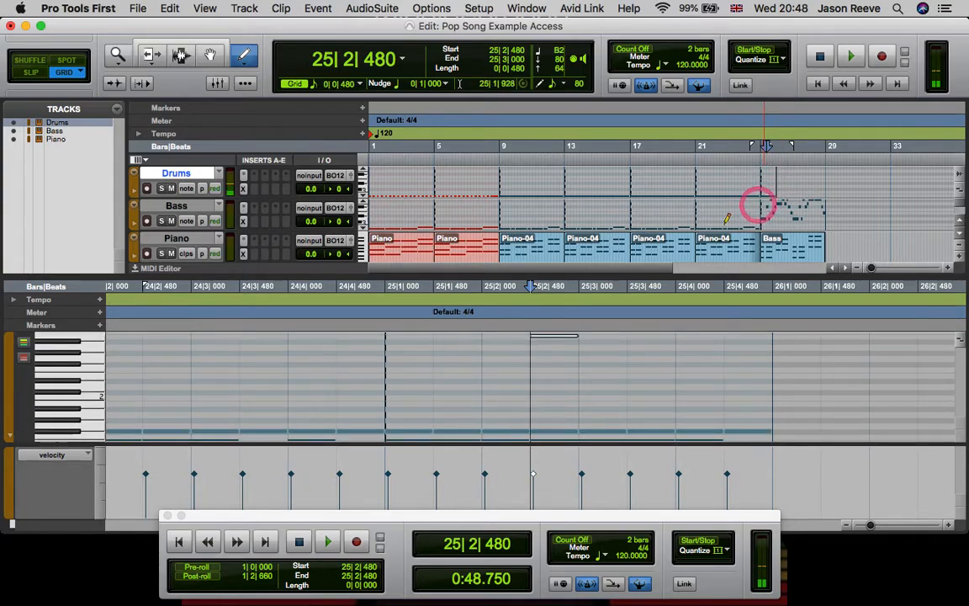
scroll(511, 381, up, 1)
scroll(511, 381, up, 2)
key(BackSpace)
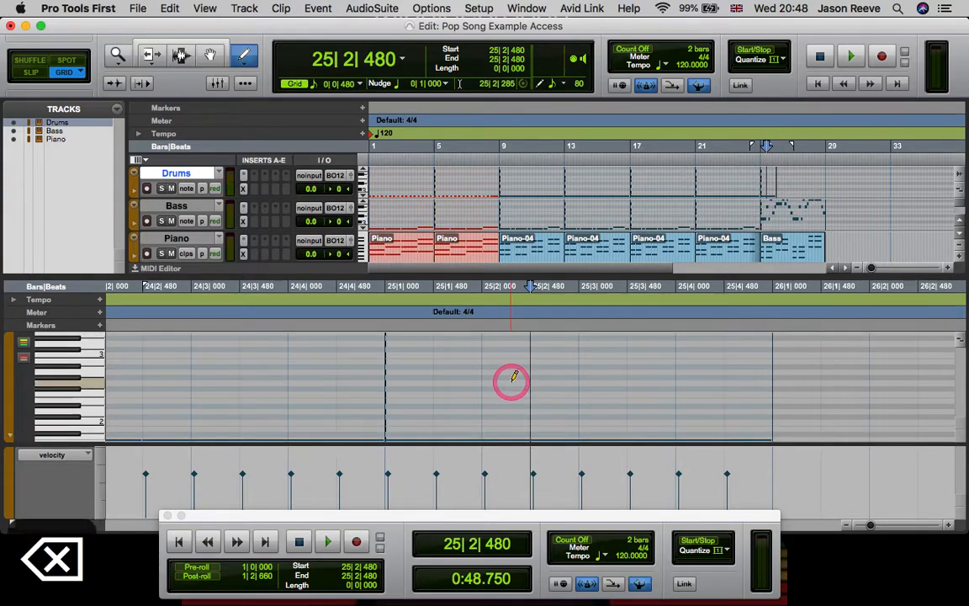
- Set the editing grid to 1/16 note for the F#1 drum hits in bar 25
scroll(513, 379, up, 3)
scroll(514, 376, down, 3)
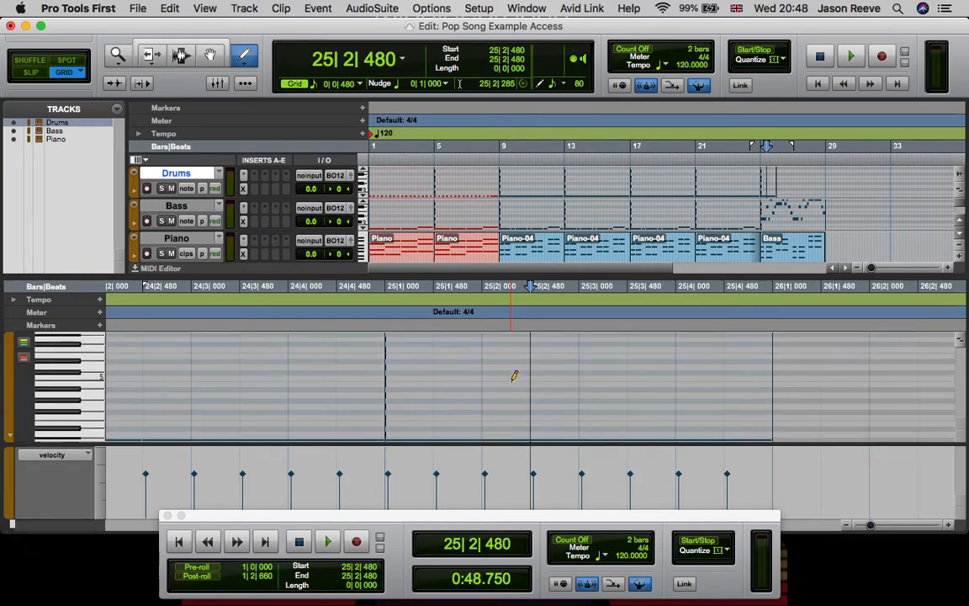
scroll(514, 376, left, 1)
scroll(513, 375, down, 3)
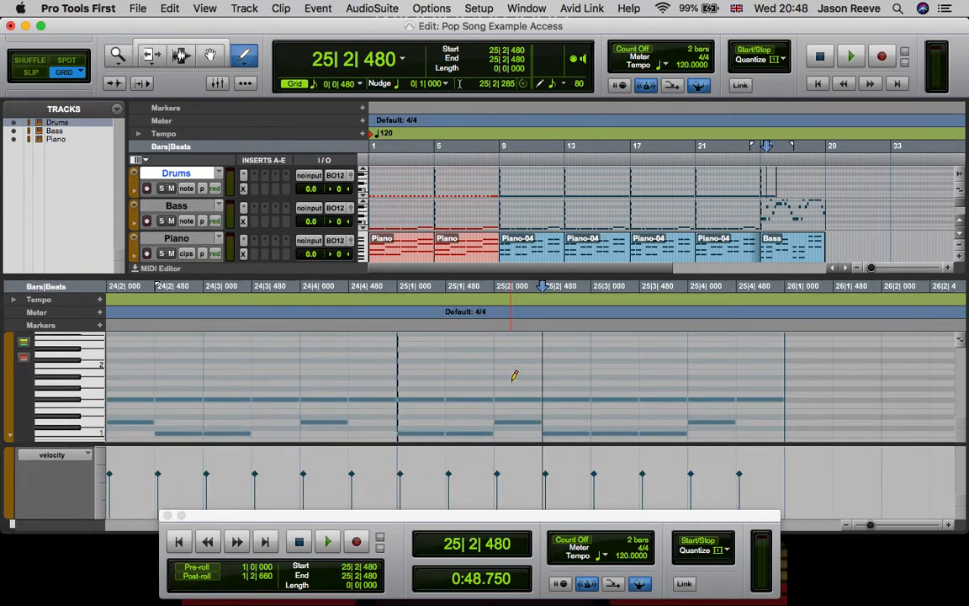
scroll(513, 375, down, 3)
scroll(514, 376, right, 2)
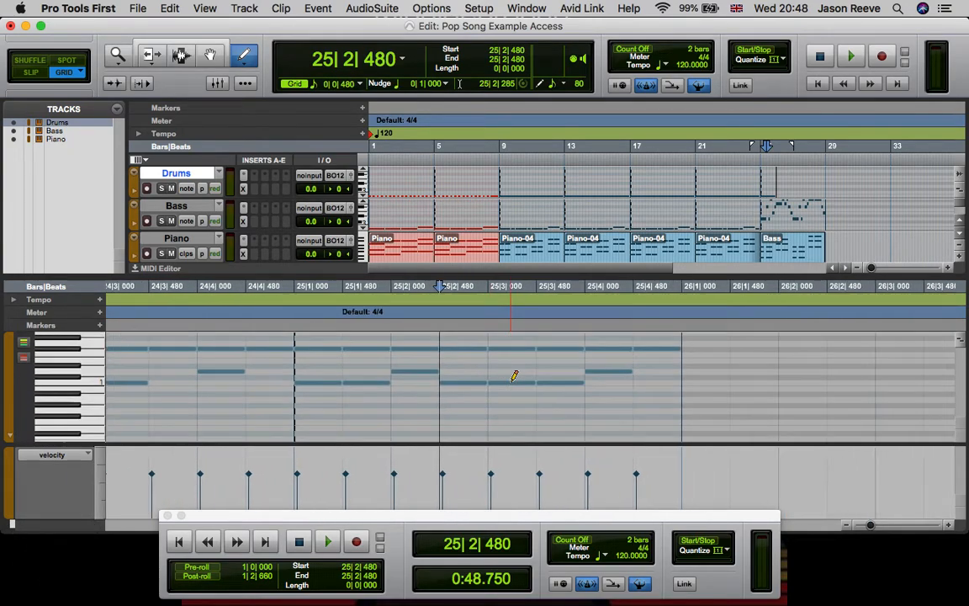
scroll(514, 376, up, 1)
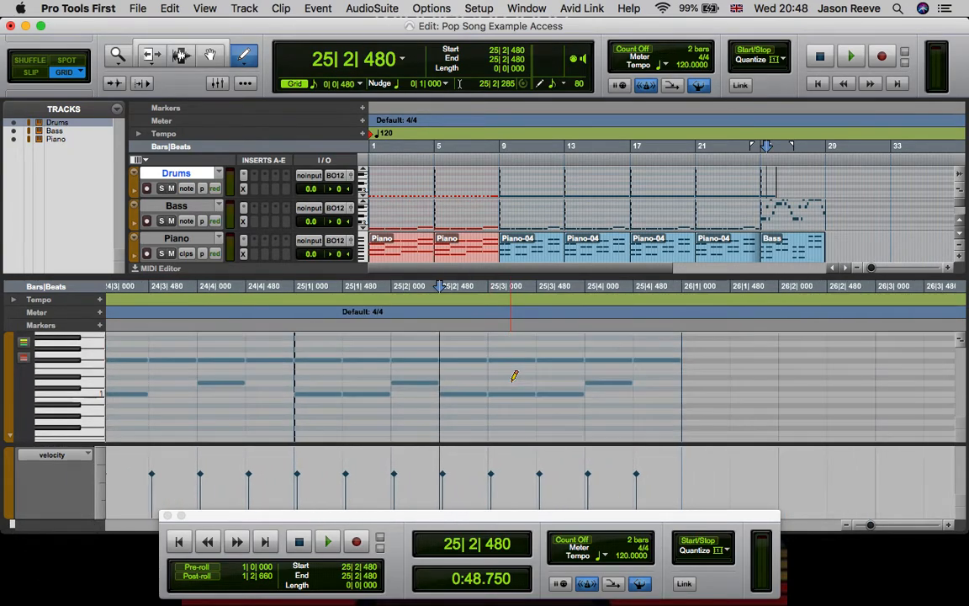
click(328, 361)
click(379, 12)
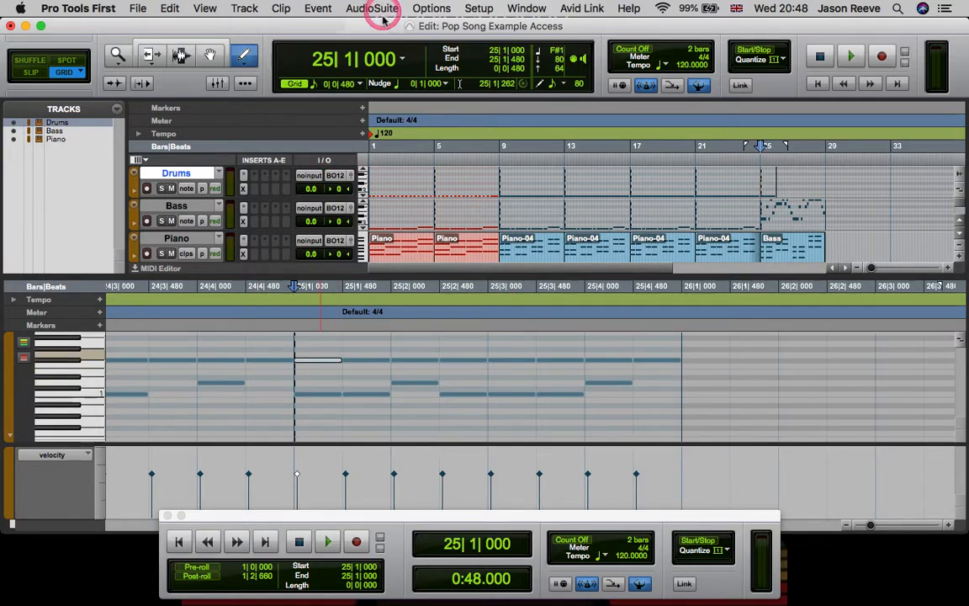
click(313, 87)
click(341, 102)
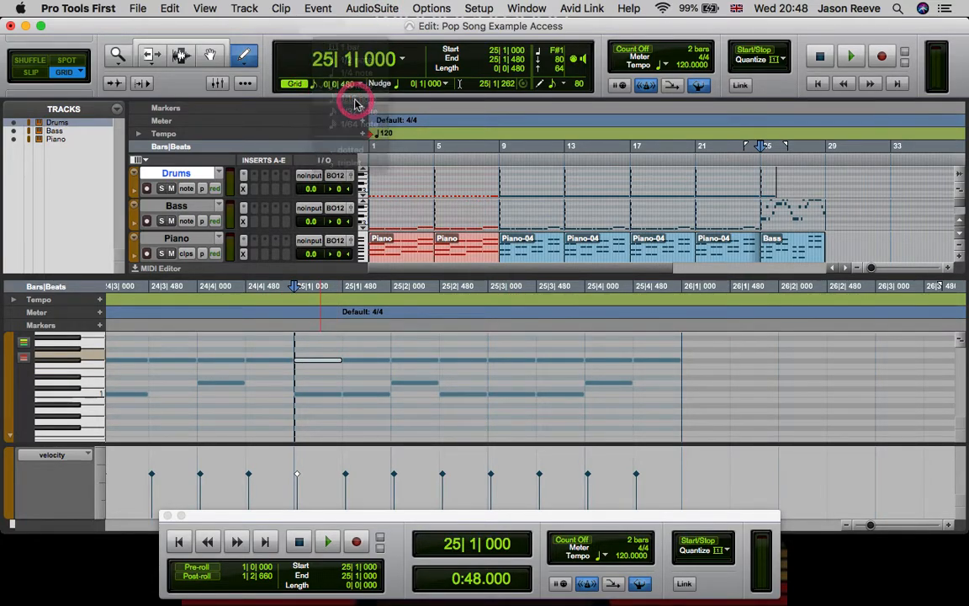
- Split the F#1 hits in beats 1 and 2 into 240-tick sixteenth notes from 25|1|000 through 25|2|240
mouse_move(336, 361)
mouse_down()
mouse_move(325, 361)
mouse_move(372, 361)
mouse_up()
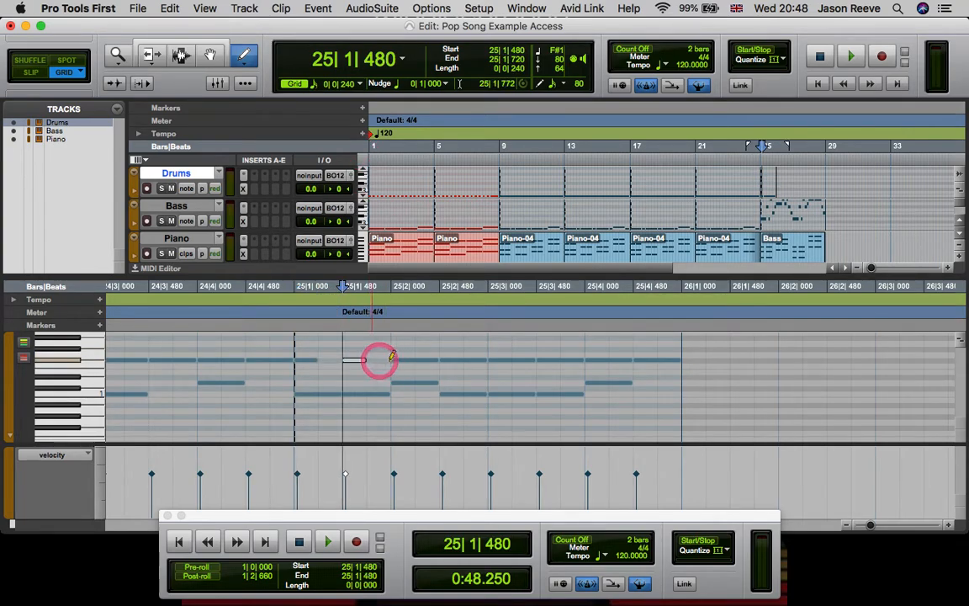
click(433, 359)
click(239, 59)
click(330, 359)
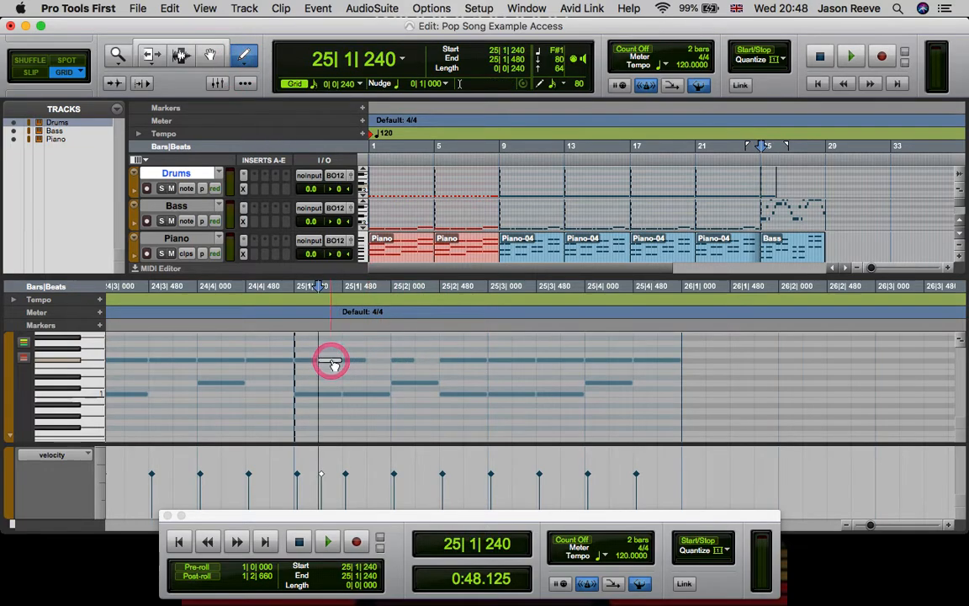
click(385, 359)
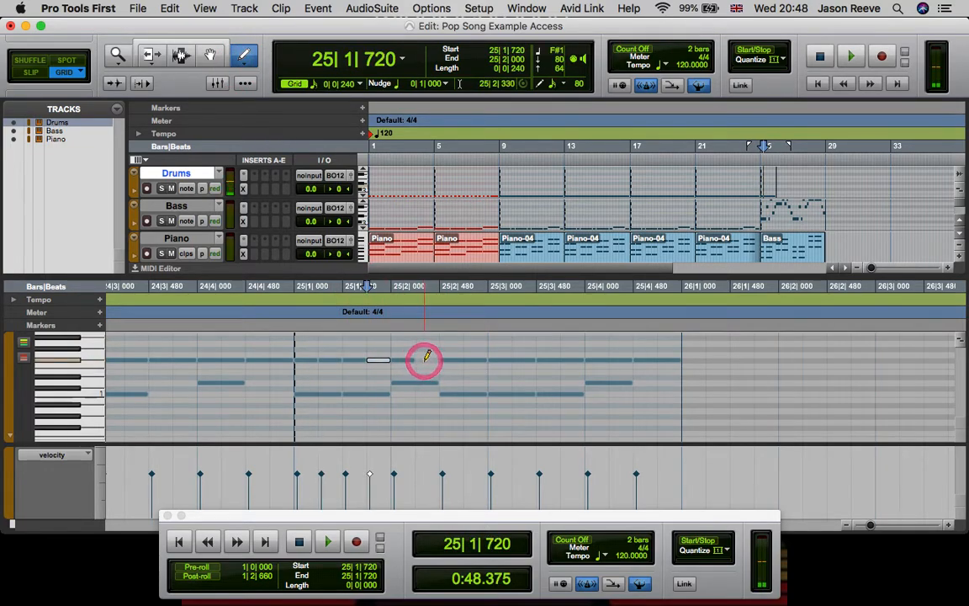
click(427, 359)
- Continue the F#1 hits as 240-tick sixteenth notes from 25|2|480 through 25|3|720
click(476, 361)
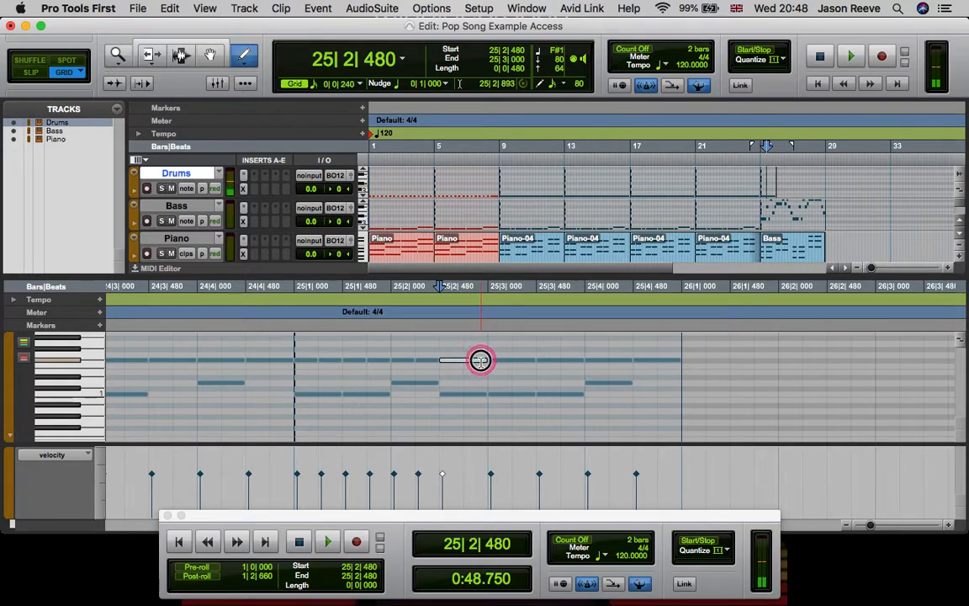
click(476, 361)
drag(527, 361, 516, 359)
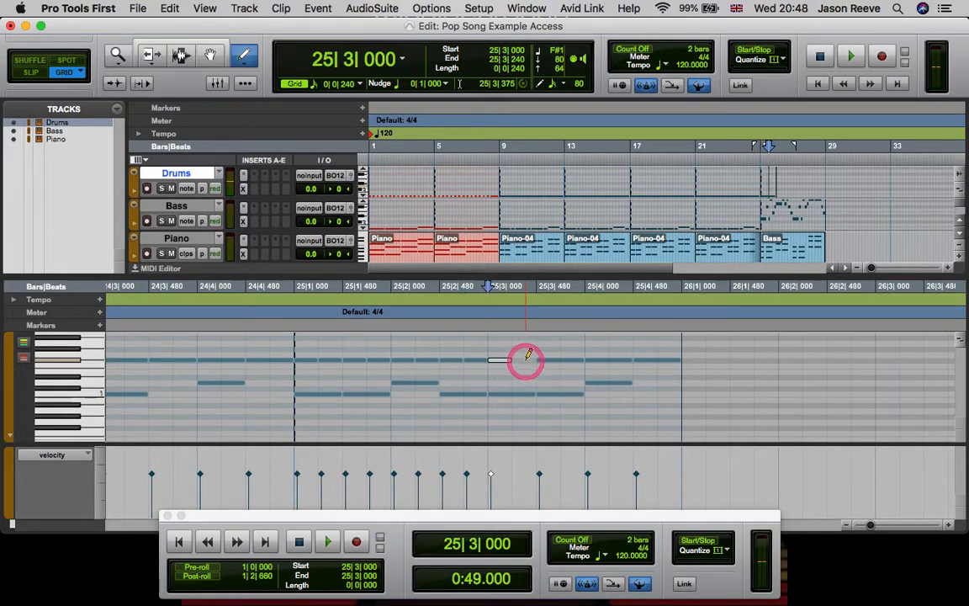
click(526, 361)
click(569, 360)
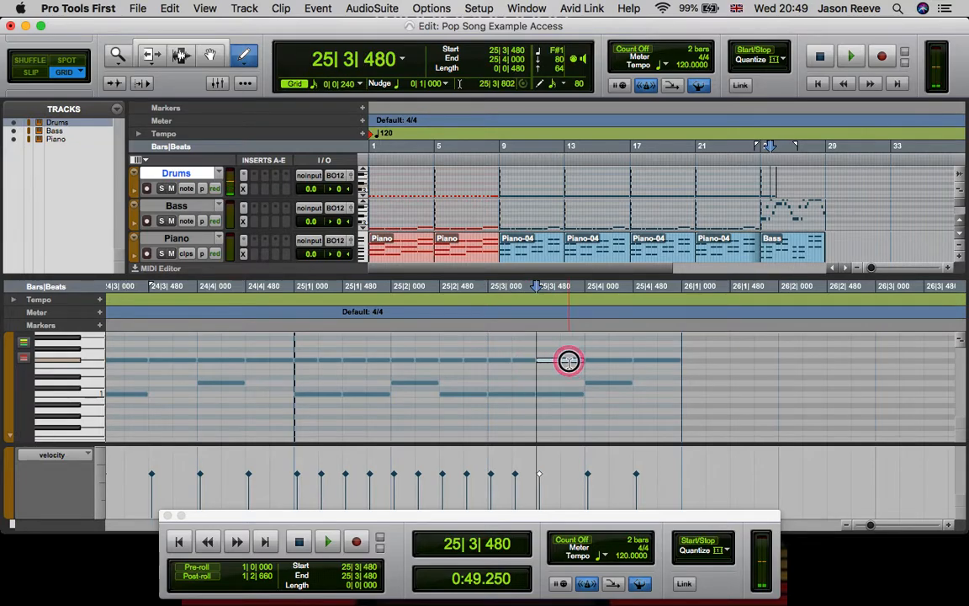
drag(581, 362, 567, 361)
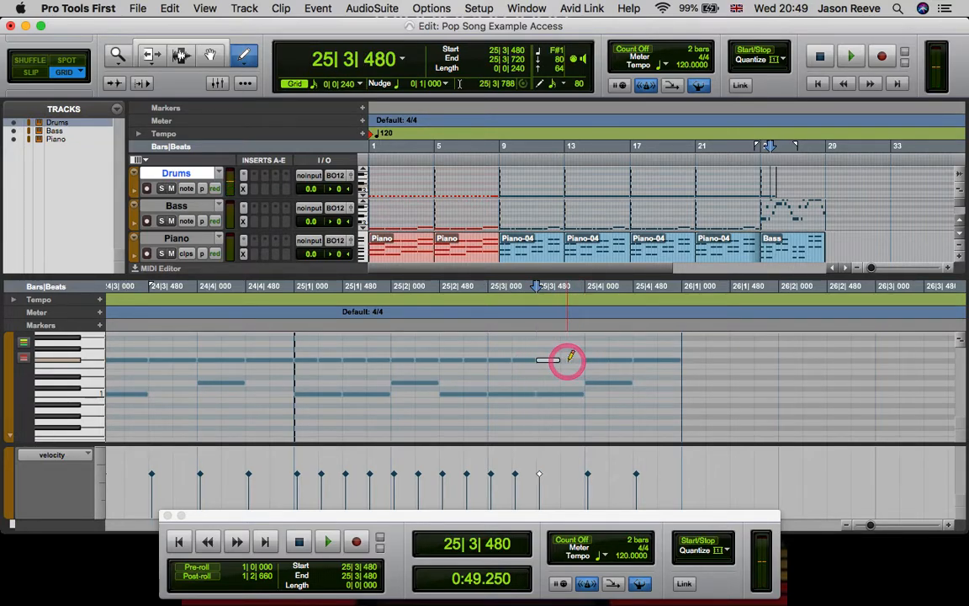
click(567, 362)
- Complete beat 4 of bar 25 with 240-tick F#1 sixteenth notes from 25|4|000 through 25|4|720
click(599, 362)
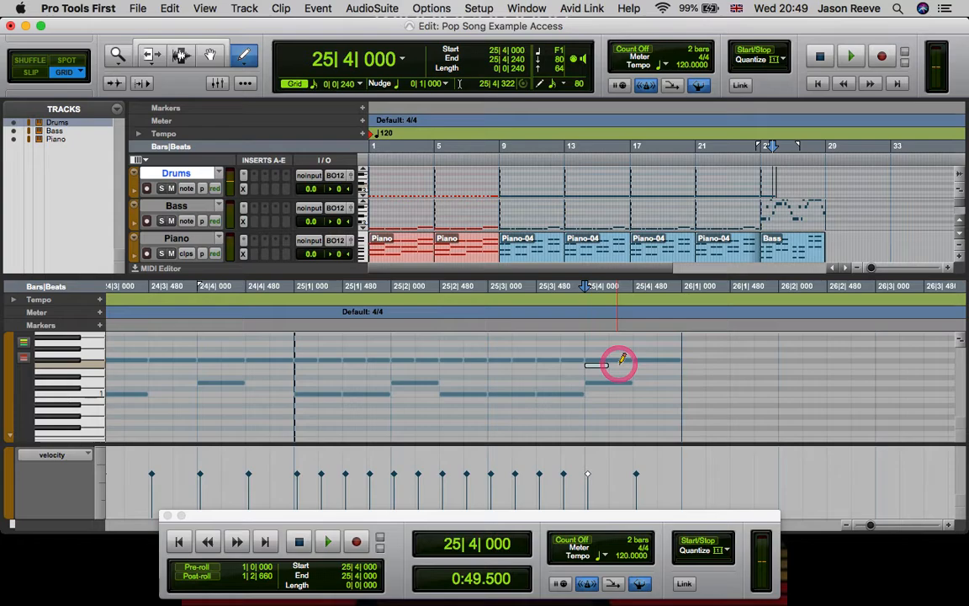
key(BackSpace)
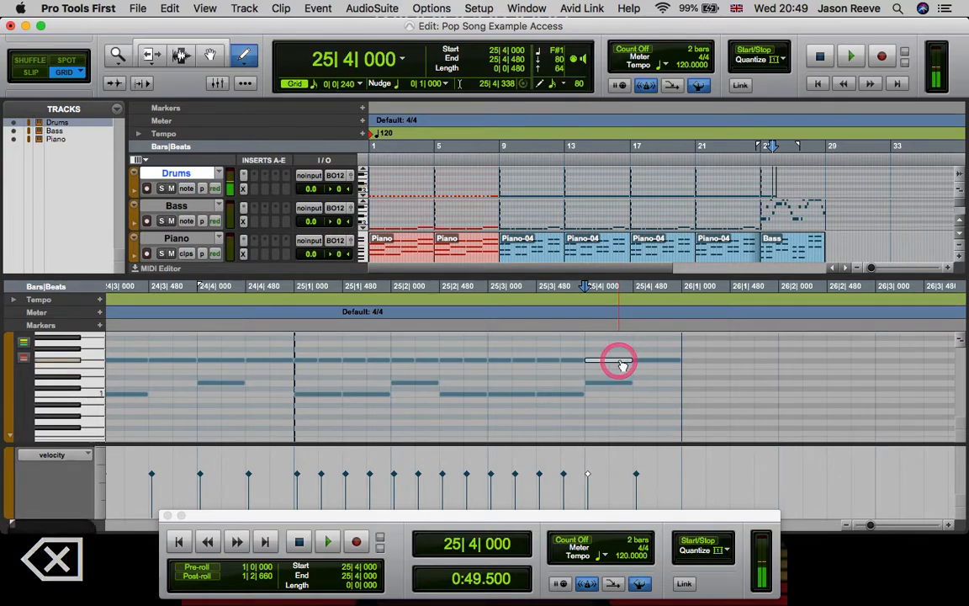
click(622, 360)
mouse_move(629, 360)
mouse_down()
mouse_move(613, 356)
mouse_move(675, 362)
mouse_move(658, 361)
mouse_up()
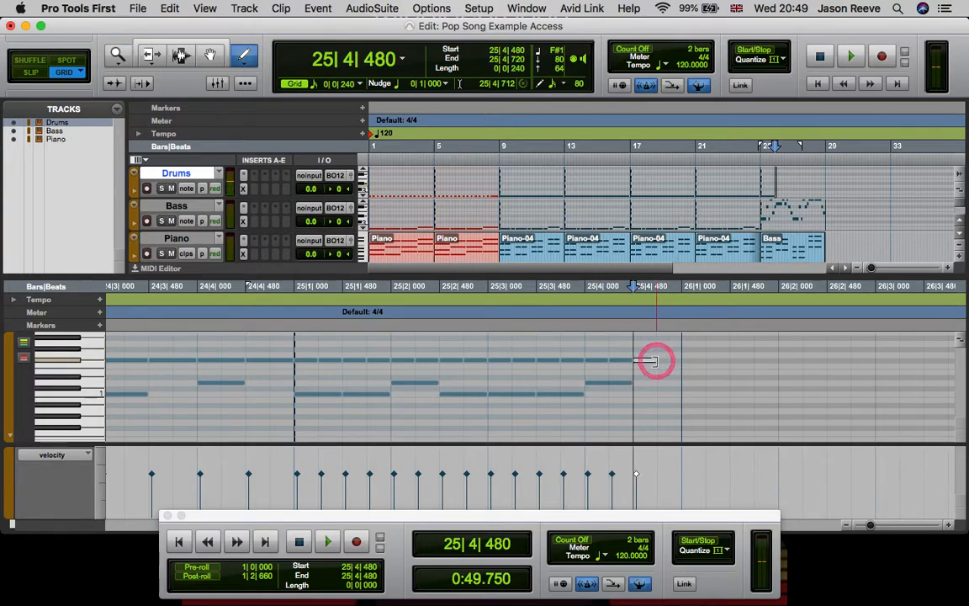
click(668, 360)
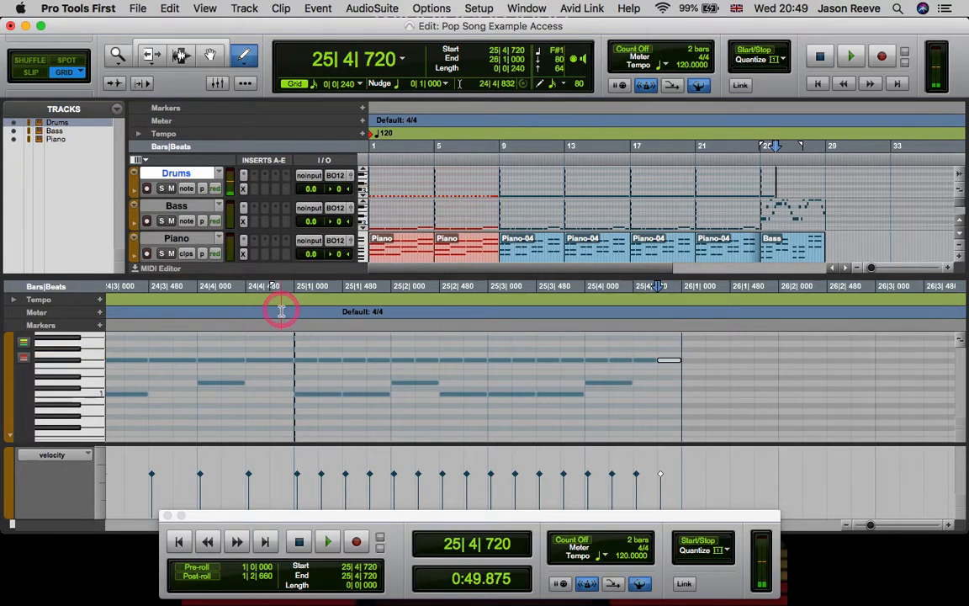
- Raise the F#1 drum note at 25|1|000 seven semitones to C#2
scroll(323, 362, up, 1)
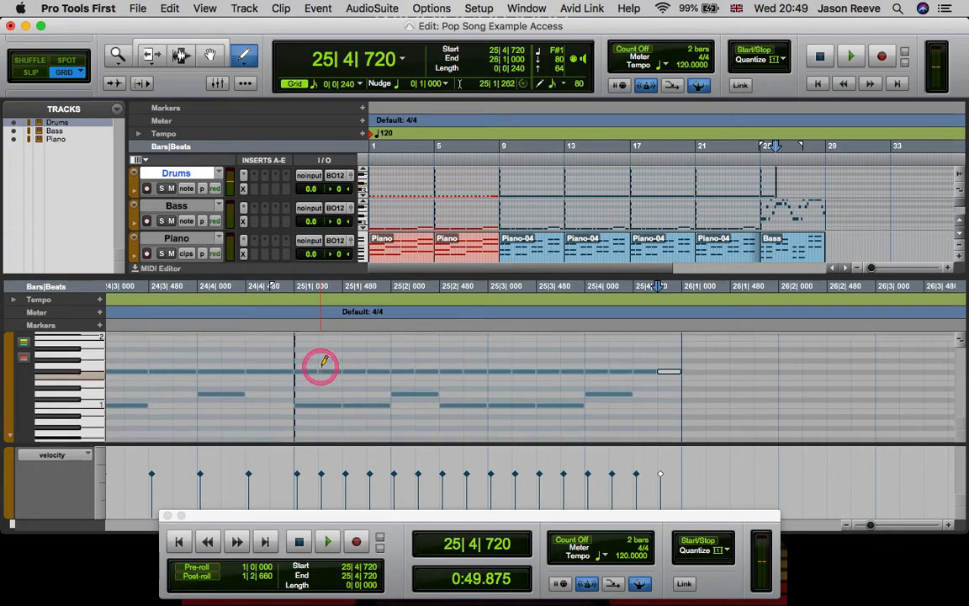
click(311, 372)
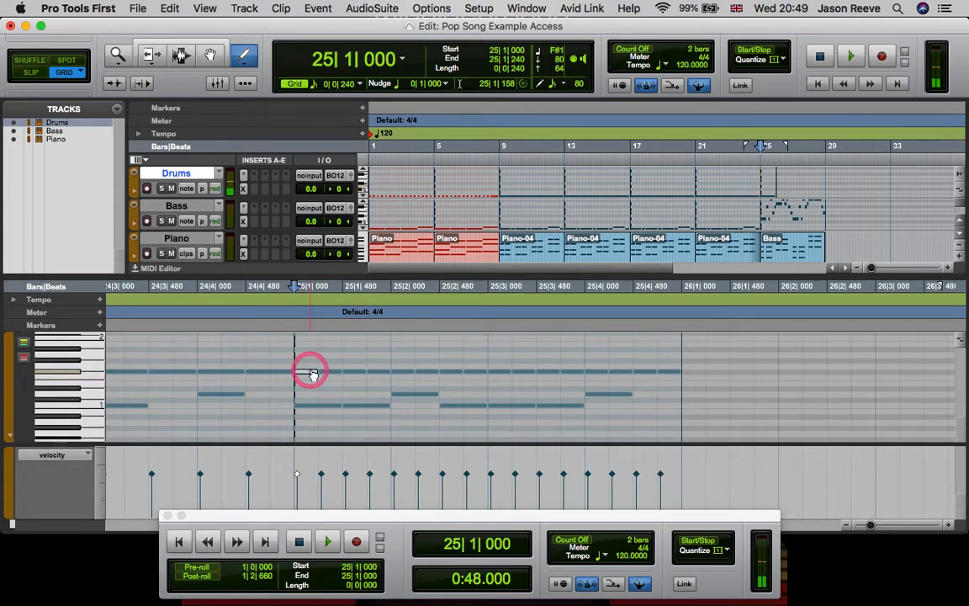
key(Up)
key(Up)
key(Up)
key(Up)
key(Up)
key(Up)
key(Up)
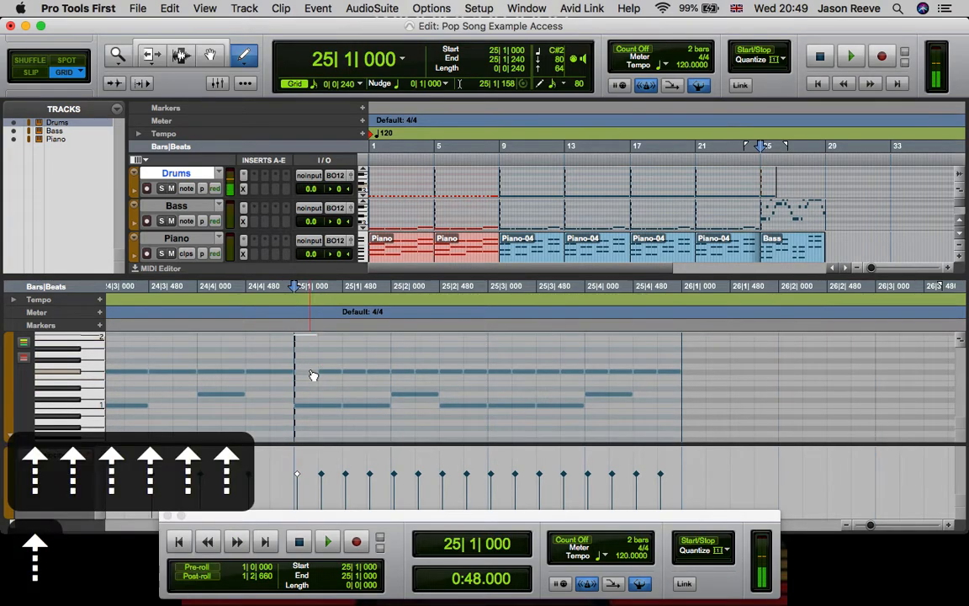
- Select all of bar 25's drum notes and duplicate them into bar 26
scroll(411, 358, up, 1)
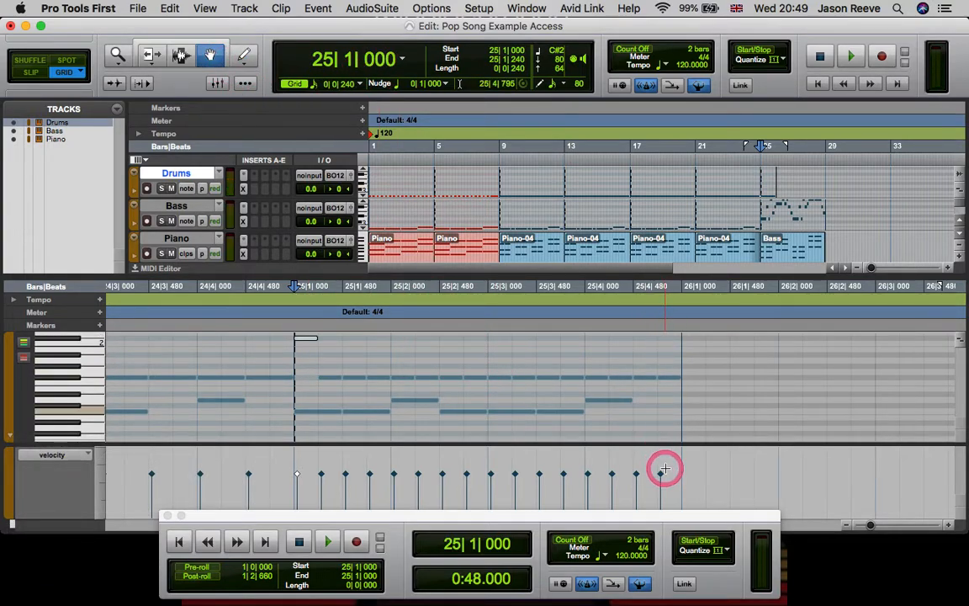
drag(685, 435, 298, 329)
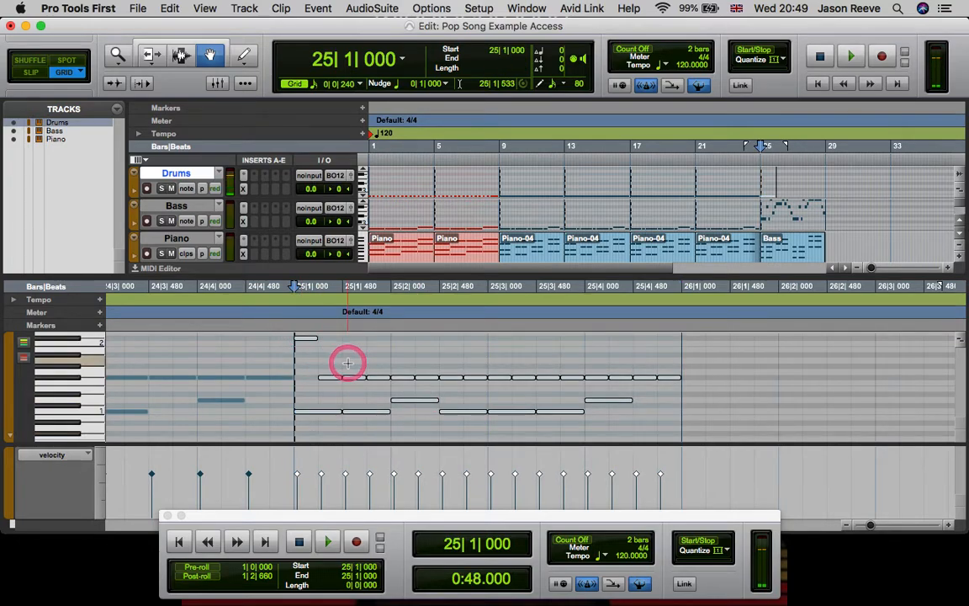
key(super+d)
click(753, 354)
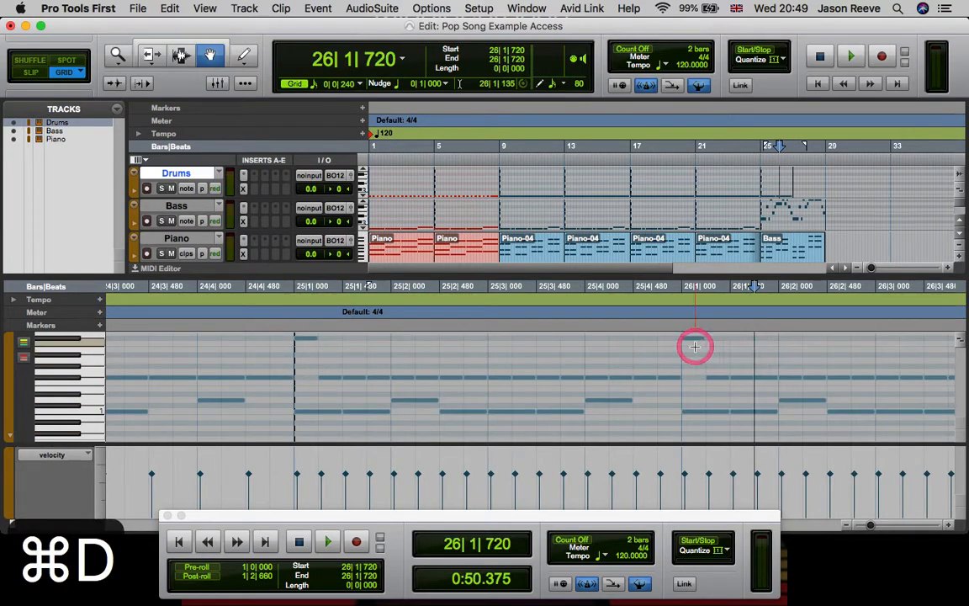
- Lower the C#2 drum note at 26|1|000 seven semitones to F#1
click(696, 338)
key(Down)
key(Down)
key(Down)
key(Down)
key(Down)
key(Down)
key(Down)
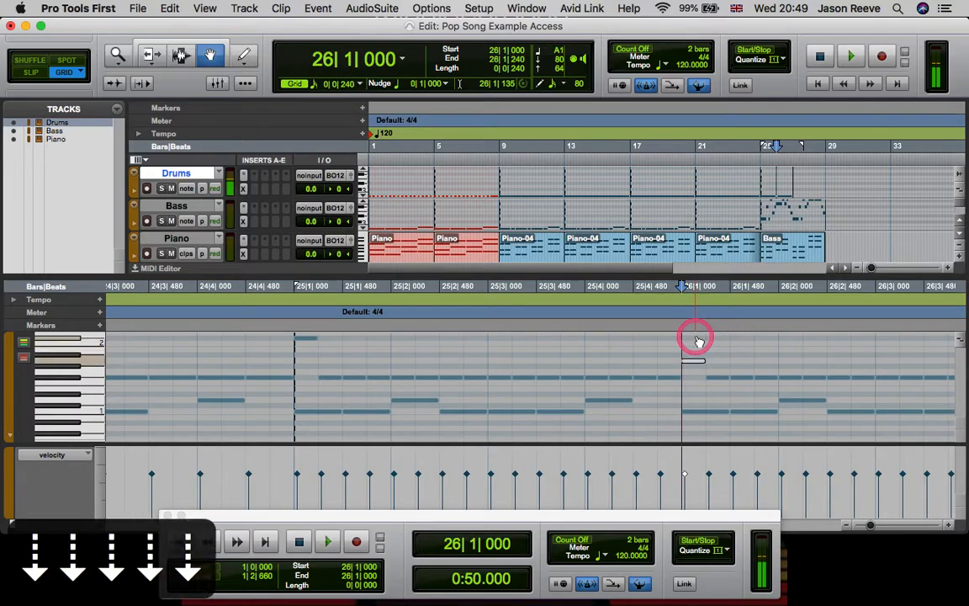
- Select all of bar 26's drum notes and duplicate them twice to fill bars 27 and 28
scroll(724, 337, right, 5)
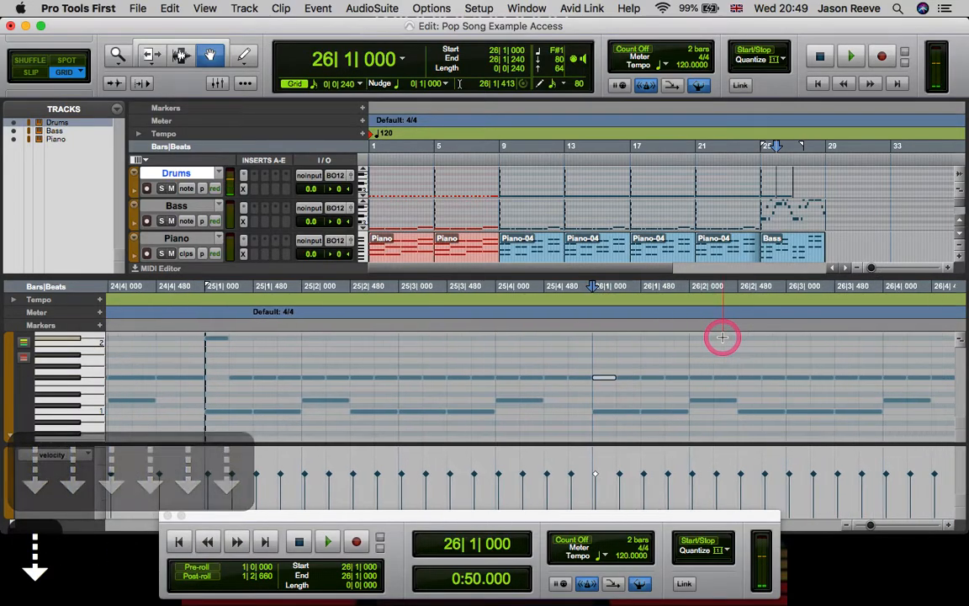
click(813, 423)
drag(813, 423, 432, 374)
key(super+d)
key(super+d)
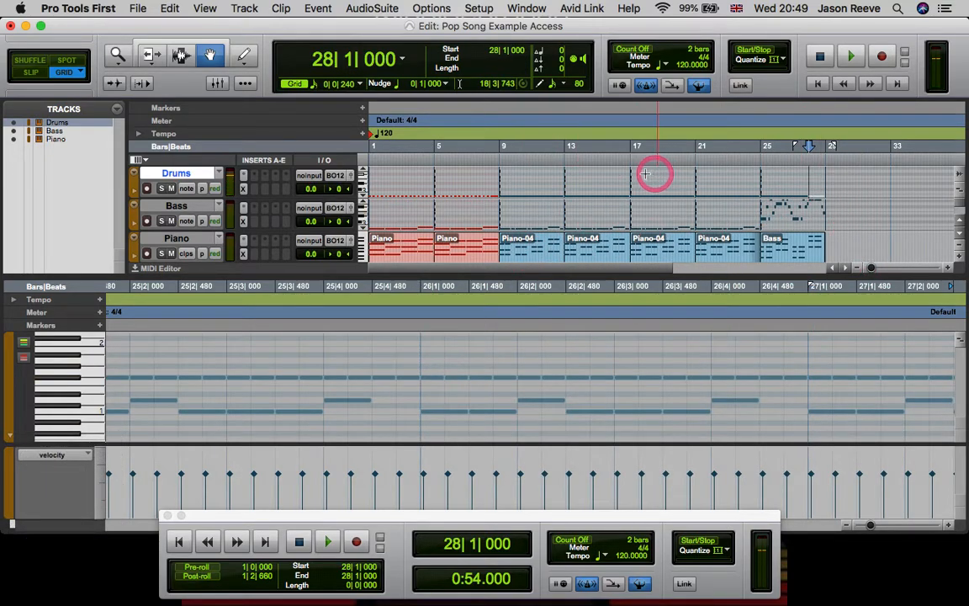
- Play the new section from 25|1|480 to hear all three parts together, and inspect the piano notes around the start of bar 25
click(763, 147)
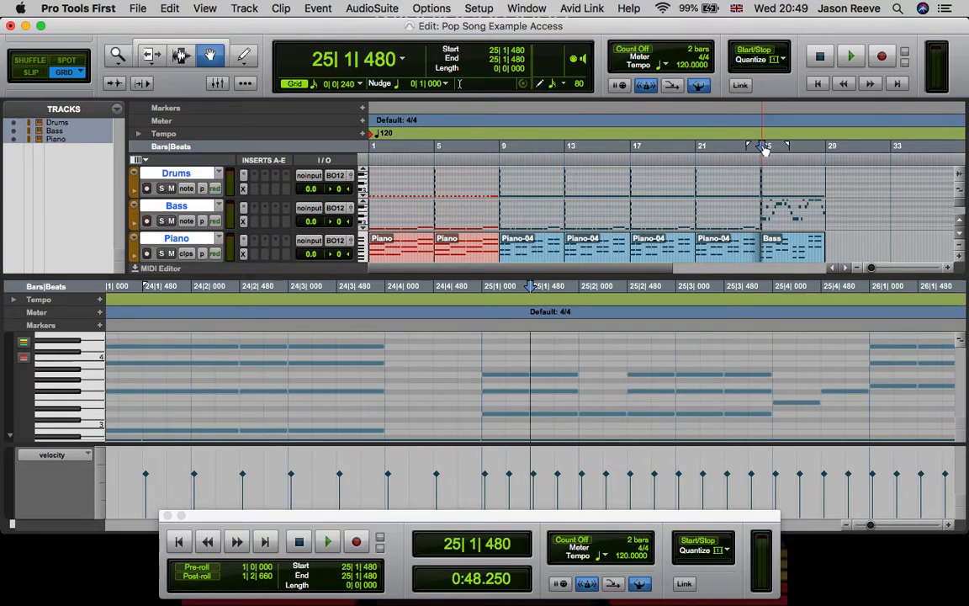
key(space)
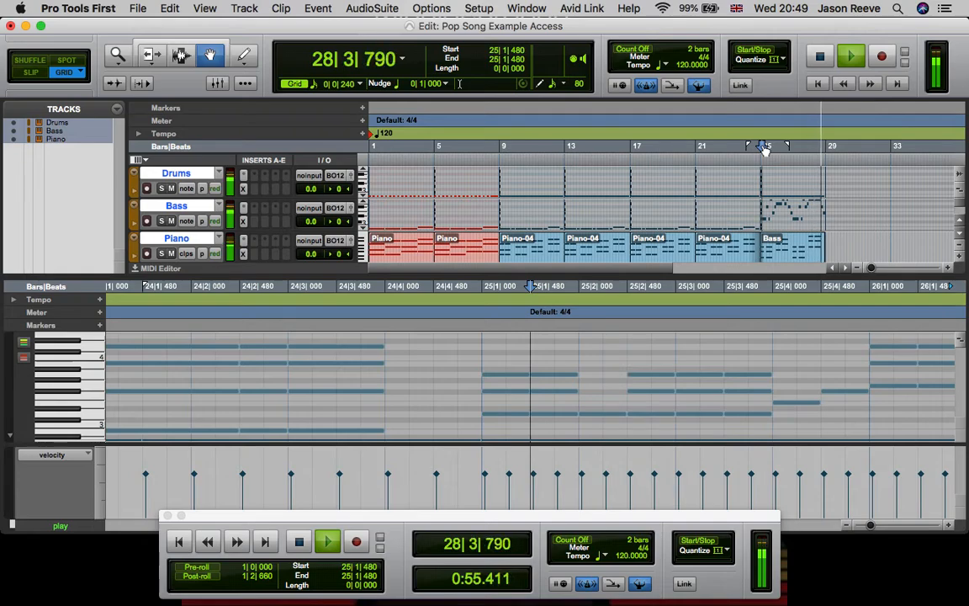
key(space)
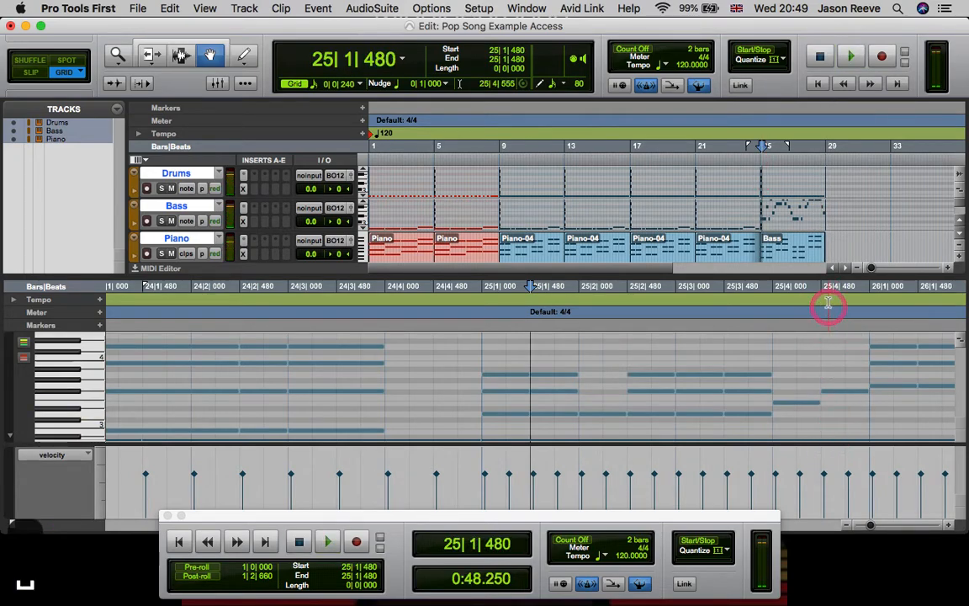
scroll(795, 229, down, 3)
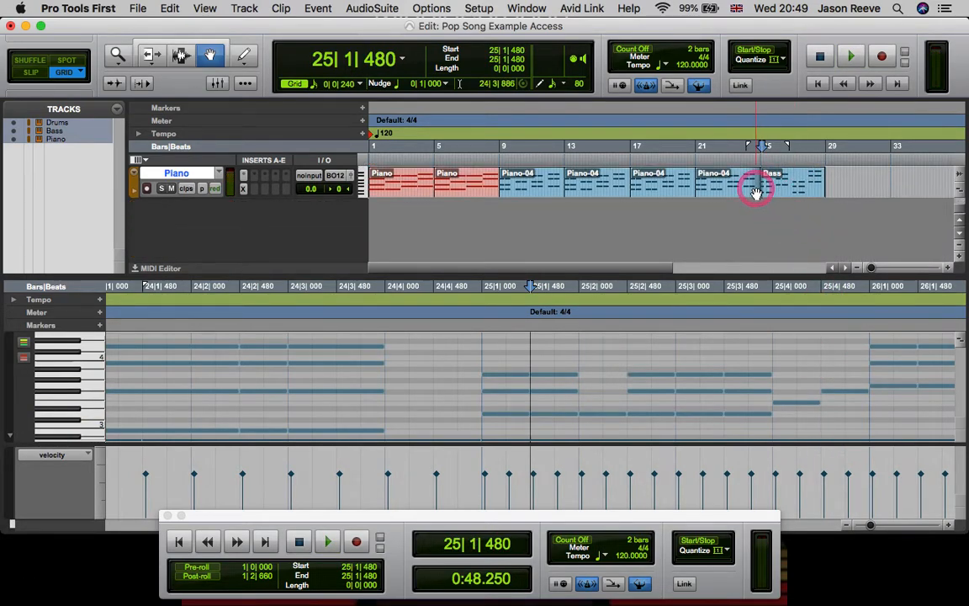
click(757, 146)
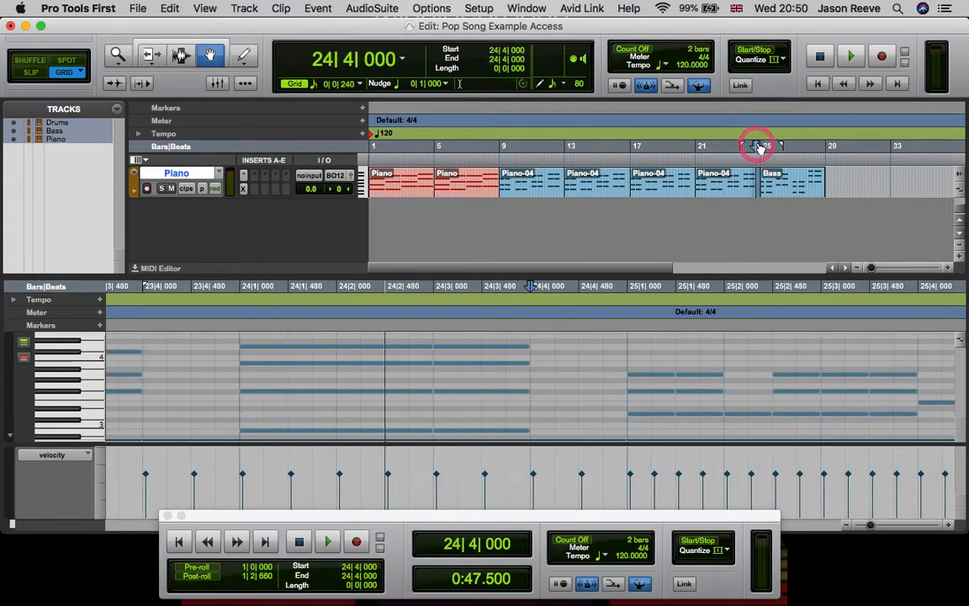
scroll(730, 378, down, 4)
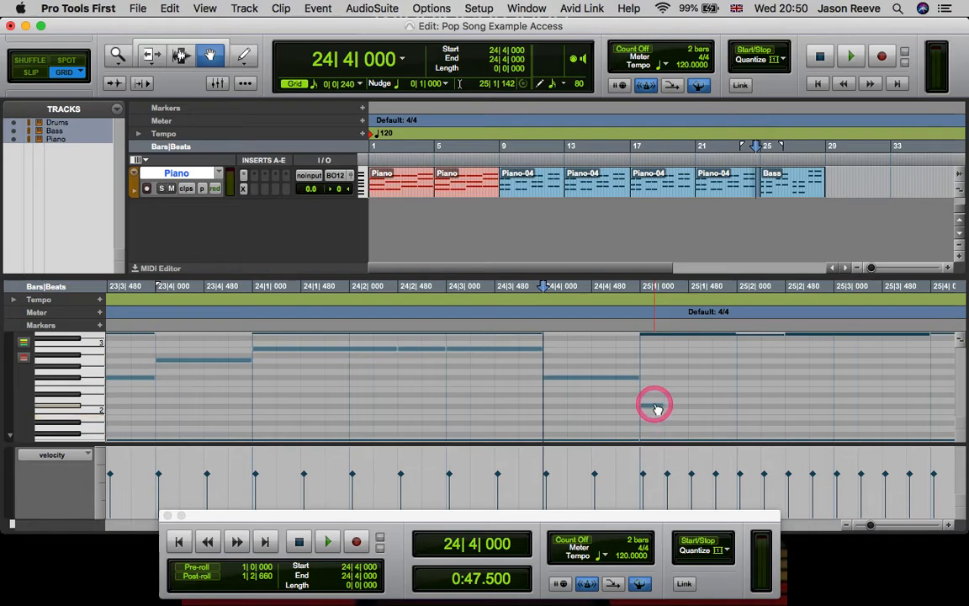
- Switch the Drums and Bass tracks from notes view to clips view
scroll(753, 237, up, 2)
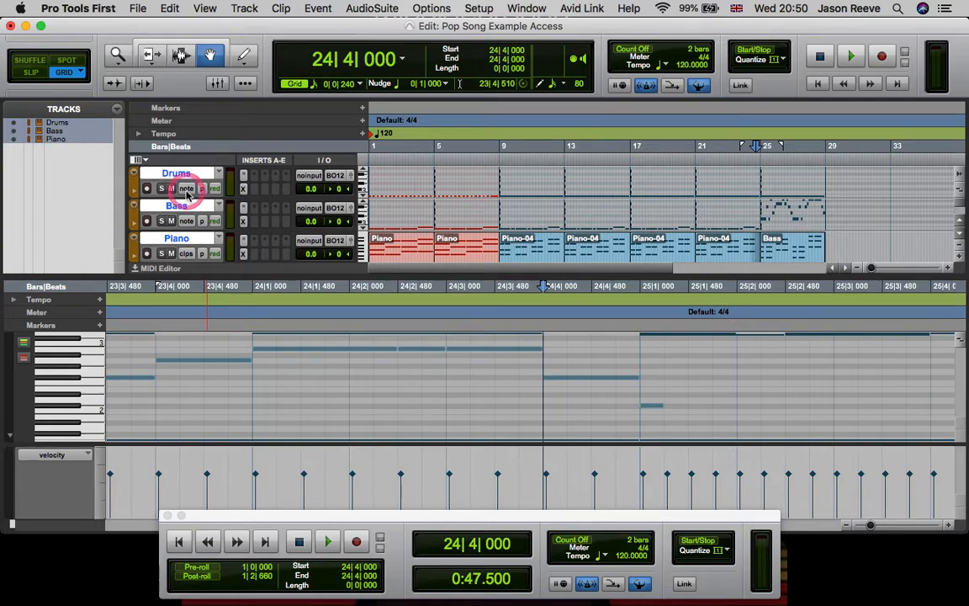
click(187, 189)
click(194, 178)
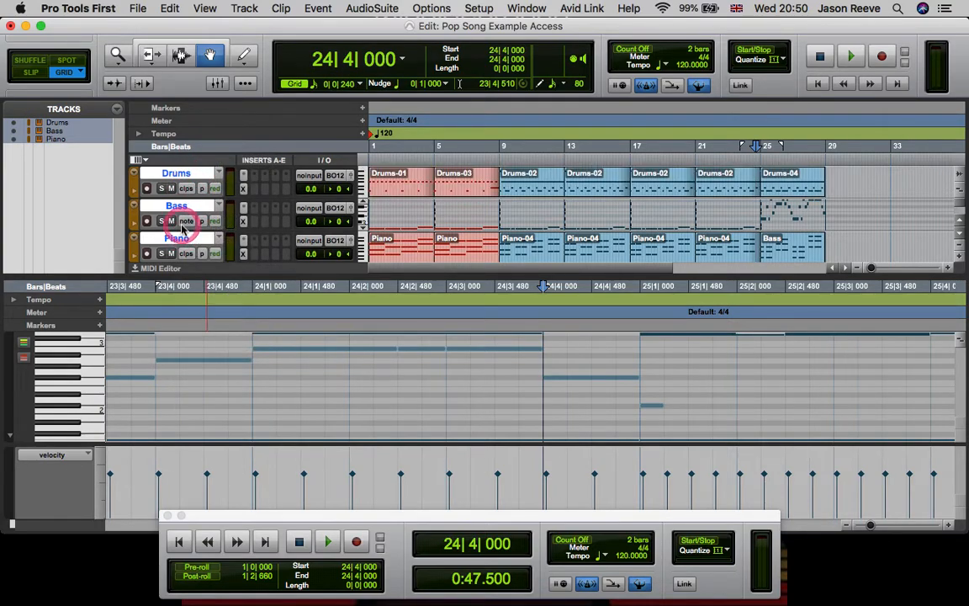
click(182, 225)
click(192, 212)
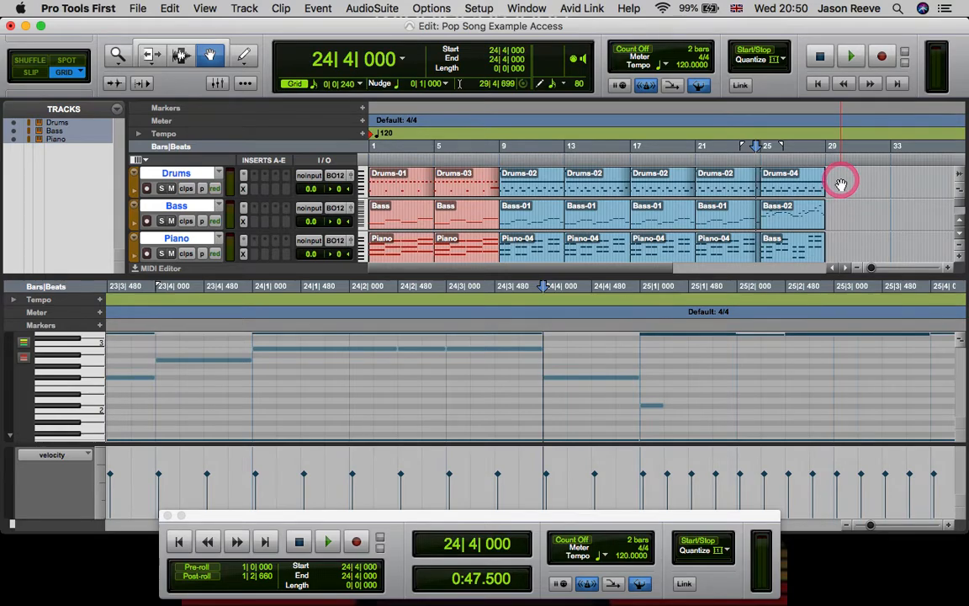
- Select the Drums, Bass and Piano clips covering bars 25 to 28 and set the three tracks' colour to bright green
click(805, 188)
shift+click(804, 217)
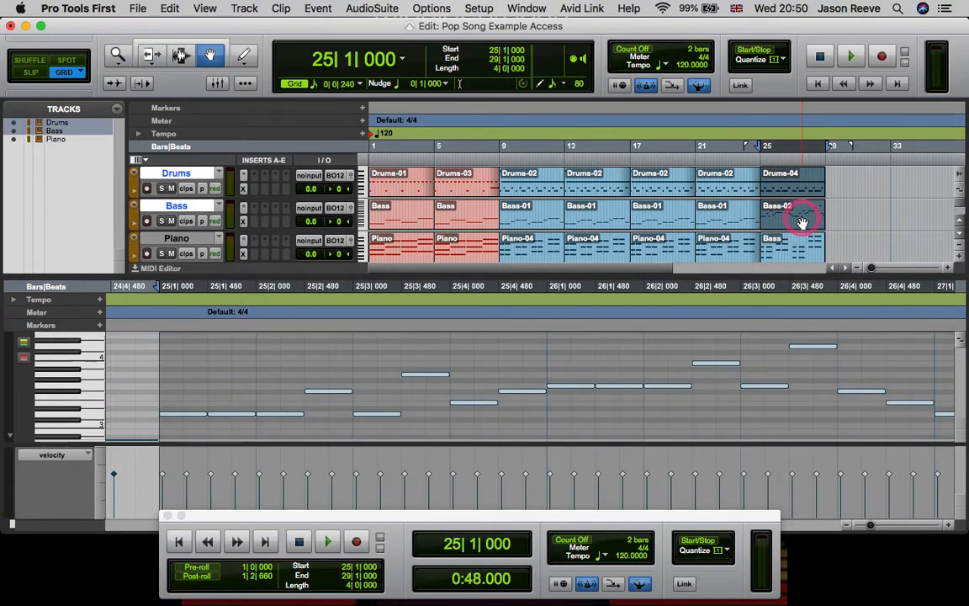
shift+click(806, 244)
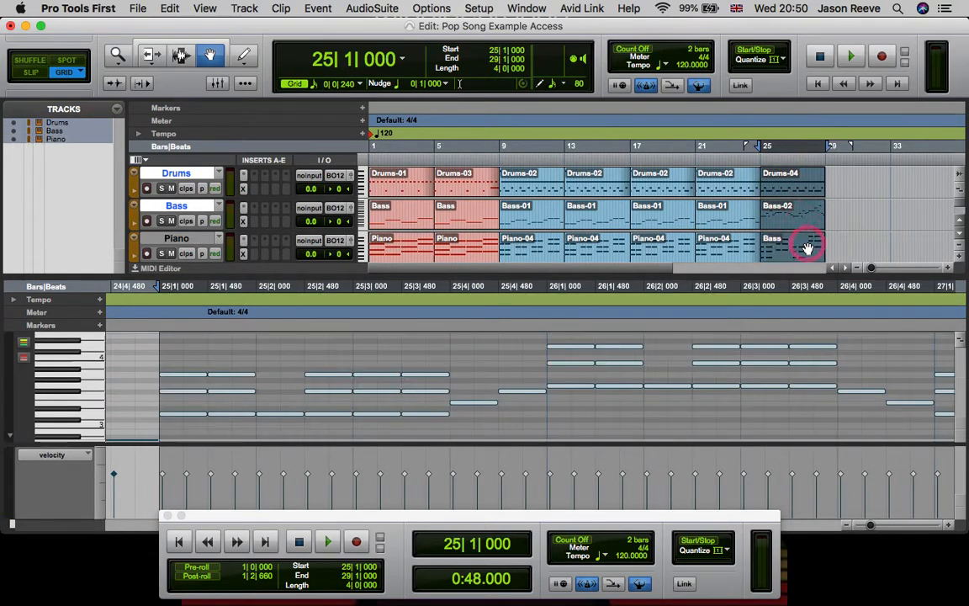
double_click(138, 184)
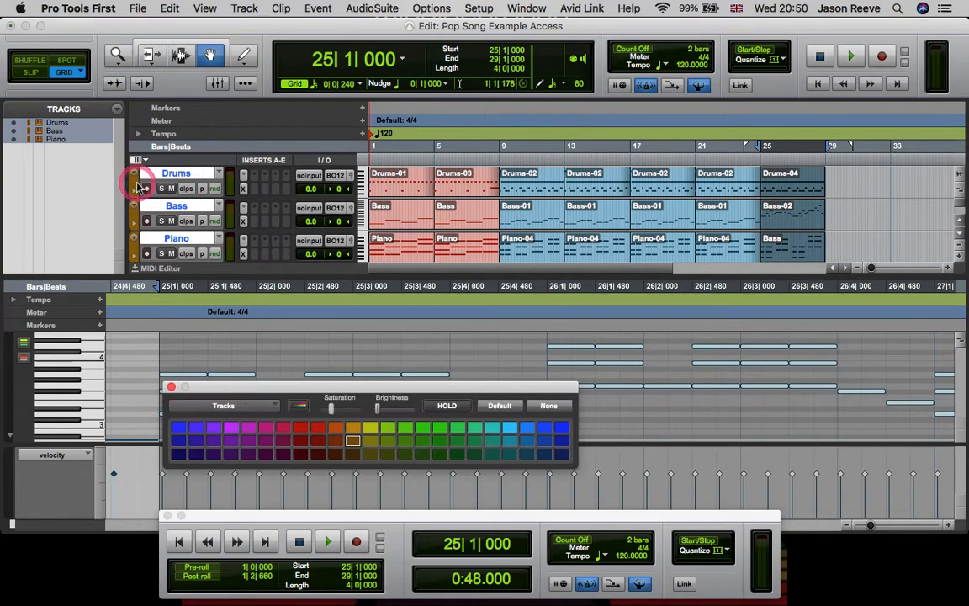
click(439, 429)
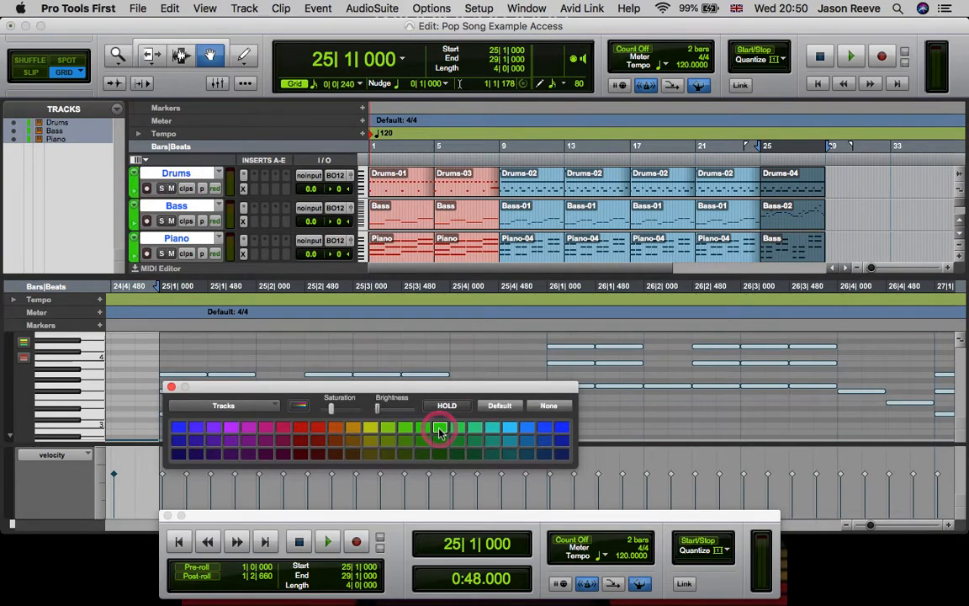
- Apply the colour palette to clips in tracks and colour the three selected bar 25 to 28 clips bright green
click(253, 405)
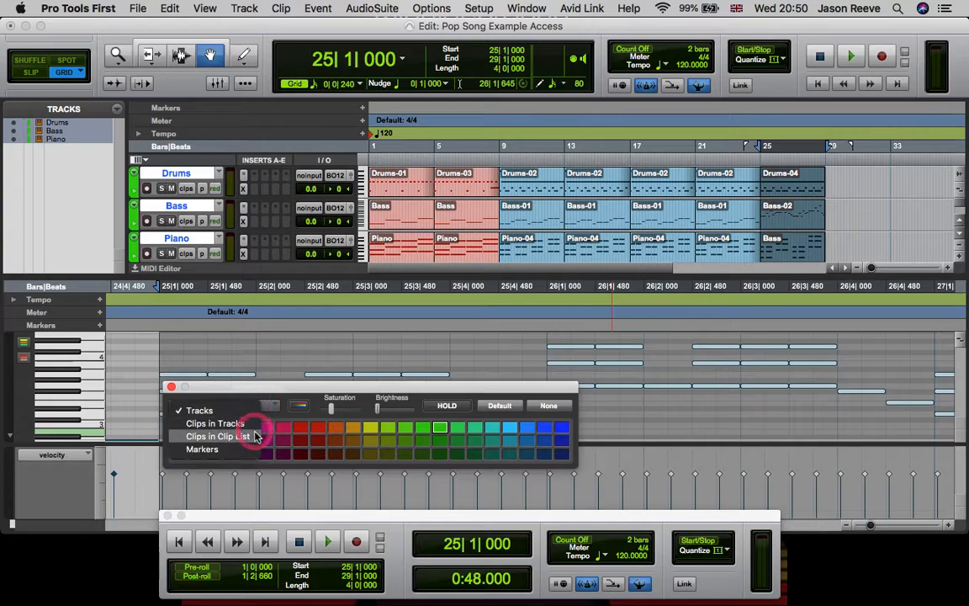
click(240, 423)
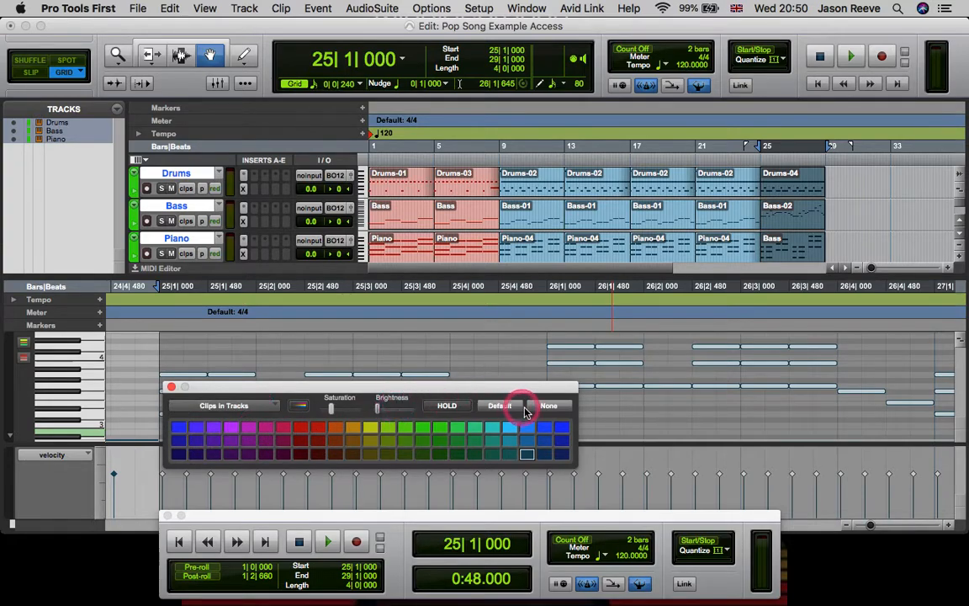
click(439, 429)
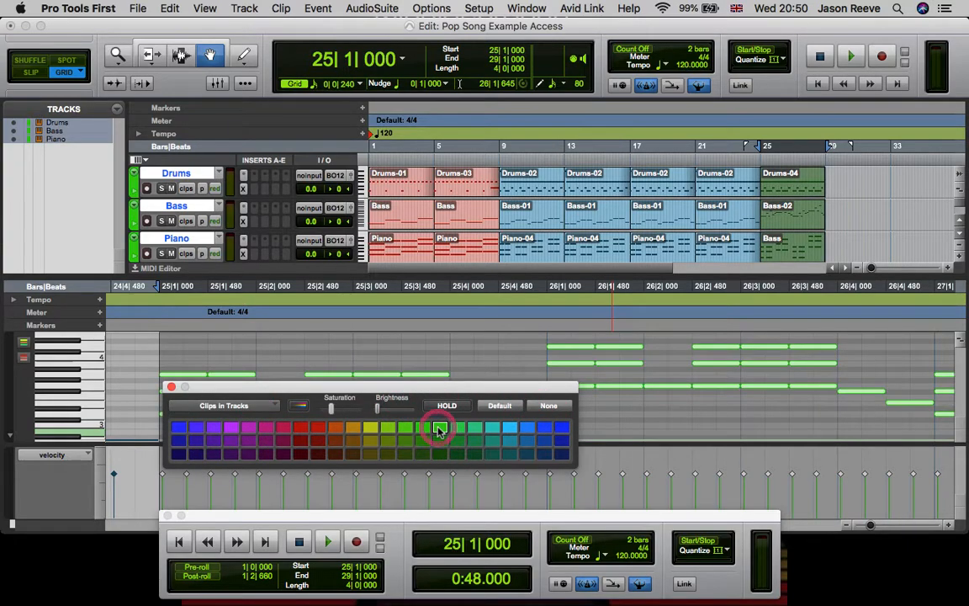
click(881, 231)
- Duplicate the green Drums, Bass and Piano clips so the section repeats from bar 29
click(788, 191)
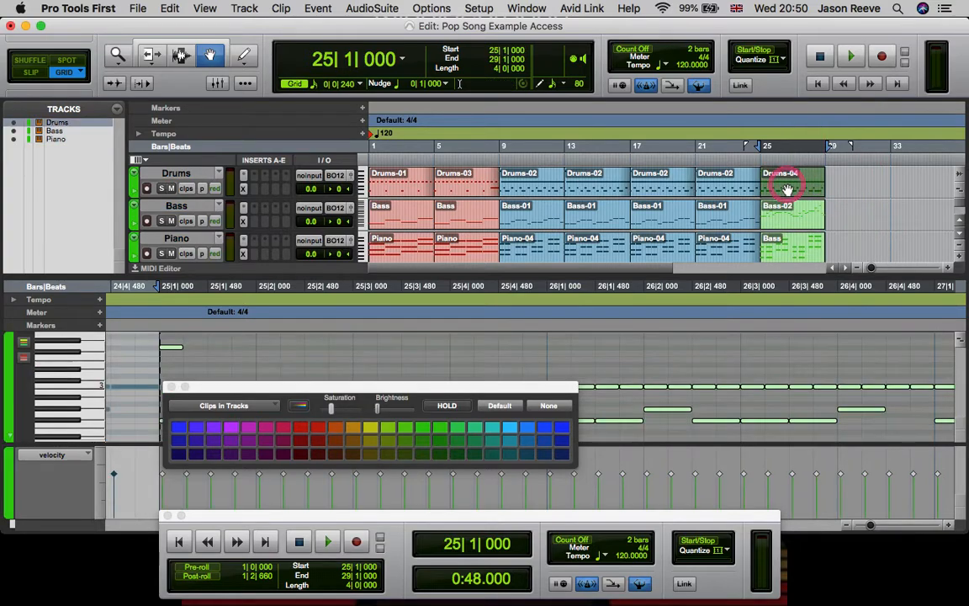
shift+click(792, 219)
shift+click(799, 242)
key(super+d)
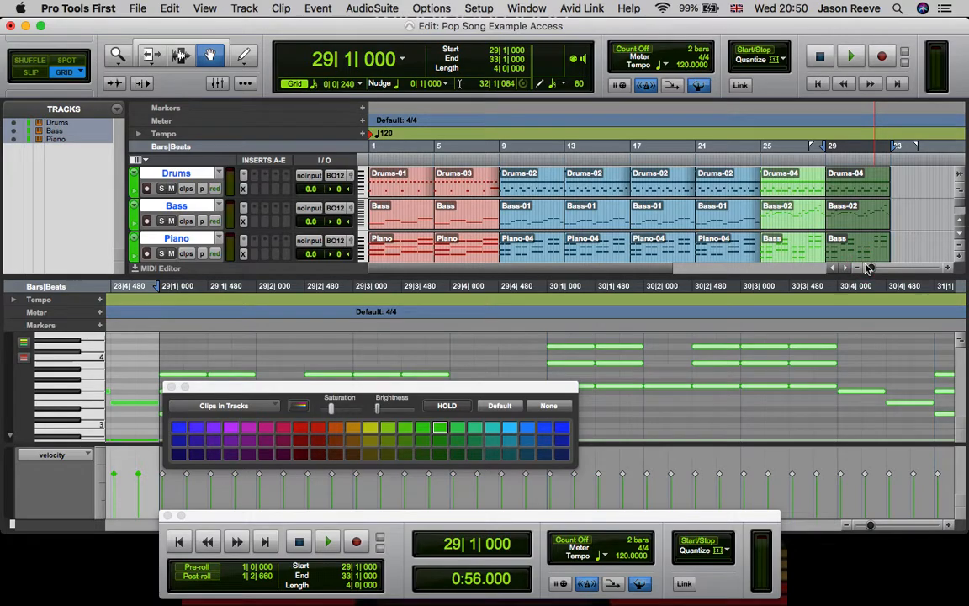
- Copy the blue clips from bars 9 to 24 on all three tracks and paste them at 33|1|240
key(super+bracketleft)
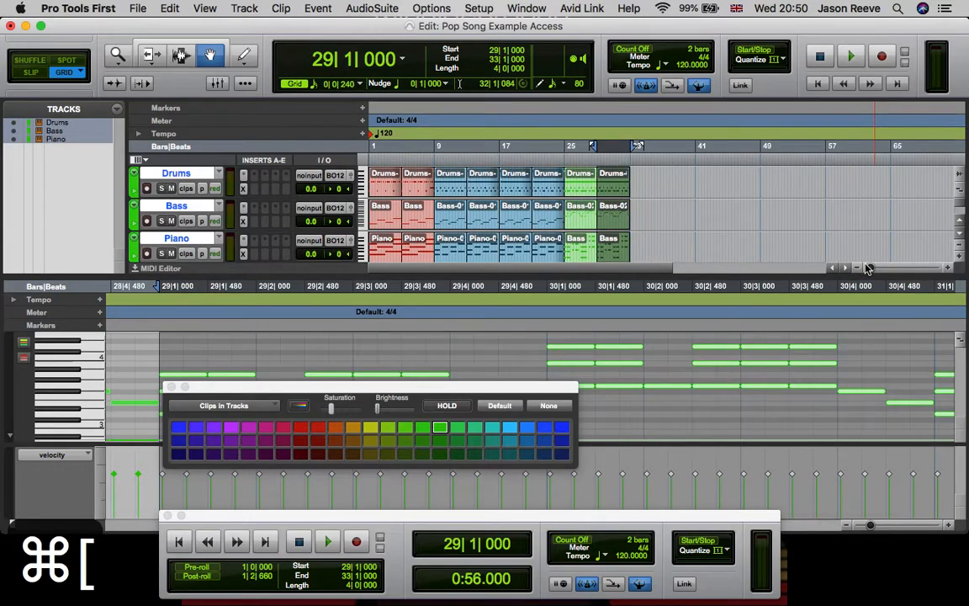
click(456, 180)
shift+click(539, 243)
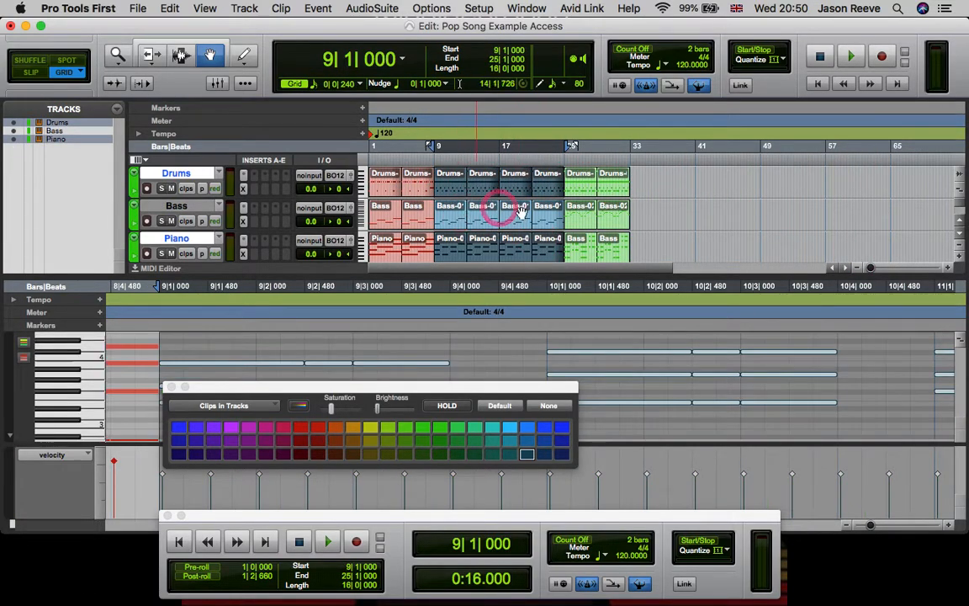
shift+click(540, 216)
key(super+c)
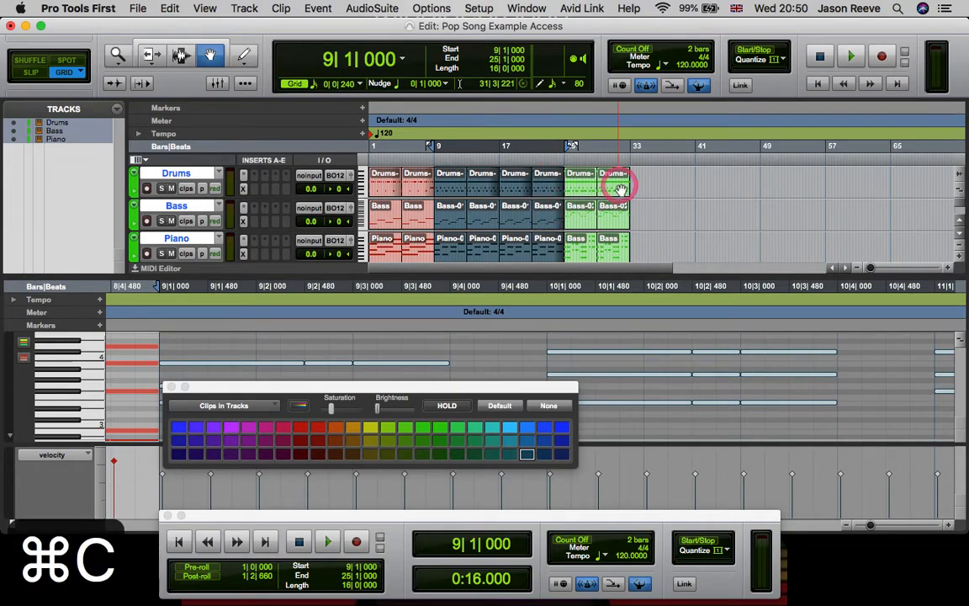
click(630, 160)
key(super+v)
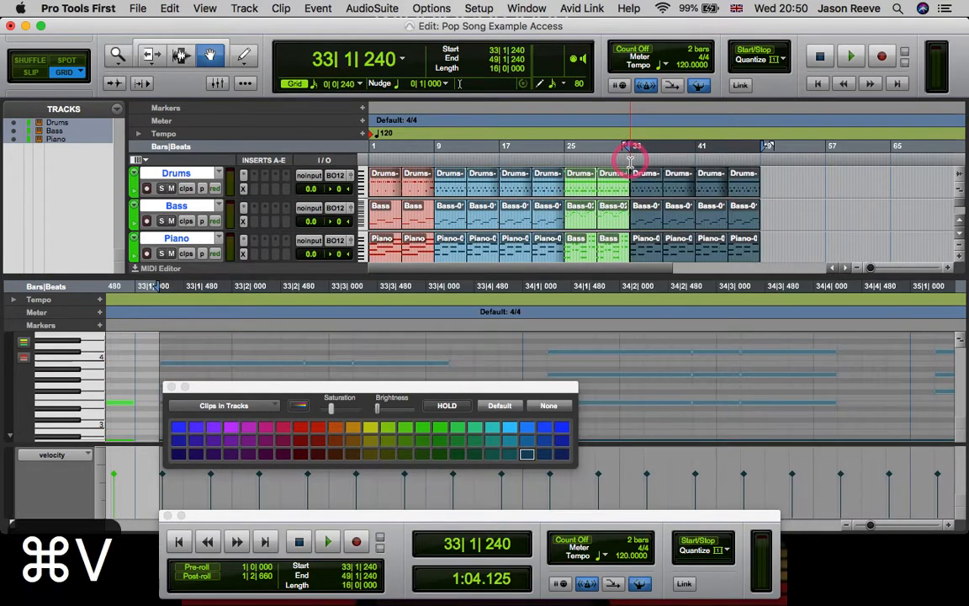
- Copy the green clips from bars 25 to 32 on all three tracks and paste them at 49|1|000
click(594, 187)
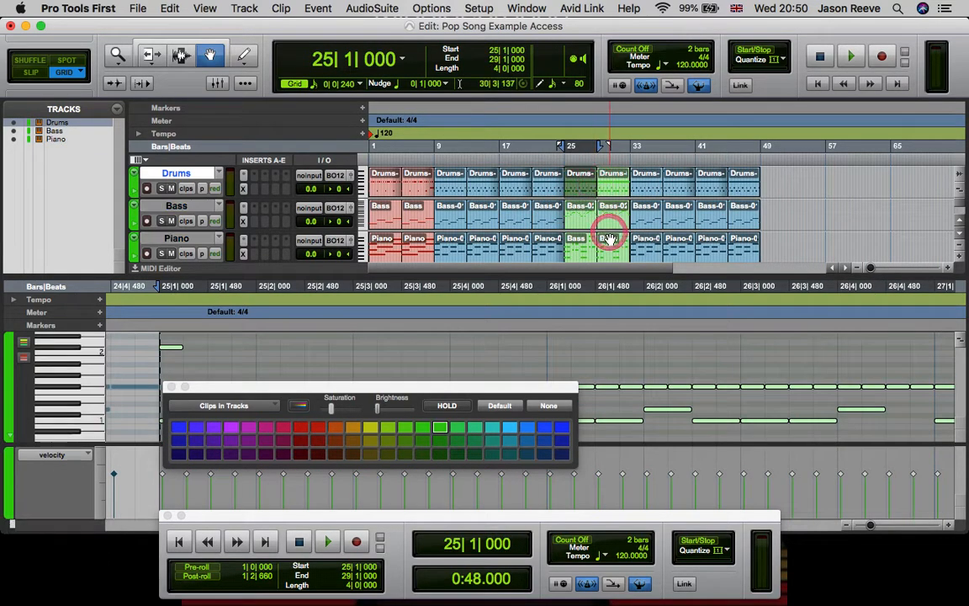
shift+click(612, 244)
shift+click(605, 212)
key(super+c)
click(744, 169)
key(super+v)
click(583, 212)
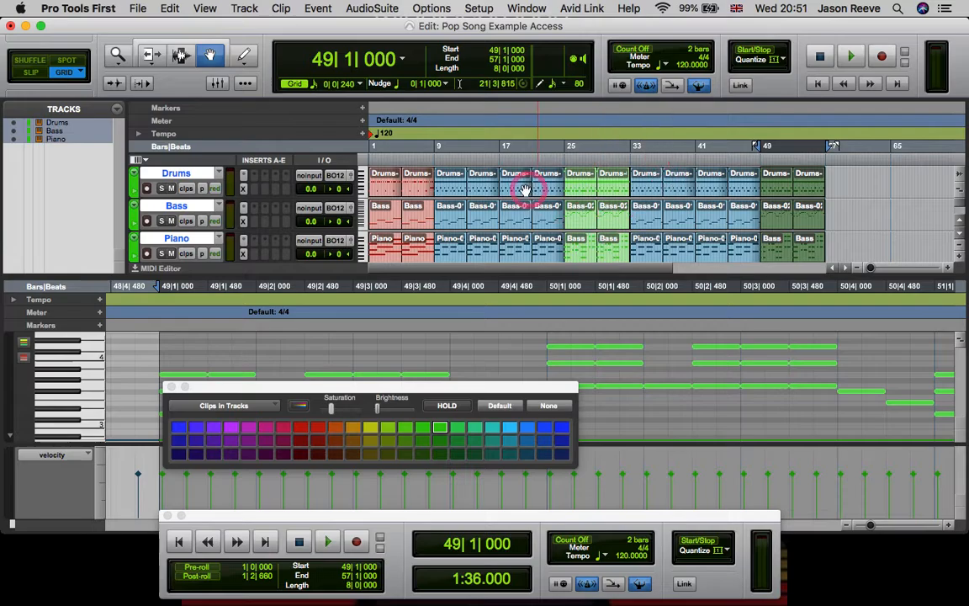
click(774, 181)
click(811, 223)
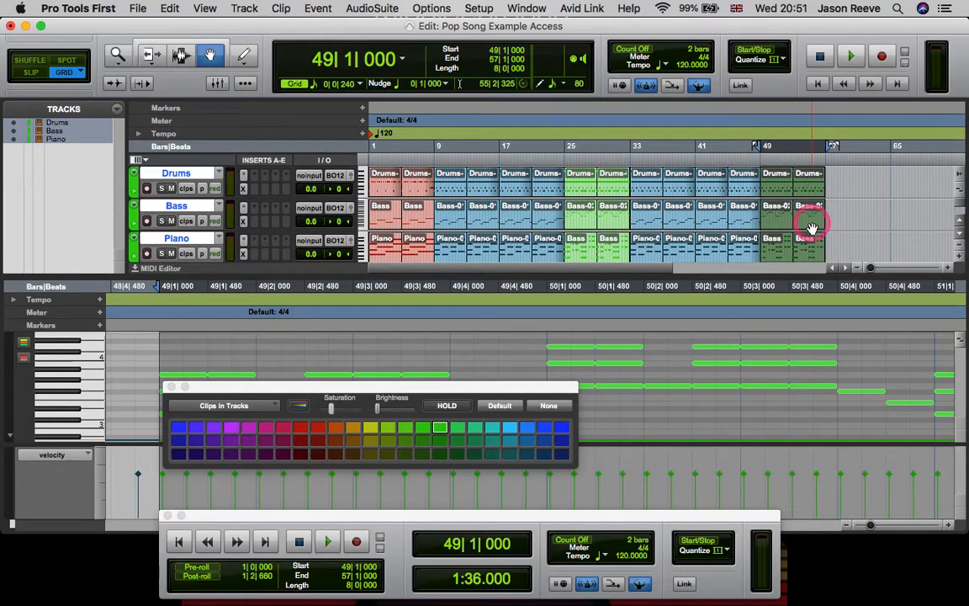
- Copy the red opening clips from bars 1 to 8 on all three tracks and paste them at 56|4|000
click(386, 177)
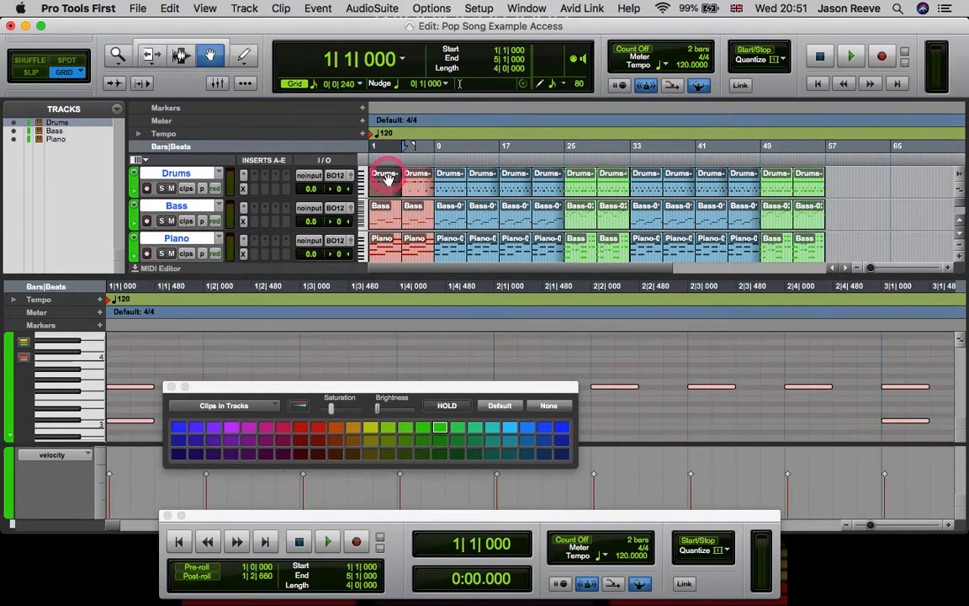
shift+click(415, 239)
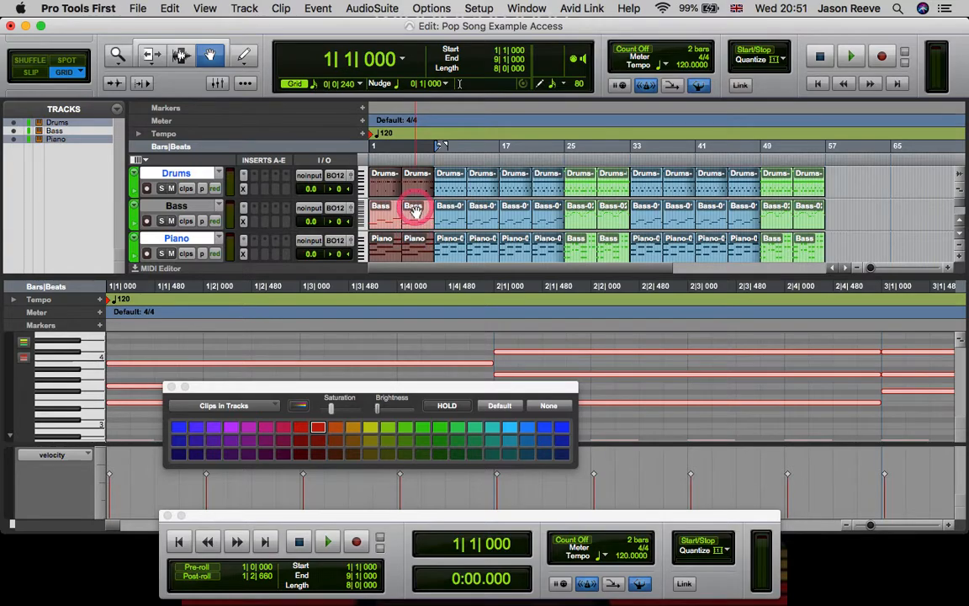
shift+click(415, 210)
key(cmd+c)
click(816, 159)
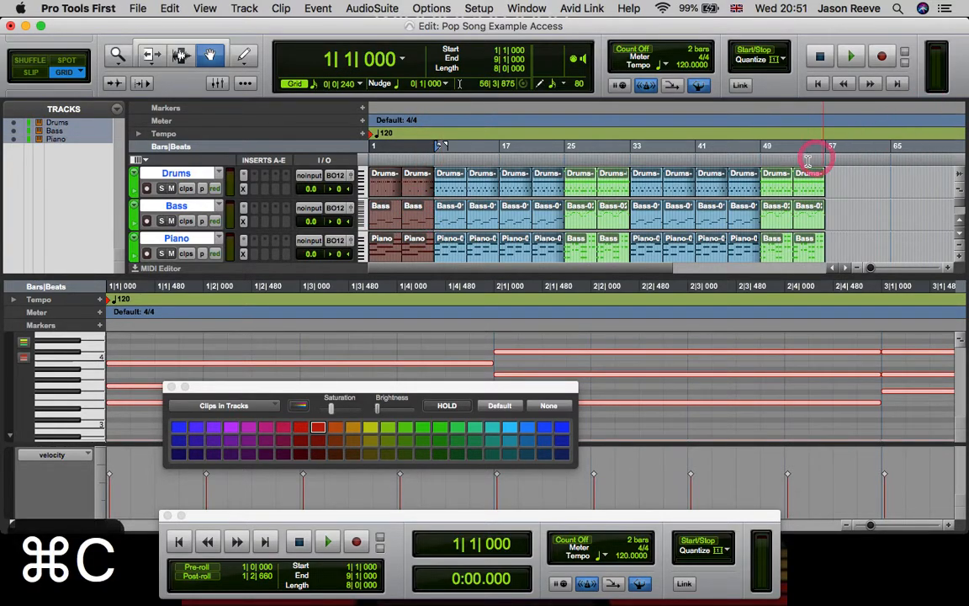
key(super+v)
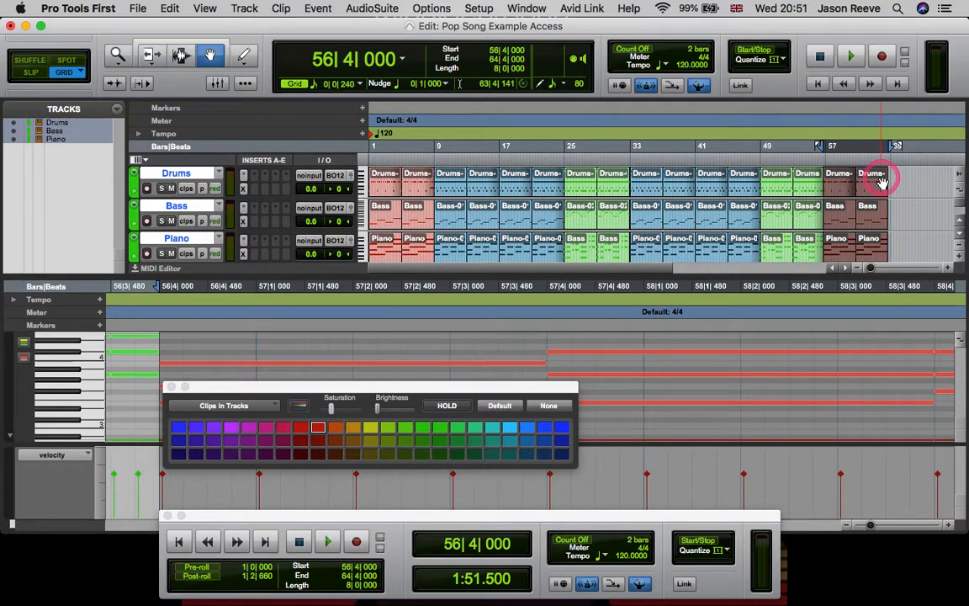
- Move the pasted closing clips on all three tracks to start at 56|4|720 and colour them purple
click(813, 204)
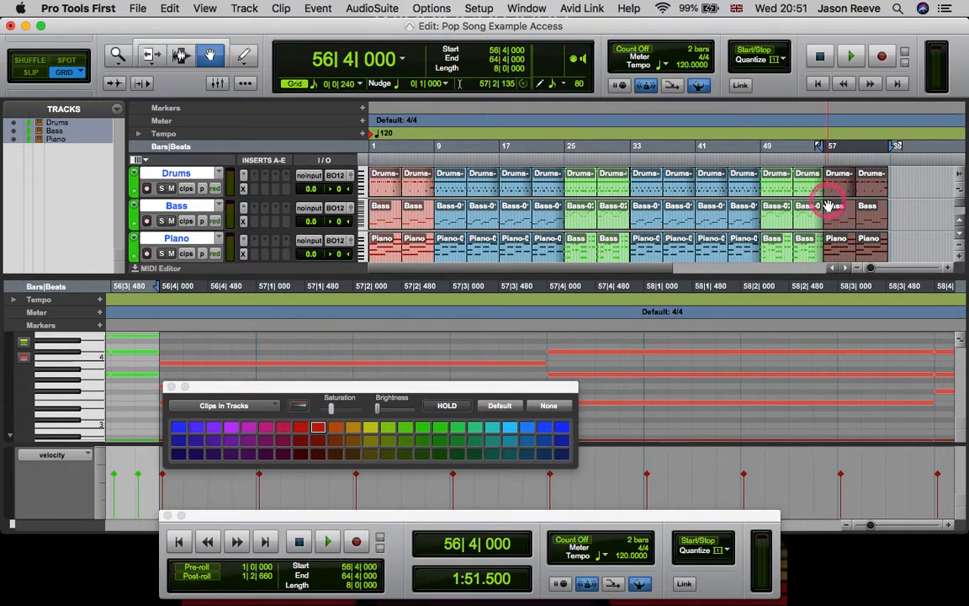
click(873, 173)
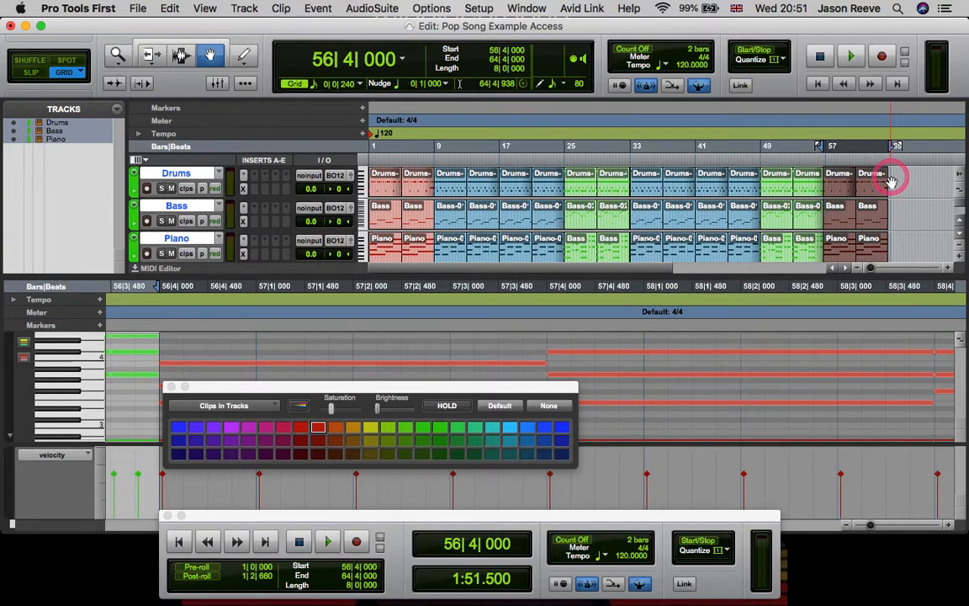
key(cmd+bracketleft)
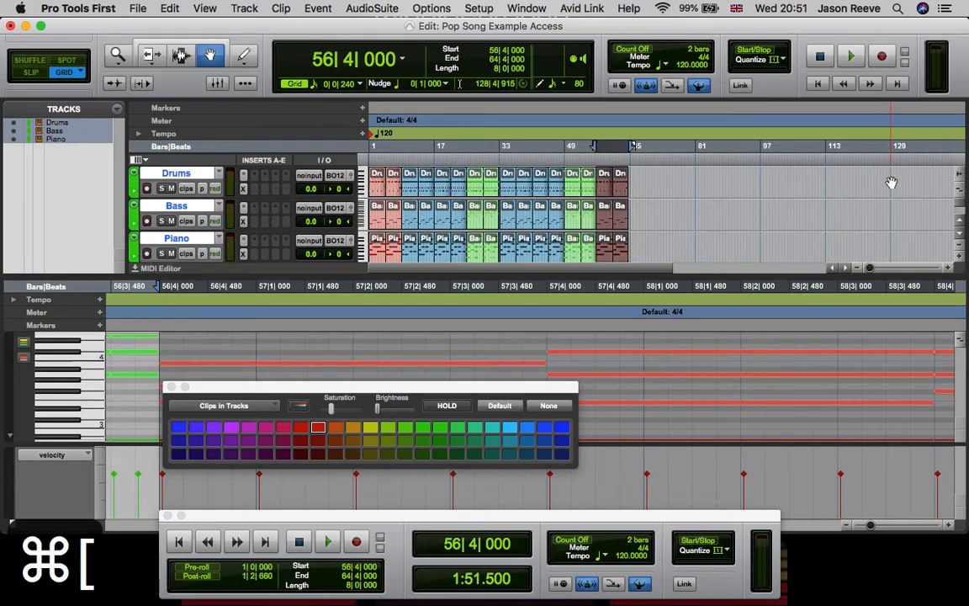
drag(599, 194, 607, 192)
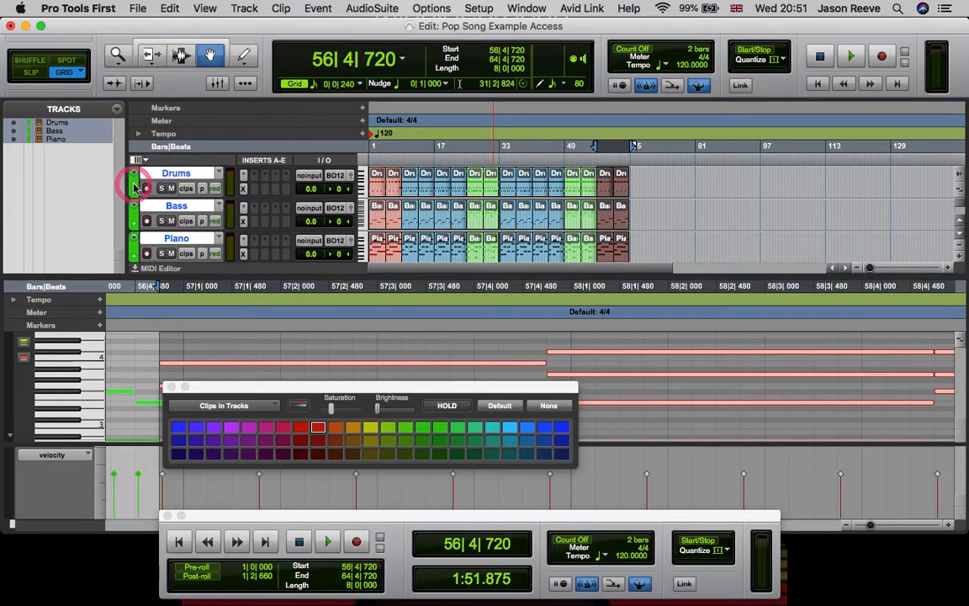
click(562, 428)
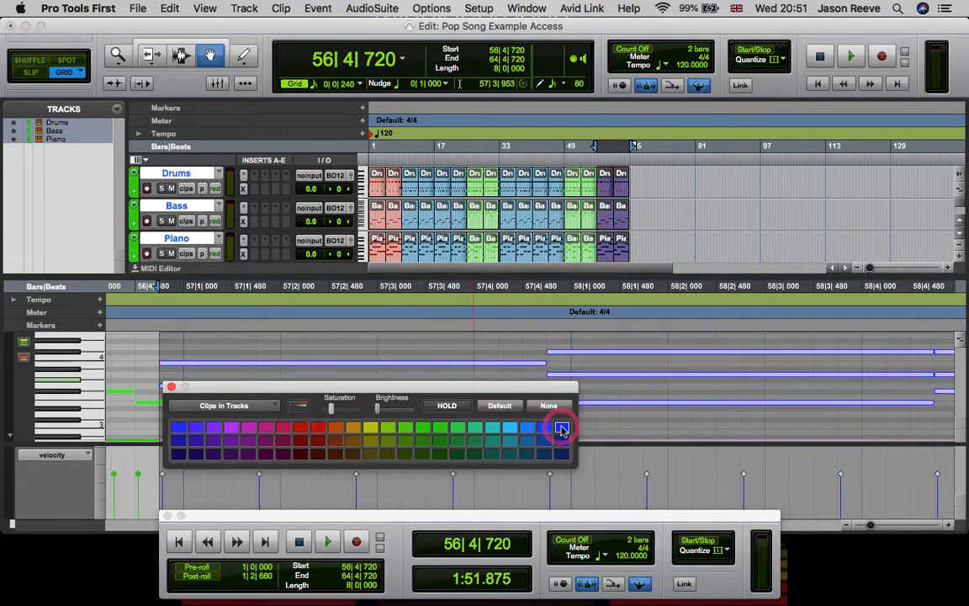
click(213, 429)
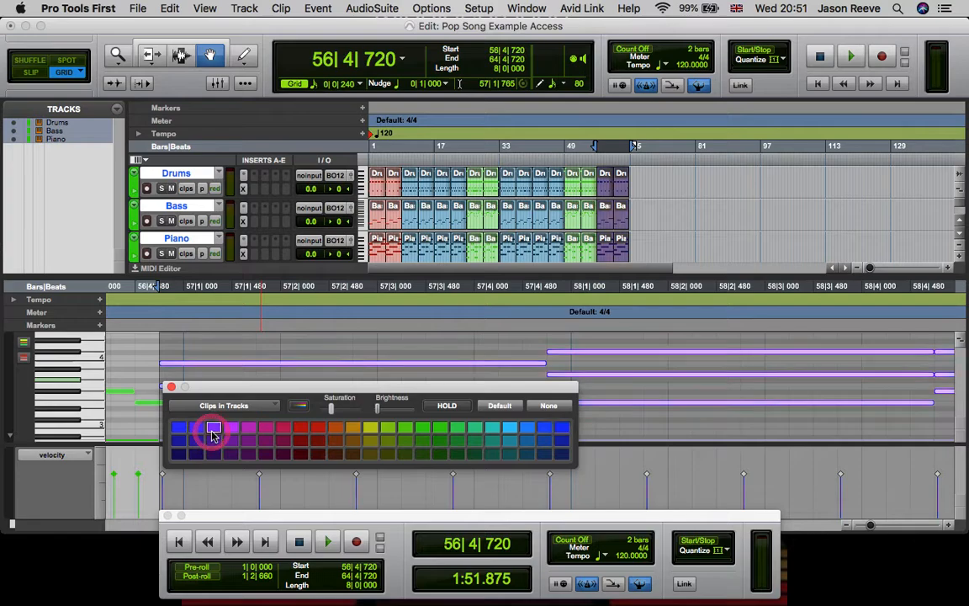
- Copy the green clips from bars 49 to 56 on the Drums and Piano tracks and paste them at 64|3|720
click(665, 222)
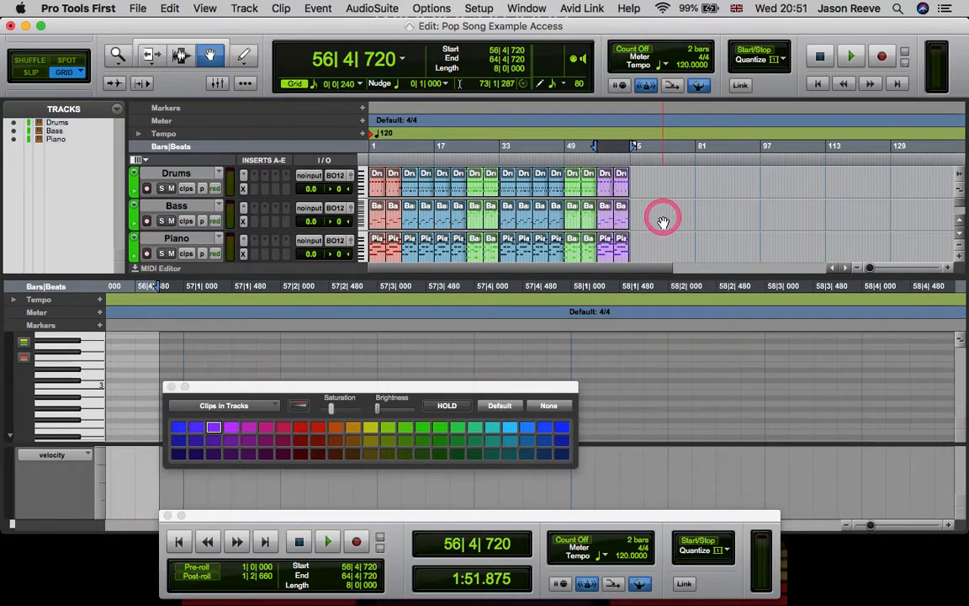
click(500, 187)
click(572, 181)
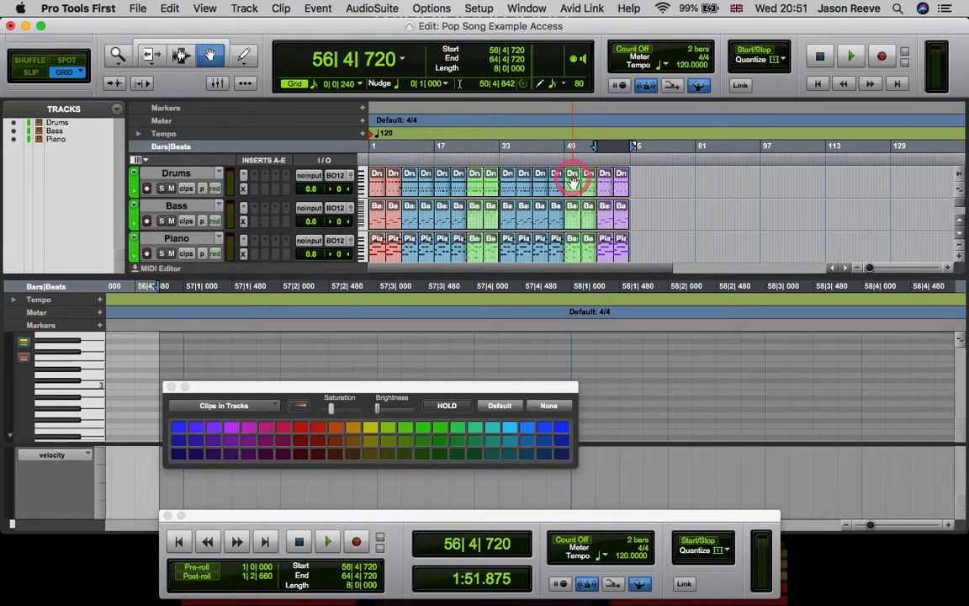
click(576, 182)
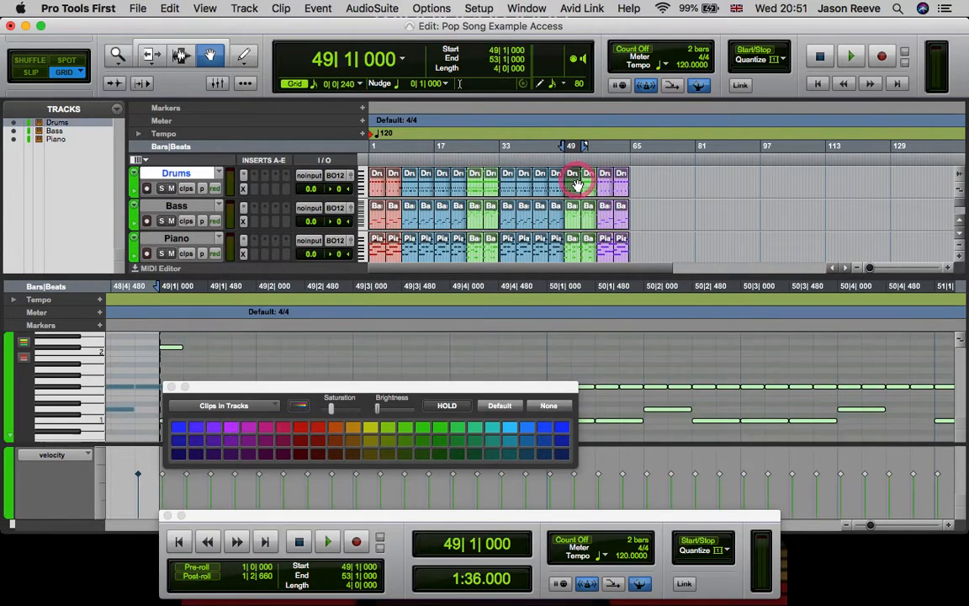
shift+click(586, 252)
key(super+c)
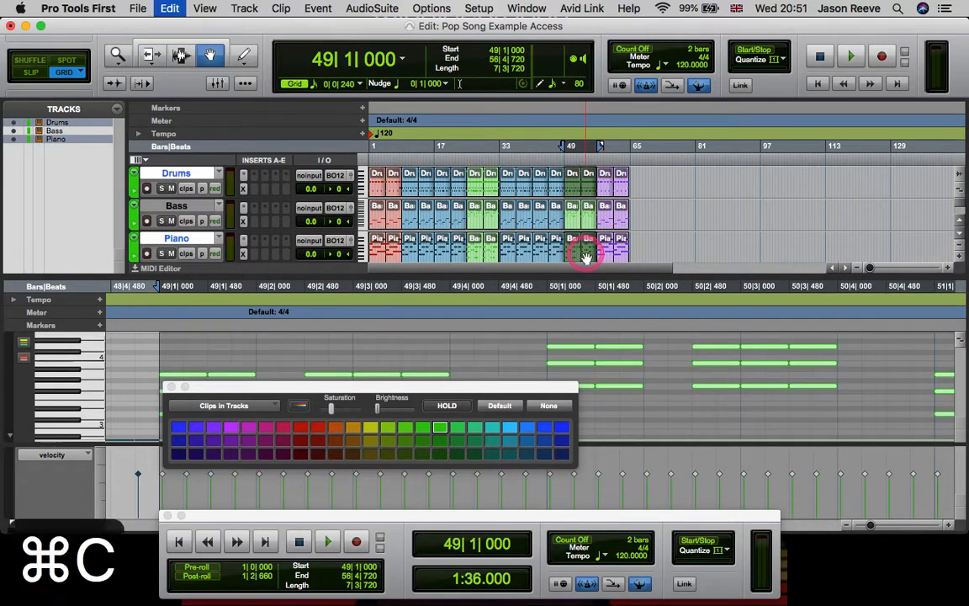
click(629, 151)
key(super+v)
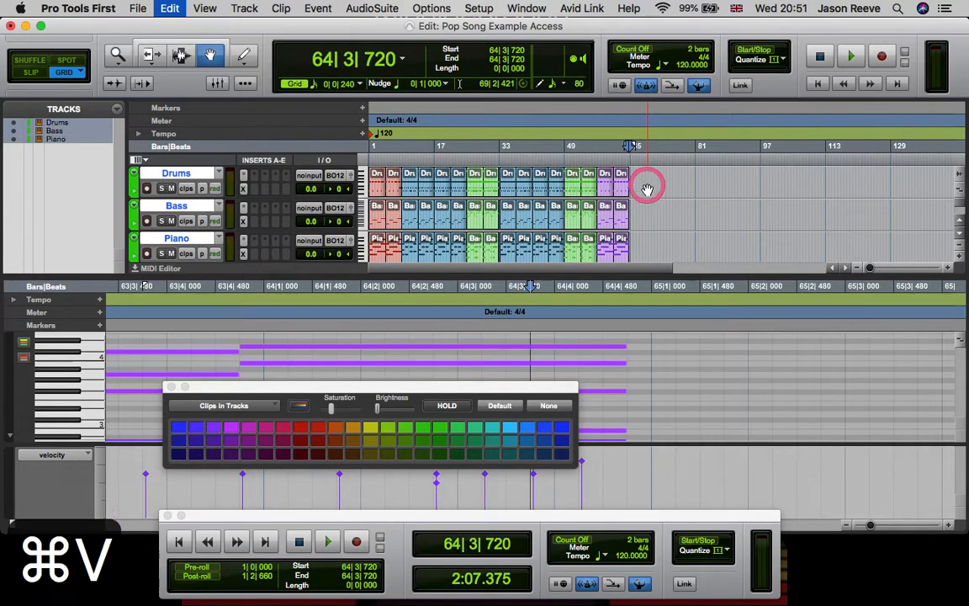
- Paste the copied green clips two more times, at 72|2|240 and at 79|4|000
click(659, 157)
key(super+v)
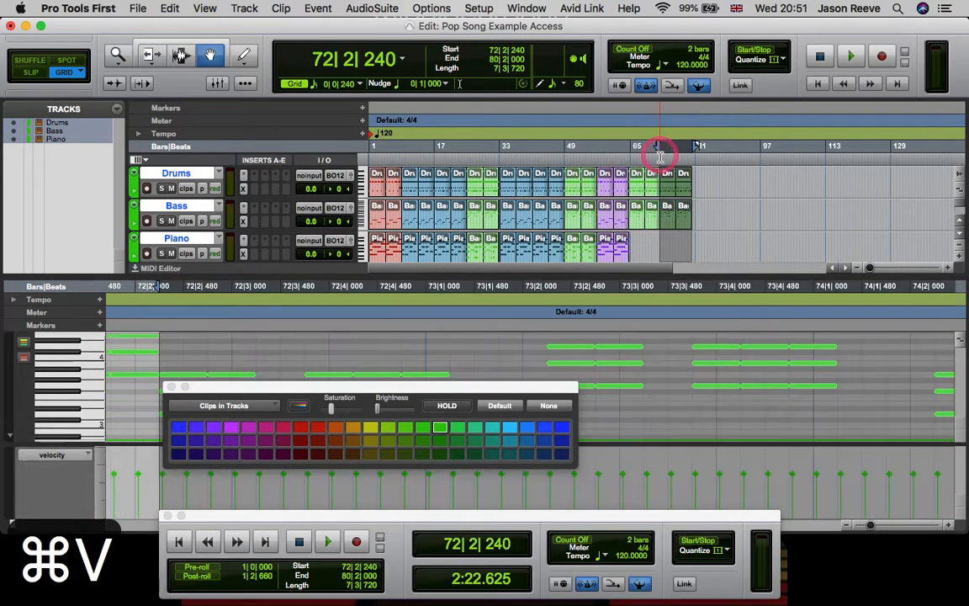
click(689, 153)
key(super+v)
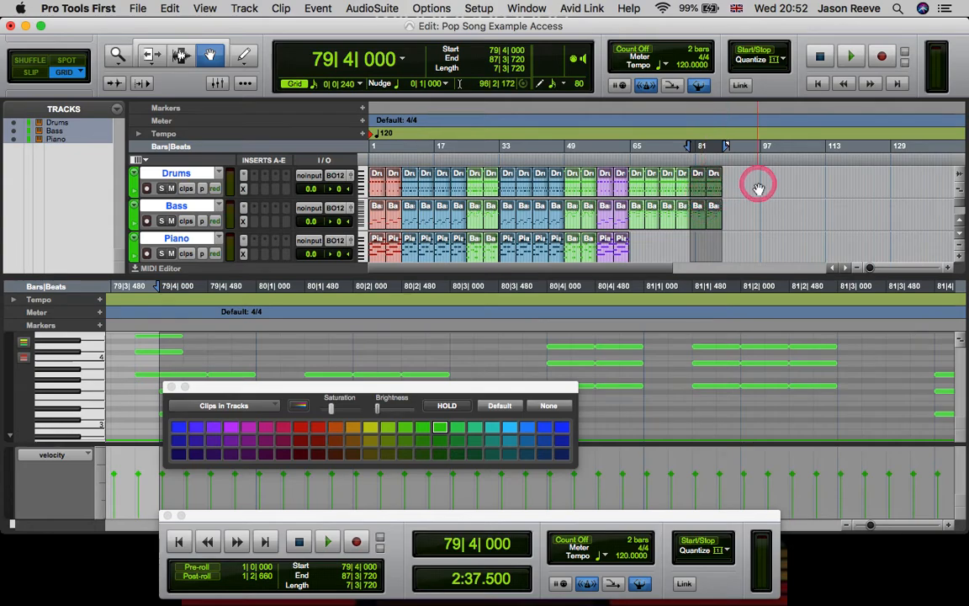
- Copy the red opening clips from bars 1 to 8 on all three tracks and paste them at 87|3|240 as the ending
click(377, 185)
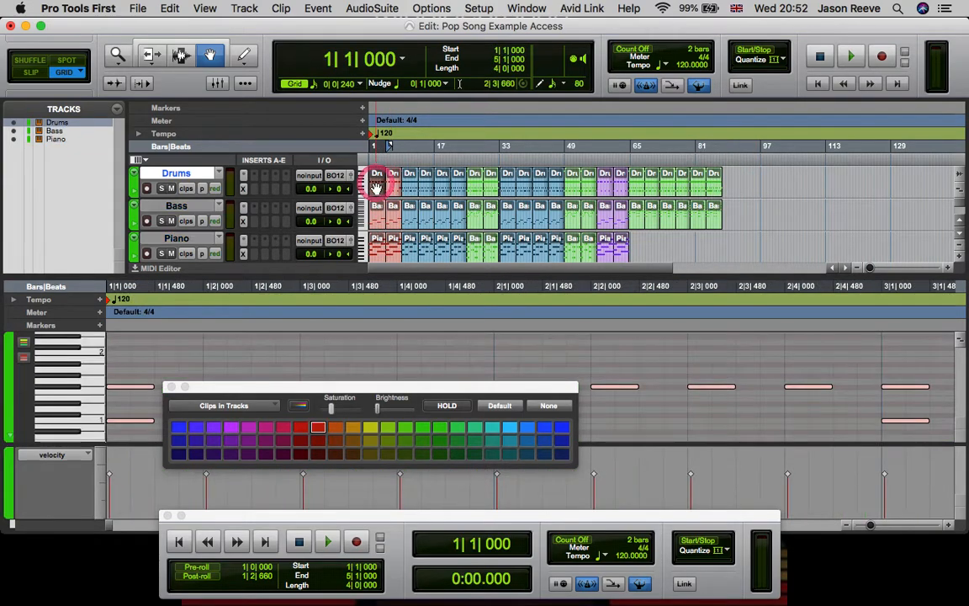
click(392, 241)
shift+click(392, 219)
key(super+c)
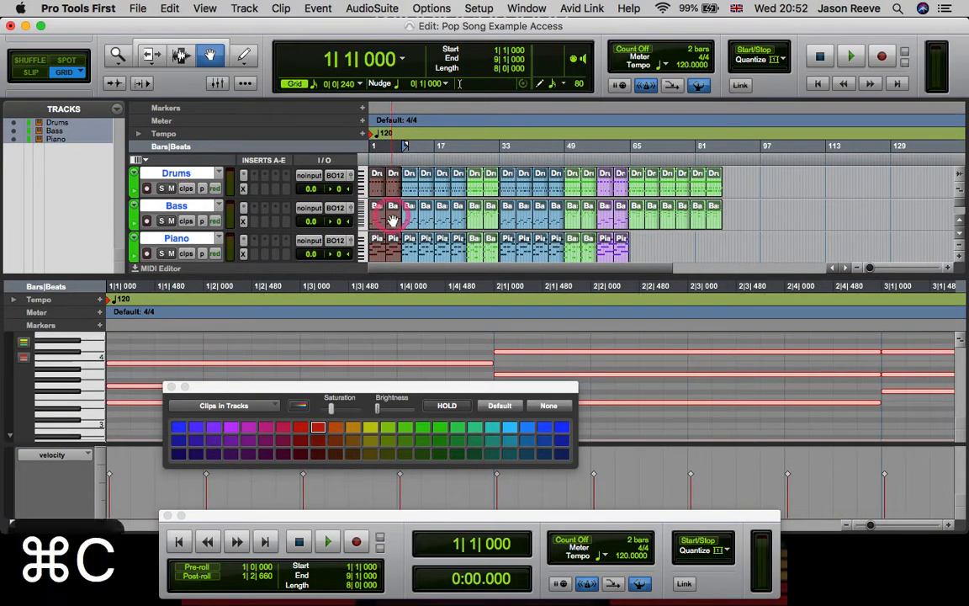
click(721, 161)
key(super+v)
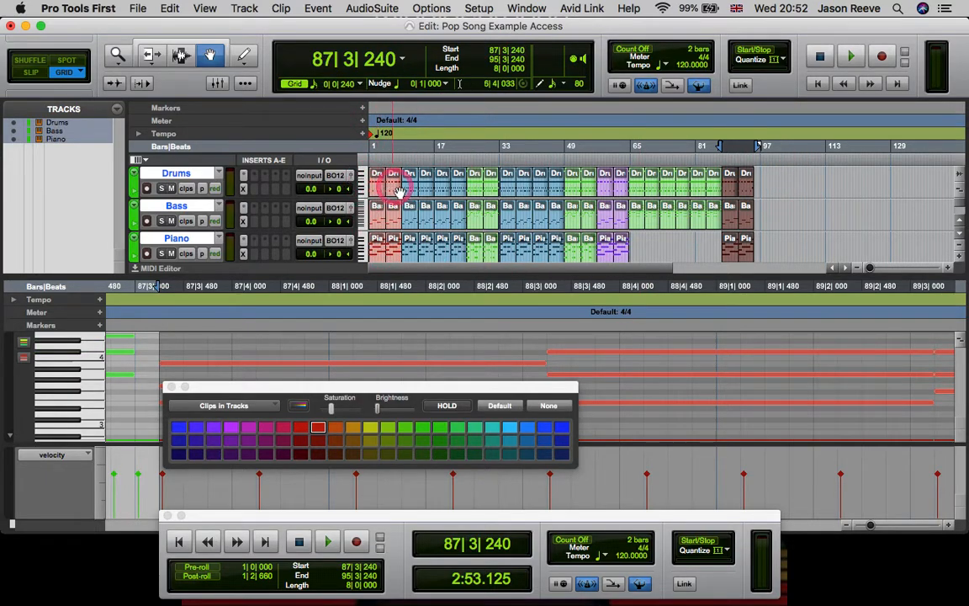
click(752, 148)
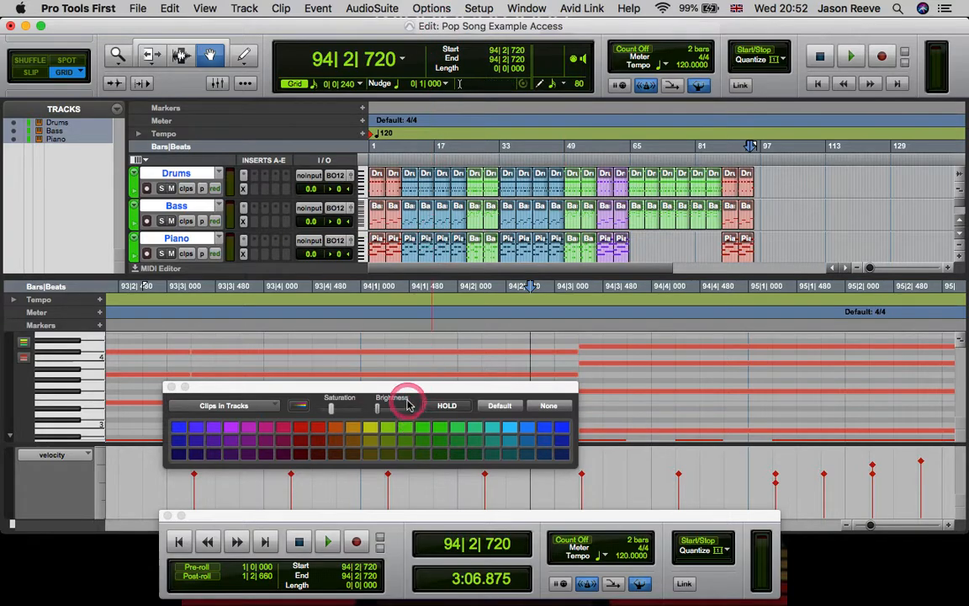
- Close the colour palette and switch to QuickTime Player
drag(410, 397, 568, 413)
click(331, 427)
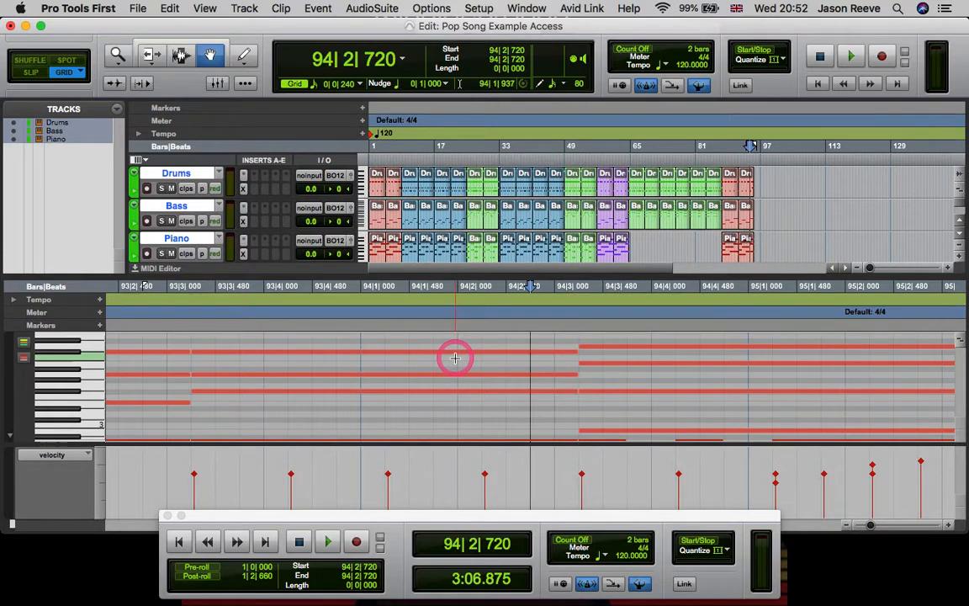
key(super+Tab)
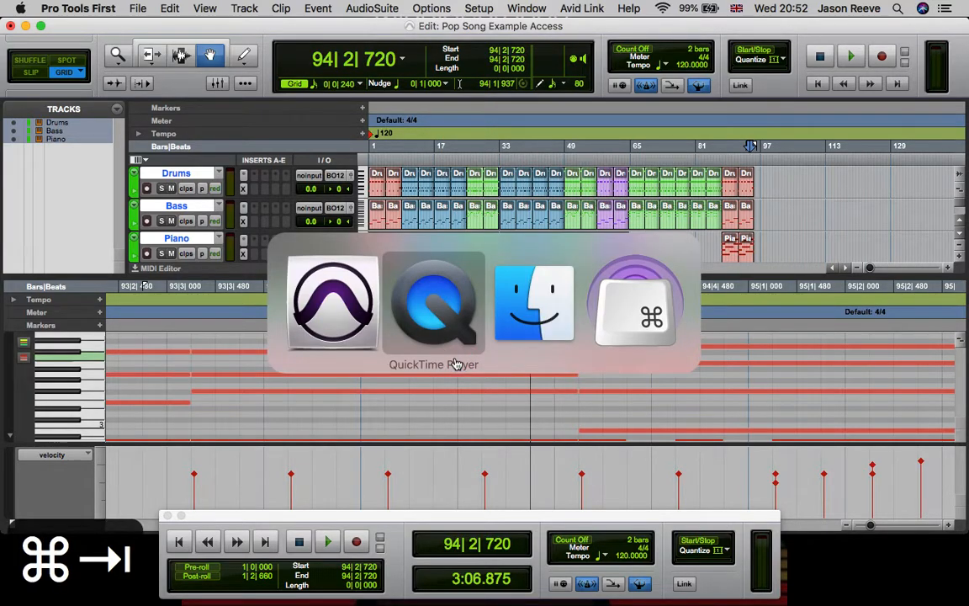